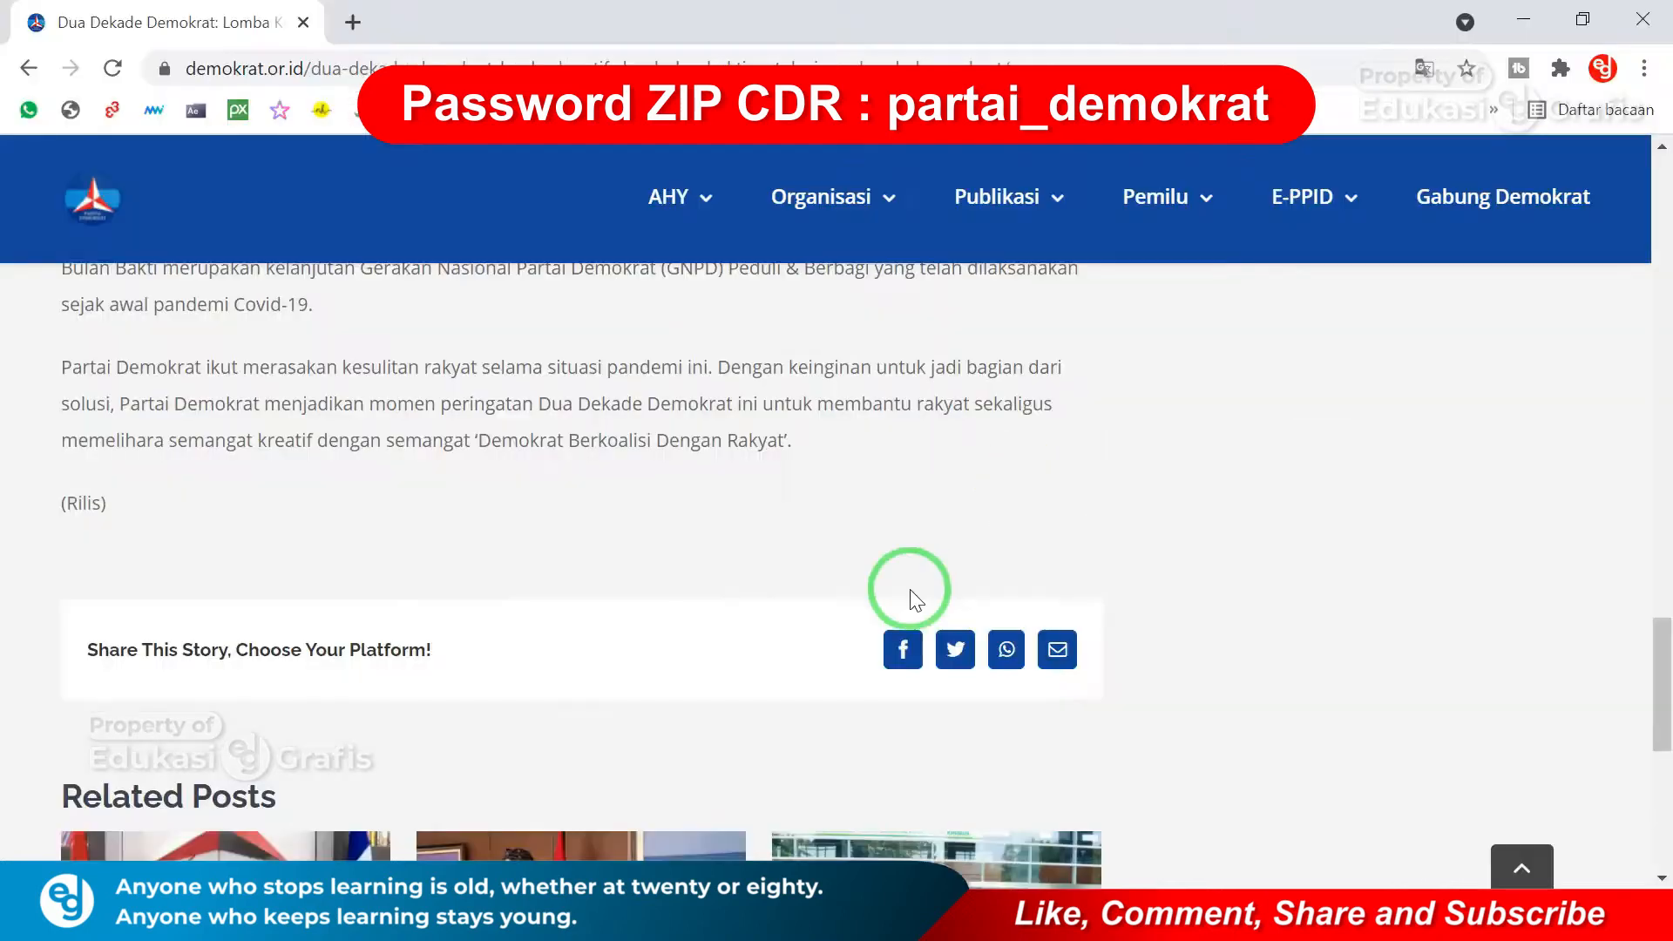
- Copy the anniversary logo image from the web article, paste it into CorelDRAW and set the page to landscape
right_click(640, 437)
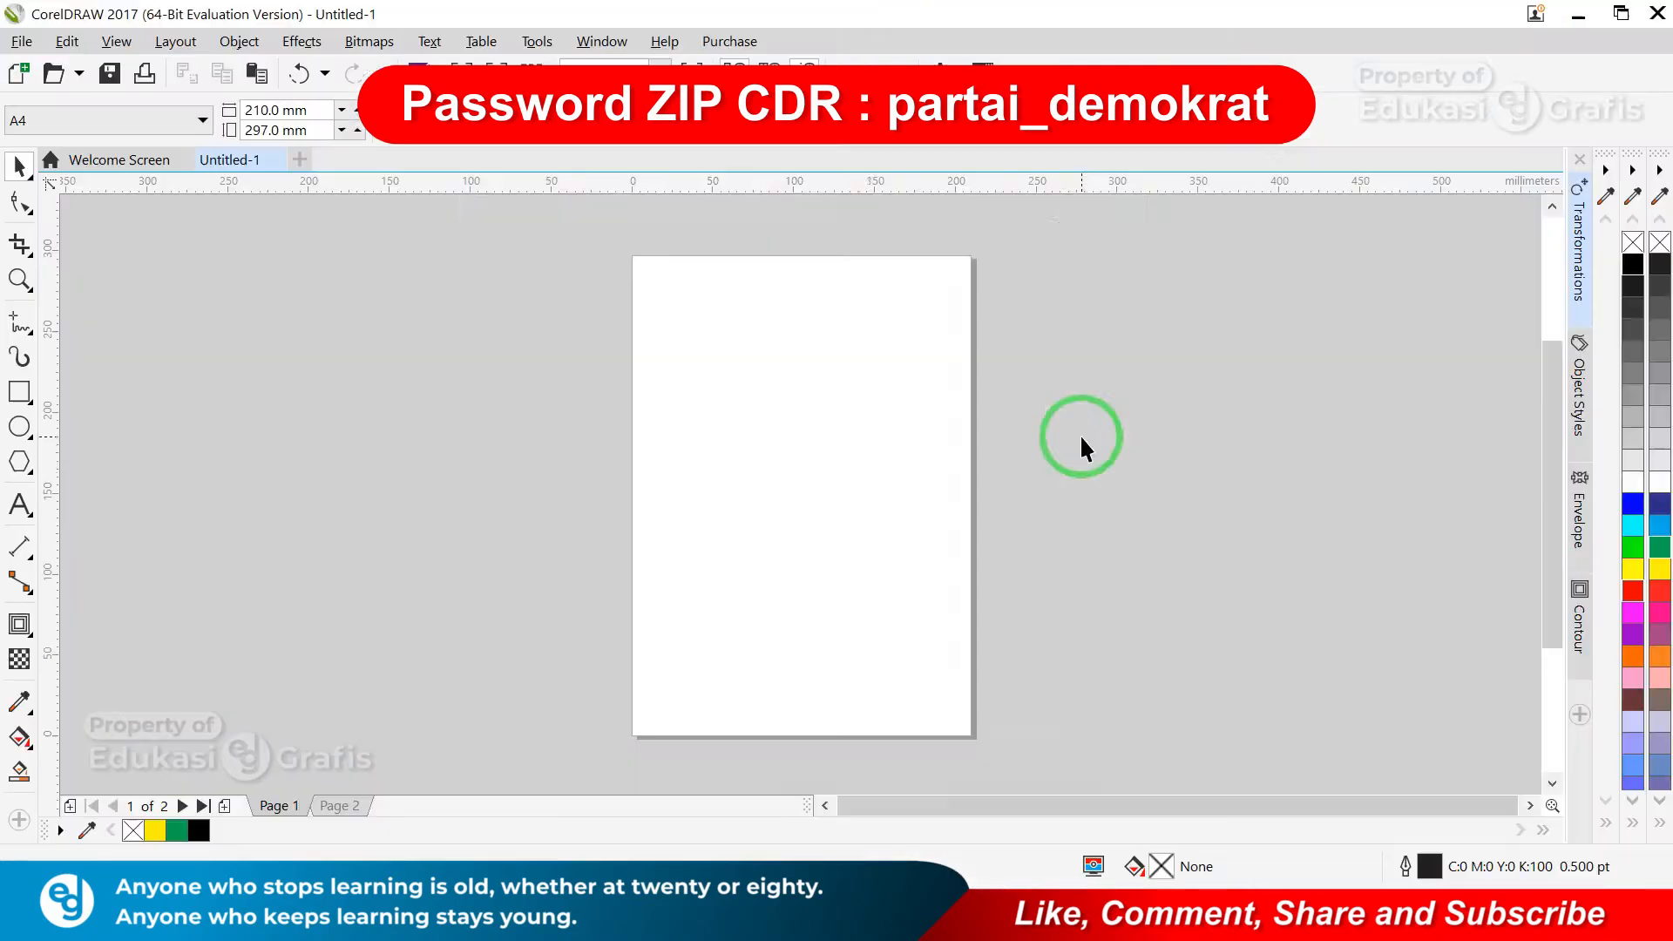
key(ctrl+v)
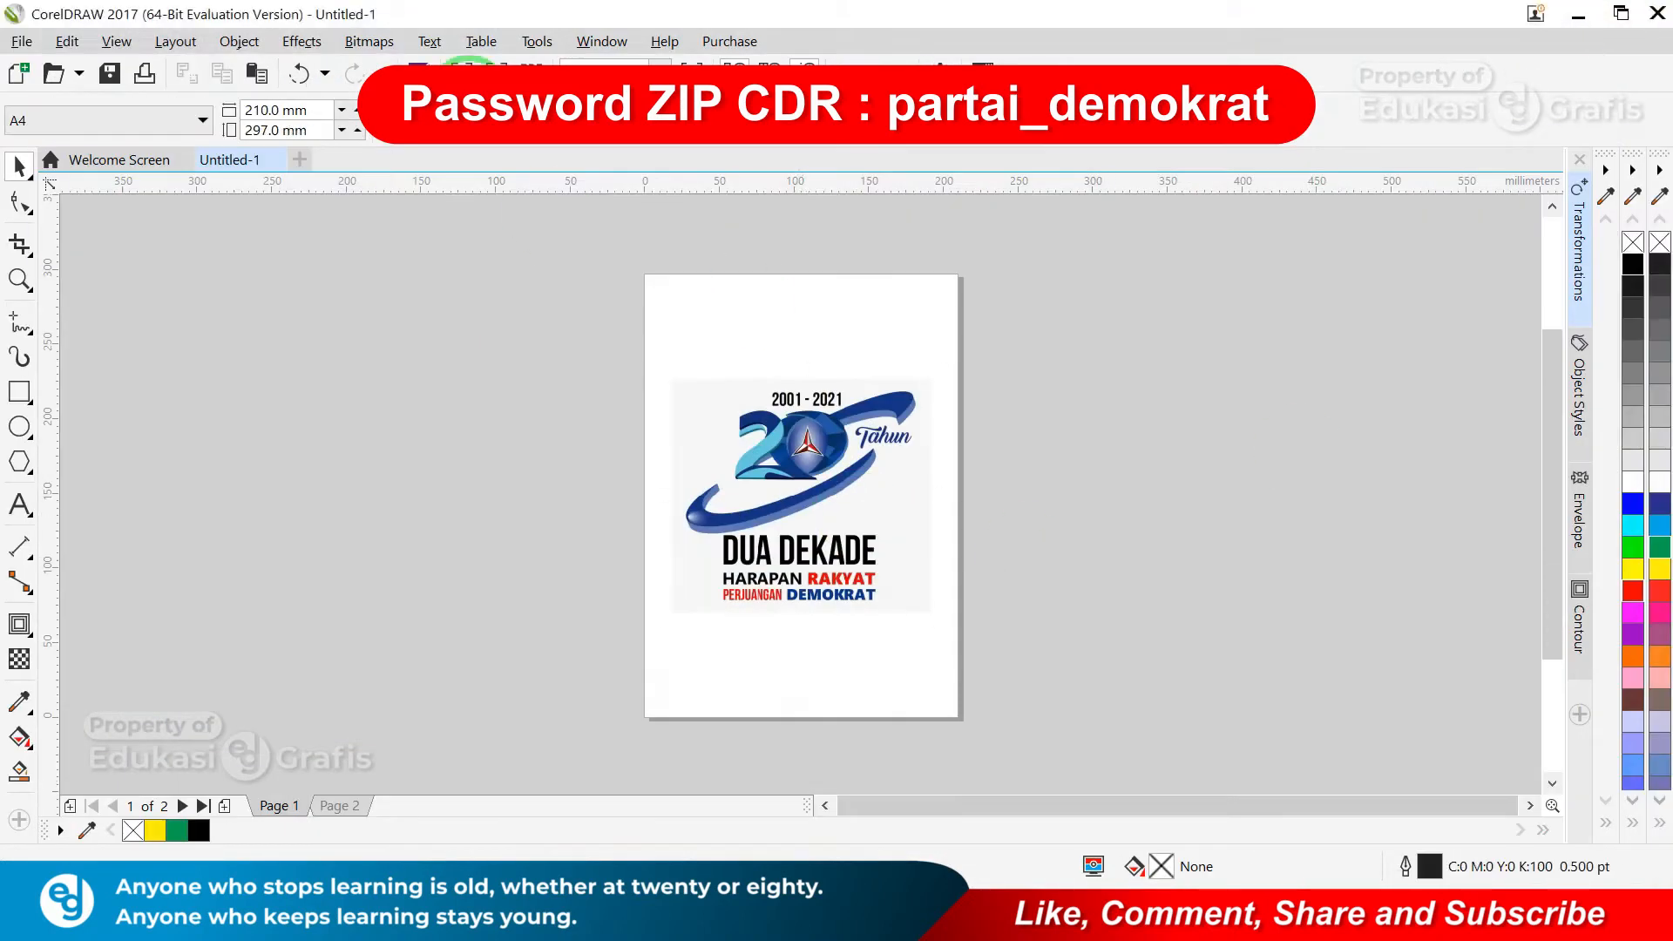
click(424, 121)
- Enlarge the pasted logo on the page and place a duplicate of it beside the page as a reference
click(880, 435)
drag(936, 374, 1031, 284)
drag(897, 416, 502, 440)
drag(882, 471, 829, 470)
- Apply a uniform transparency to the logo copy on the page so it serves as a faded tracing template
click(19, 660)
click(54, 120)
drag(590, 121, 620, 164)
key(space)
click(982, 463)
- Add the text "2001 - 2021" above the faded logo in a condensed font with a black fill
scroll(903, 303, up, 4)
key(F8)
click(594, 359)
text(2001 - 202)
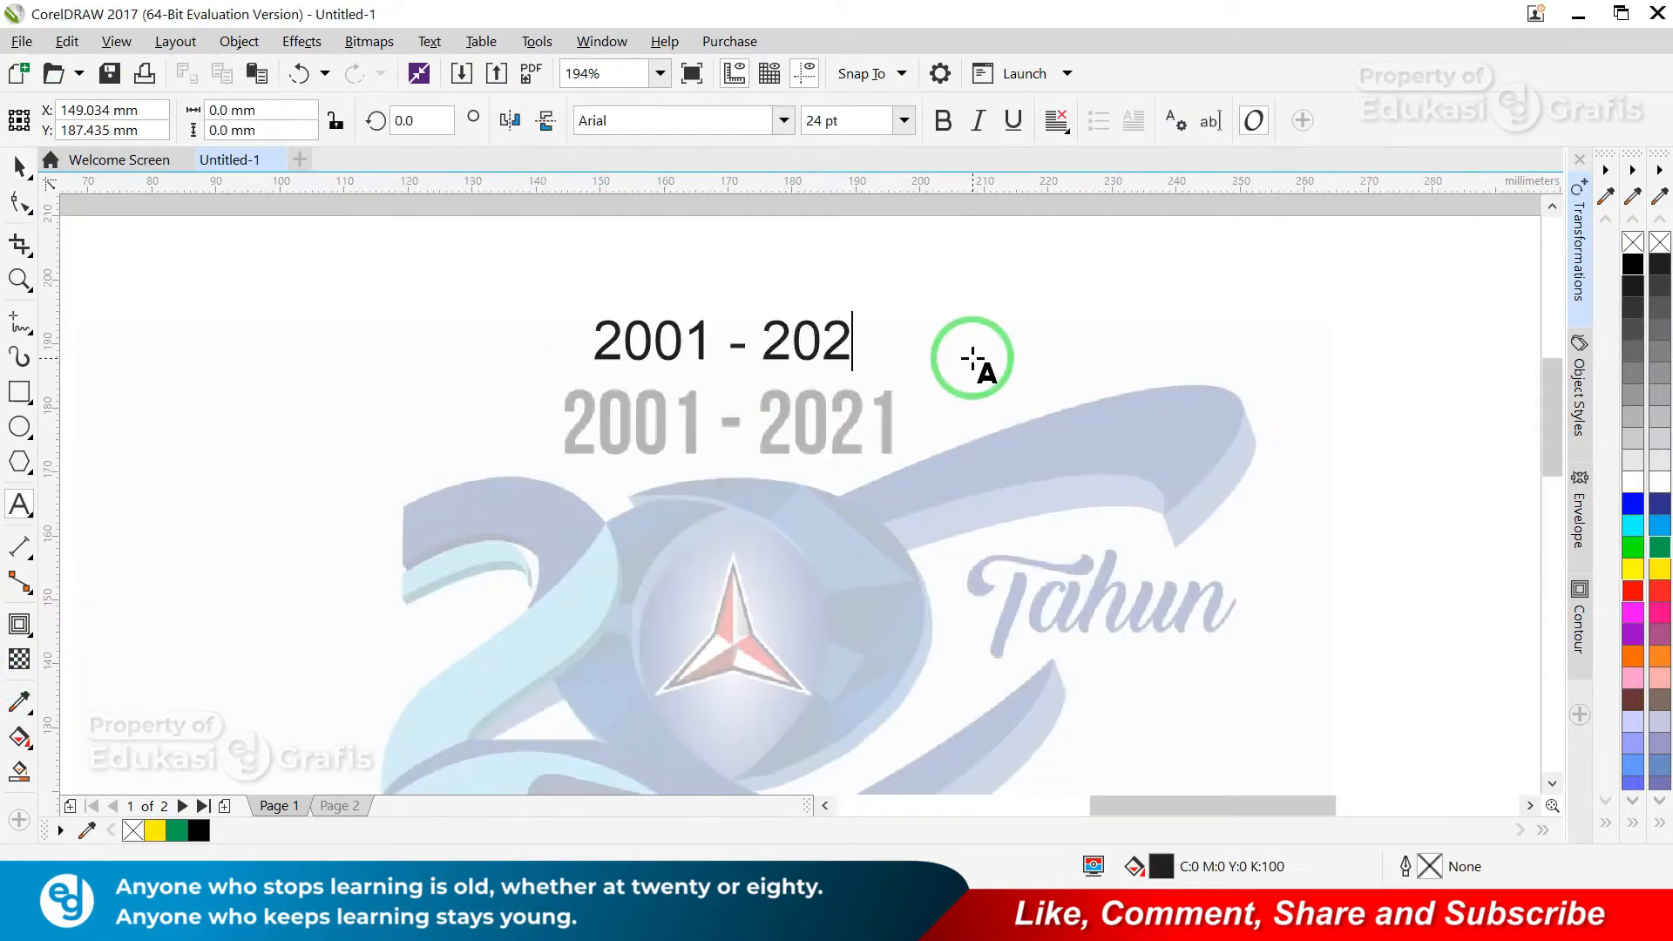
click(789, 127)
click(1631, 263)
- Convert the "2001 - 2021" text to curves and move and resize it over the faded years
key(F2)
drag(459, 277, 1027, 503)
key(ctrl+q)
drag(628, 361, 442, 541)
drag(855, 533, 1317, 689)
drag(217, 418, 213, 415)
key(F4)
- Add the text "DUA DEKADE" near the faded title and change it to the matching condensed font
key(F2)
drag(859, 485, 1333, 780)
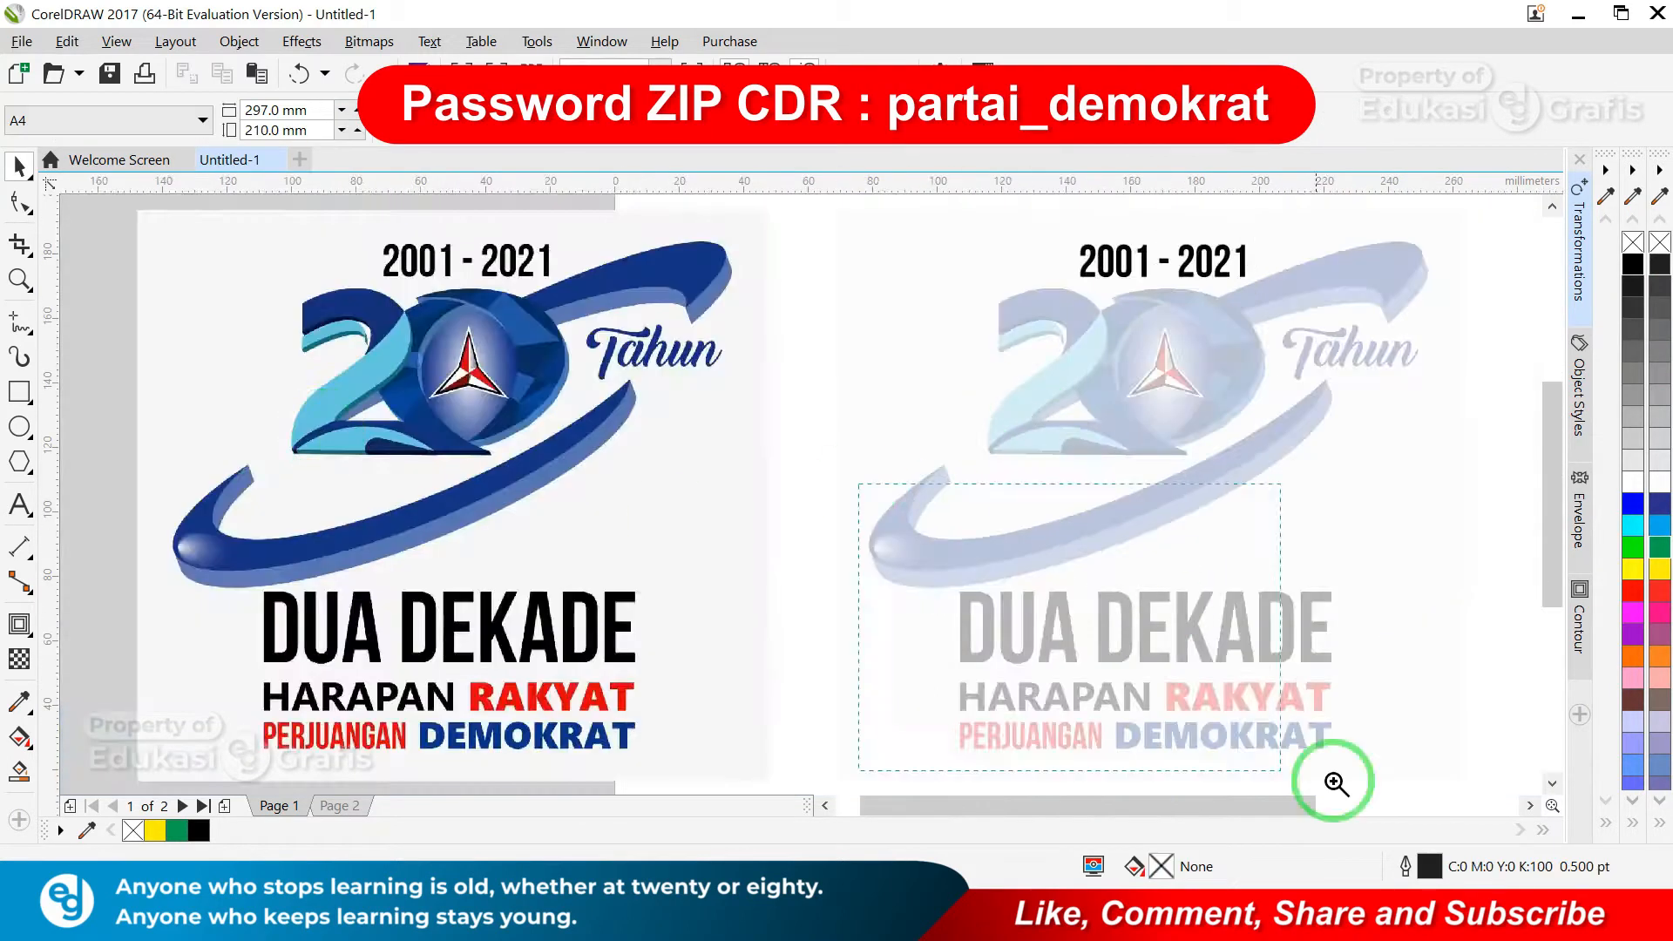
key(F8)
click(513, 564)
text(dua)
key(ctrl+space)
click(767, 128)
click(728, 200)
- Move and scale "DUA DEKADE" so it covers the faded title on the template
drag(695, 554, 564, 411)
key(F2)
drag(384, 340, 1265, 630)
drag(449, 412, 1271, 707)
key(F2)
drag(96, 324, 342, 424)
drag(481, 363, 485, 353)
key(F4)
- Add the text "HARAPAN RAKYAT" below the faded slogan lines and change its font
key(F2)
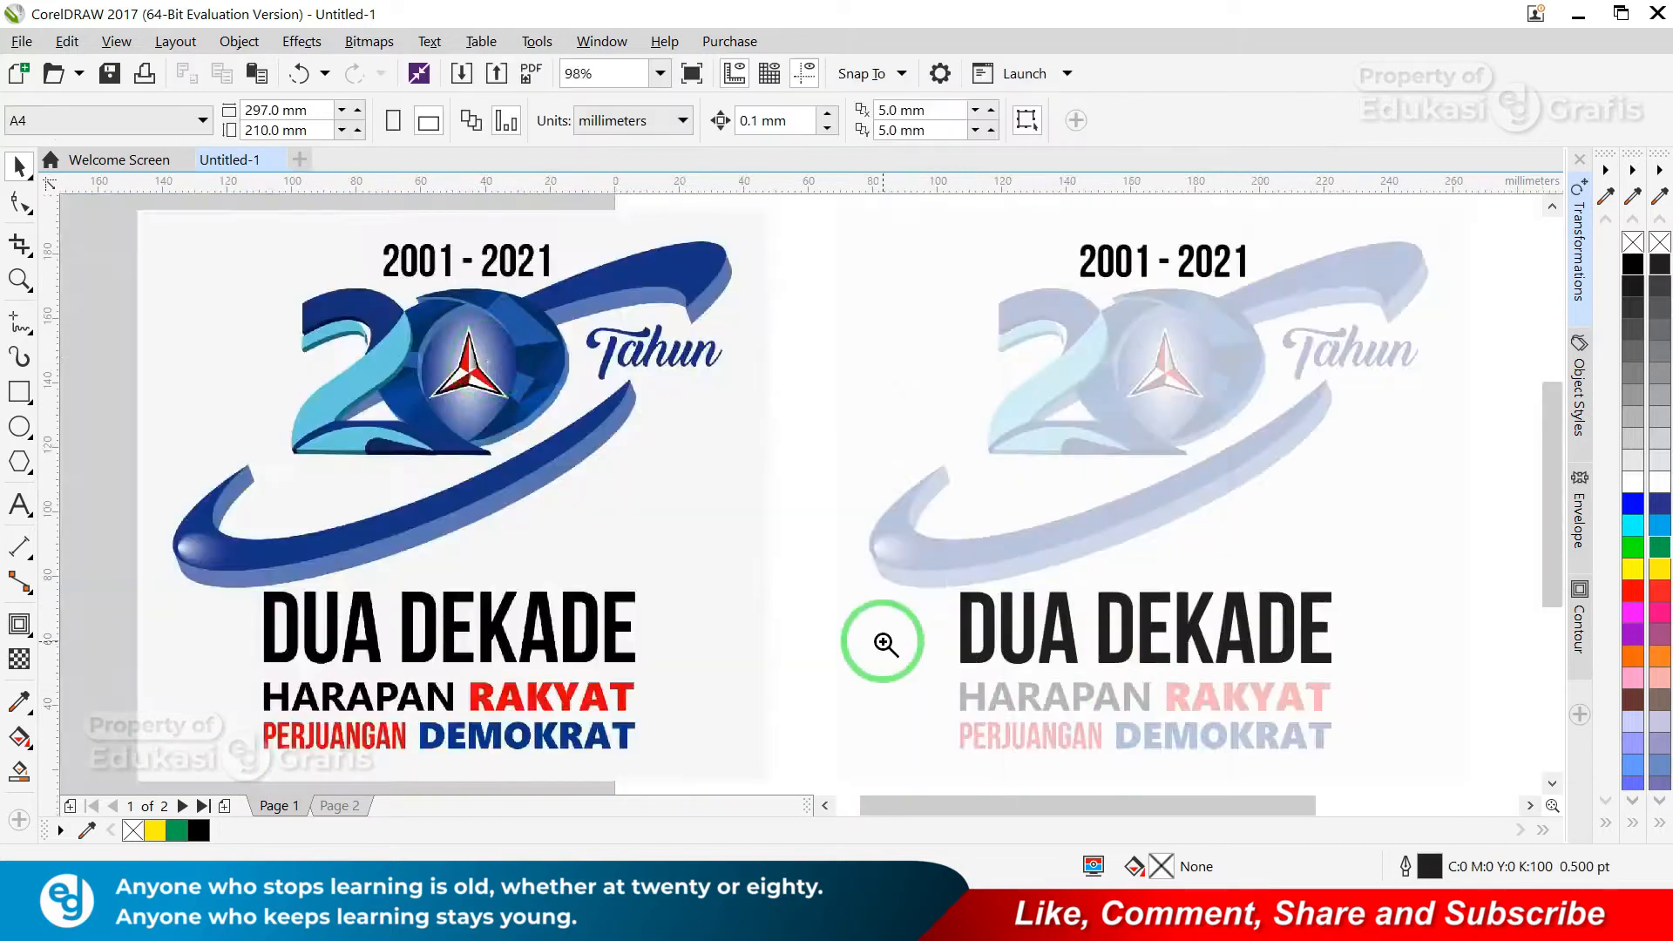
drag(885, 642, 1464, 764)
key(F8)
click(297, 699)
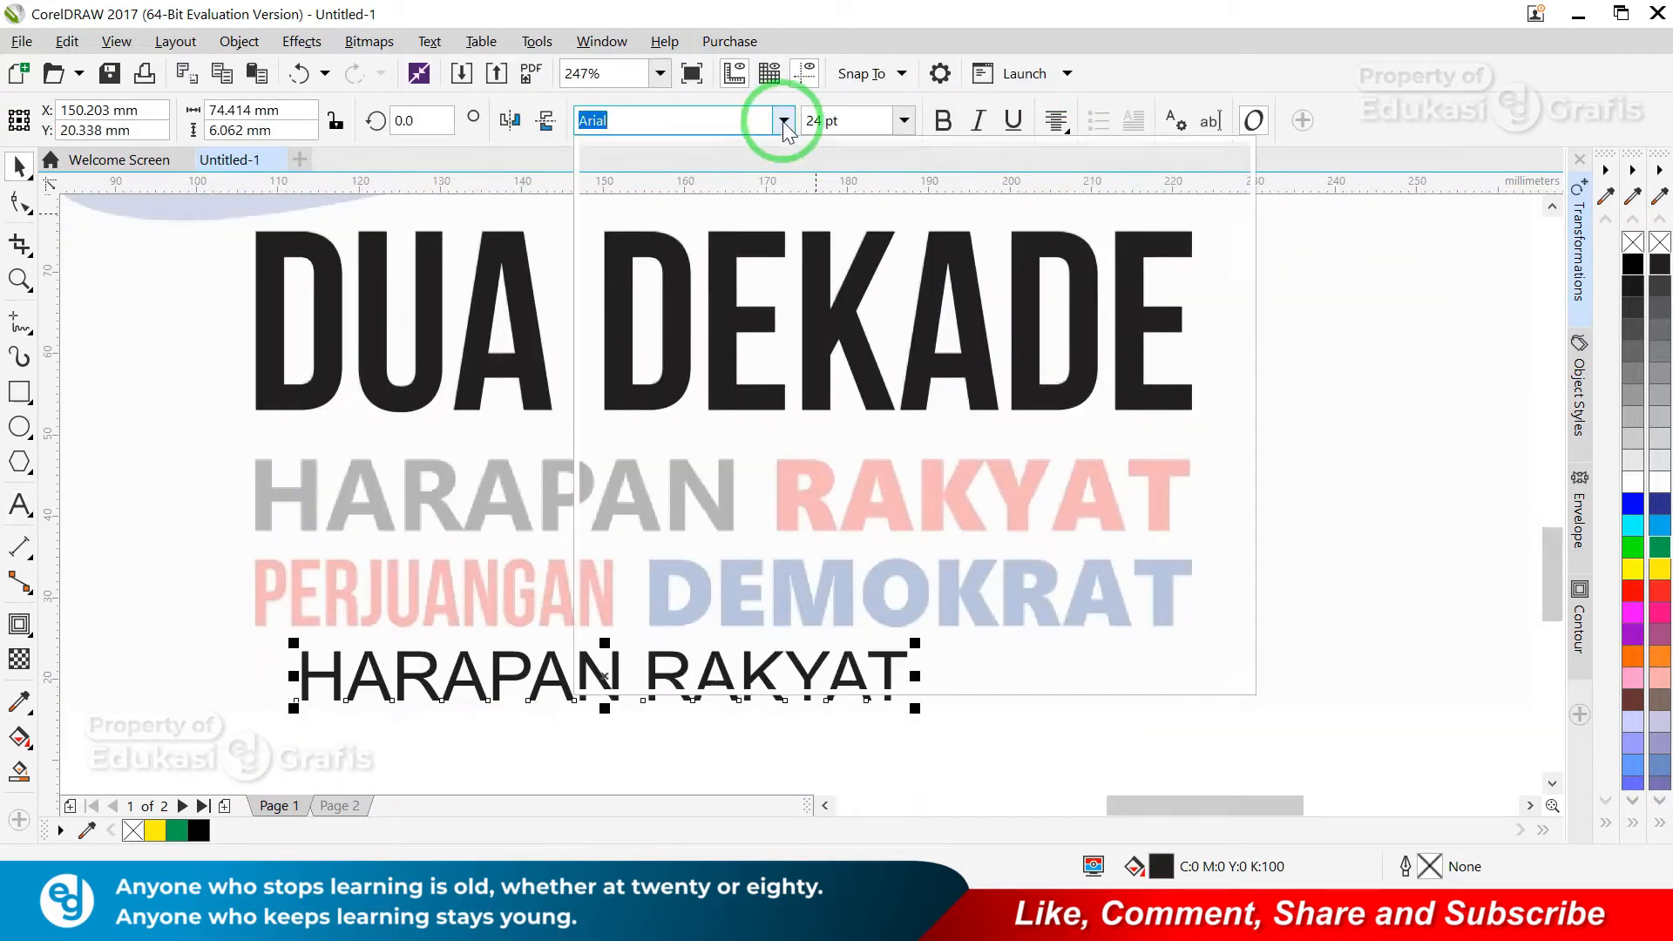
click(728, 258)
- Format the HARAPAN RAKYAT text in bold Myriad Pro
key(F8)
double_click(511, 675)
click(782, 122)
click(801, 363)
click(943, 120)
- Fit HARAPAN RAKYAT over its faded line by moving, scaling, adjusting the letter spacing and stretching it
key(ctrl+space)
drag(765, 676, 701, 506)
drag(832, 474, 1130, 424)
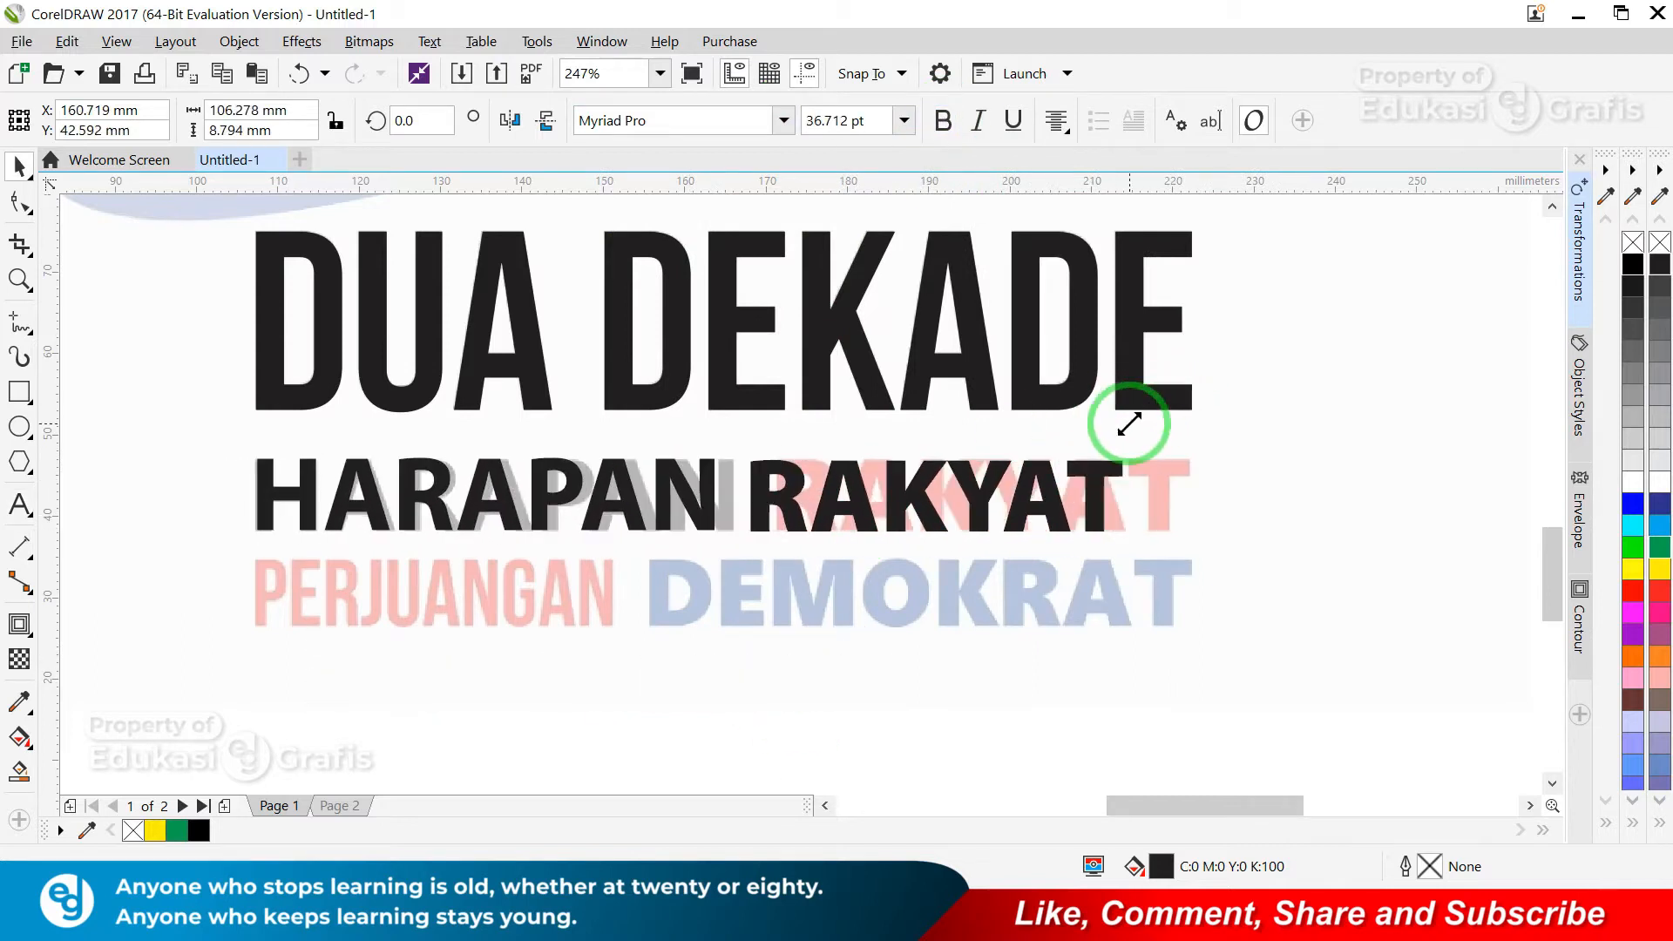
click(21, 202)
drag(1131, 541, 1140, 541)
key(ctrl+space)
drag(618, 485, 619, 485)
drag(1136, 493, 1165, 490)
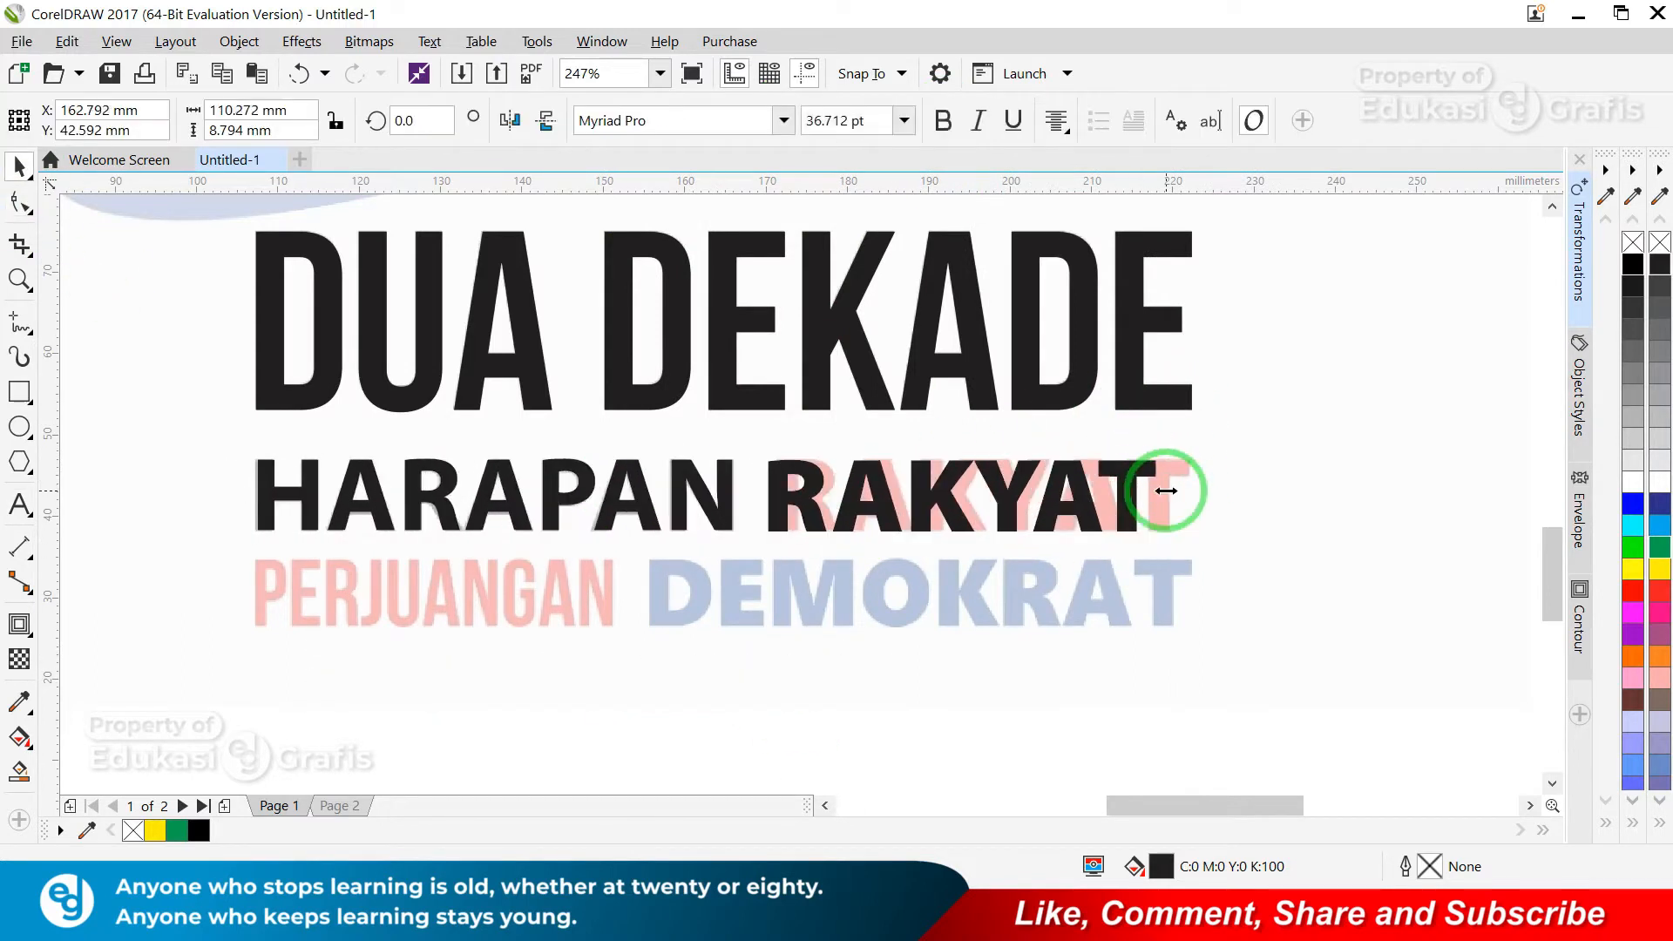
click(1138, 503)
click(782, 121)
mouse_move(954, 366)
click(300, 688)
- Widen the word RAKYAT and nudge it right to line up with the faded word
key(F2)
drag(646, 371, 1403, 593)
drag(1071, 521, 1136, 524)
key(Right)
key(Right)
key(Right)
key(Right)
key(Right)
key(Right)
key(Right)
key(Right)
key(Right)
key(Right)
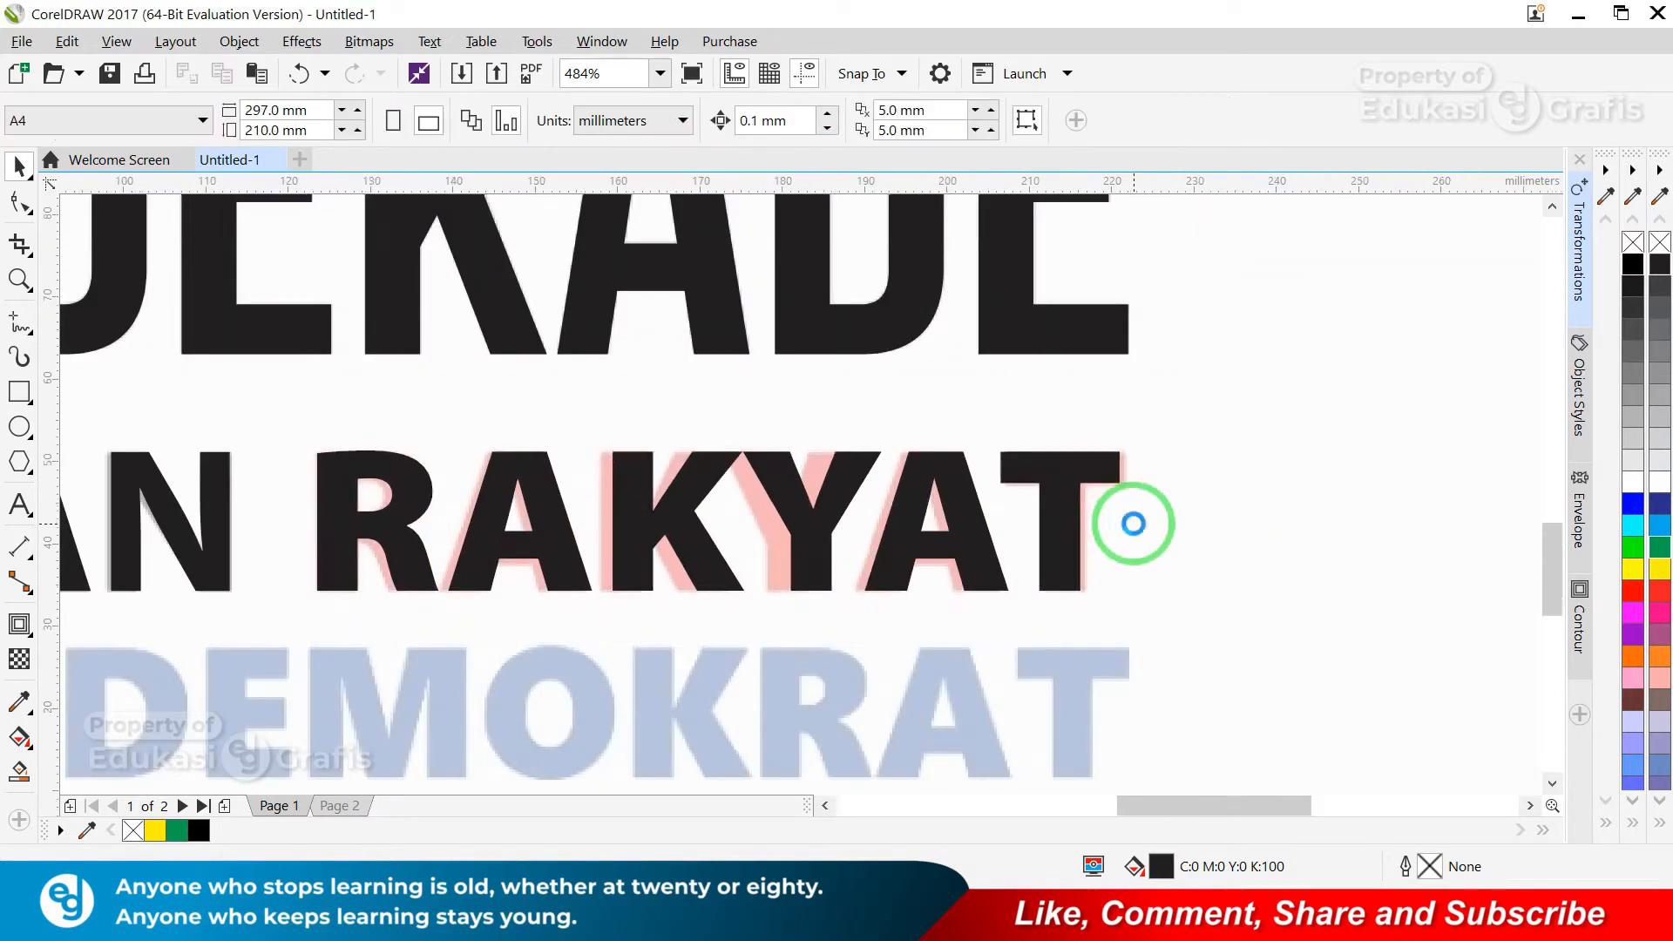
key(Escape)
key(F3)
key(F2)
drag(65, 377, 975, 754)
scroll(688, 268, down, 1)
drag(641, 355, 641, 535)
key(F10)
key(ctrl+space)
key(Delete)
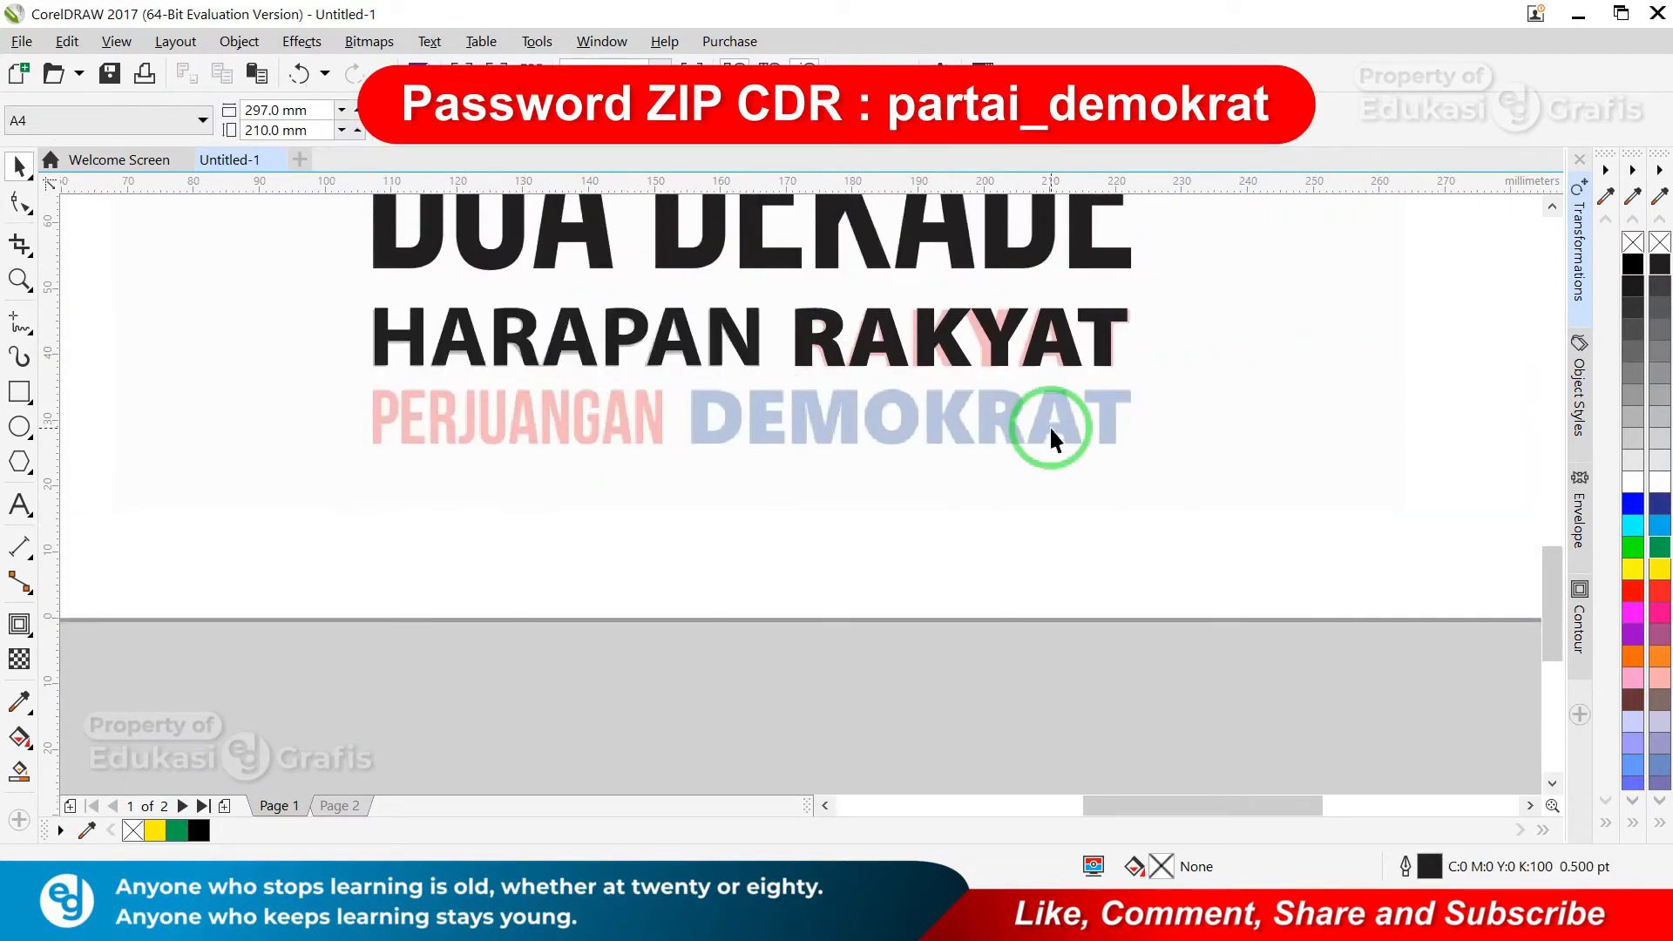
- Add the words "PERJUANGAN" and "DEMOKRAT" on two lines below the template and break them into separate text objects
key(ctrl+space)
key(ctrl+k)
click(688, 522)
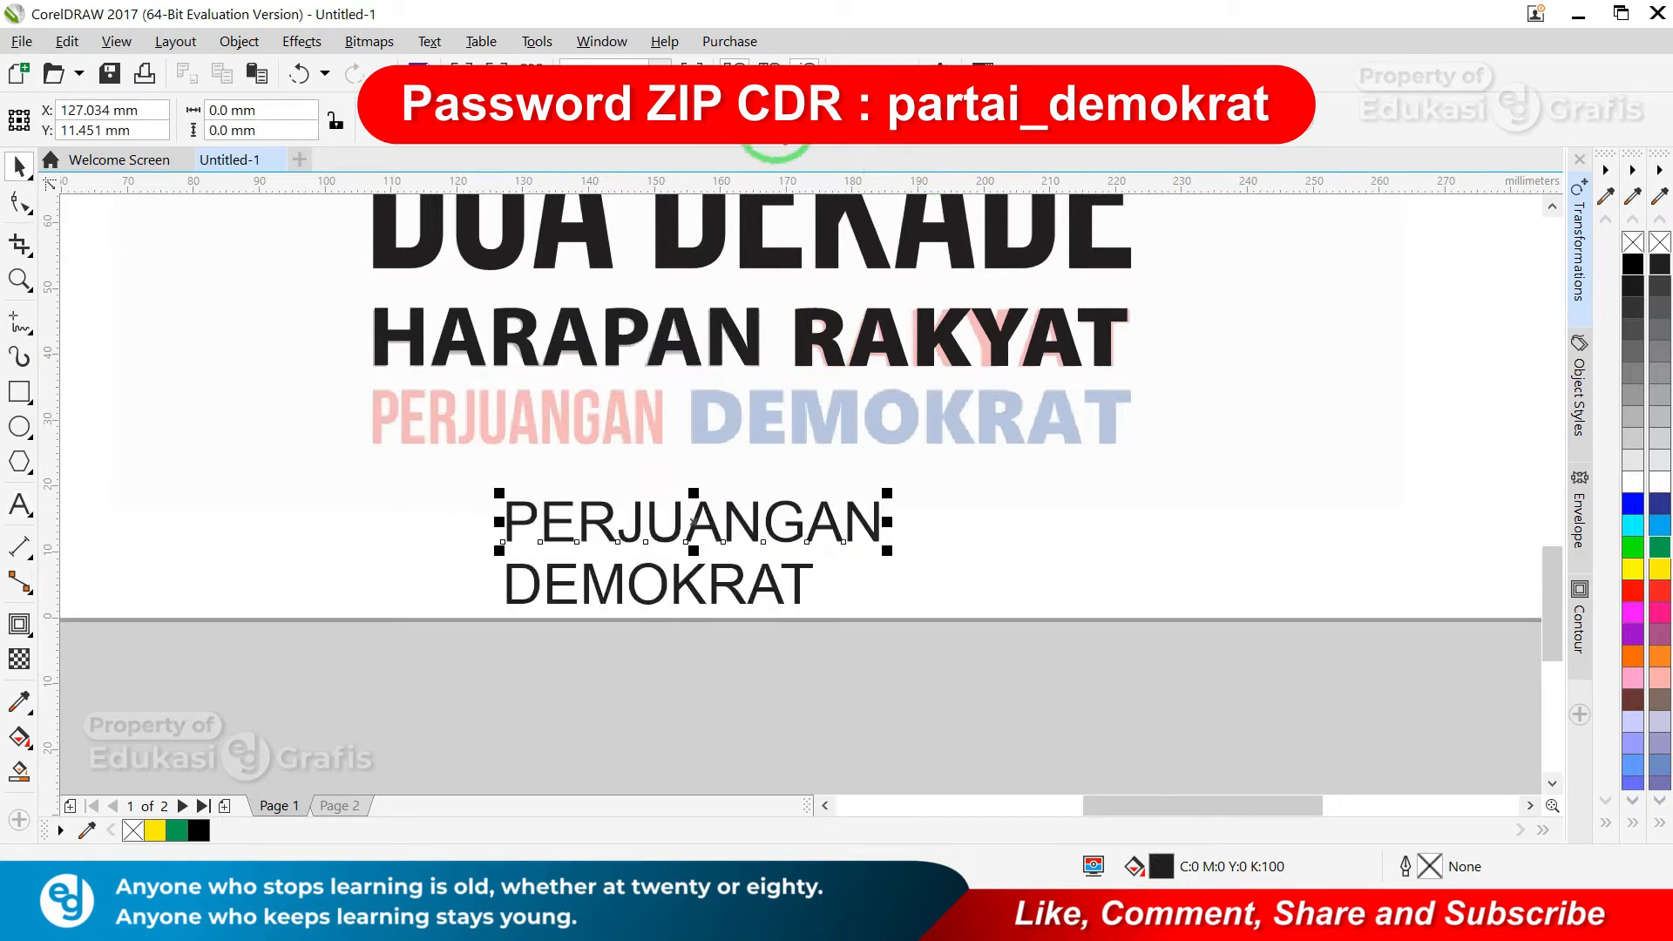
- Change PERJUANGAN to the matching condensed font and move it over the faded word
click(776, 123)
click(697, 218)
drag(682, 519, 549, 414)
- Align the left edges of PERJUANGAN, HARAPAN RAKYAT and DUA DEKADE
key(F2)
drag(320, 291, 999, 521)
click(461, 315)
shift+click(377, 511)
shift+click(442, 214)
key(l)
click(641, 486)
- Scale and stretch PERJUANGAN to match the size of the faded word
drag(653, 469, 810, 421)
drag(797, 484, 797, 500)
key(F2)
drag(384, 430, 911, 605)
scroll(479, 476, down, 3)
scroll(645, 418, up, 3)
click(646, 418)
drag(678, 436, 694, 434)
scroll(694, 434, down, 3)
click(825, 554)
- Copy the text properties of the word RAKYAT onto DEMOKRAT
scroll(956, 508, up, 2)
click(925, 370)
click(679, 629)
key(alt+e)
key(m)
key(Return)
click(709, 371)
- Move and stretch DEMOKRAT over its faded word and convert it to curves
drag(562, 601, 577, 464)
drag(1006, 472, 986, 471)
drag(567, 406, 567, 415)
drag(985, 475, 989, 474)
key(ctrl+q)
drag(876, 495, 780, 660)
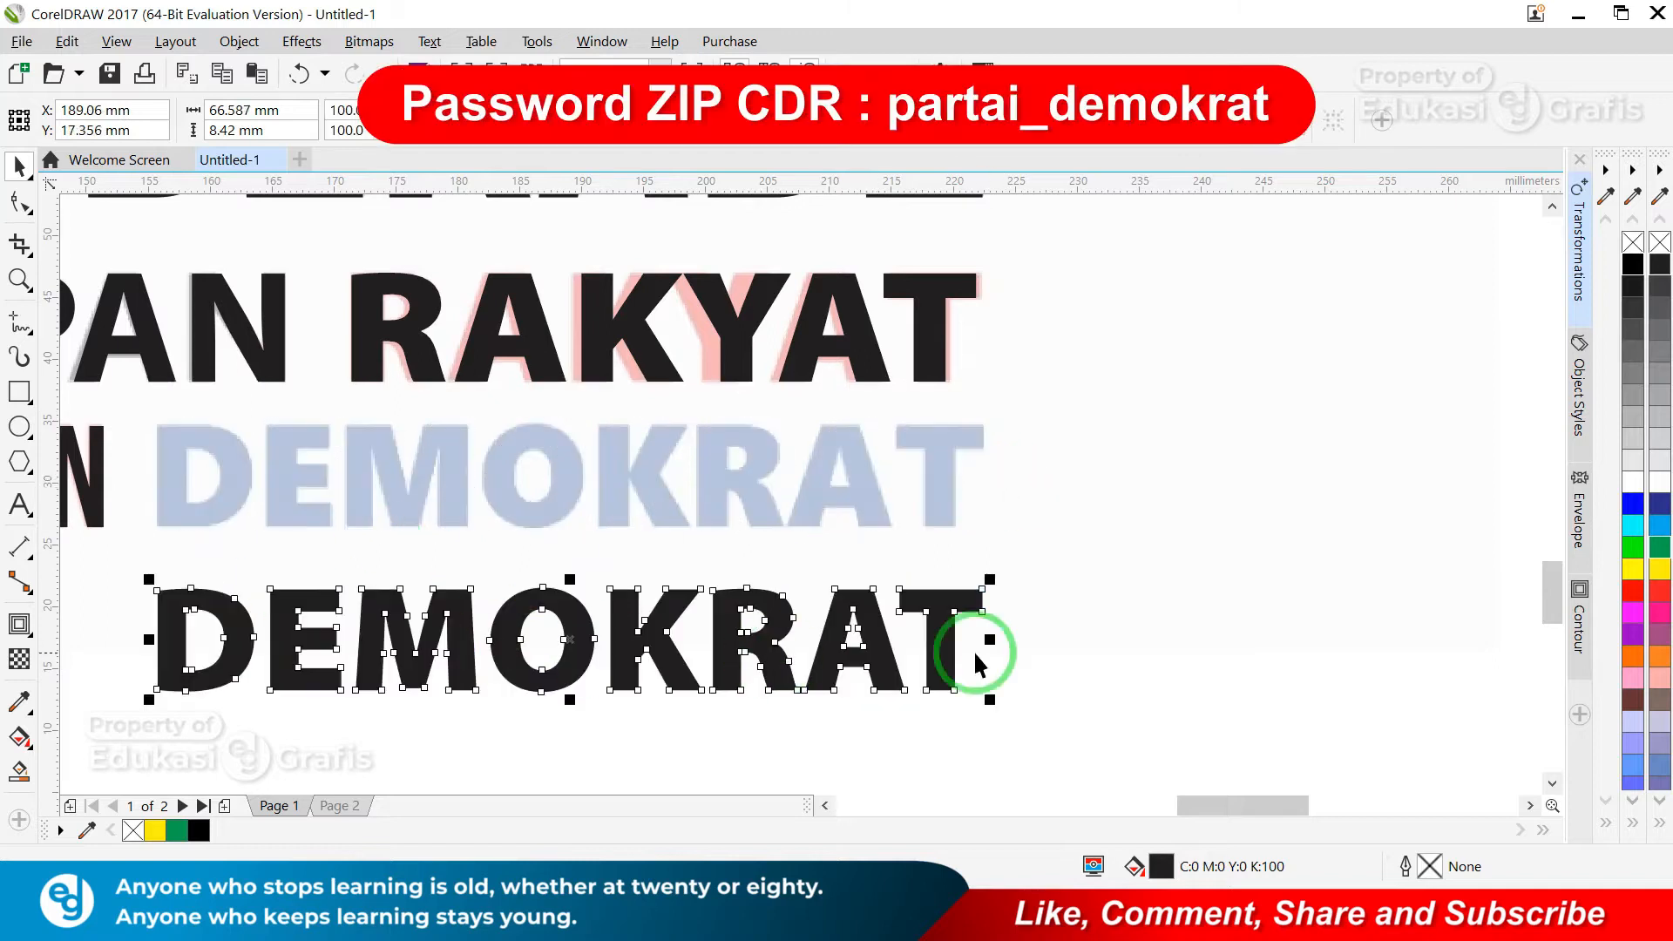
key(ctrl+z)
key(F4)
- Fill DEMOKRAT with the blue sampled from the same word in the original logo
click(1171, 555)
click(1349, 753)
key(shift+F11)
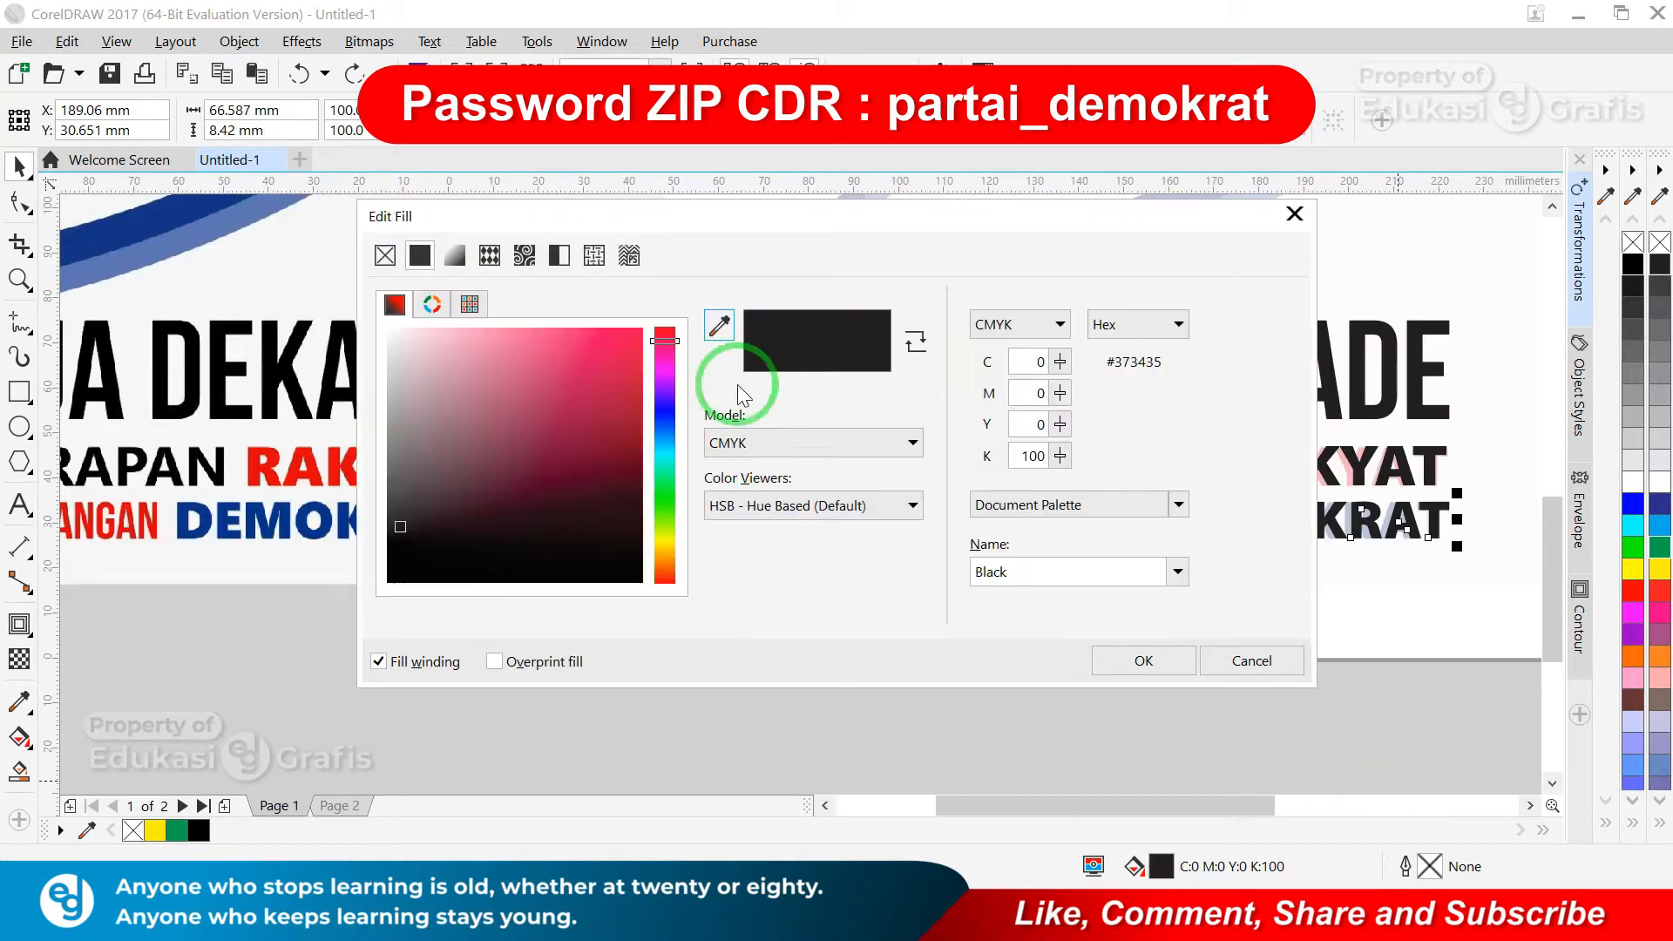
click(311, 501)
click(1142, 660)
- Convert the slogan text to curves and fill the word RAKYAT with red
click(1422, 409)
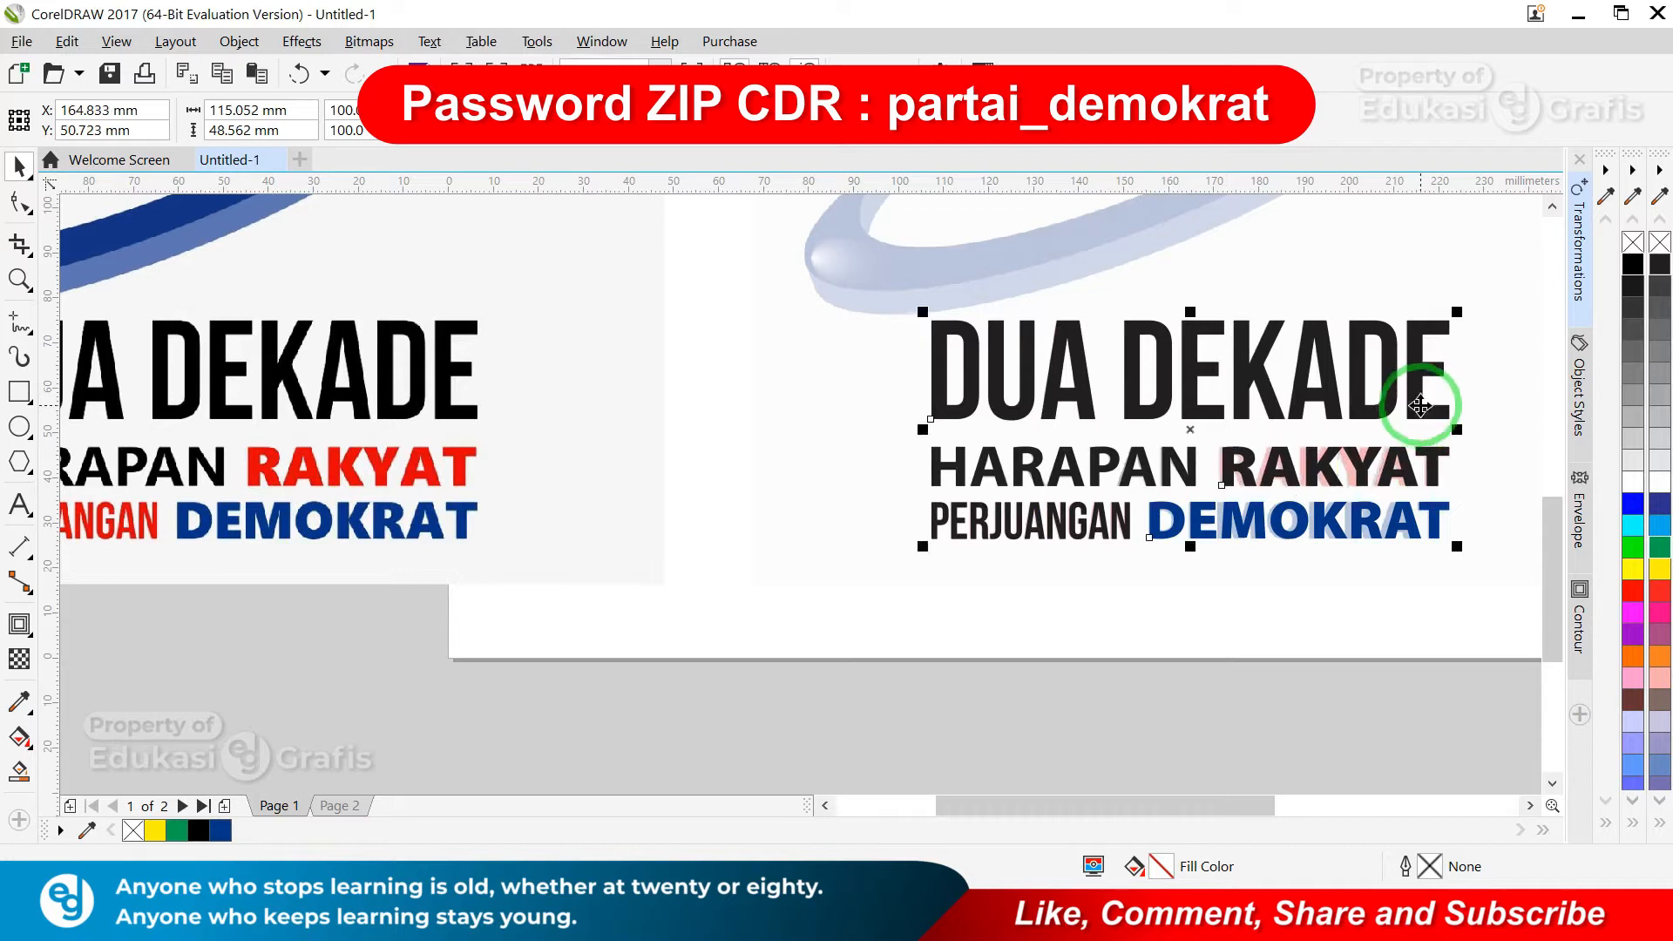
key(ctrl+q)
click(1385, 471)
click(1659, 591)
- Stretch the word RAKYAT slightly to match the faded word's width
scroll(1340, 467, up, 5)
drag(700, 473, 689, 473)
key(F4)
- Copy the red fill of RAKYAT onto the word PERJUANGAN and fill the word HARAPAN with black
click(1011, 741)
key(alt+e)
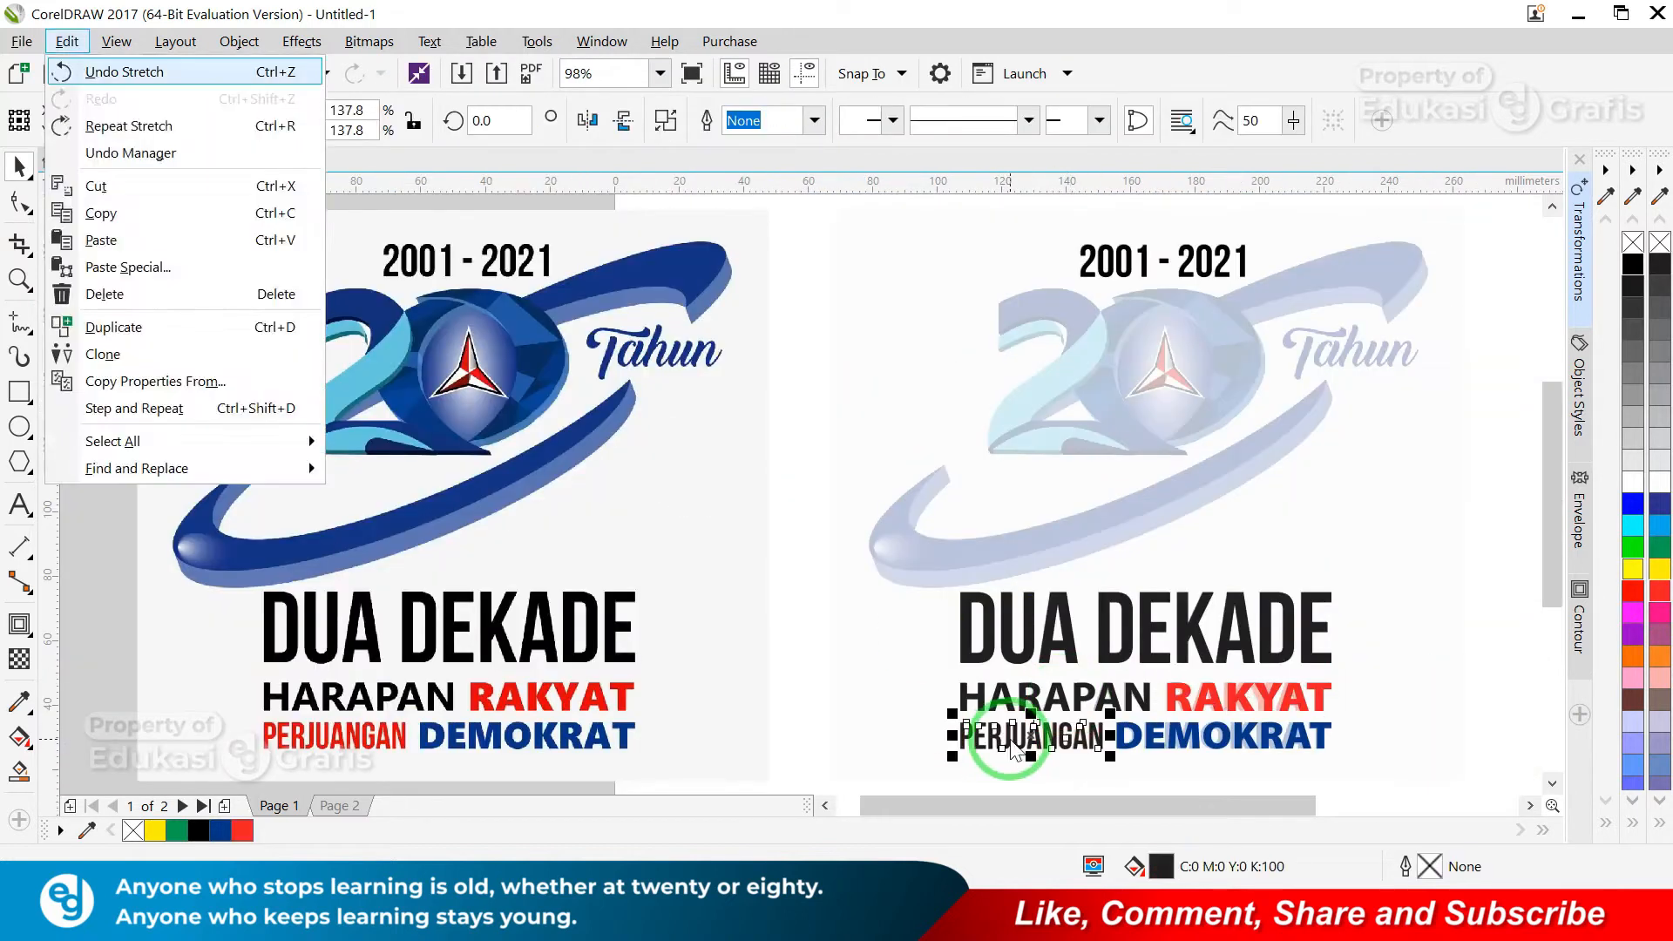
key(m)
key(Return)
click(1274, 699)
shift+click(1103, 697)
click(1632, 264)
click(1236, 500)
key(Delete)
key(ctrl+z)
- Move the Tahun lettering from page 2 onto the logo page and delete page 2
key(Page_Down)
click(1277, 403)
key(ctrl+x)
key(alt+l)
key(d)
key(Return)
key(ctrl+v)
drag(1261, 399, 1109, 519)
scroll(915, 279, up, 2)
- Copy the blue fill of DEMOKRAT onto the Tahun lettering
key(F4)
key(alt+e)
key(m)
key(Return)
click(1326, 727)
- Move and stretch the Tahun lettering to fit over its faded counterpart in the reference
scroll(1505, 281, up, 2)
key(F2)
drag(552, 433, 1235, 770)
drag(998, 542, 967, 508)
drag(1141, 317, 1272, 265)
drag(287, 672, 271, 679)
key(F4)
click(1257, 414)
key(Delete)
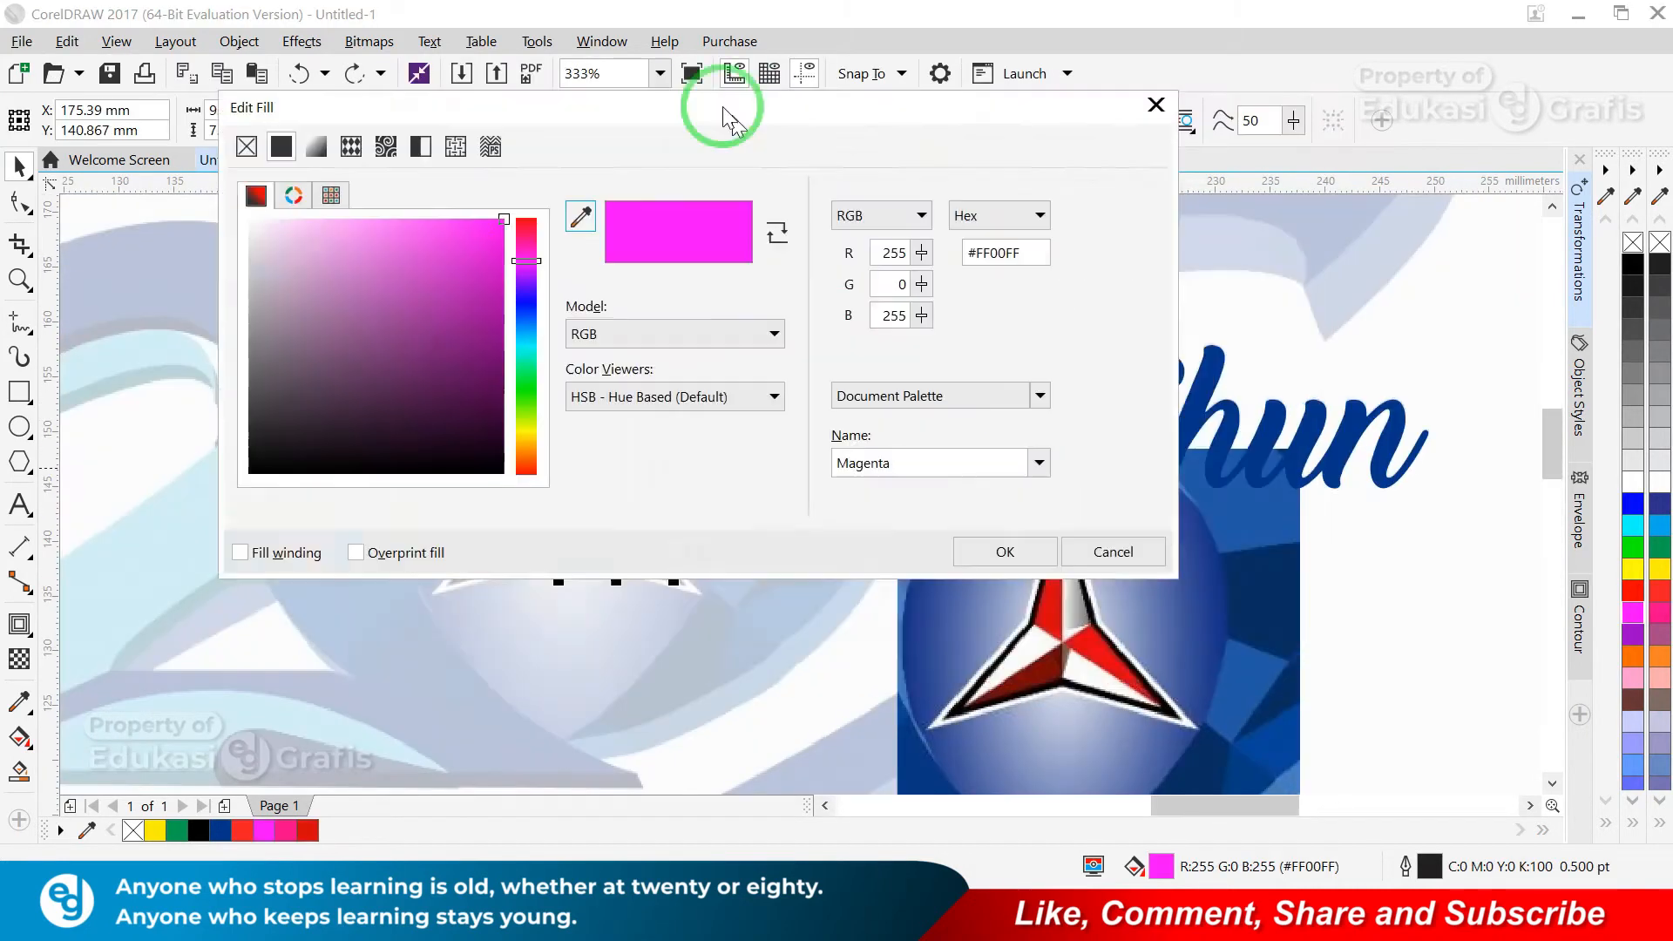
- Fill the star's right triangle with the red sampled from the original emblem
drag(720, 105, 690, 78)
click(550, 190)
click(1116, 650)
key(Return)
- Fill the star's lower-left triangle with an adjusted dark red sampled from the original and remove the outlines of the three red triangles
key(shift+F11)
drag(863, 249, 1244, 33)
click(509, 138)
click(1049, 677)
click(986, 258)
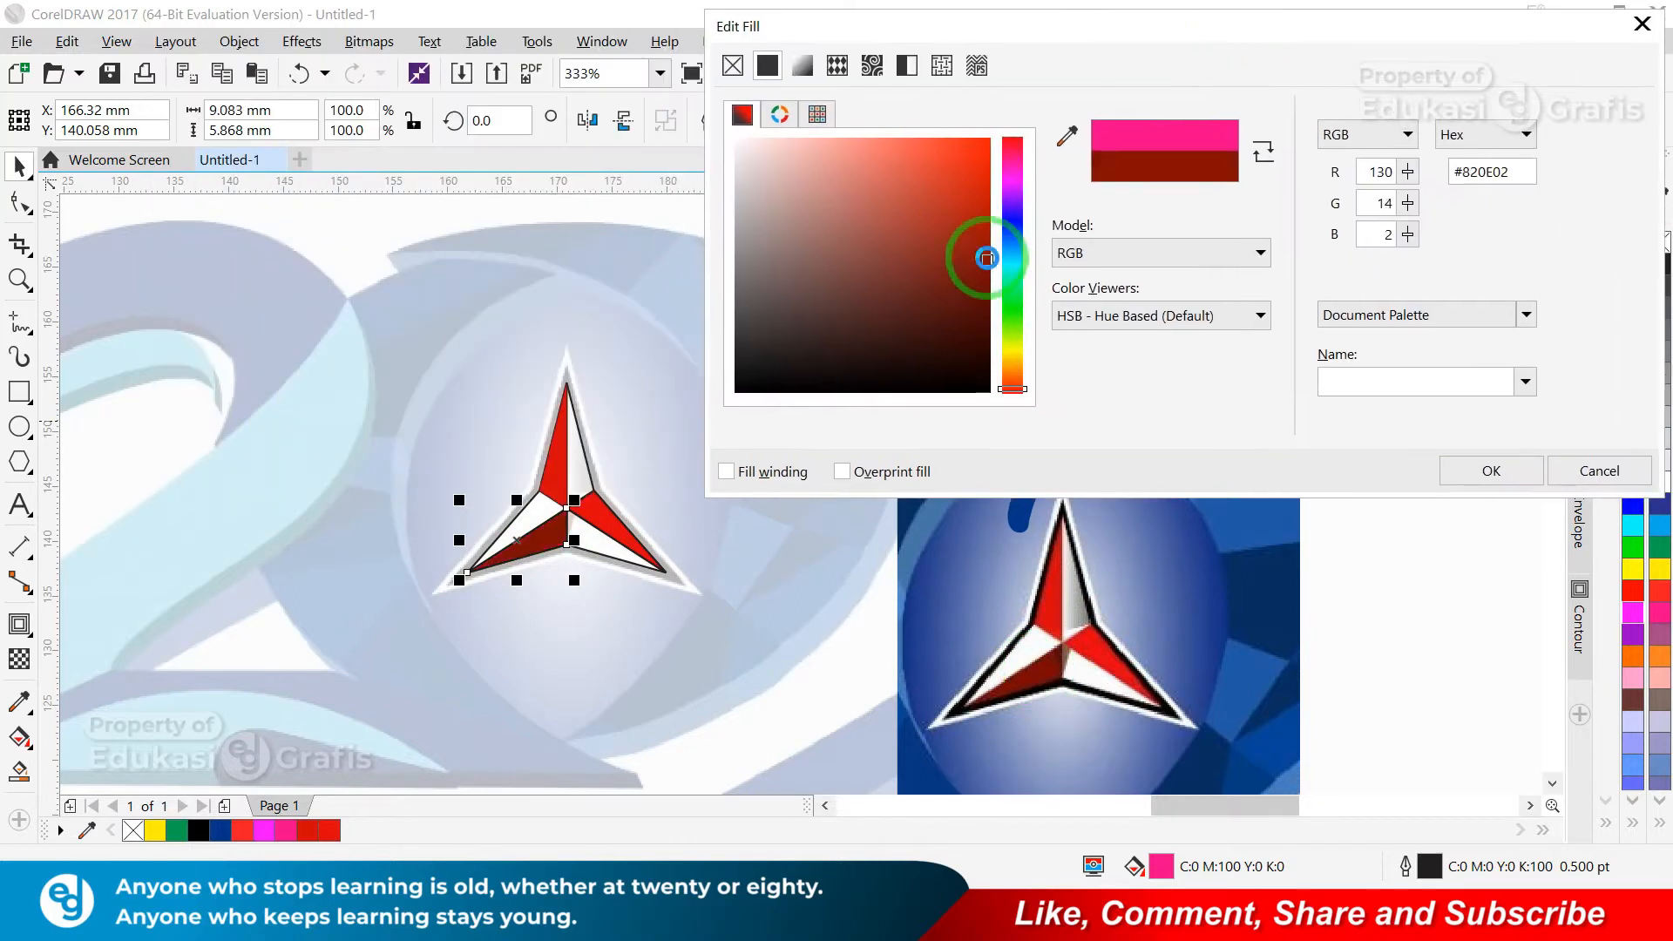
click(1539, 471)
shift+click(614, 523)
shift+click(560, 455)
right_click(1660, 242)
- Draw a triangle over the right half of the star's upper arm and fill it with gray sampled from the original
key(F2)
drag(500, 348, 680, 521)
key(Escape)
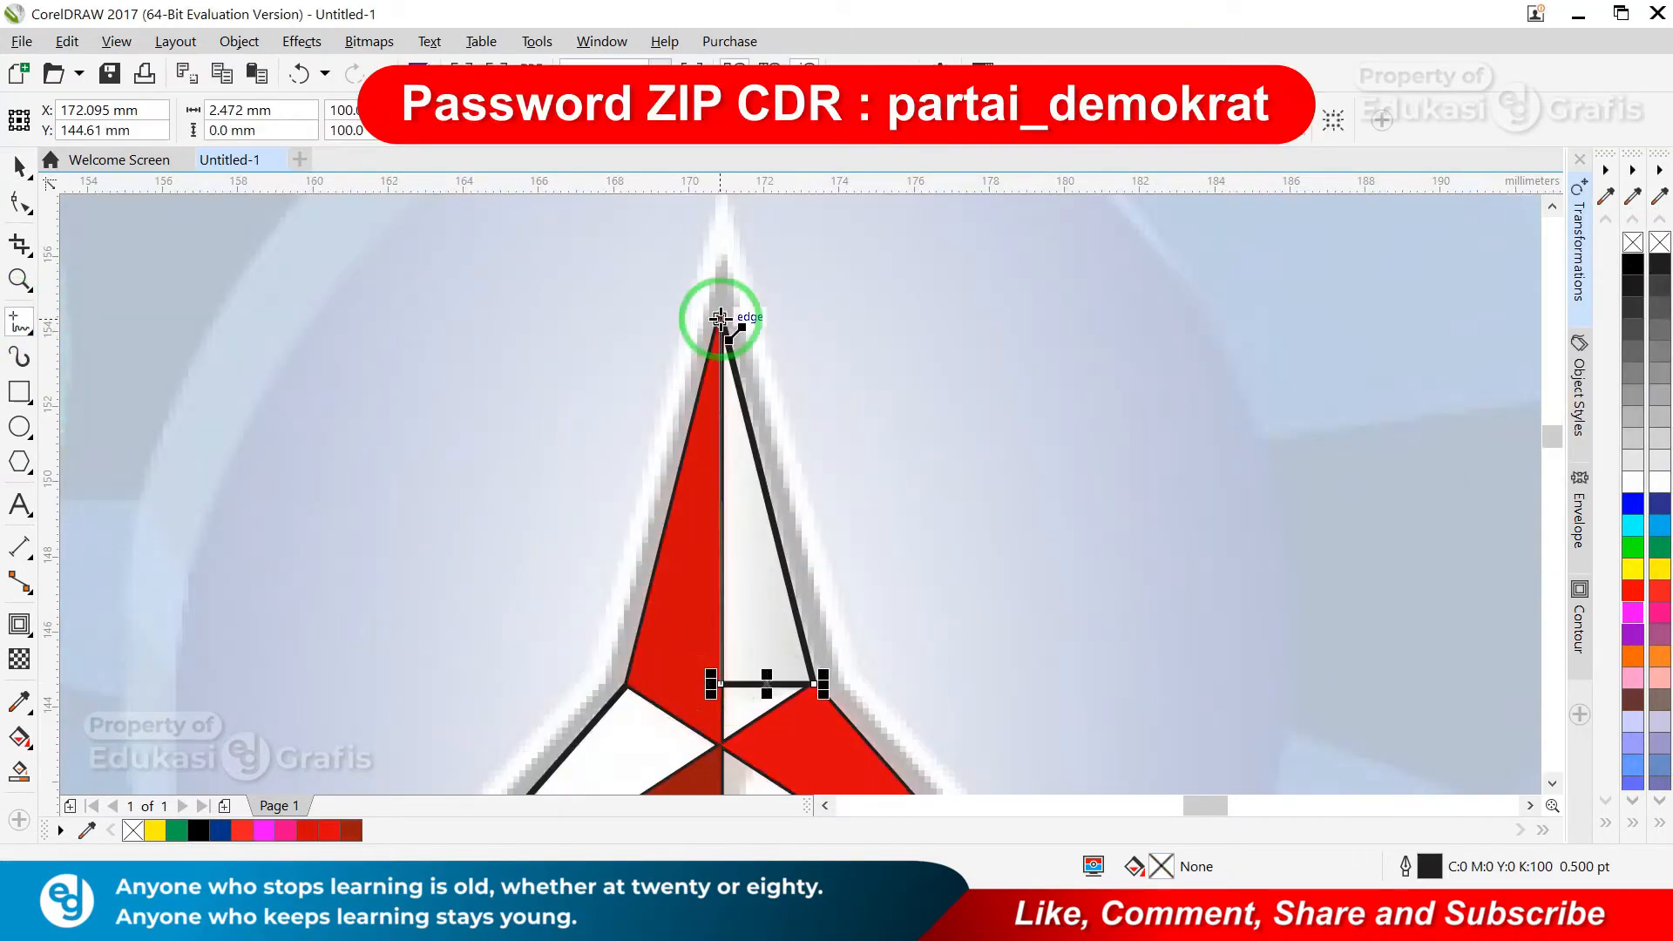
key(space)
scroll(933, 661, down, 2)
key(shift+F11)
drag(837, 218, 601, 114)
click(482, 220)
click(1160, 639)
click(912, 552)
- Apply a fading transparency to the gray triangle in the star's upper arm
key(F2)
drag(433, 298, 538, 505)
click(21, 660)
key(space)
scroll(969, 505, down, 3)
- Draw a narrow triangle over the small shadow facet below the star's center
scroll(869, 603, up, 5)
key(F5)
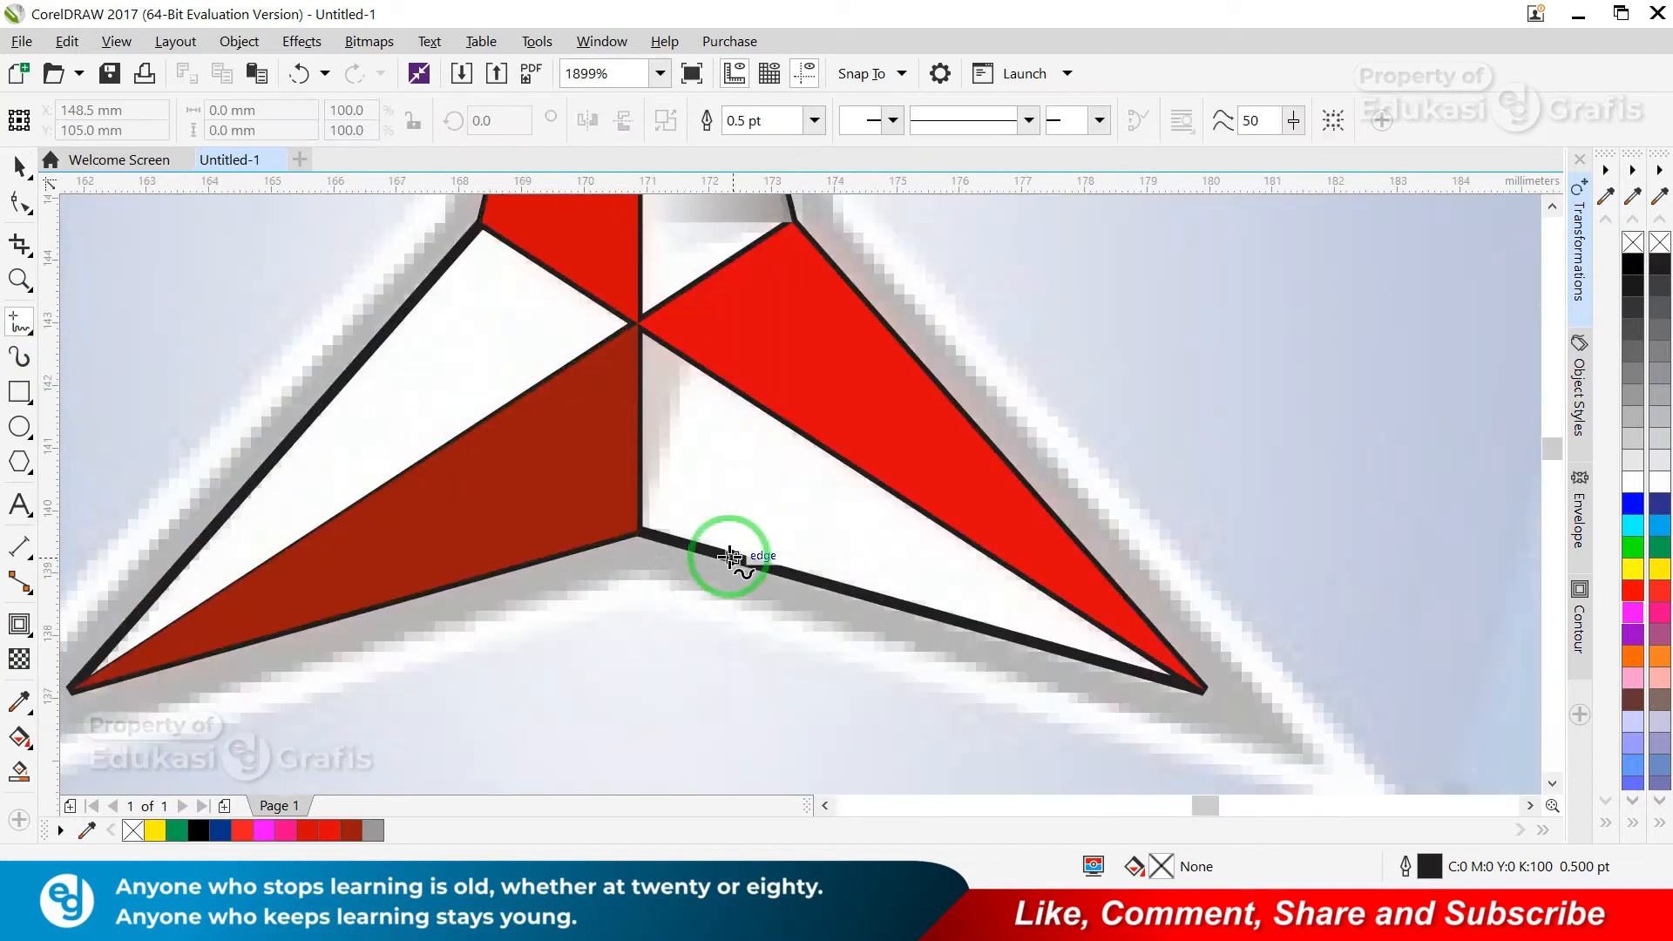
double_click(690, 366)
double_click(639, 323)
click(640, 529)
- Fill the small shadow facet with the brown sampled from the original emblem, adjusting its hue slightly
scroll(1083, 588, down, 3)
key(F2)
drag(979, 514, 1444, 730)
key(shift+F11)
click(645, 277)
drag(781, 207, 947, 143)
click(1330, 614)
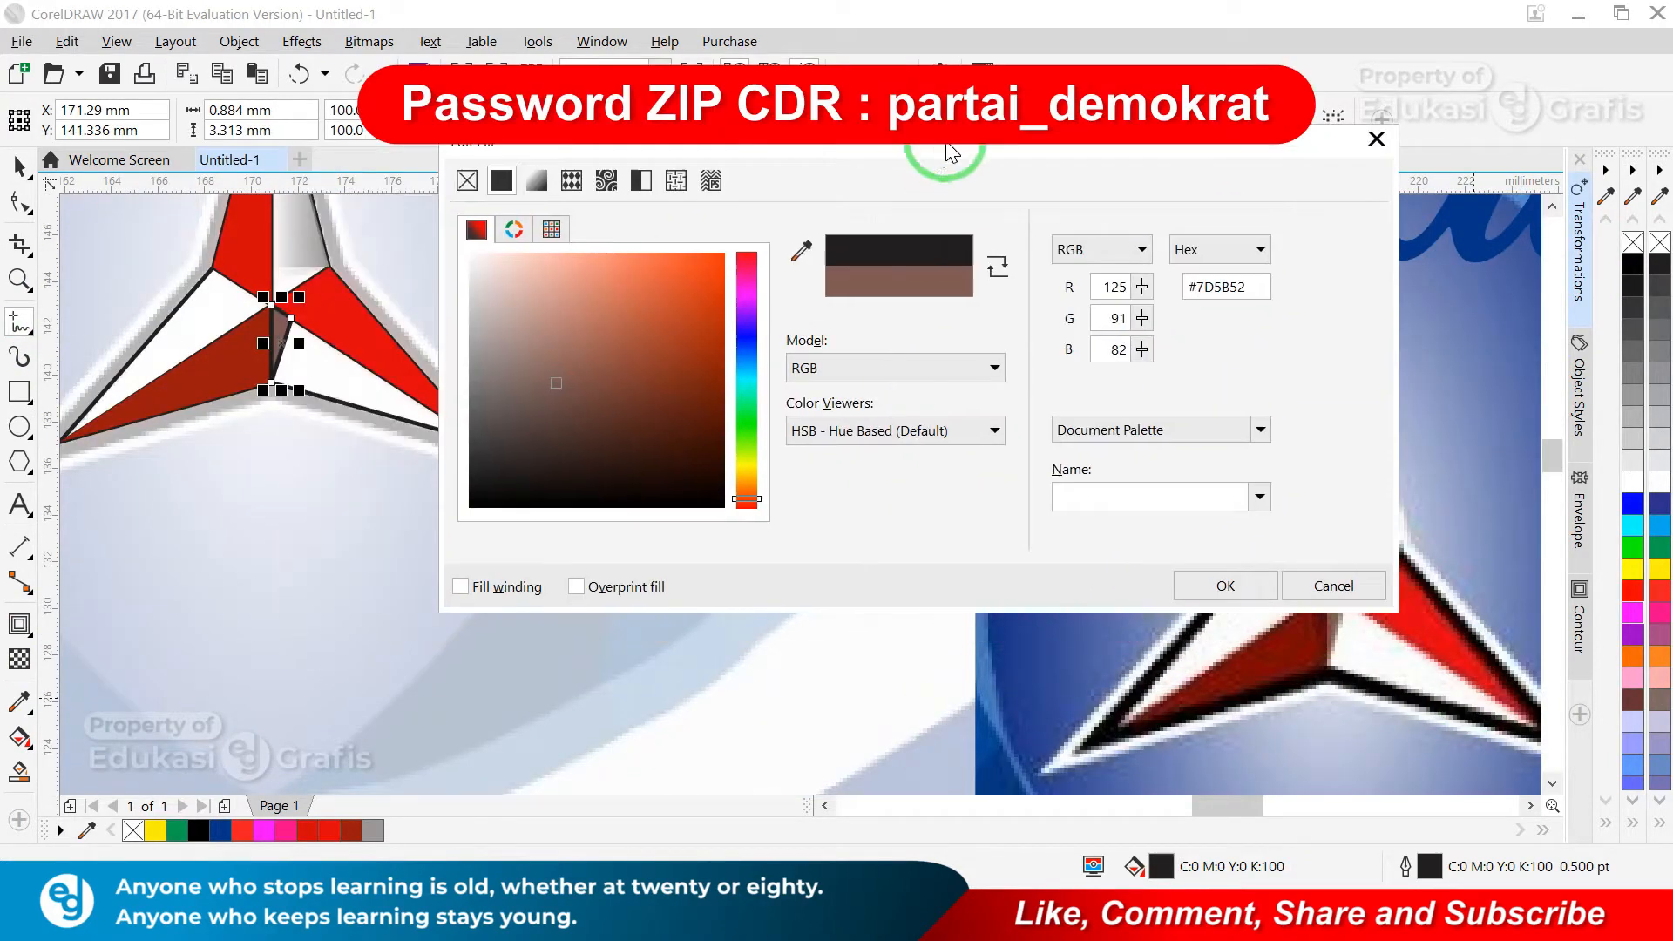
drag(748, 497, 748, 502)
click(1225, 585)
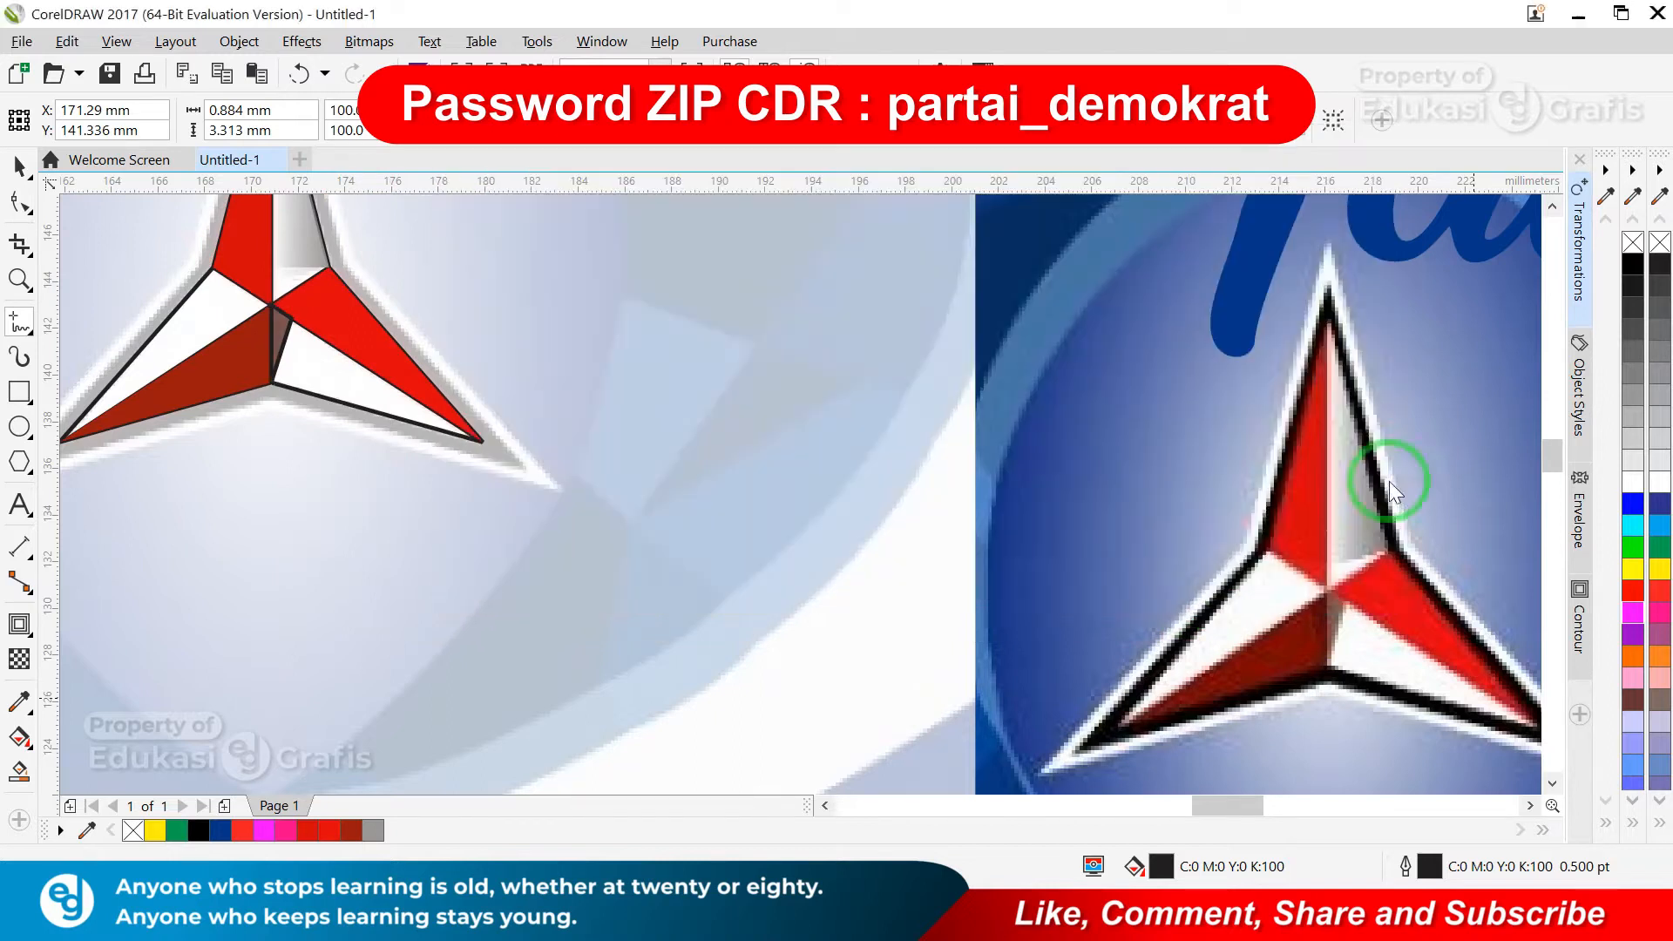
- Fill the star's base shape with white and remove its outline
scroll(383, 329, down, 1)
key(F2)
scroll(160, 264, down, 1)
drag(98, 202, 509, 402)
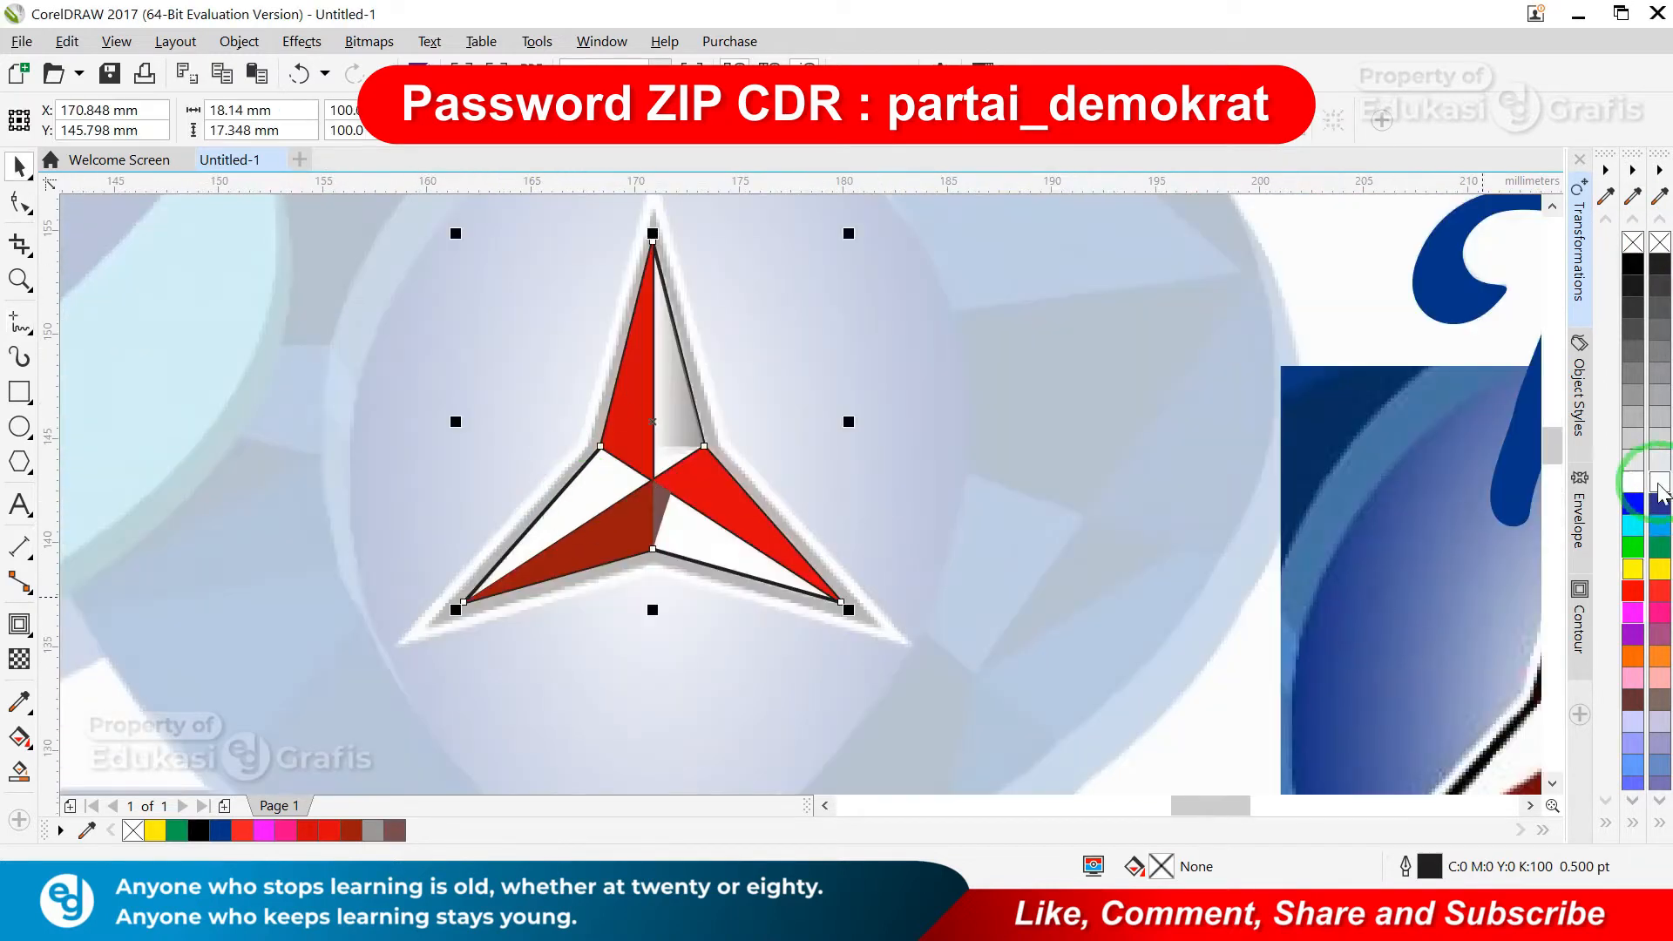
click(1659, 484)
right_click(1659, 242)
- Add an outer contour around the white star shape to match the black border of the original
scroll(1370, 314, down, 1)
key(F2)
drag(881, 251, 1550, 628)
scroll(594, 485, down, 2)
drag(1146, 321, 406, 572)
key(F2)
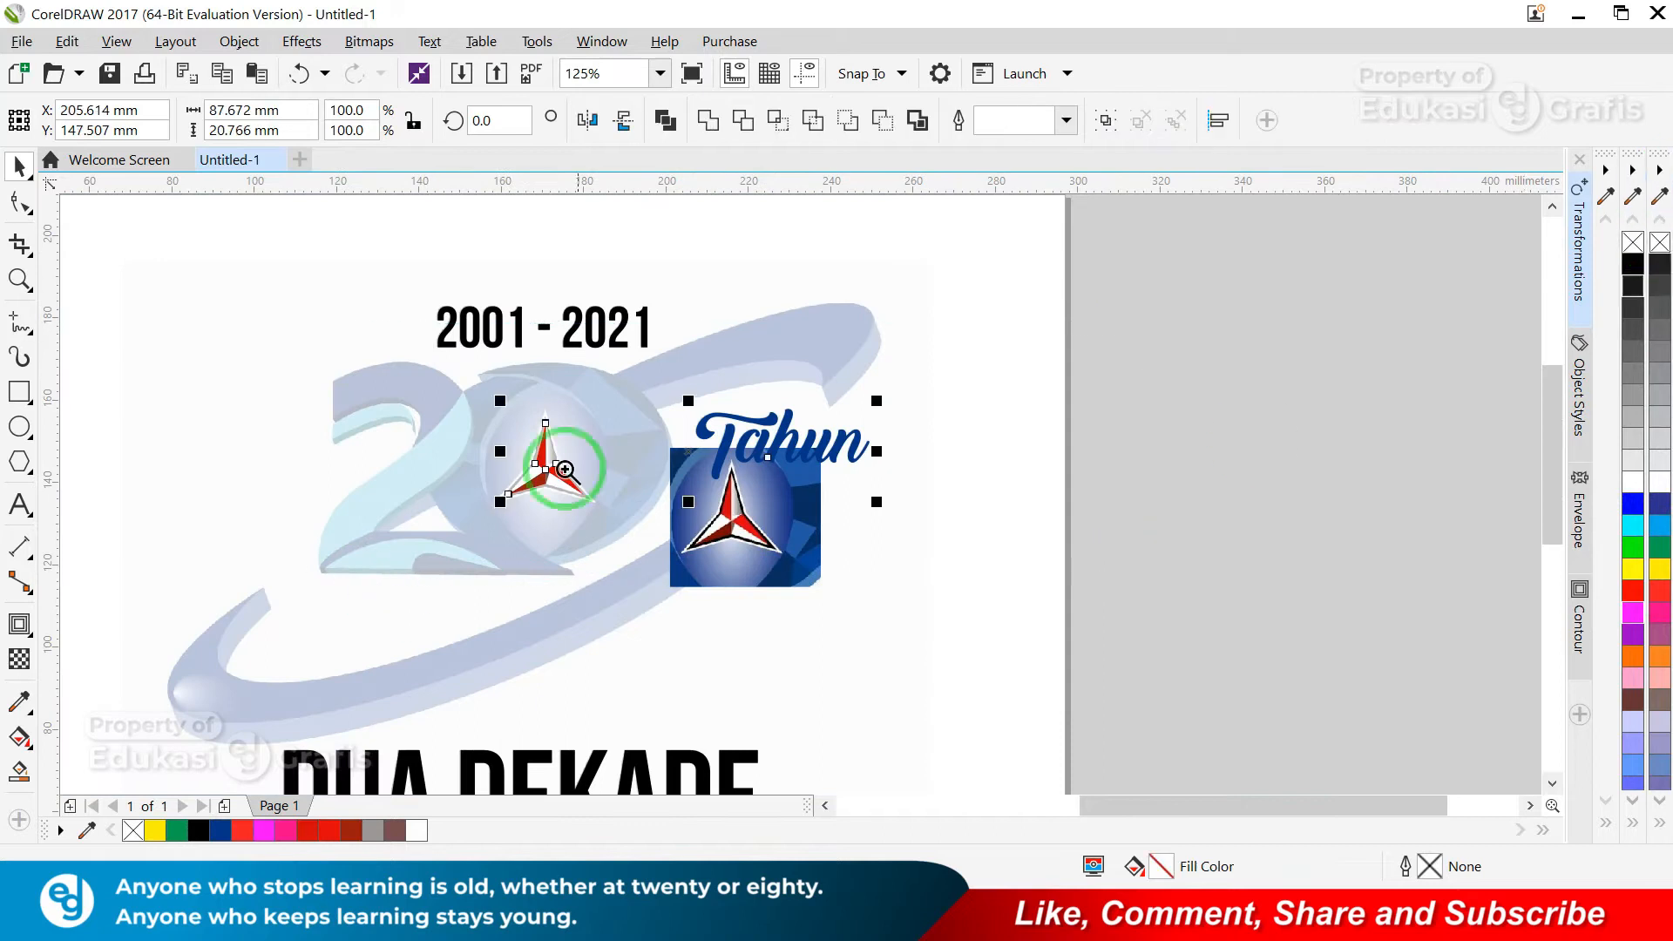
drag(695, 384, 503, 546)
click(630, 491)
key(F2)
drag(975, 277, 470, 679)
click(19, 624)
drag(830, 678, 871, 694)
key(space)
- Break the star's contour apart and fill the separated border shape with black
right_click(628, 273)
click(758, 323)
click(1633, 264)
key(Escape)
- Add an outer contour around the black star border, break it apart and fill it with white
click(716, 655)
click(20, 623)
key(space)
right_click(661, 357)
click(778, 400)
scroll(657, 318, down, 2)
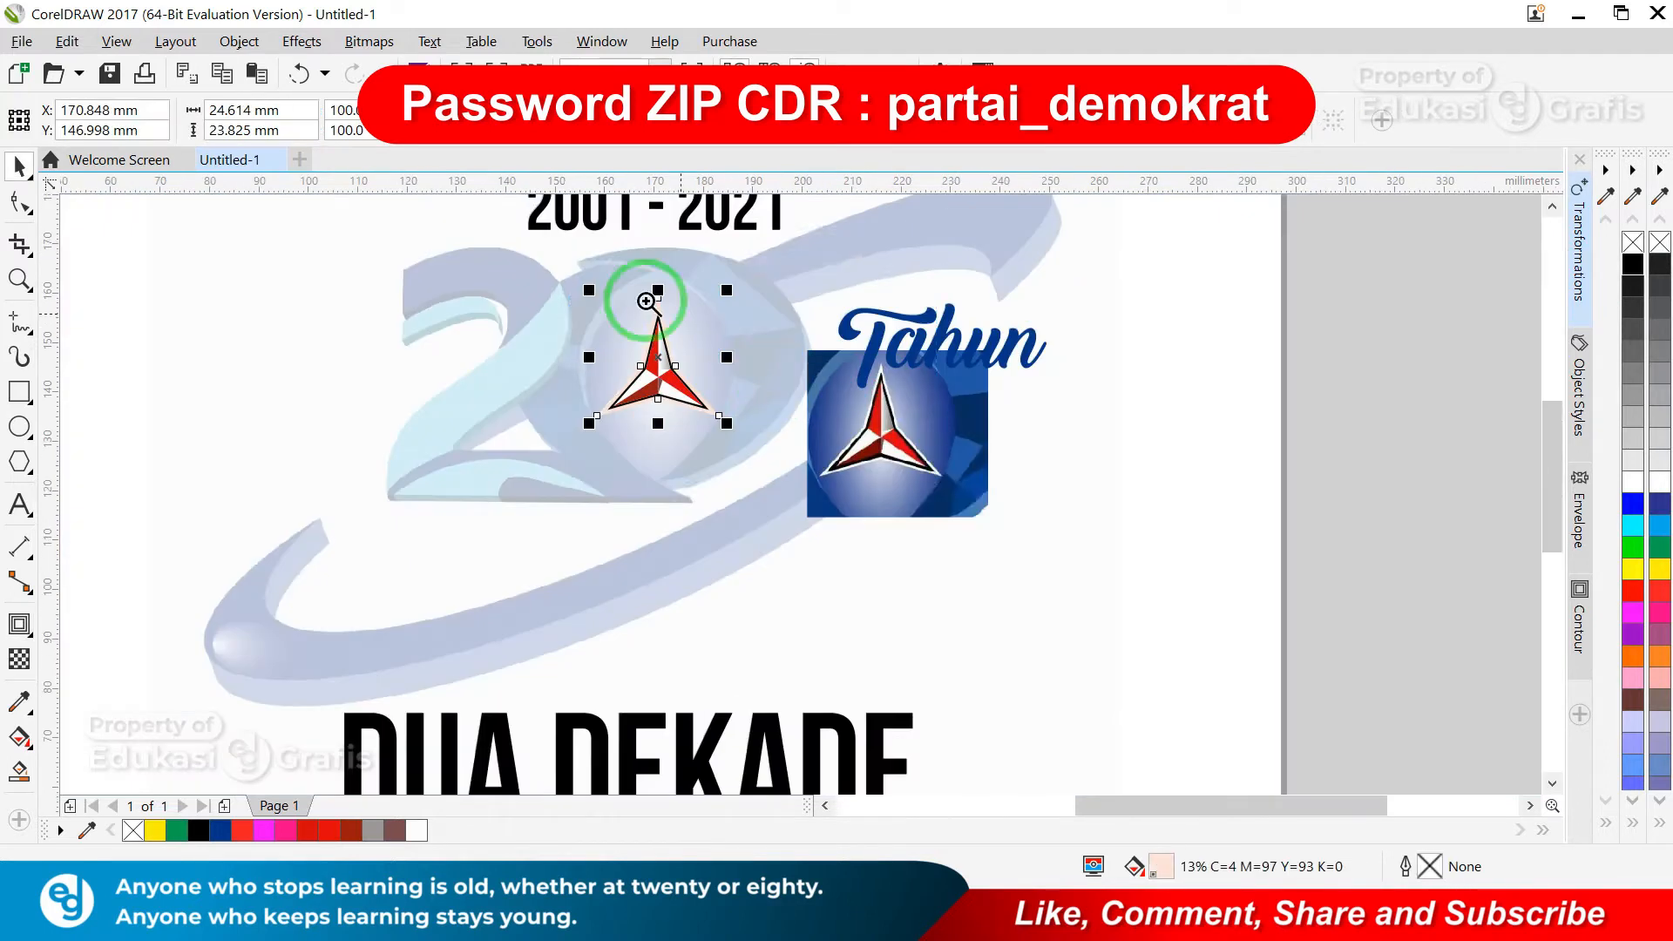
key(F2)
drag(594, 247, 976, 510)
click(1660, 481)
key(Escape)
- Add a drop shadow to the star's white border toward the lower right, with opacity 32 and feathering 8
click(552, 451)
click(26, 629)
click(98, 629)
drag(647, 404, 1009, 735)
scroll(970, 698, down, 1)
drag(669, 376, 807, 547)
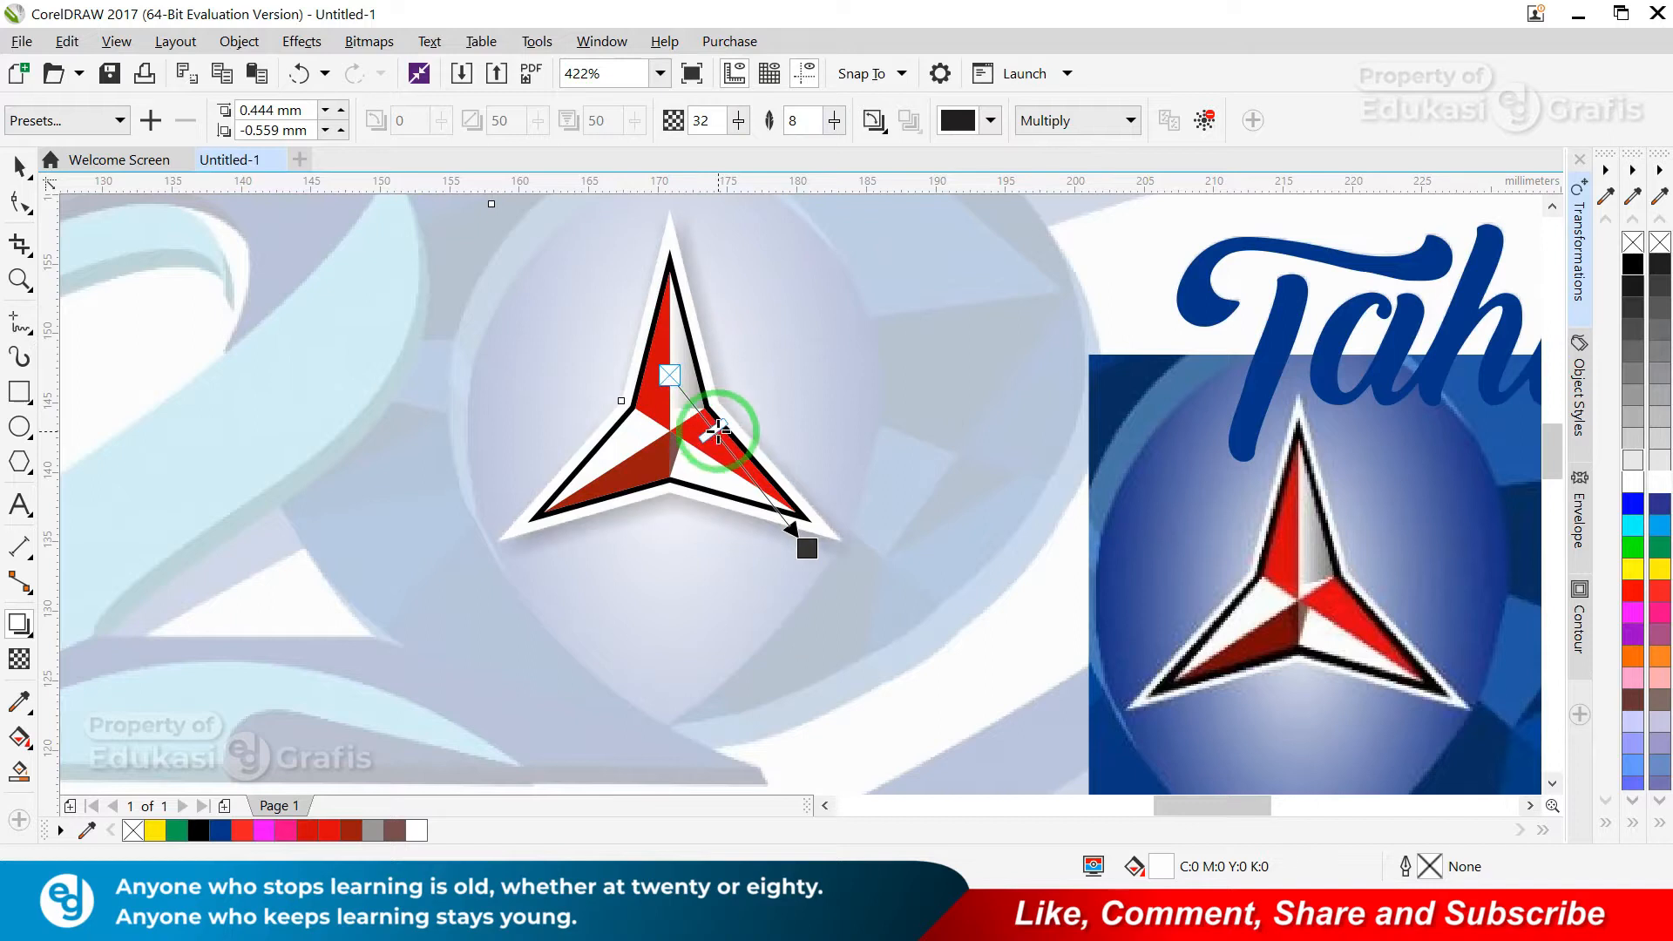
key(space)
- Delete the cropped copy of the original emblem beside the traced star
scroll(806, 440, down, 2)
click(993, 499)
key(Delete)
key(F2)
key(F4)
- Move all the traced artwork to a new second page and return to the reference on page 1
key(ctrl+a)
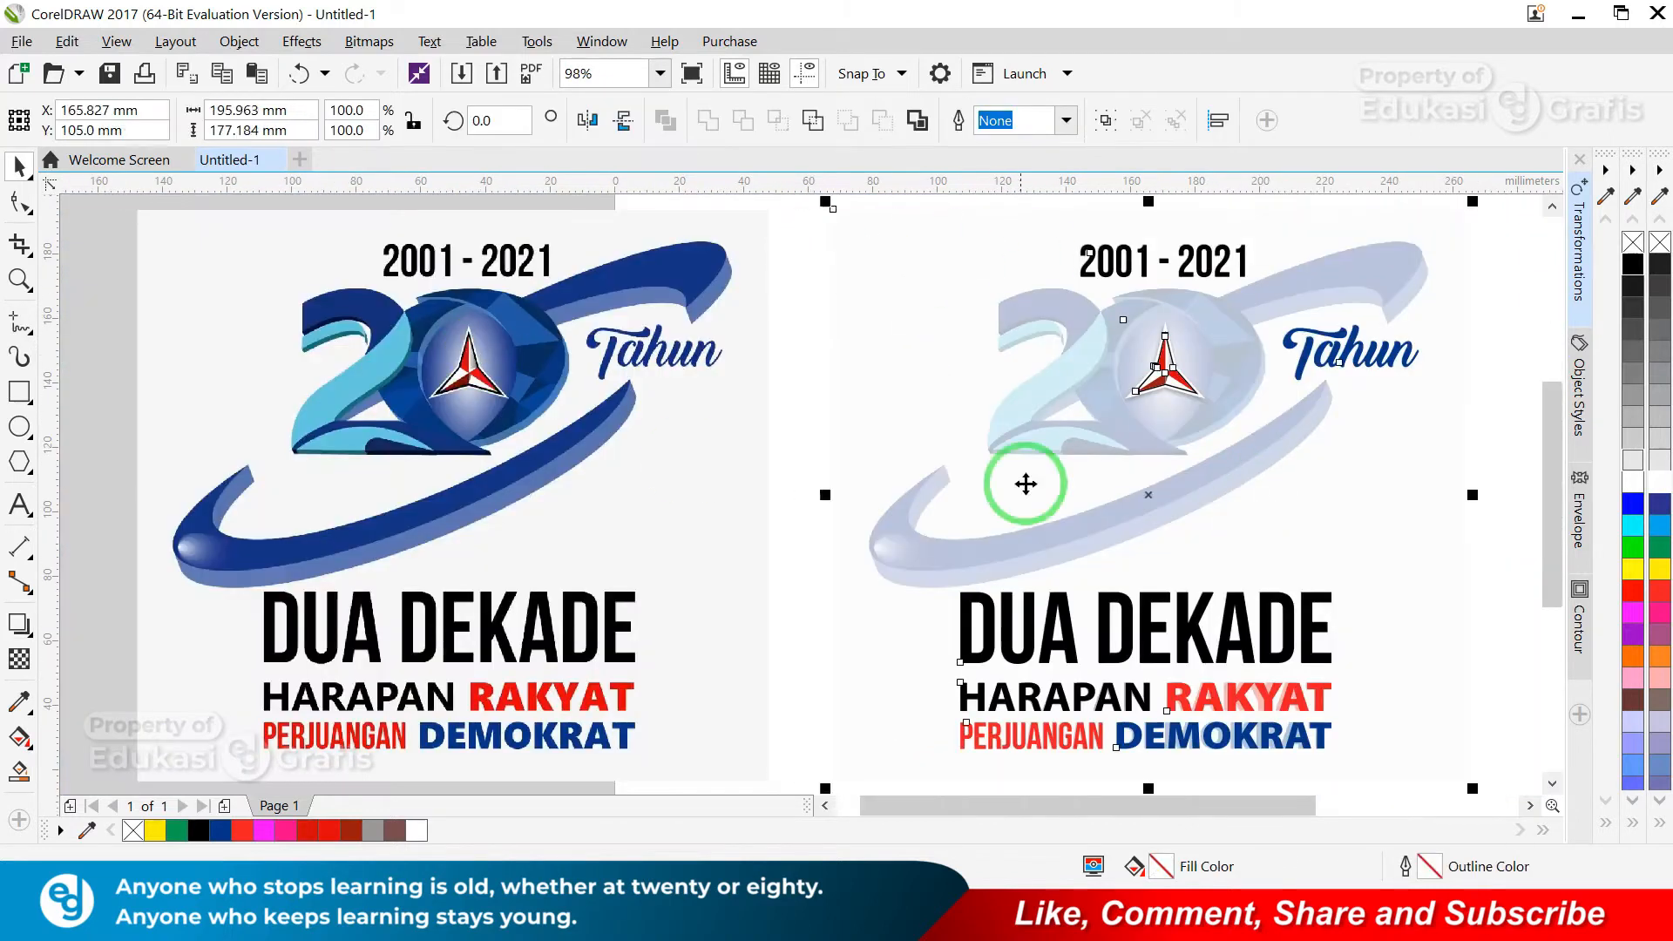
key(ctrl+x)
key(Page_Down)
key(Return)
key(ctrl+v)
key(Page_Up)
- Draw a straight-sided closed outline around the light-blue strip at the upper end of the numeral 2
key(F2)
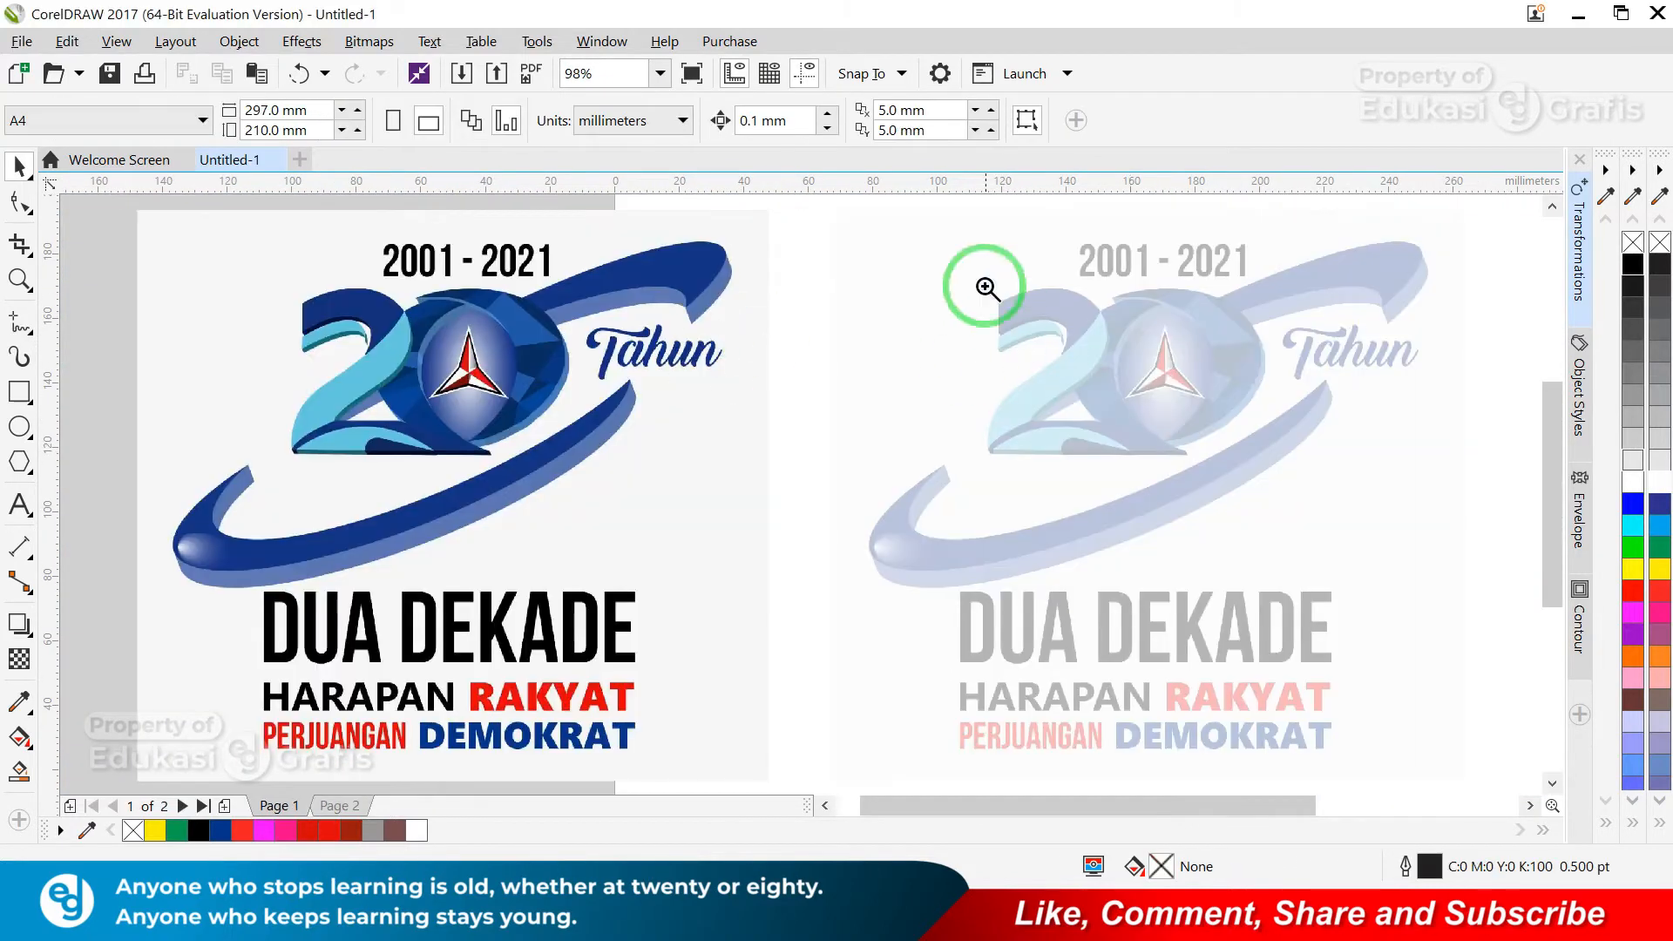
drag(982, 305, 1106, 373)
click(19, 322)
click(415, 473)
double_click(414, 596)
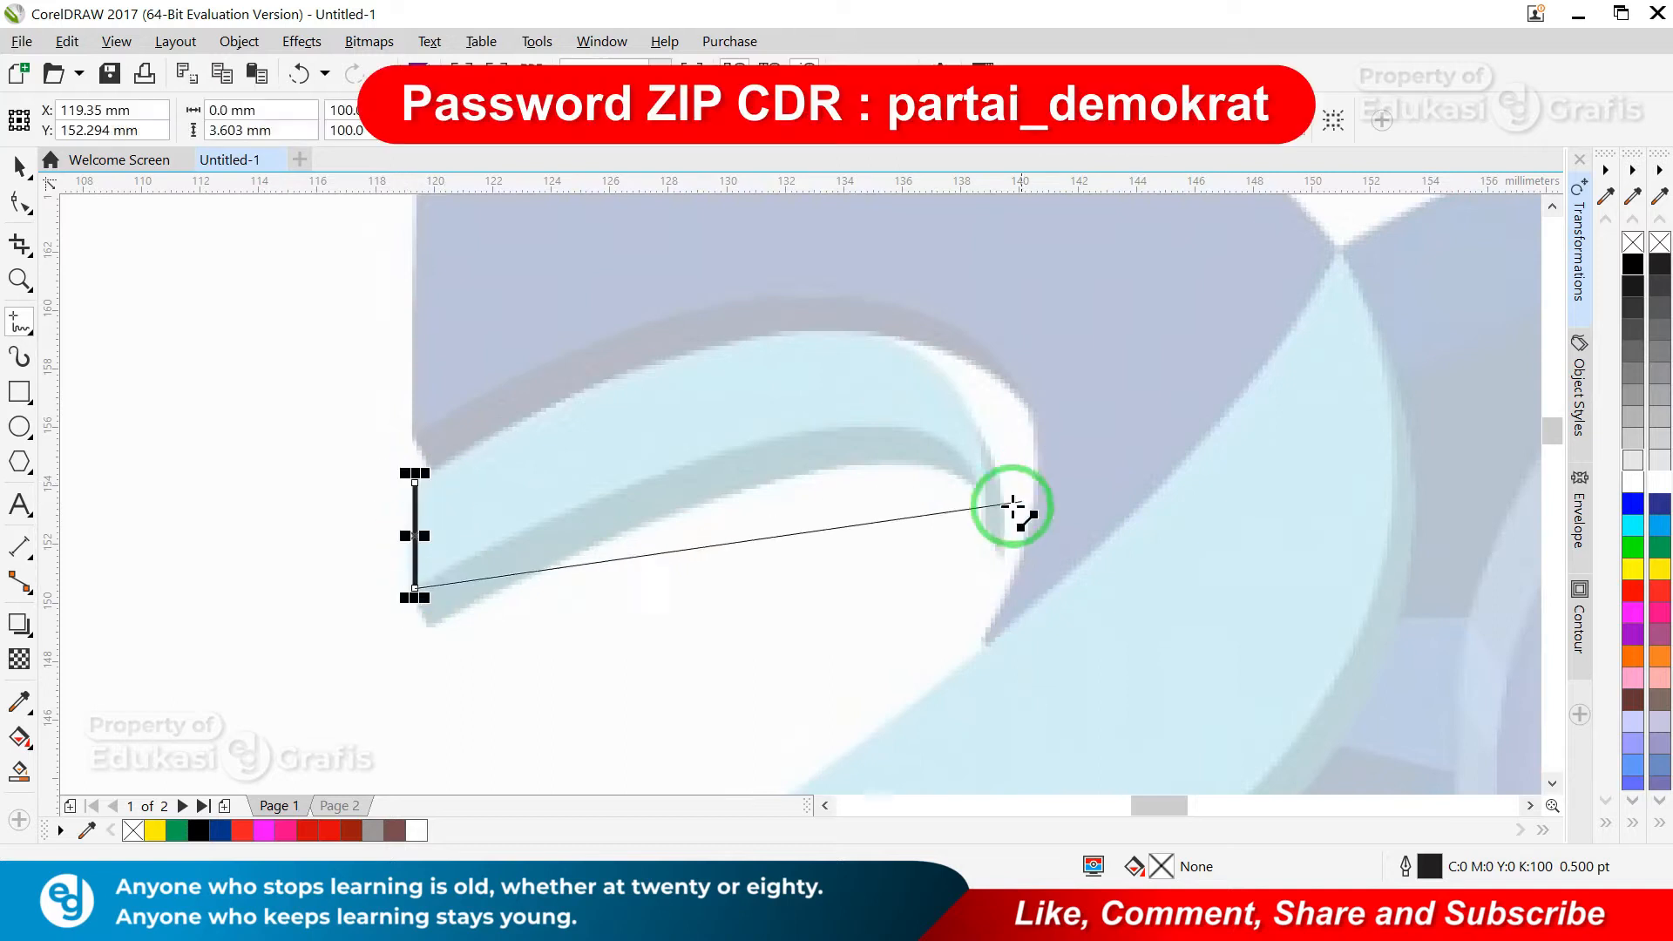
click(415, 483)
- Convert the strip's lines to curves and bend them to follow the faded light-blue strip
key(F10)
key(ctrl+a)
click(352, 122)
click(680, 544)
drag(999, 278, 1001, 277)
drag(769, 533, 846, 360)
key(space)
- Fill the strip with the light blue #68CBE0 sampled from the original logo
scroll(721, 448, down, 5)
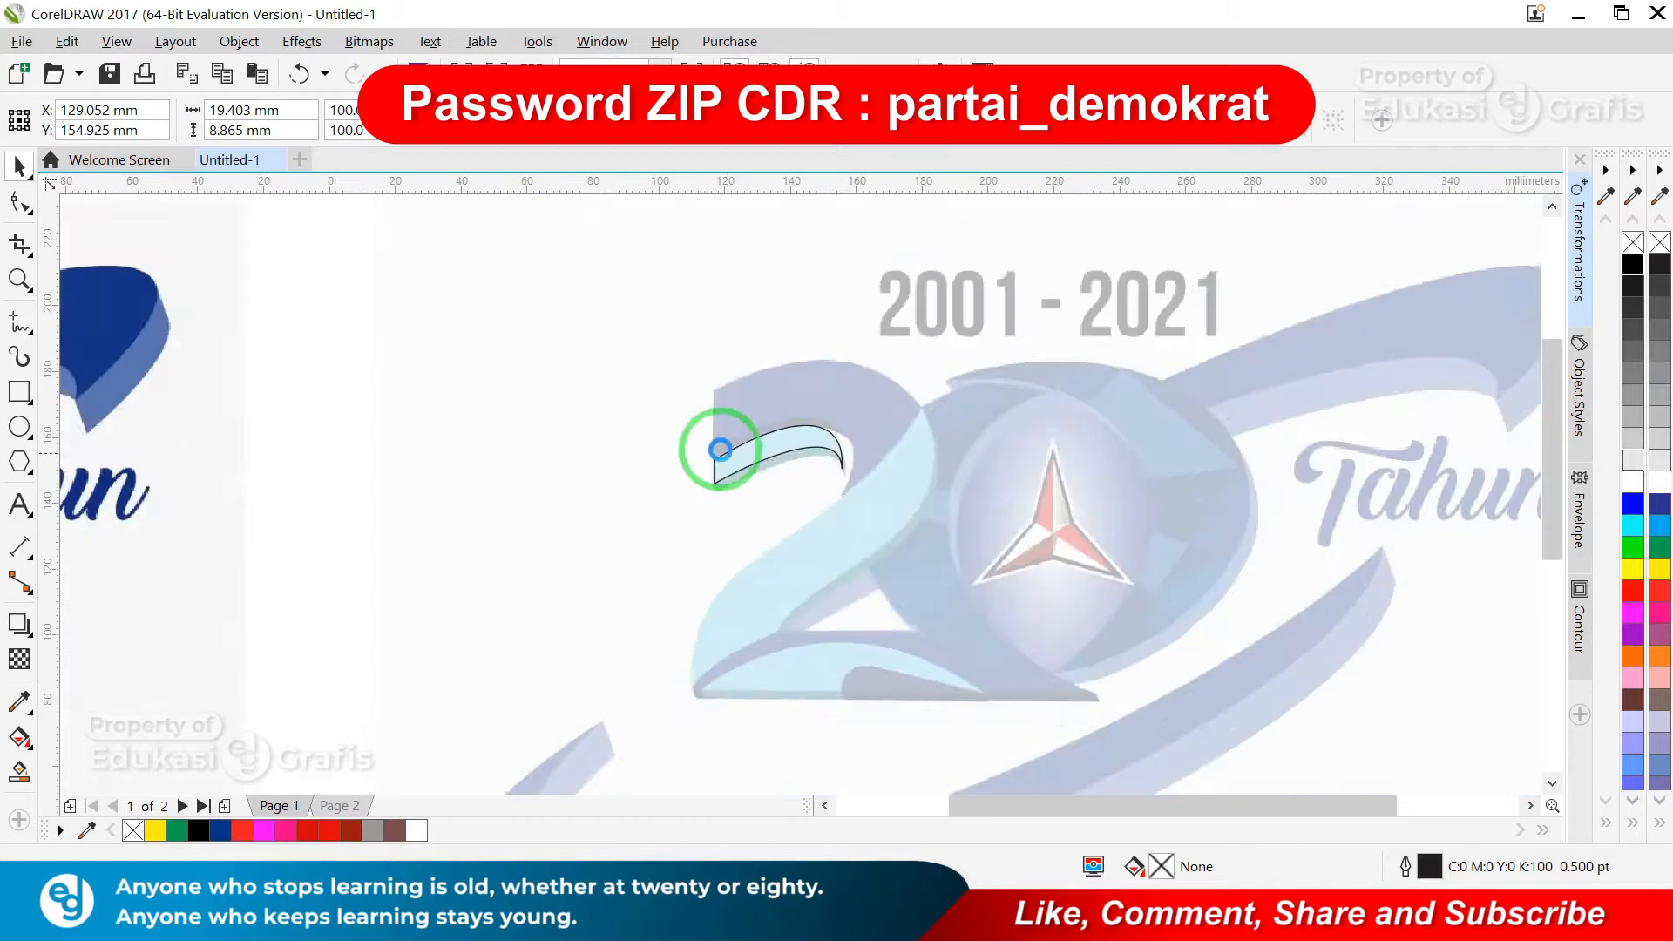
key(shift+F11)
click(719, 327)
click(92, 453)
key(Return)
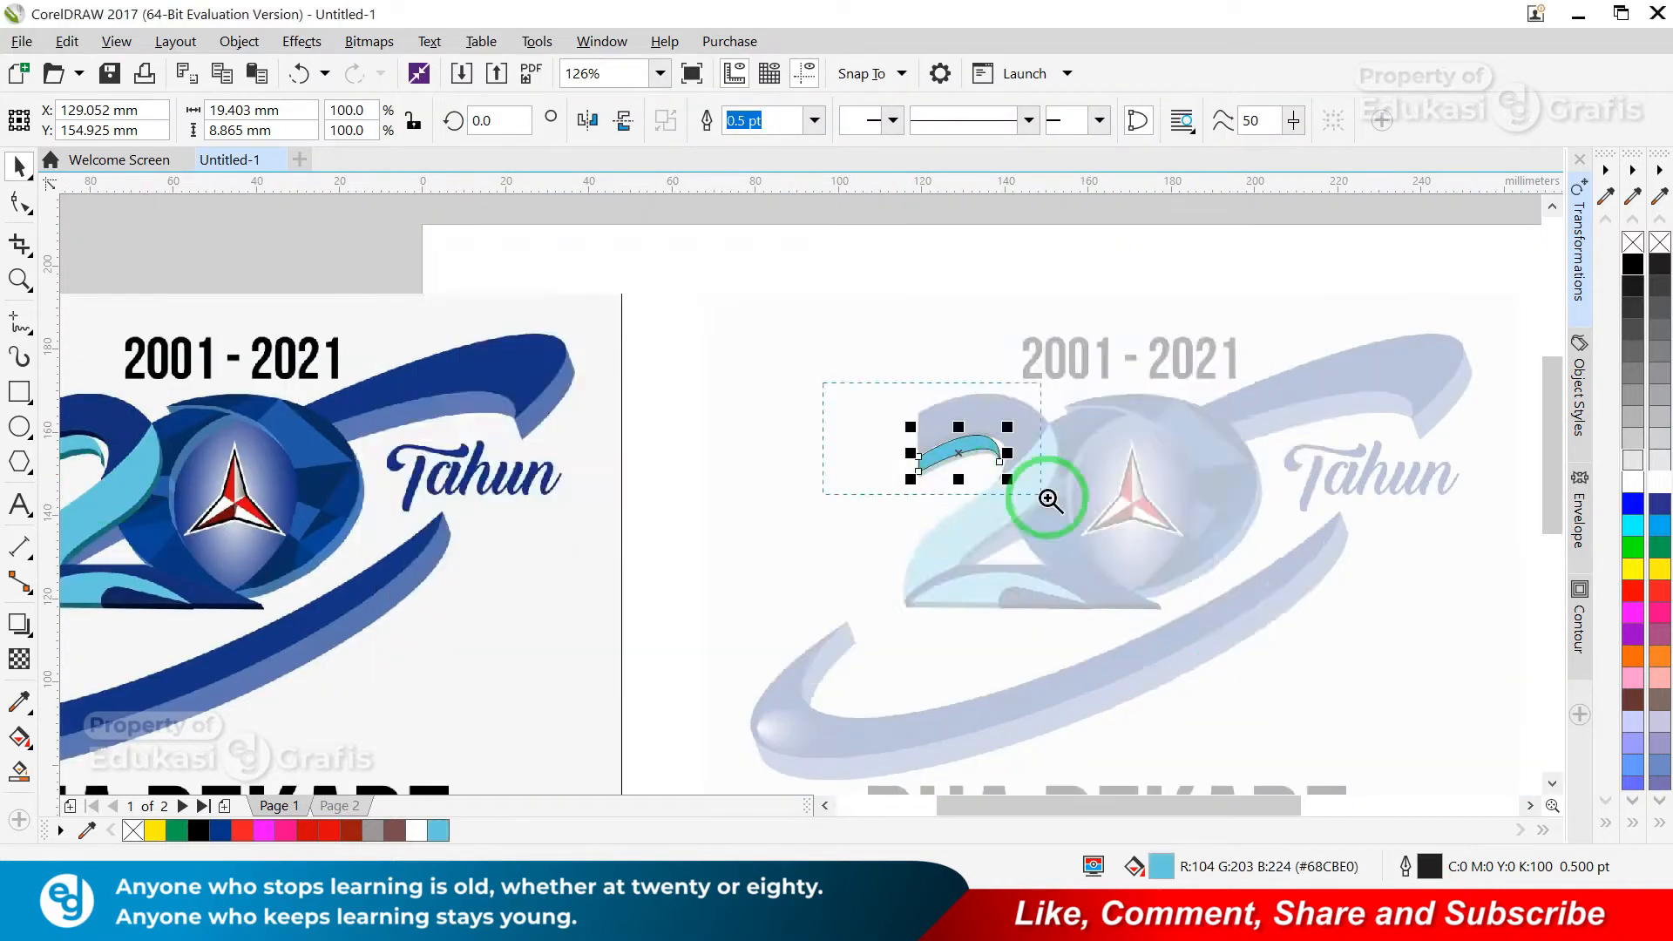
- Draw the shadow edge beneath the light-blue strip, place it behind the strip and curve its lines to match the reference
scroll(1049, 497, up, 8)
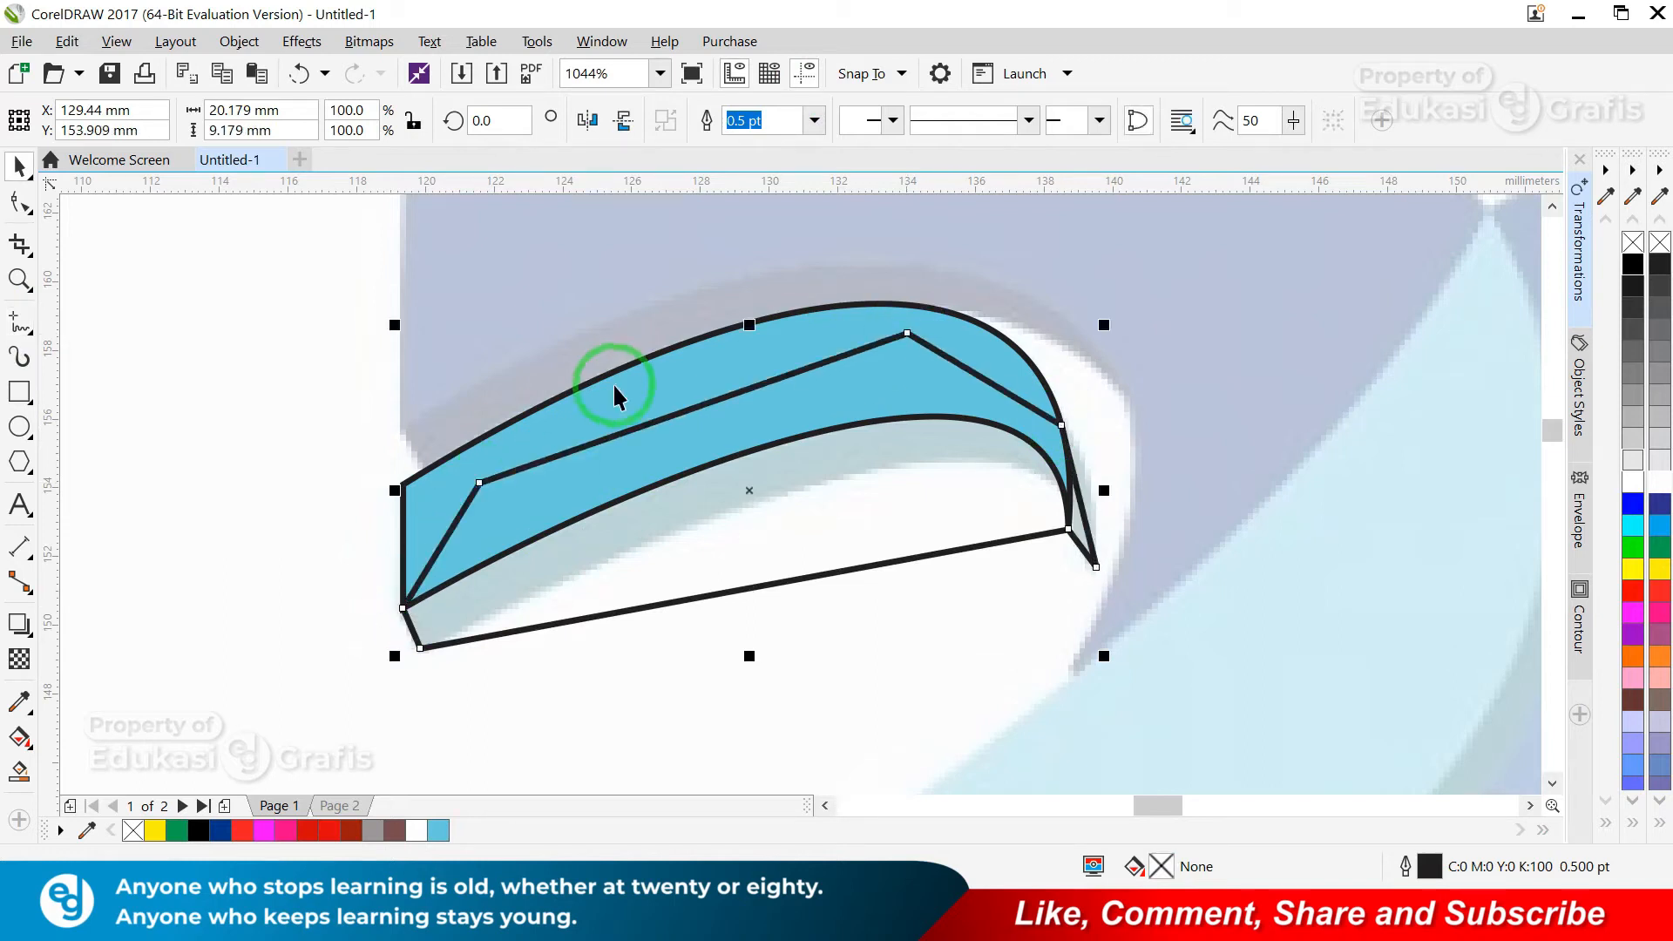
key(ctrl+Page_Down)
double_click(19, 197)
click(350, 126)
drag(806, 574, 900, 463)
click(1068, 529)
drag(1003, 390, 1042, 384)
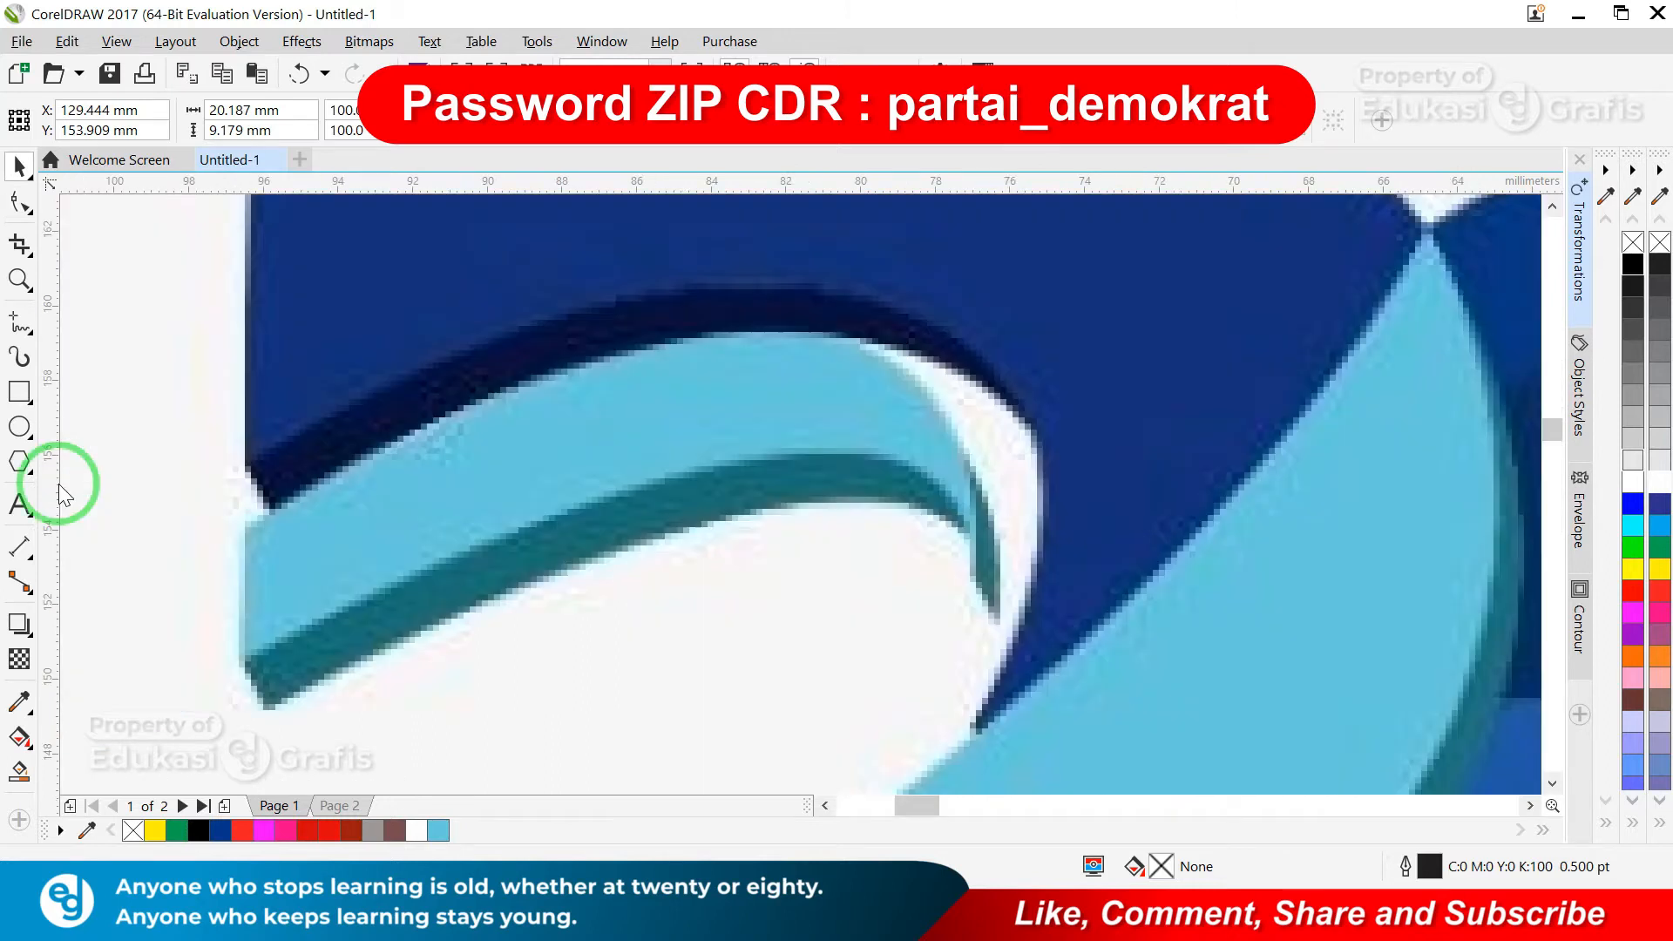
- Fill the strip's shadow edge with the dark teal sampled from the original logo
click(709, 345)
click(1074, 730)
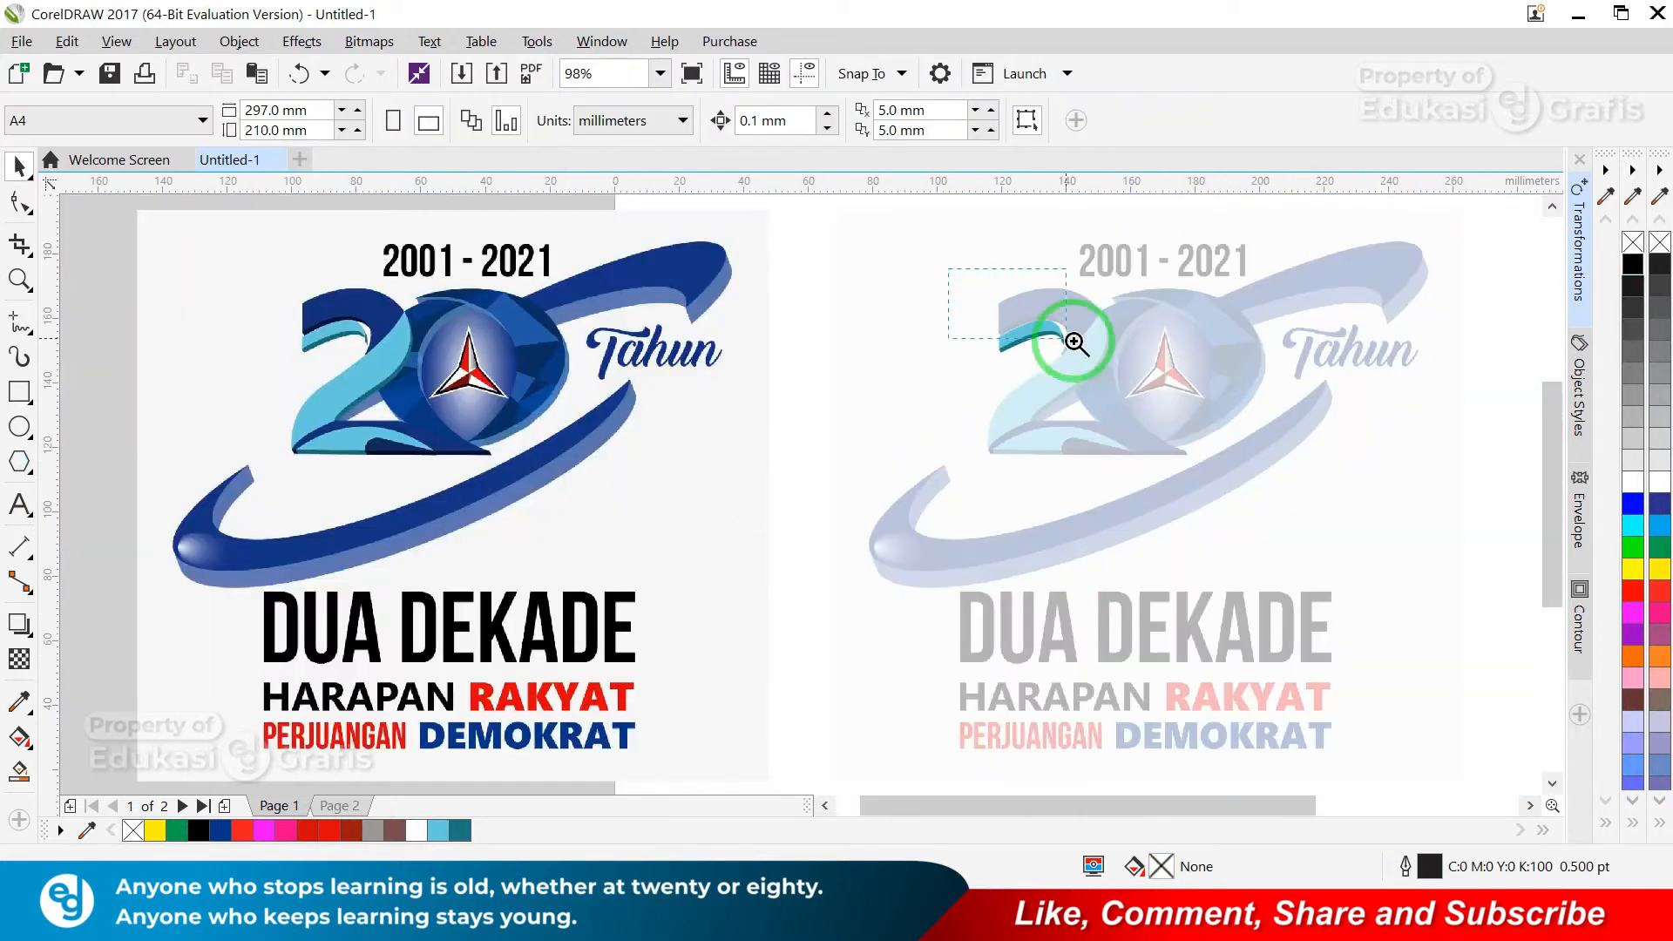
- Draw the straight-line outline of the numeral 2's upper hook over the faded reference
drag(1074, 342, 1075, 342)
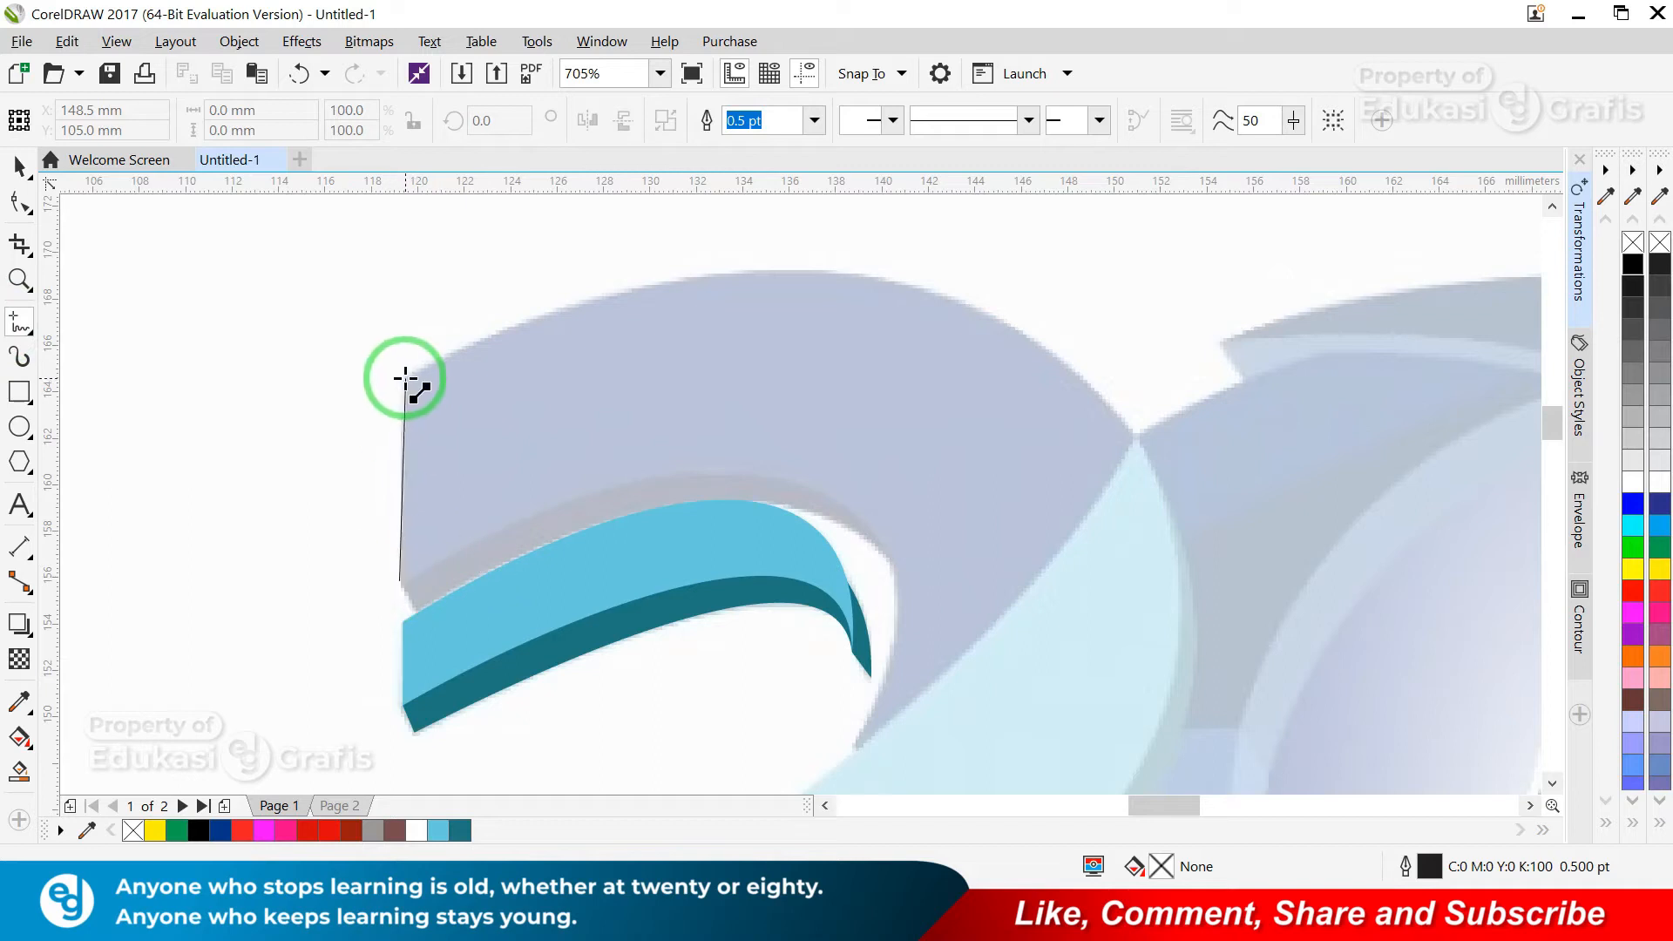
click(402, 373)
click(398, 575)
scroll(398, 575, down, 2)
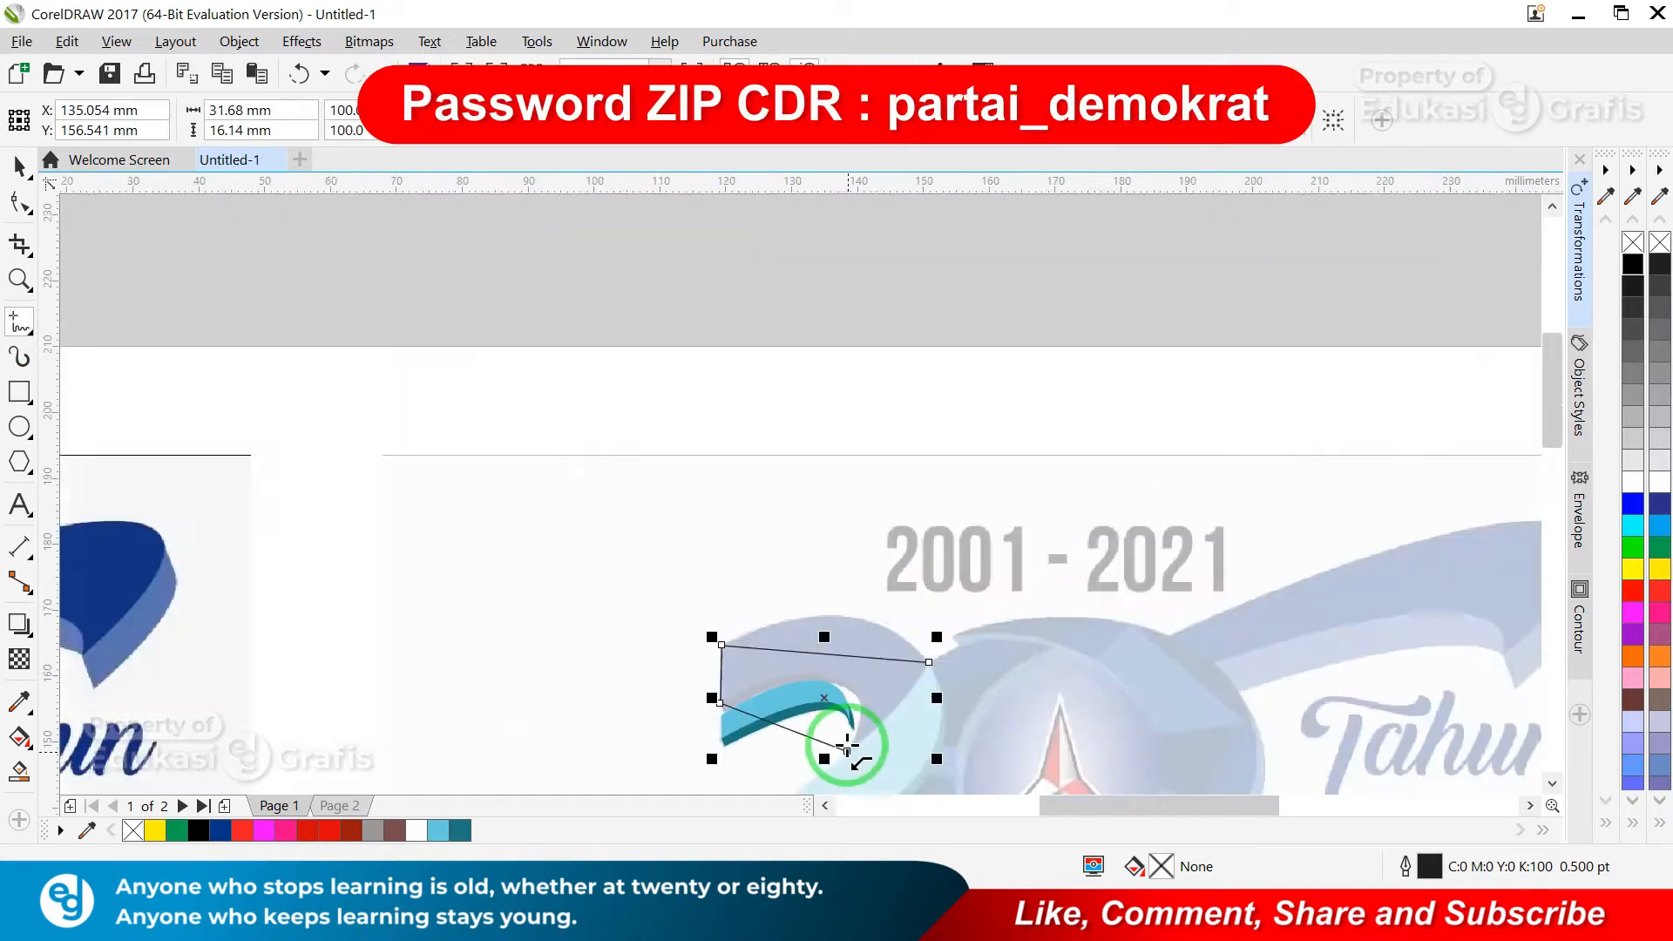
drag(494, 735, 620, 789)
- Extend the outline down the left side of the 2's stem and along its base to the pointed tip
click(19, 203)
drag(269, 404, 271, 420)
click(19, 322)
click(272, 421)
ctrl+click(837, 430)
scroll(837, 430, down, 2)
key(F10)
drag(293, 566, 1384, 575)
key(space)
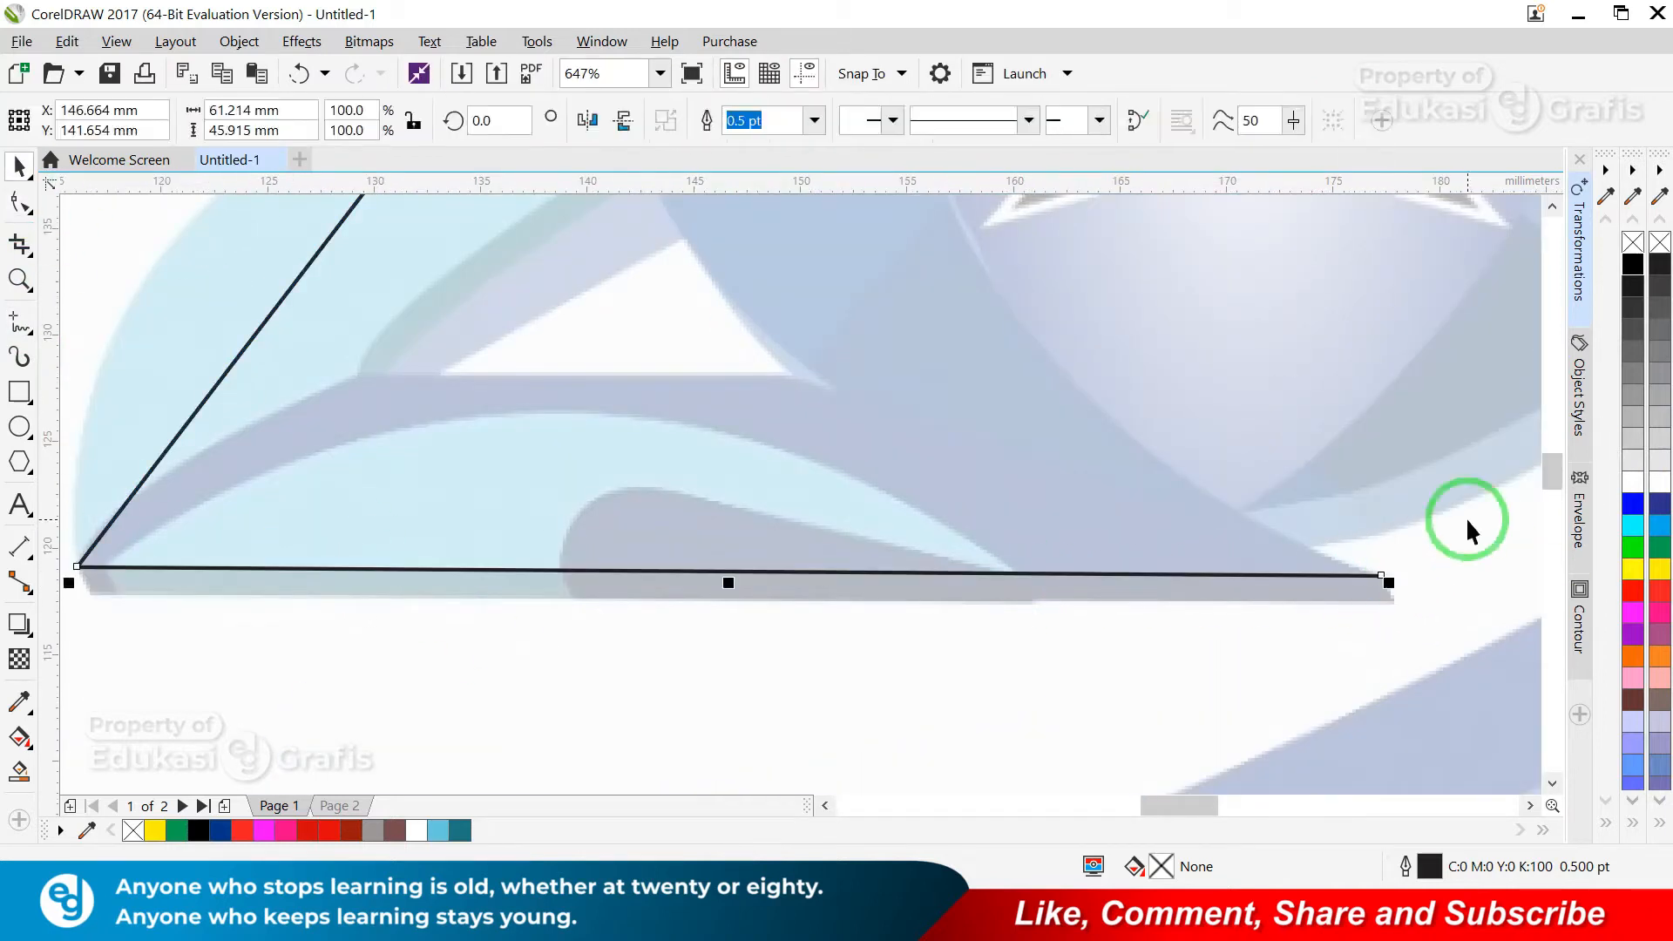
- Close the 2's outline from the hook's outer corner through the inner corner and along the base's upper edge to the tip
key(shift+F2)
click(586, 664)
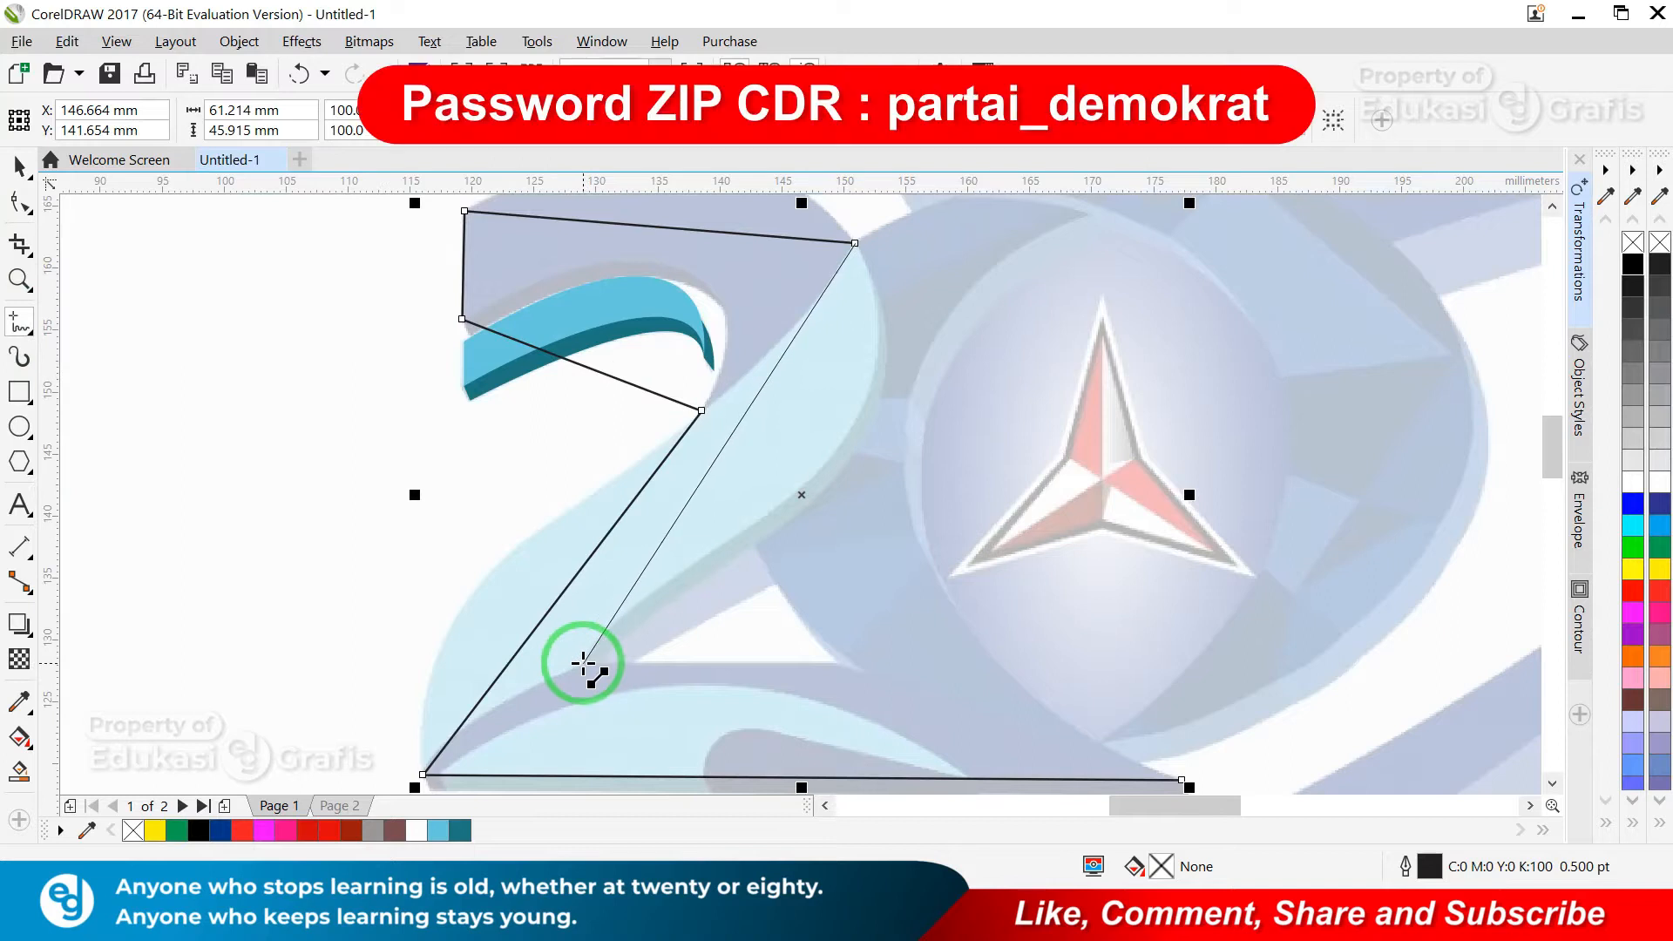
scroll(1152, 709, up, 1)
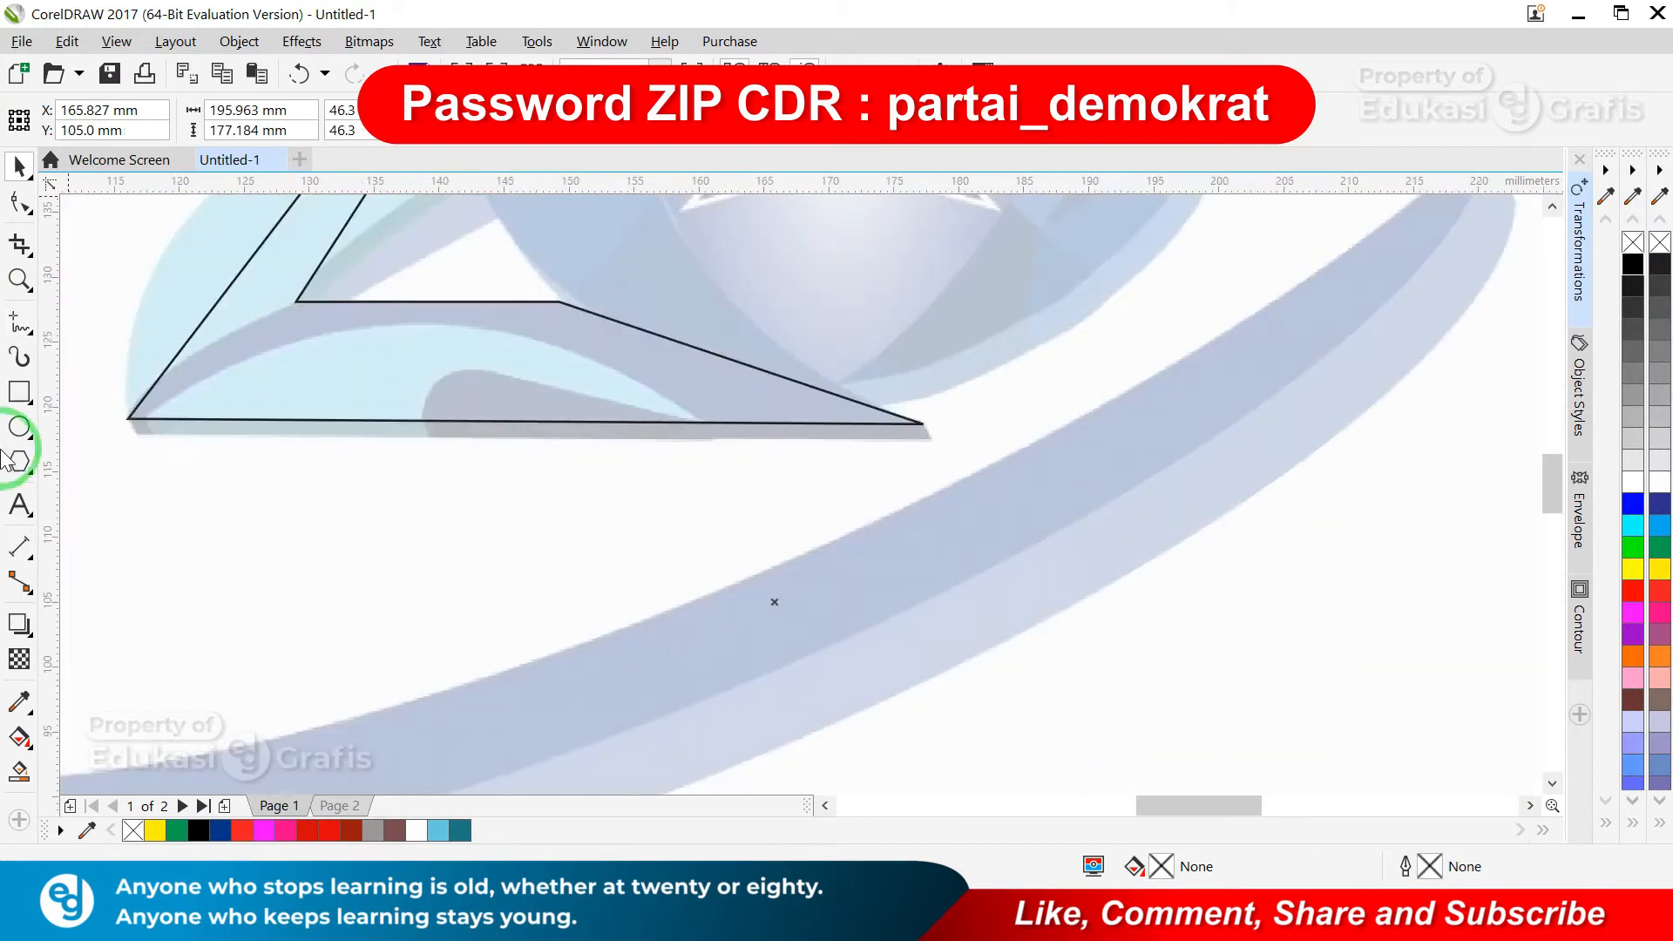
- Curve the sloping upper edge of the 2's base against the unfaded reference and restore the reference's transparency to 71
click(19, 659)
click(21, 122)
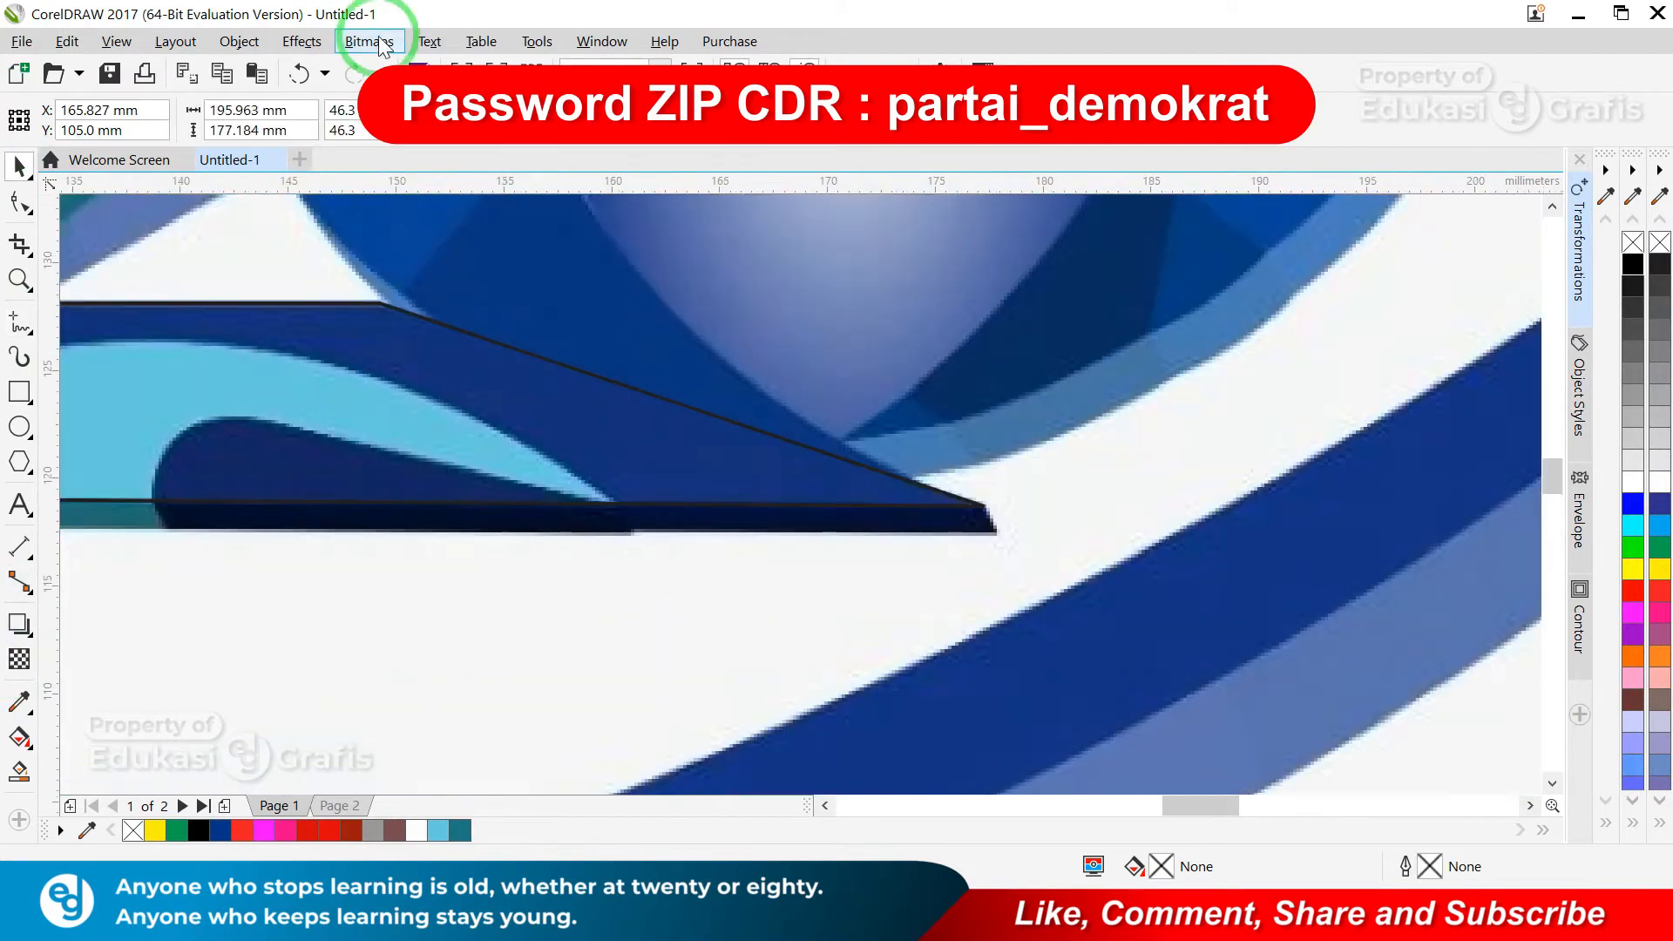
click(713, 389)
click(20, 202)
scroll(607, 414, up, 2)
click(607, 414)
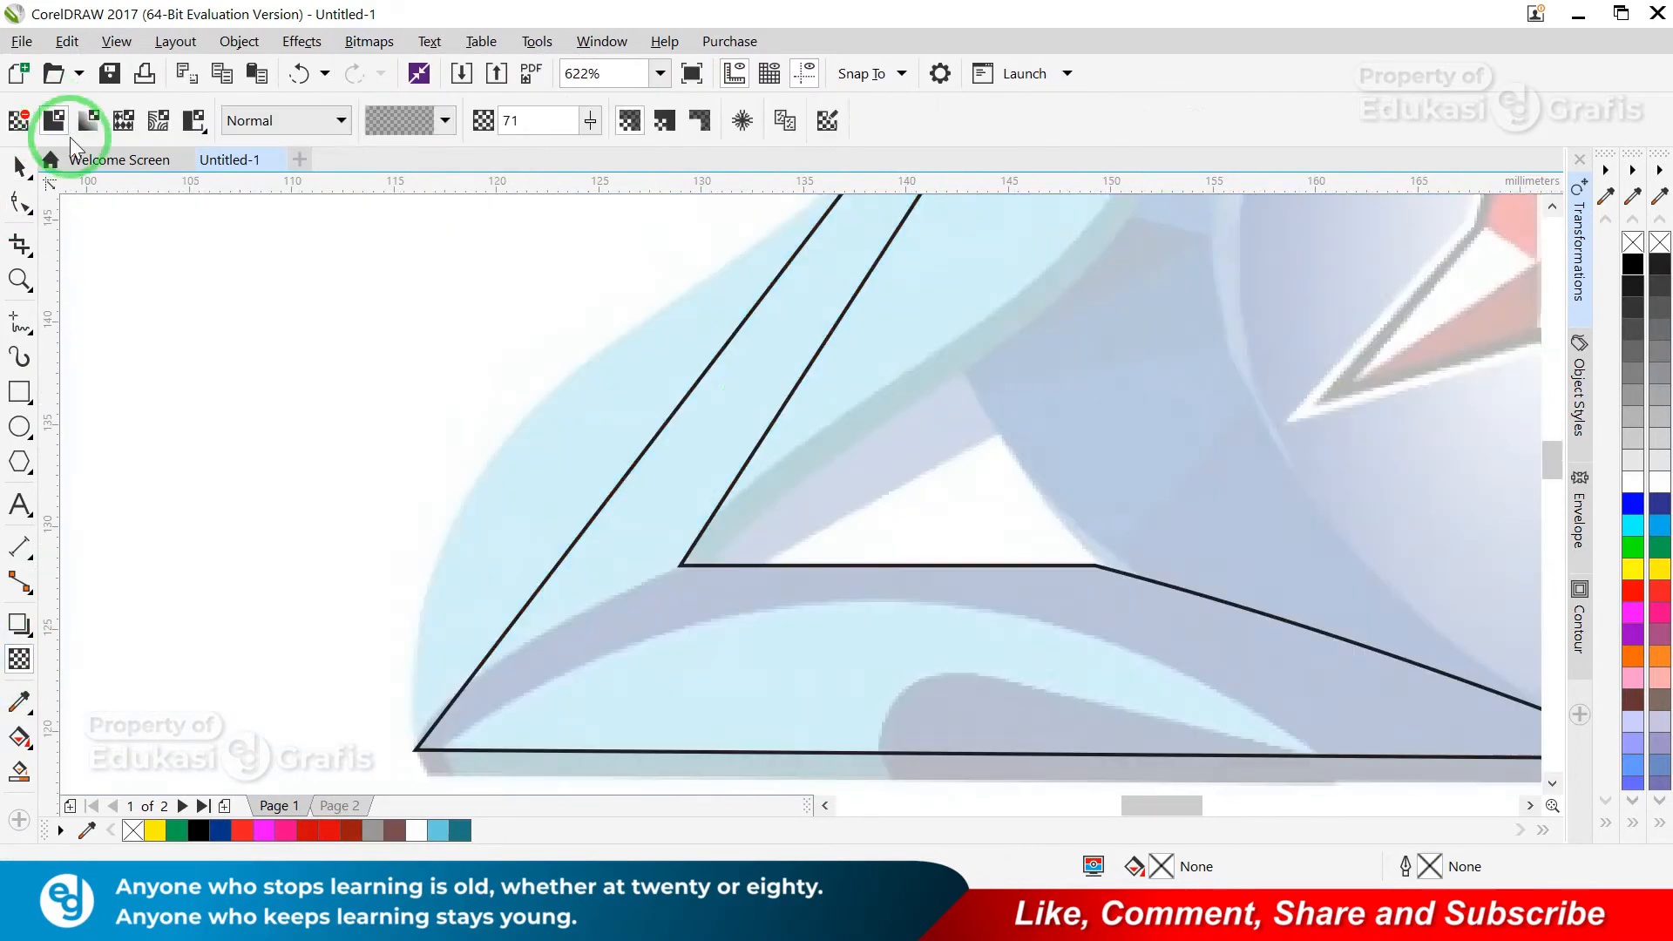
- Bend the top edge of the 2's hook to follow the reference arc
click(635, 474)
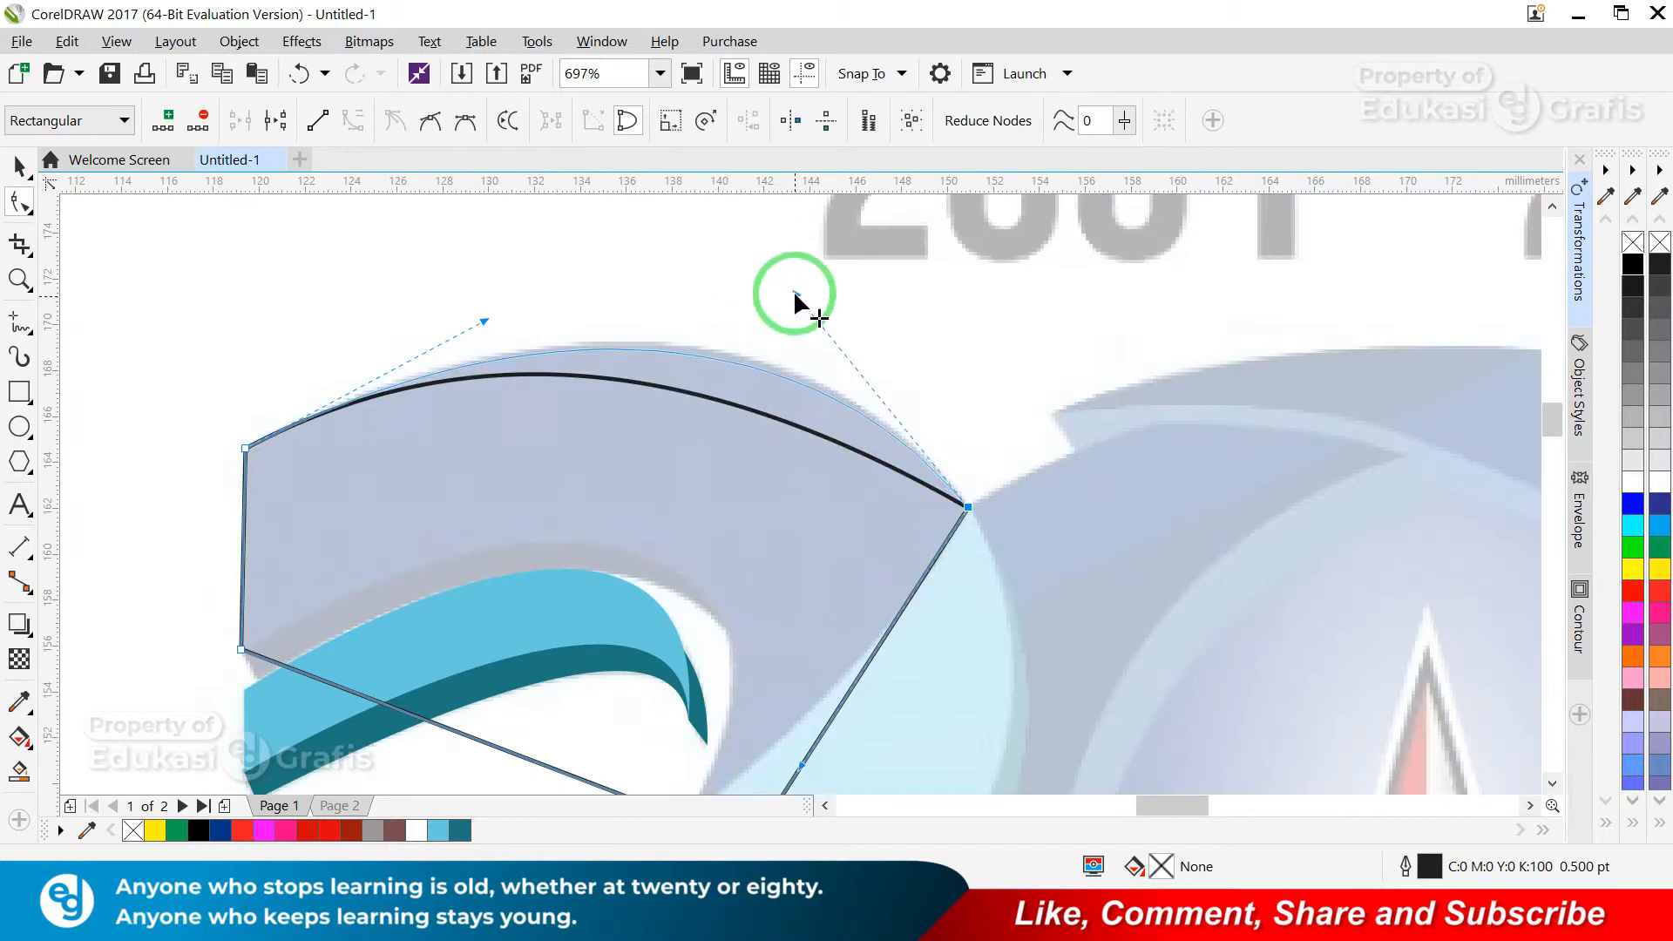
drag(577, 654, 581, 653)
scroll(900, 721, down, 2)
scroll(901, 722, up, 2)
- Bend the hook's inner edge and the left edge of the stem to follow the reference curves
click(272, 540)
drag(505, 486, 604, 323)
scroll(604, 323, down, 3)
scroll(551, 631, up, 2)
drag(588, 474, 579, 470)
key(F2)
drag(735, 298, 951, 553)
key(space)
key(F2)
drag(737, 281, 872, 436)
key(F10)
scroll(702, 406, down, 5)
scroll(817, 281, up, 3)
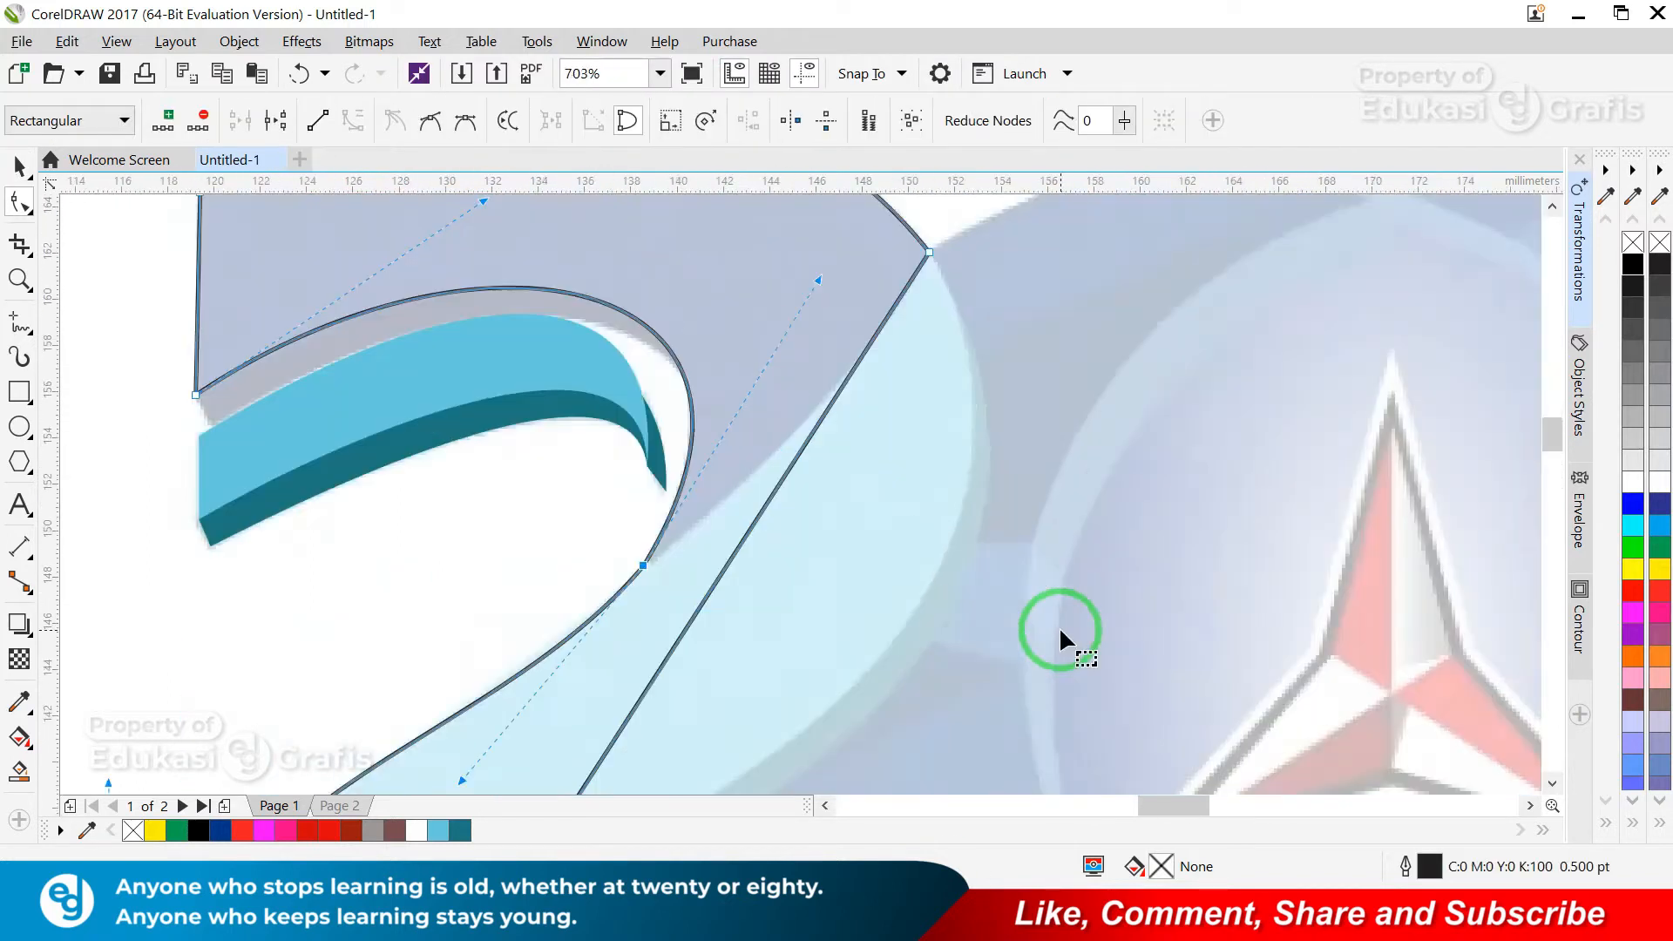
- Smooth the join on the stem's left side and bend the stem's right edge to follow the reference
key(space)
key(space)
key(space)
key(F2)
drag(523, 474, 705, 619)
key(F10)
scroll(974, 500, down, 2)
scroll(972, 523, down, 1)
click(865, 293)
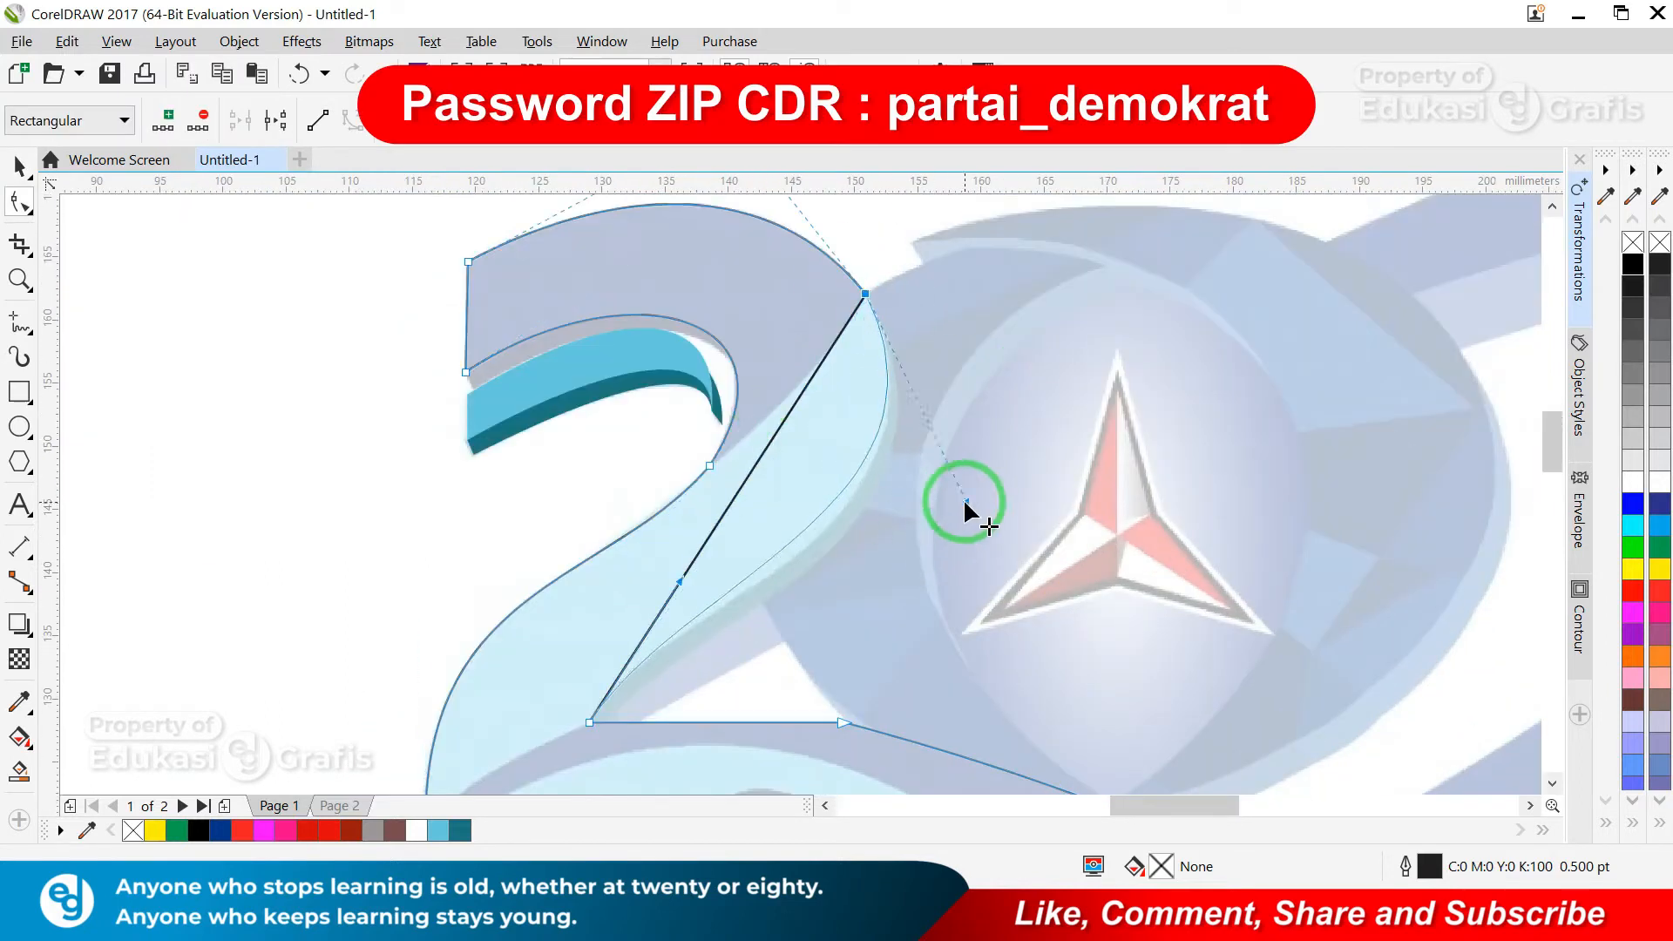
drag(1048, 638, 1050, 639)
key(space)
scroll(818, 278, down, 1)
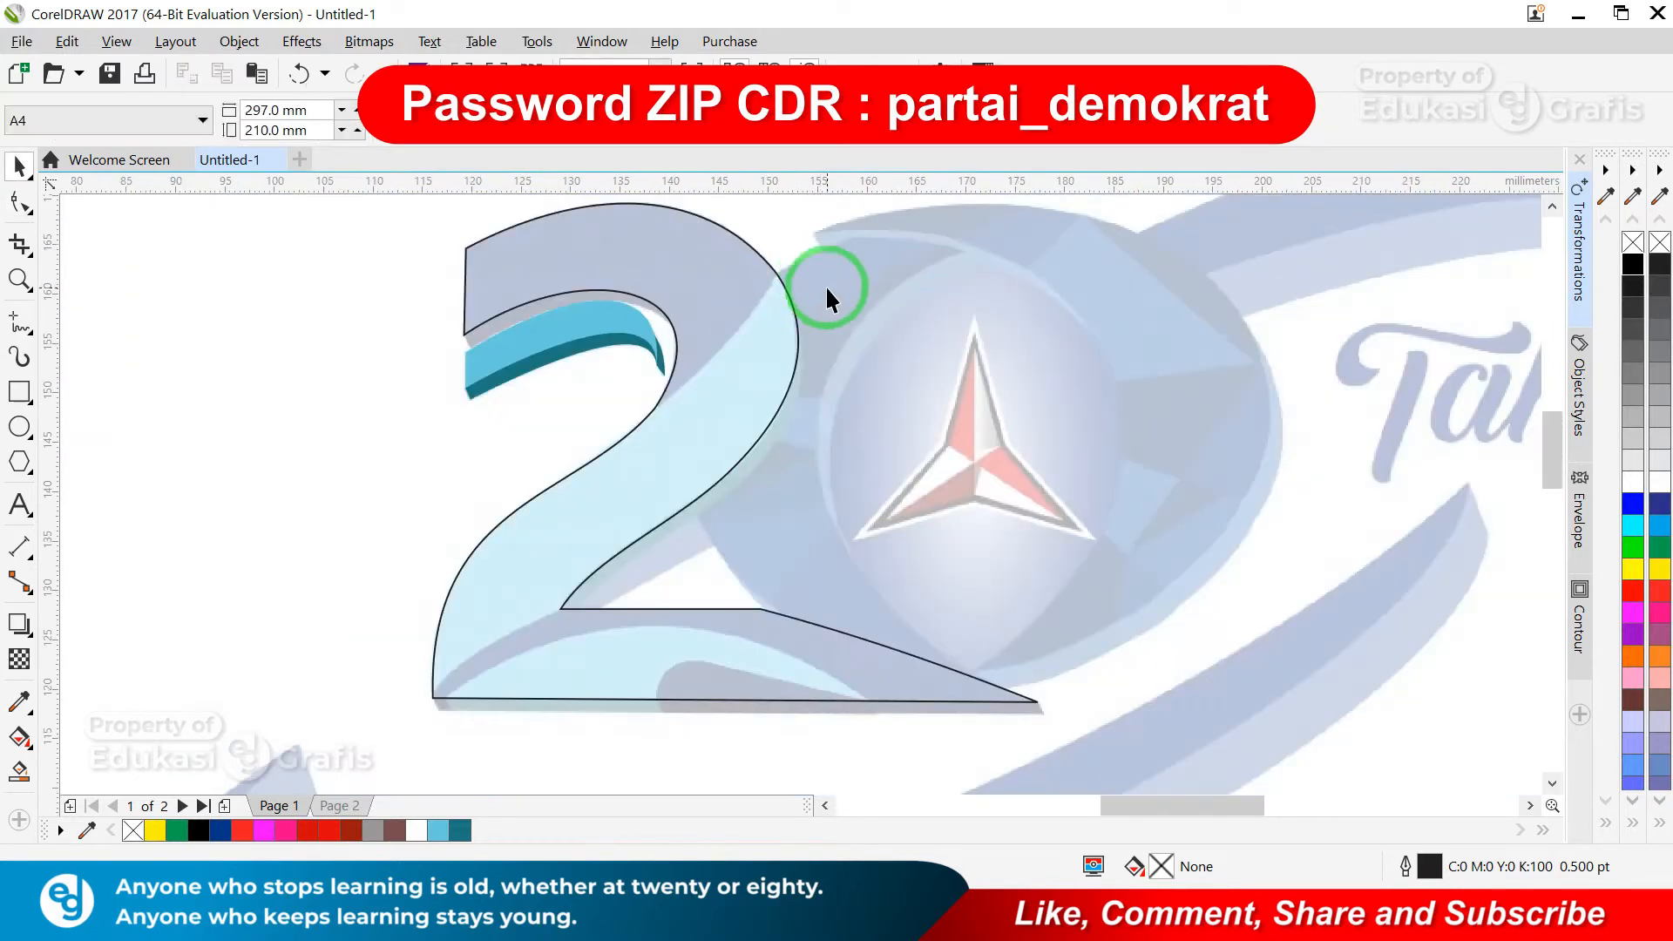
click(816, 292)
key(Delete)
key(ctrl+z)
- Draw the dividing line between the hook and the light-blue stem and curve it to match the reference
key(F2)
drag(626, 196, 884, 394)
key(Escape)
scroll(806, 482, down, 3)
scroll(926, 594, up, 2)
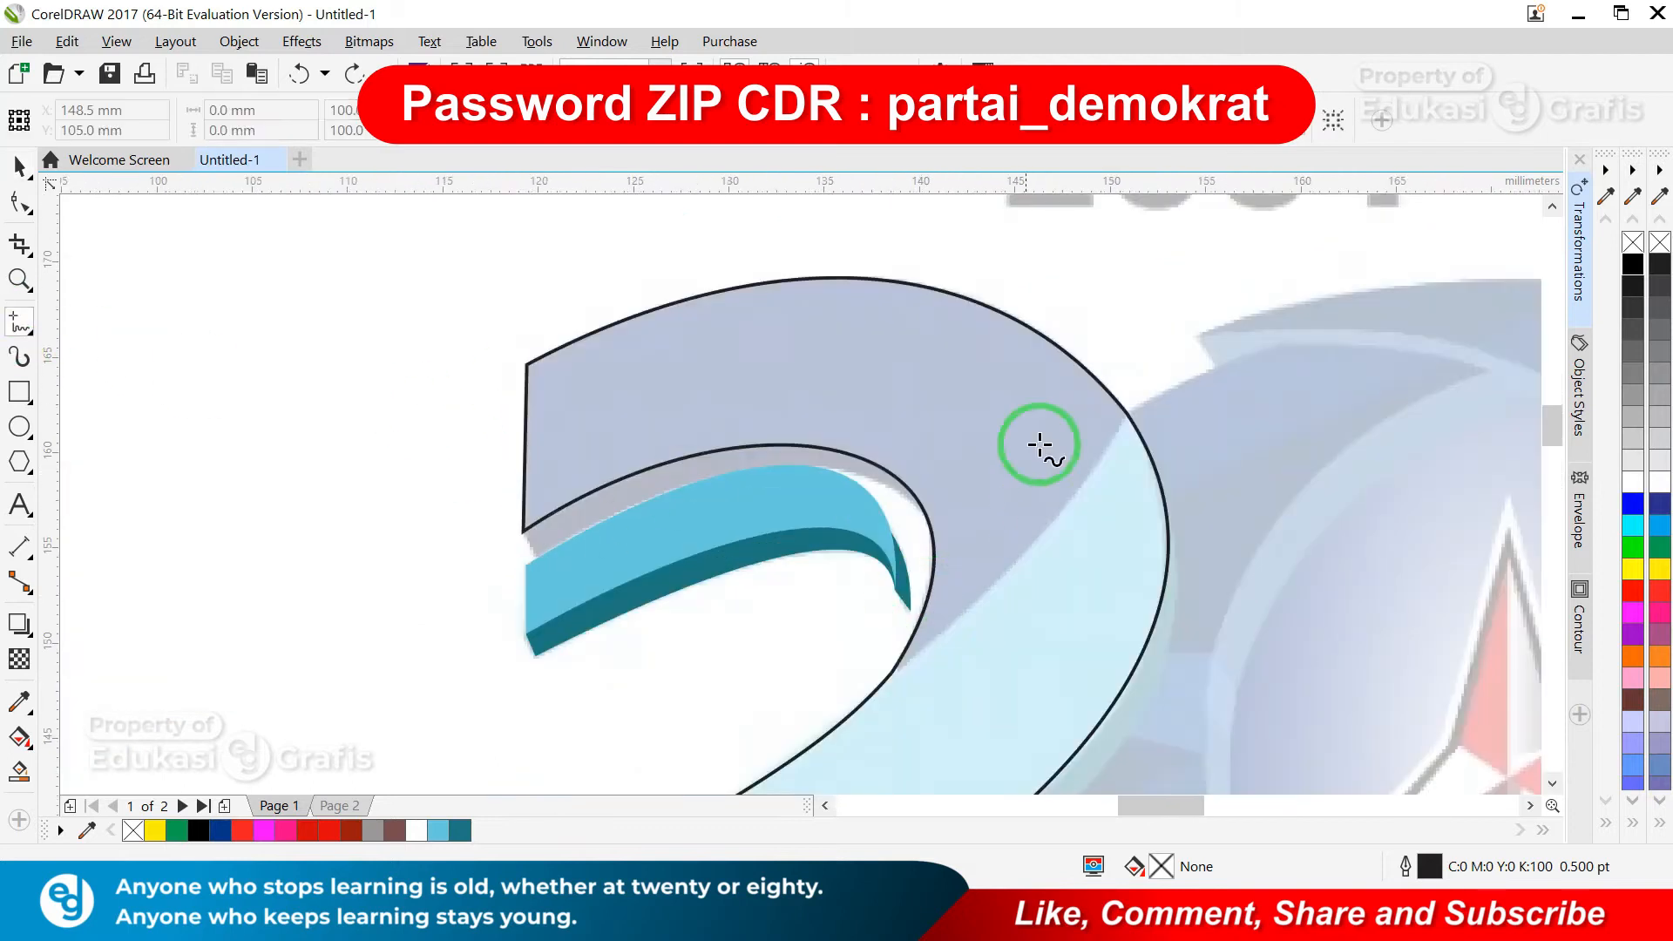
drag(1033, 520, 882, 679)
click(17, 206)
scroll(778, 421, up, 1)
click(778, 420)
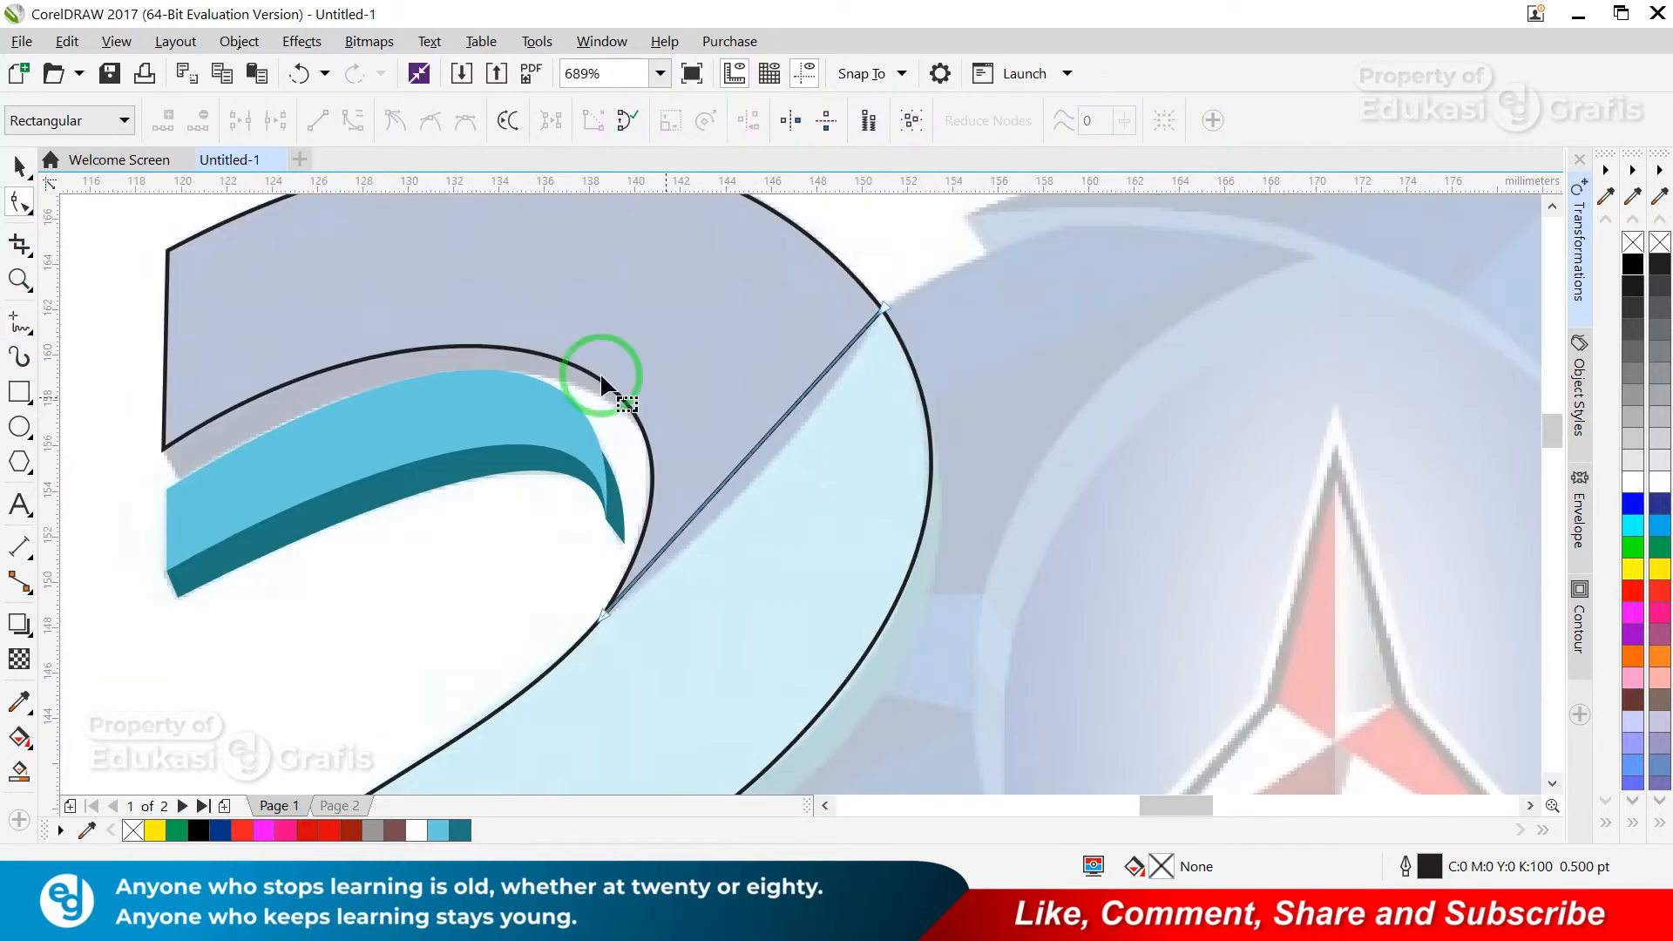
key(space)
scroll(906, 453, down, 3)
scroll(677, 552, up, 2)
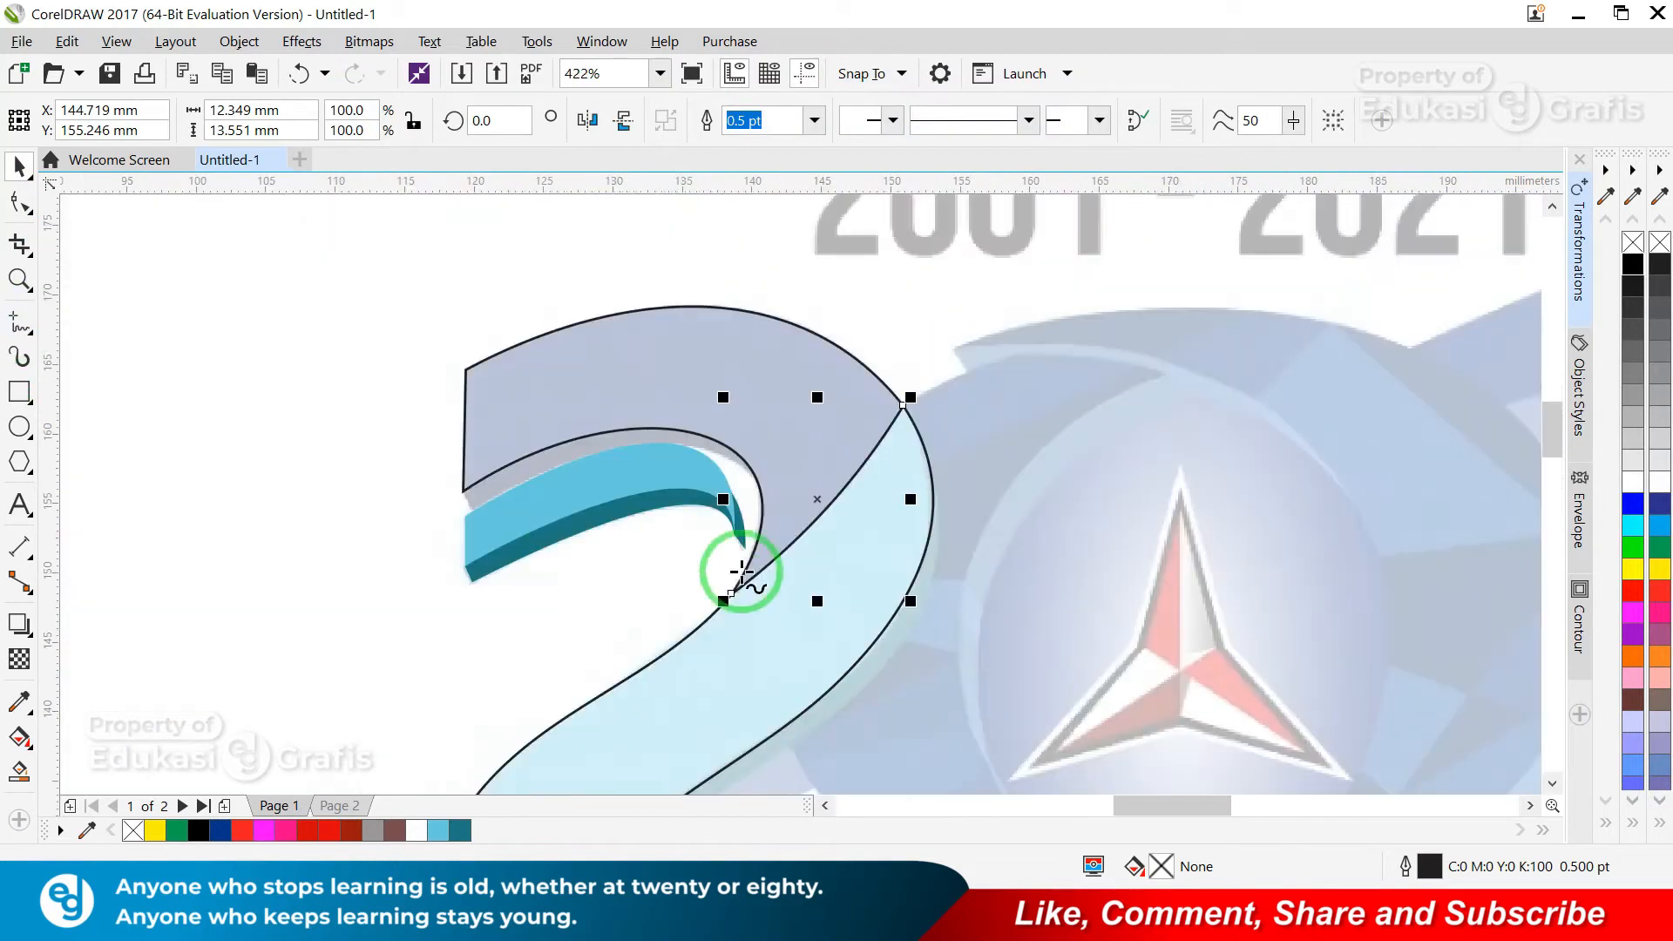
- Extend the dividing curve into a closed freehand loop around the hook and intersect it with the 2's outline
drag(904, 406, 904, 405)
key(space)
shift+click(873, 371)
click(782, 123)
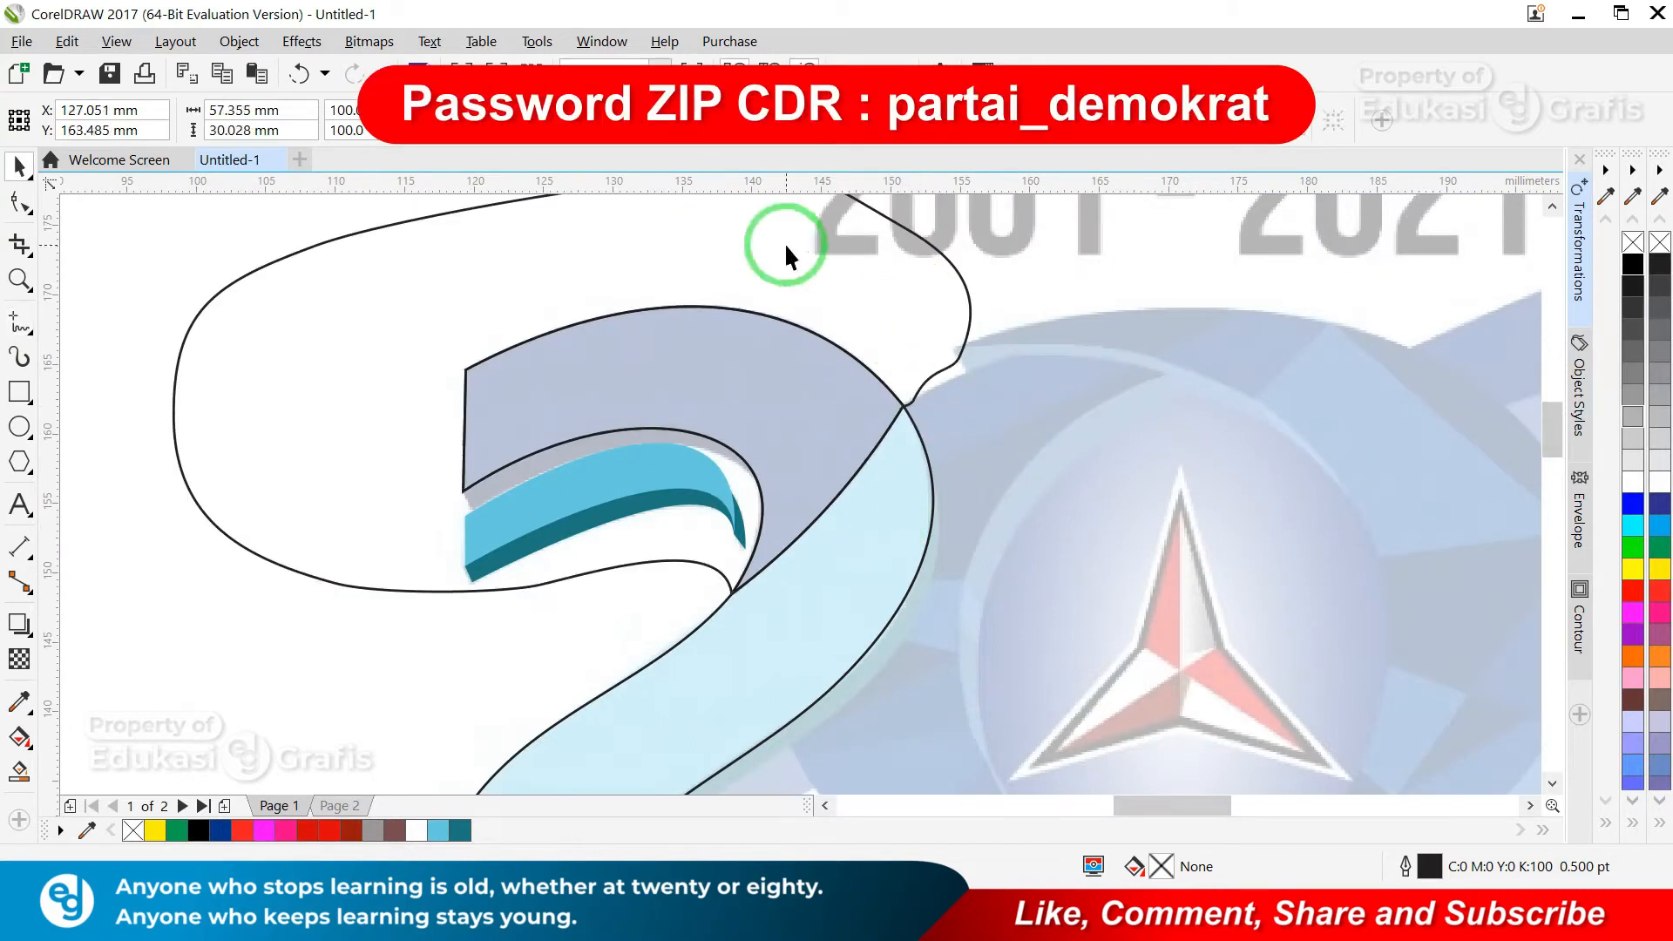
- Fill the hook with the navy #14317D sampled from the original logo and remove its outline
scroll(906, 295, down, 4)
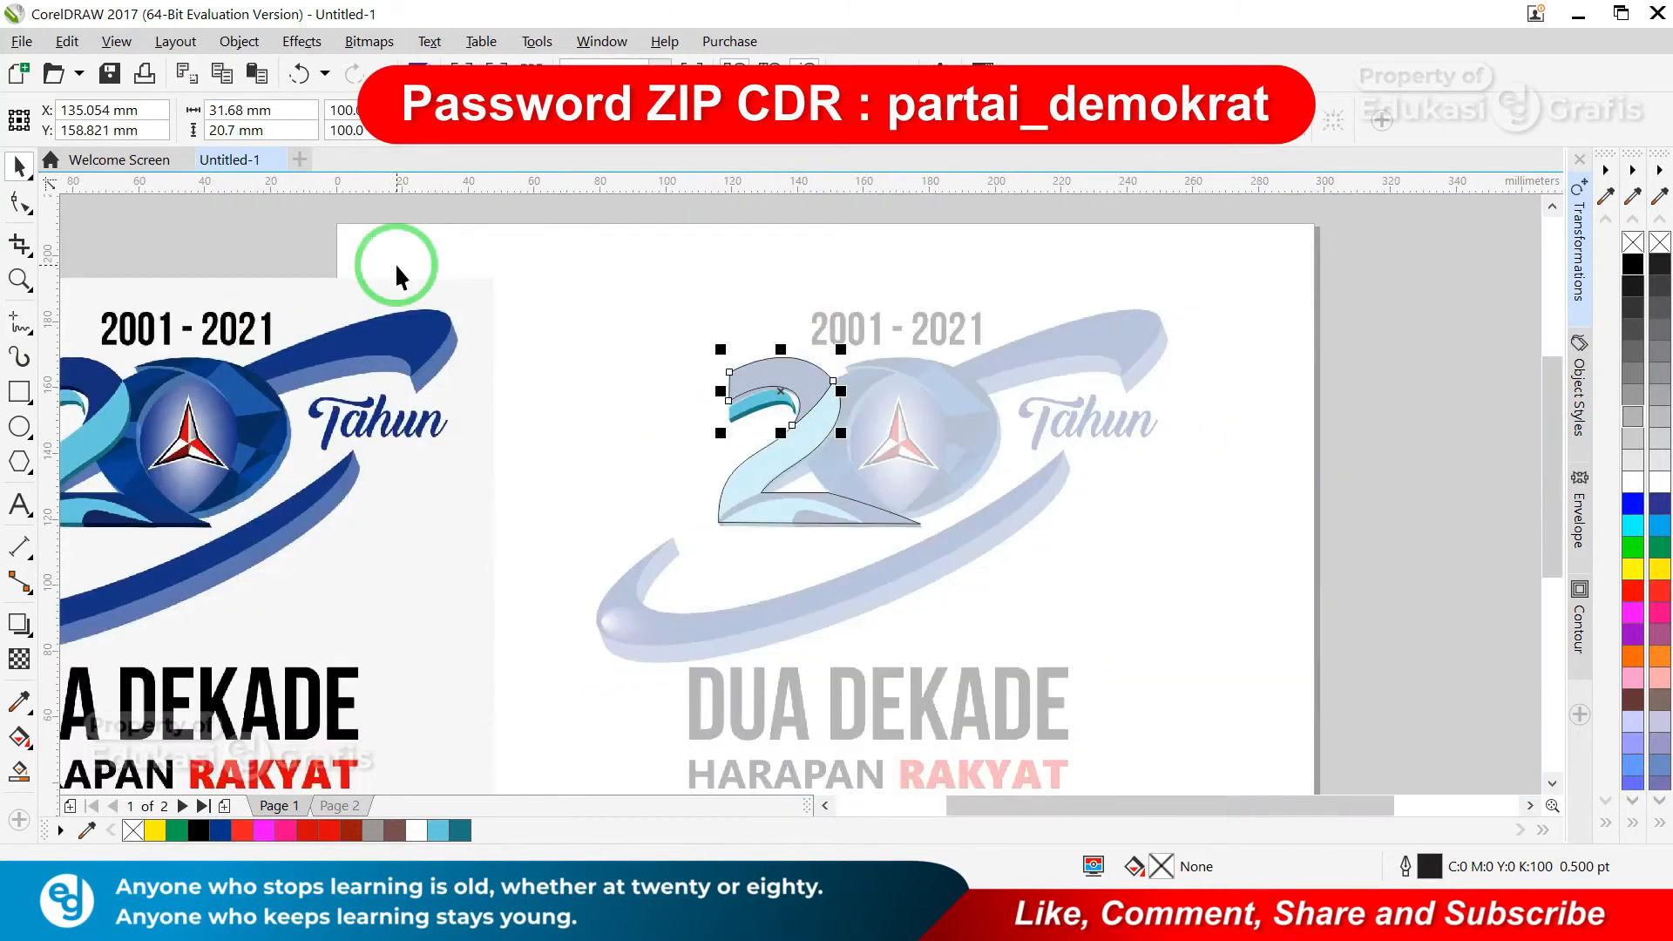
key(shift+F11)
click(721, 328)
click(97, 376)
click(1169, 662)
right_click(1632, 238)
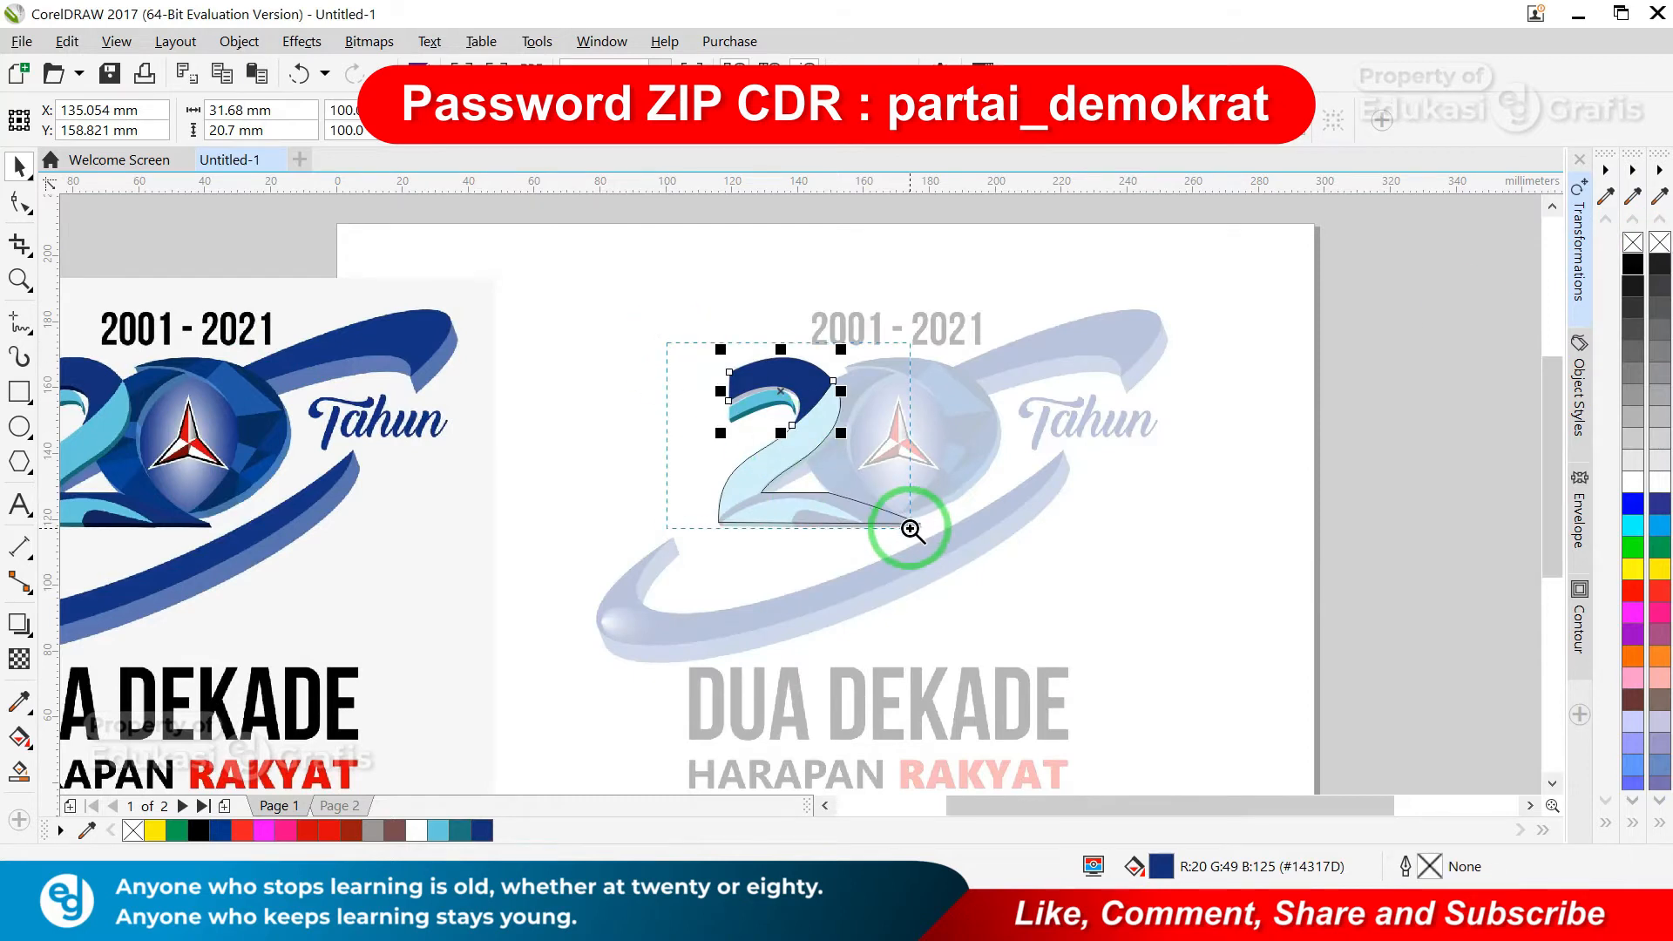
- Turn on object snapping and draw the straight-line outline of the light-blue arch and its notch inside the 2's base
drag(912, 529, 911, 528)
click(653, 575)
key(F2)
drag(477, 597, 1289, 799)
key(F5)
click(897, 74)
click(852, 202)
click(1001, 525)
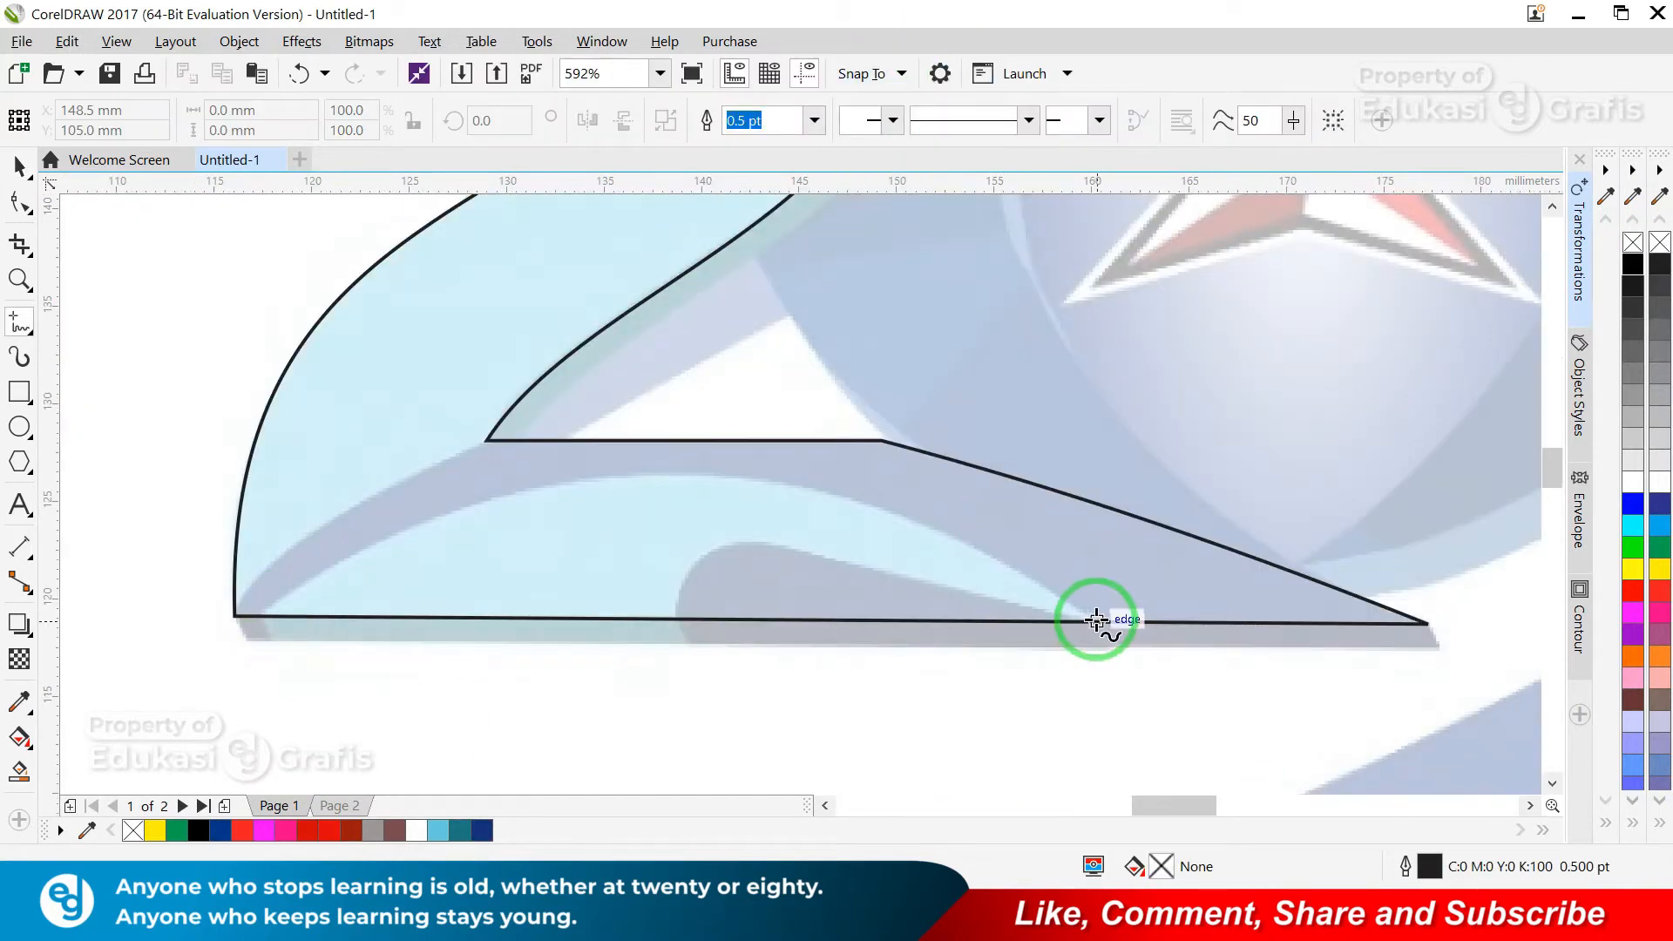
click(771, 542)
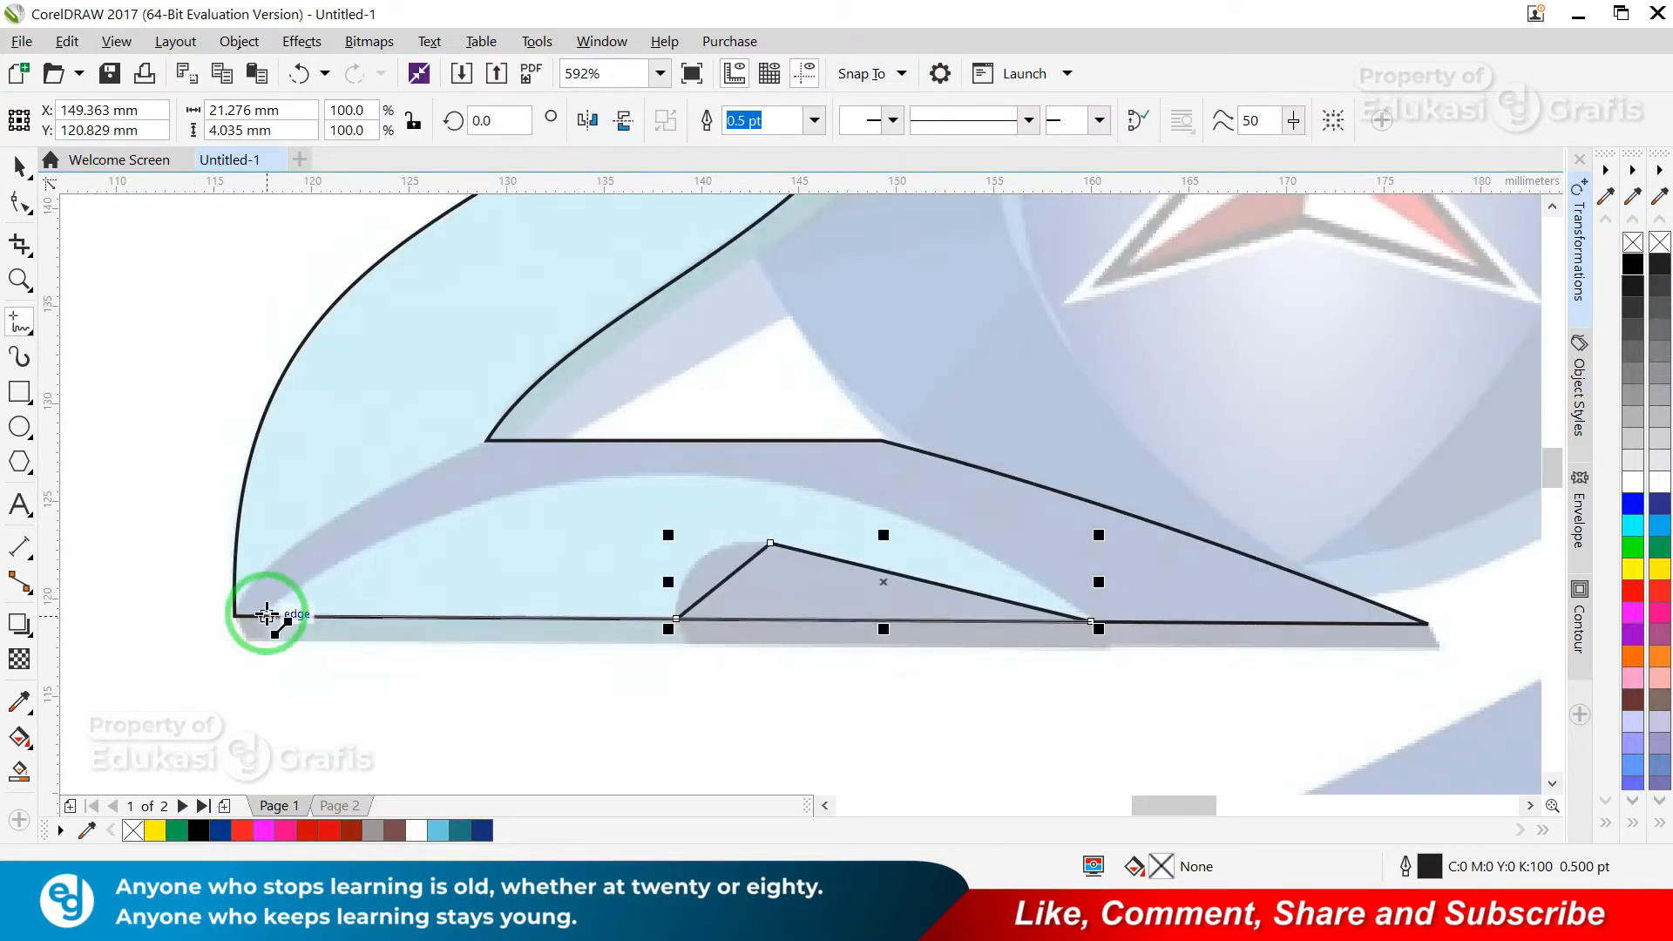
click(268, 614)
- Curve the arch's top edge and the rounded side of its notch to follow the reference
key(F10)
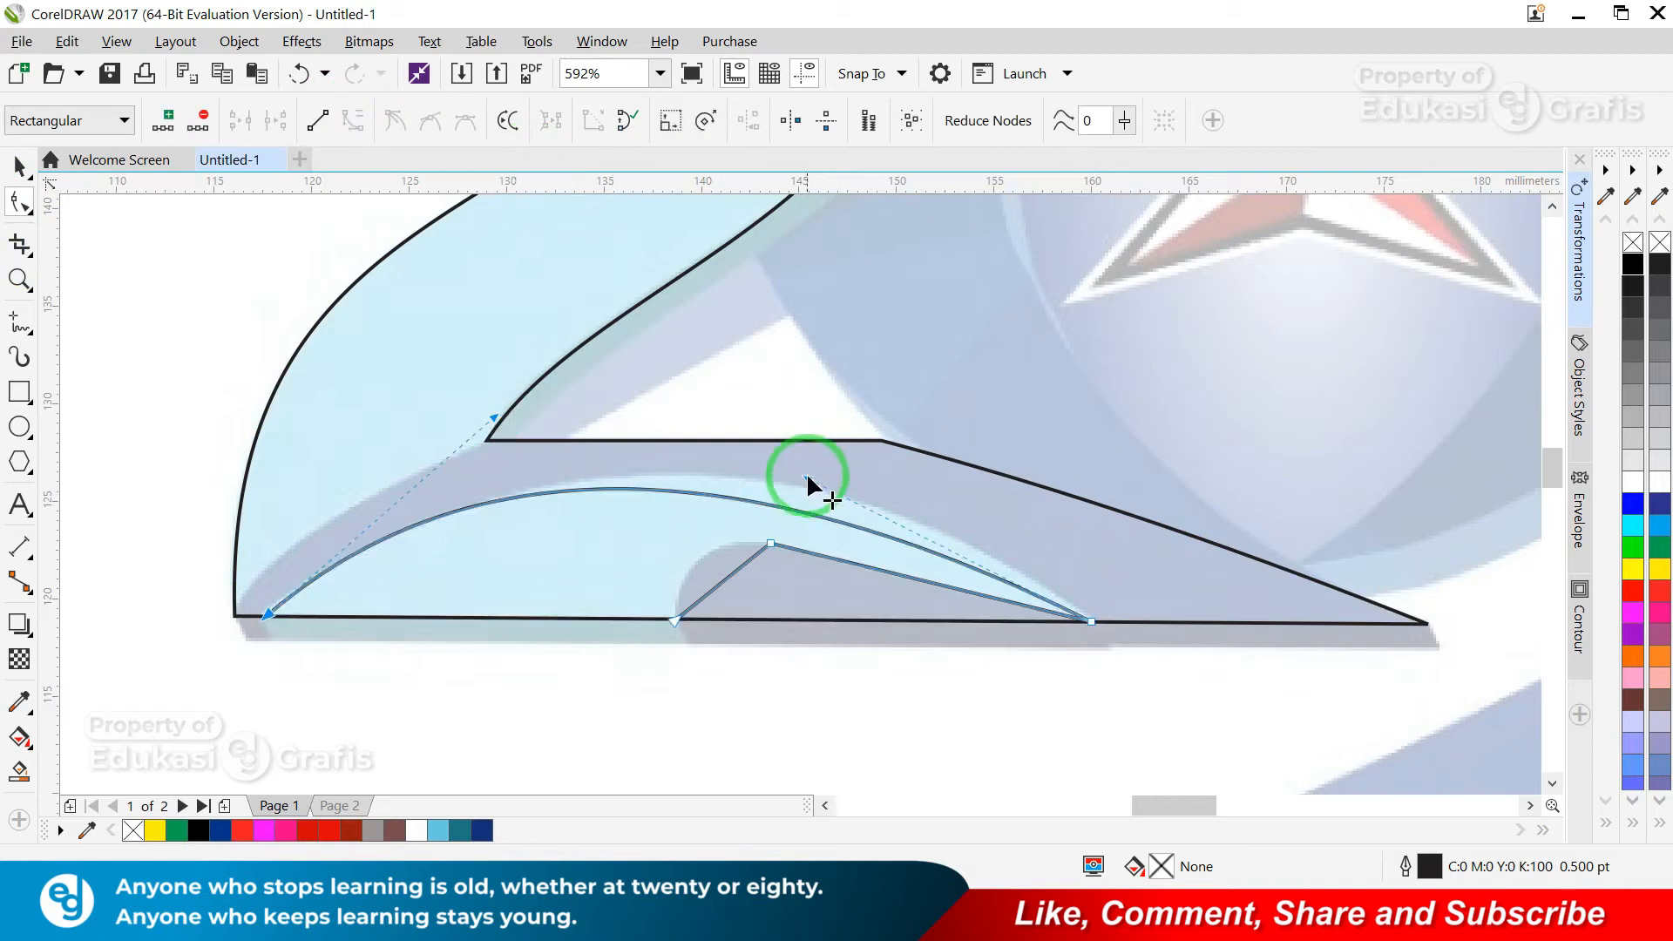
key(F2)
drag(566, 479, 1170, 631)
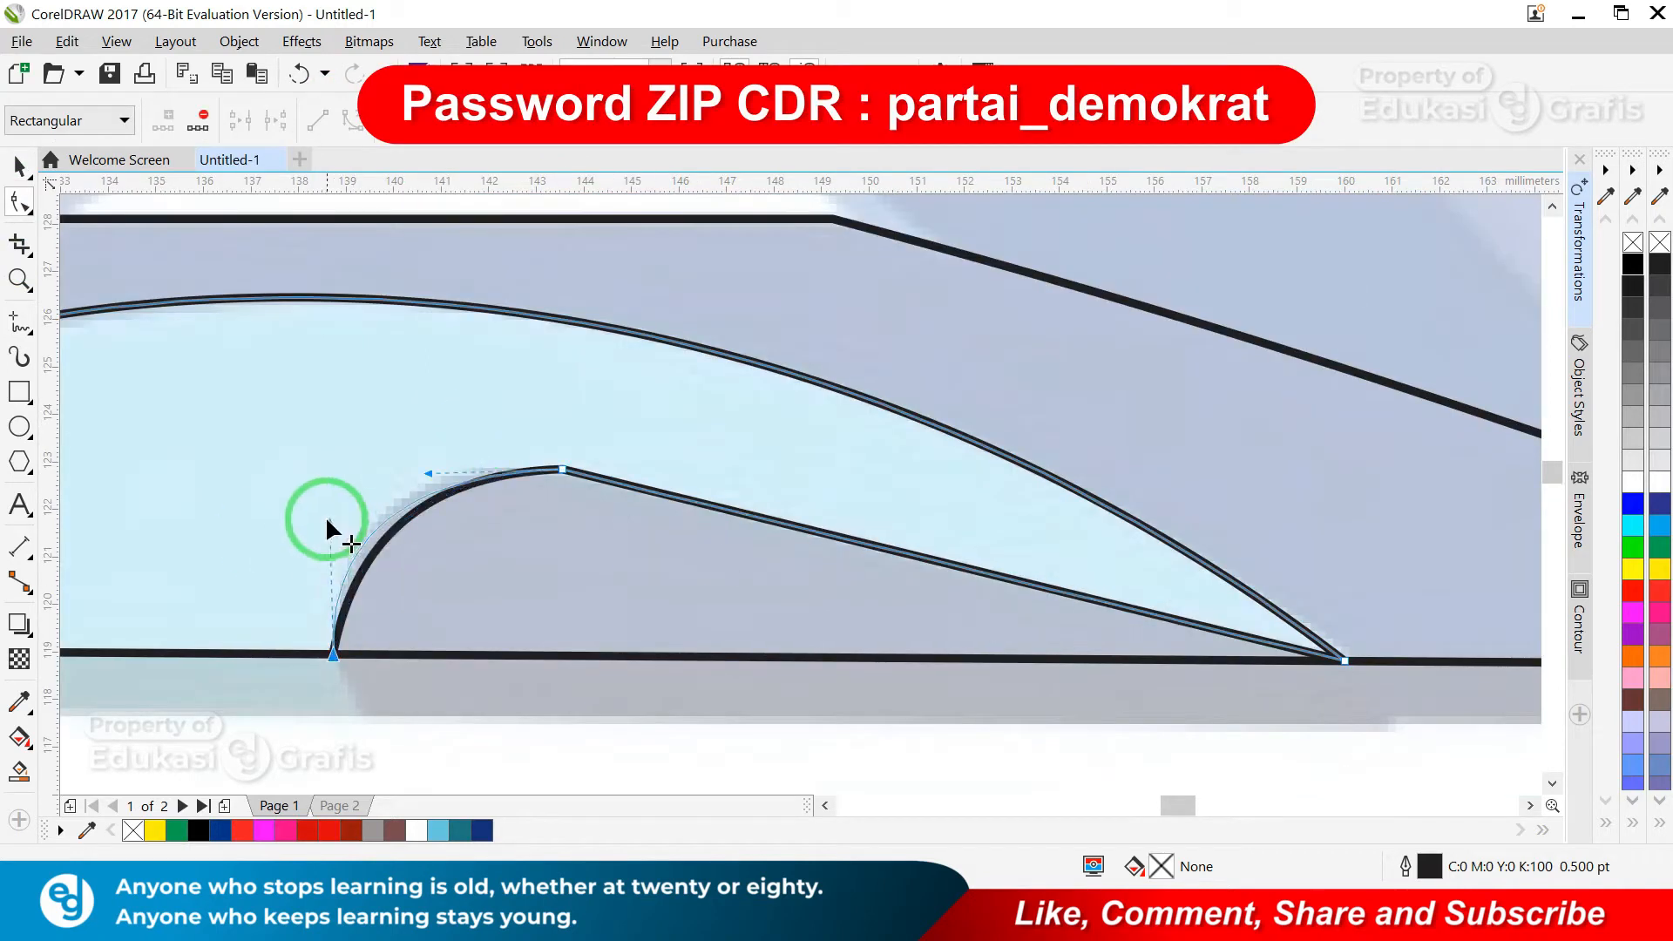
key(space)
key(F3)
key(F3)
- Close the arch with a freehand loop below the base, intersect it with the 2's outline and delete the loop
key(F2)
drag(429, 440, 1278, 675)
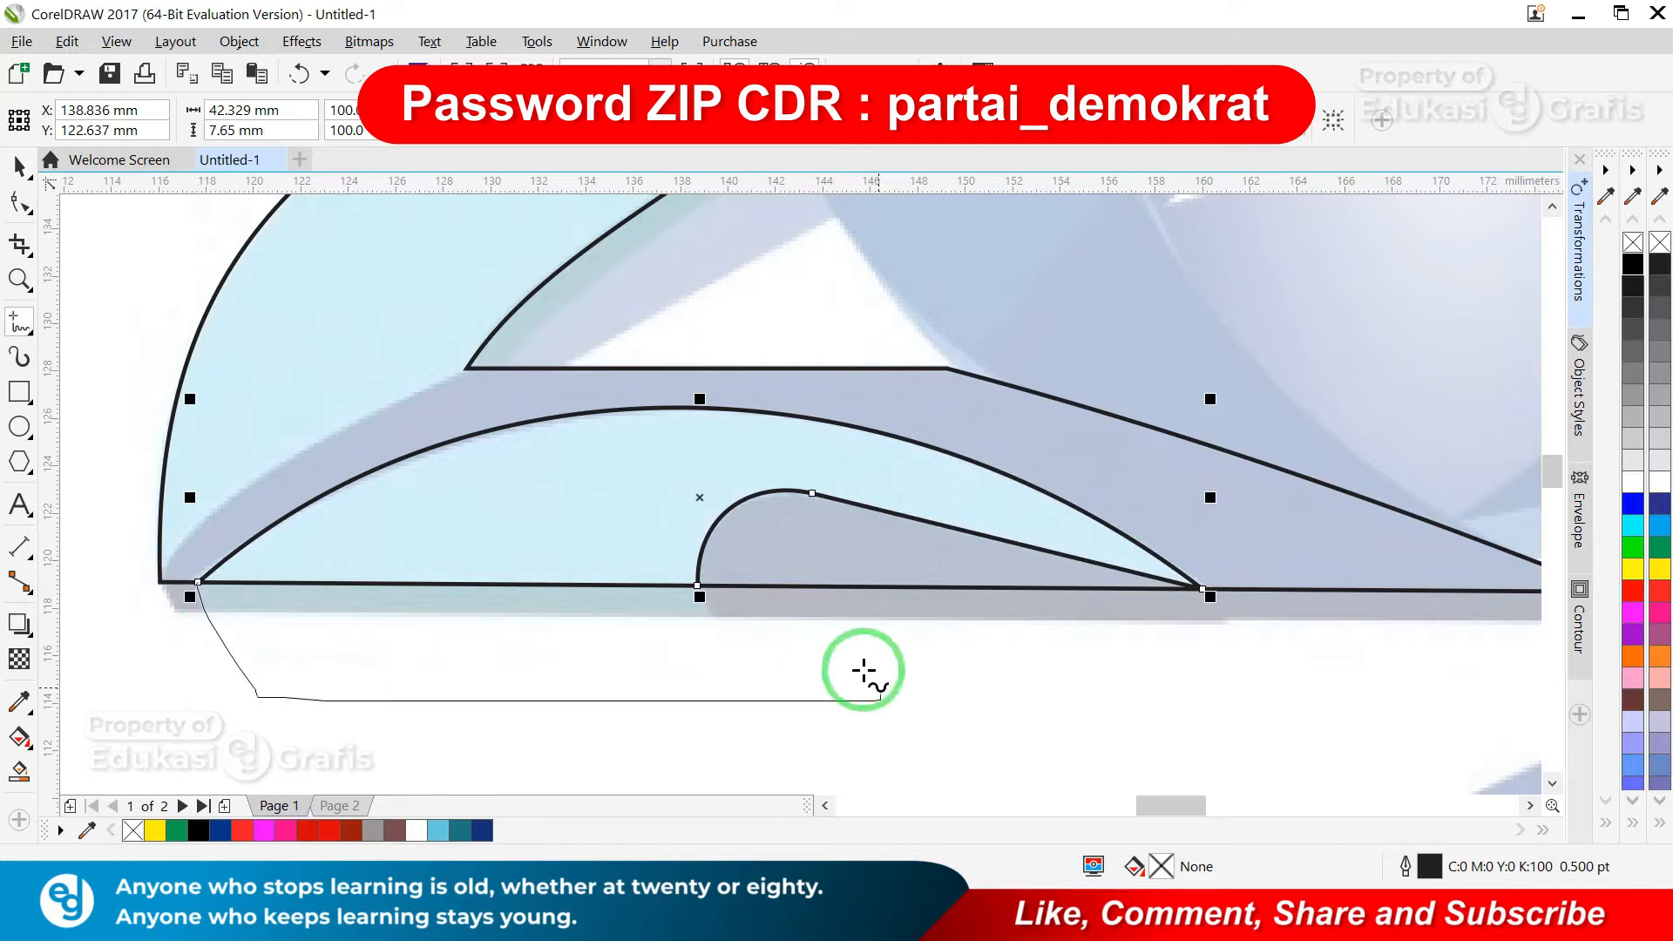
click(750, 129)
click(697, 665)
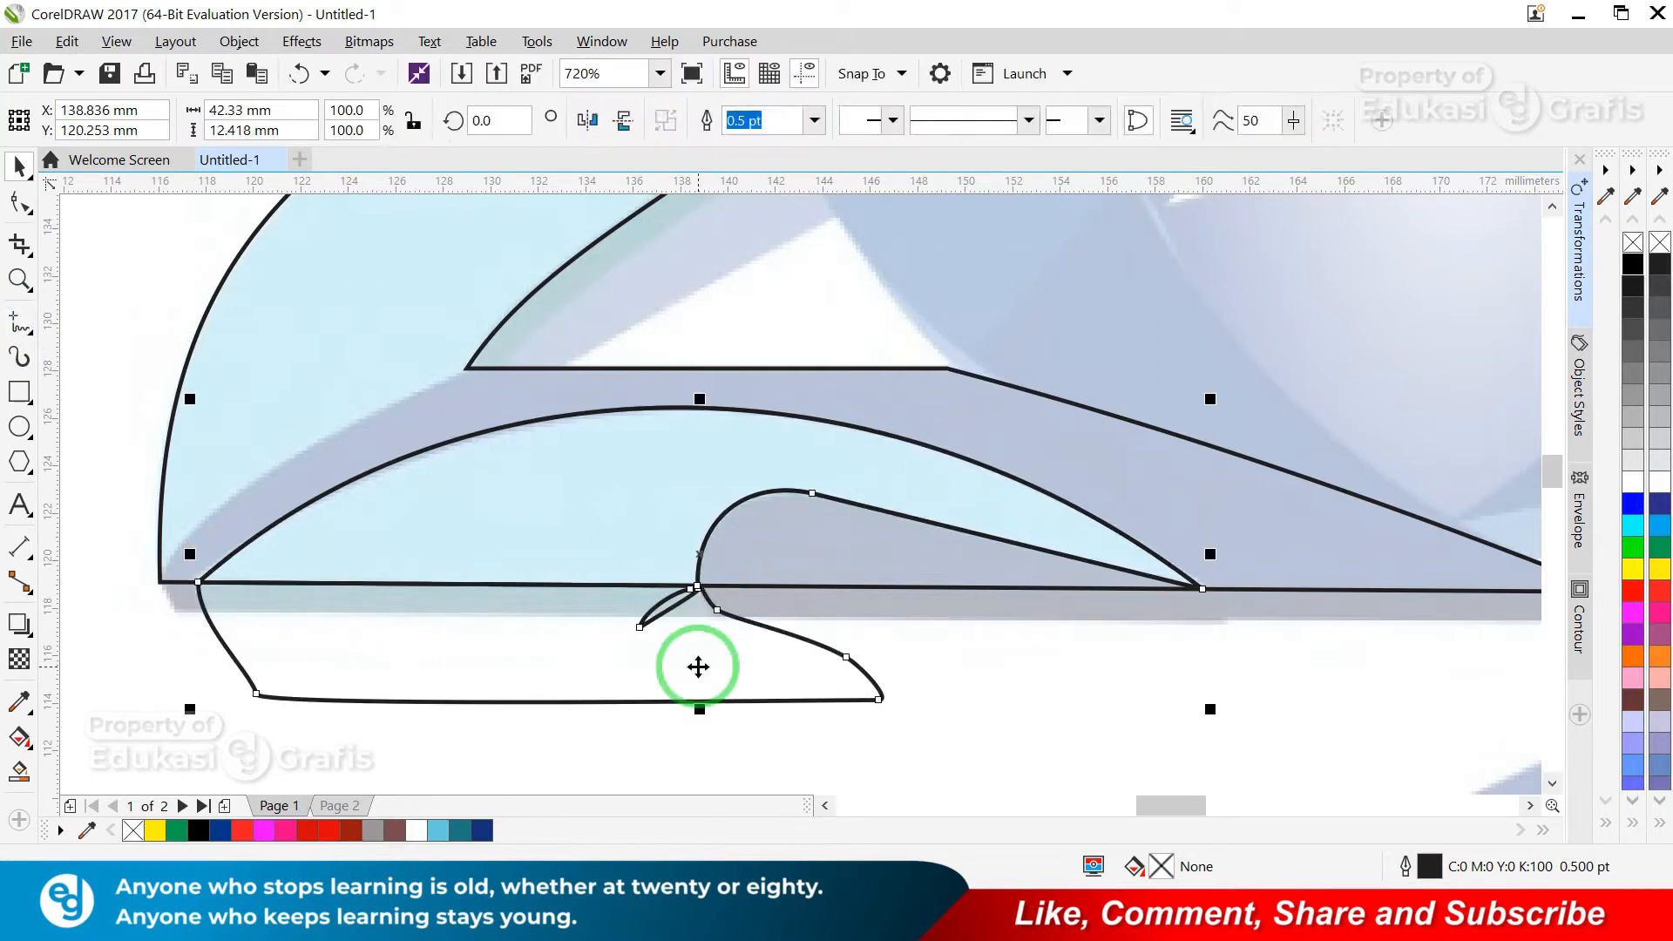
key(Delete)
click(625, 485)
- Fill the arch with the light blue of the hook's inner strip and remove its outline
key(F4)
drag(1273, 542, 1274, 542)
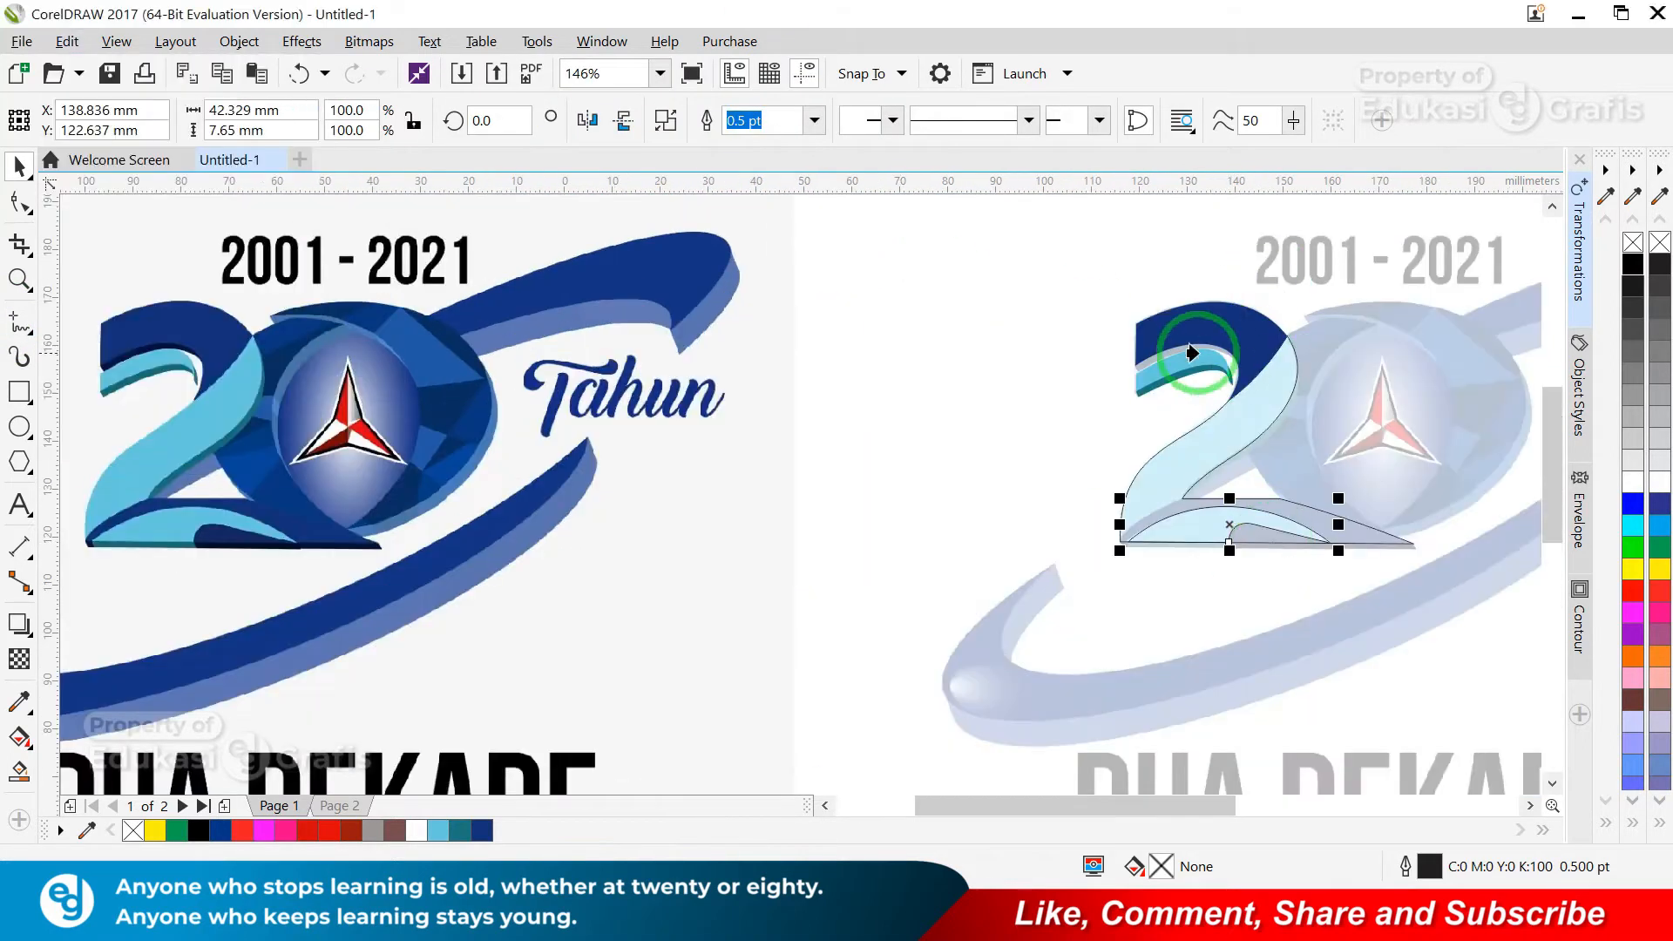
key(shift+F2)
- Draw the dividing line between the stem and the base and curve it to follow the reference
key(F5)
click(207, 566)
key(F10)
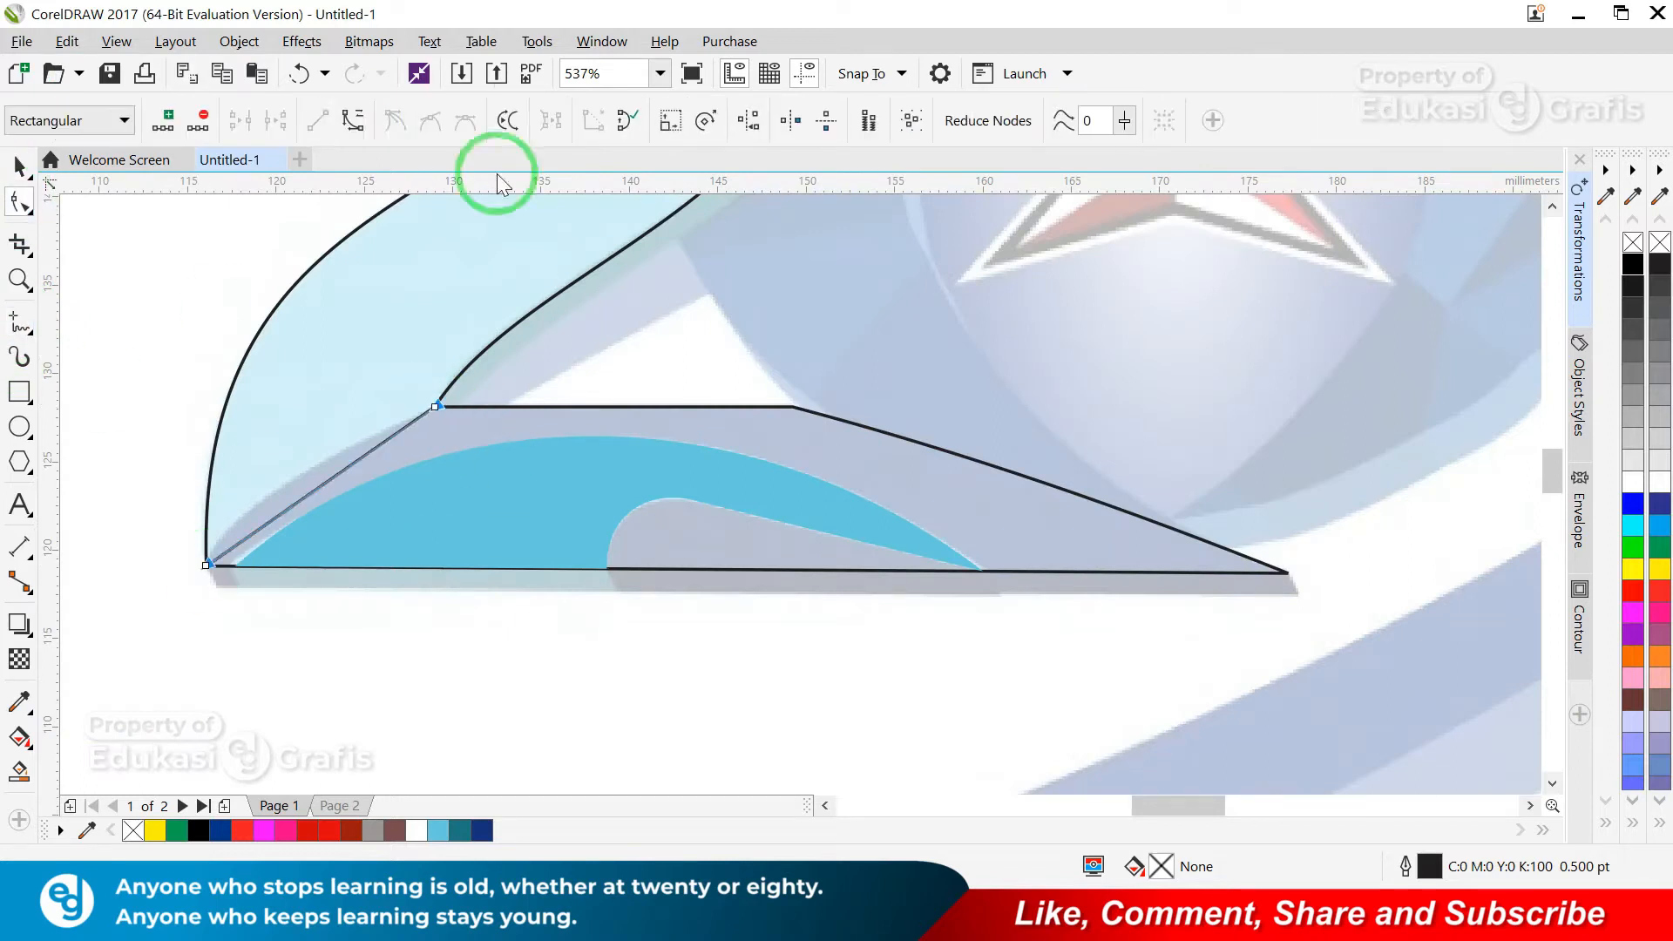
scroll(369, 453, up, 1)
key(space)
key(F10)
drag(645, 435, 607, 406)
scroll(625, 408, down, 2)
scroll(655, 413, up, 1)
- Close the dividing curve with a freehand loop around the stem and use it to separate the stem from the base
key(F5)
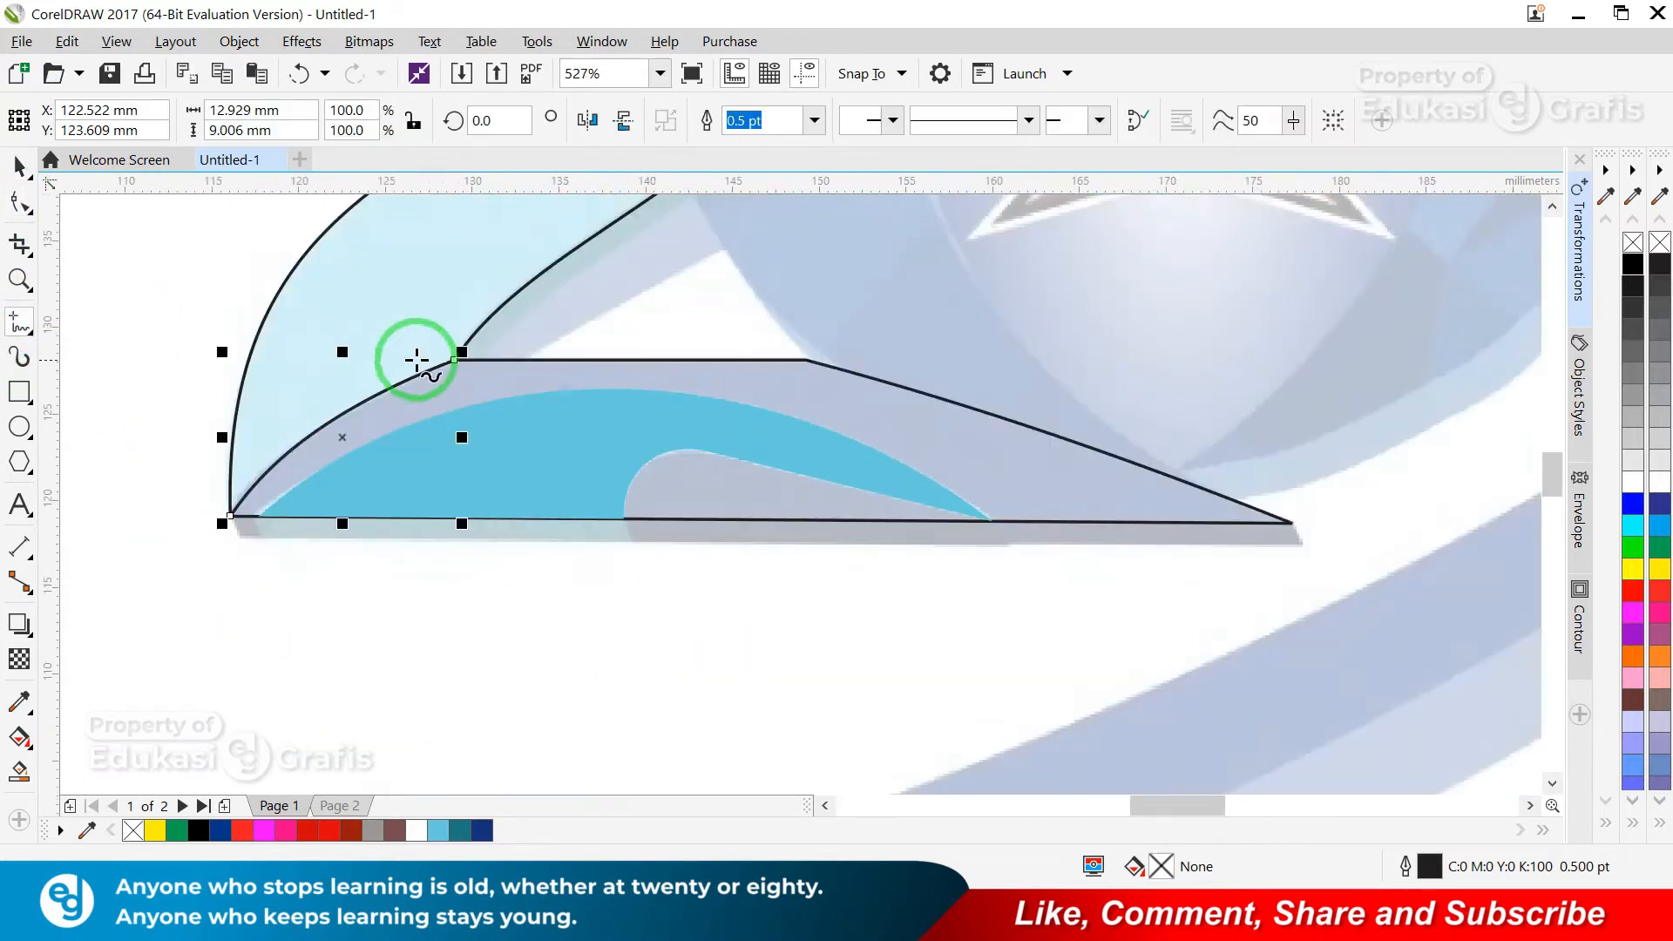
key(space)
shift+click(461, 275)
click(778, 122)
click(610, 305)
shift+click(502, 281)
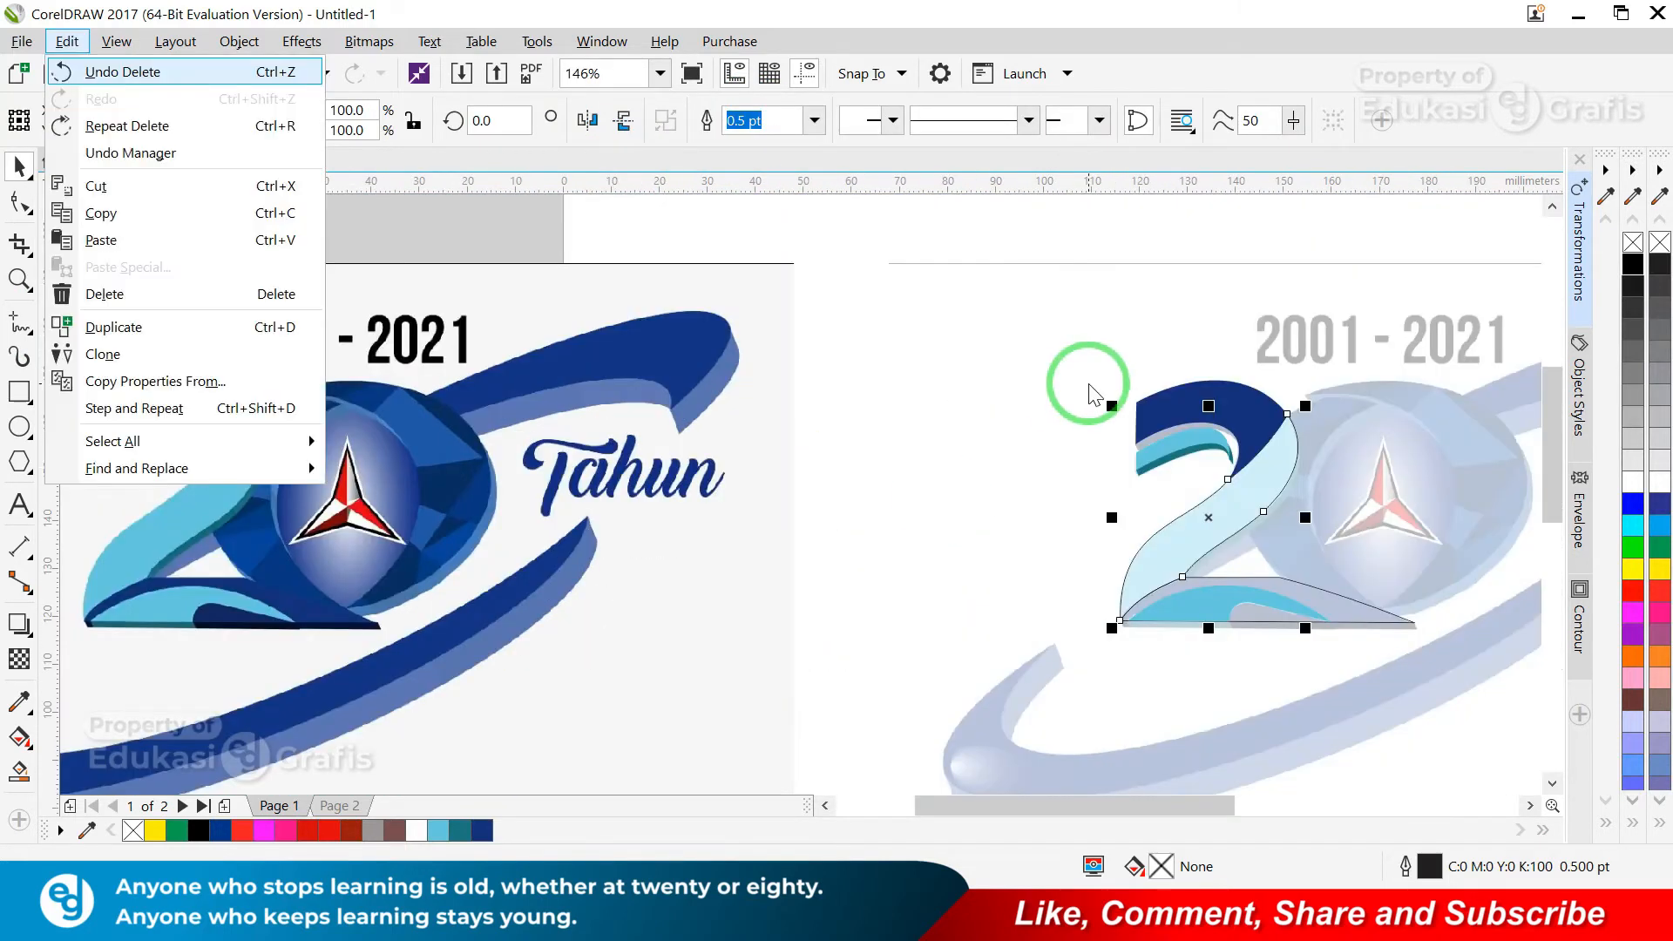
- Copy the light-blue strip's fill and outline to the stem, and the navy hook's fill and outline to the base
click(1176, 446)
click(1336, 609)
key(alt+e)
key(m)
key(Return)
click(1245, 397)
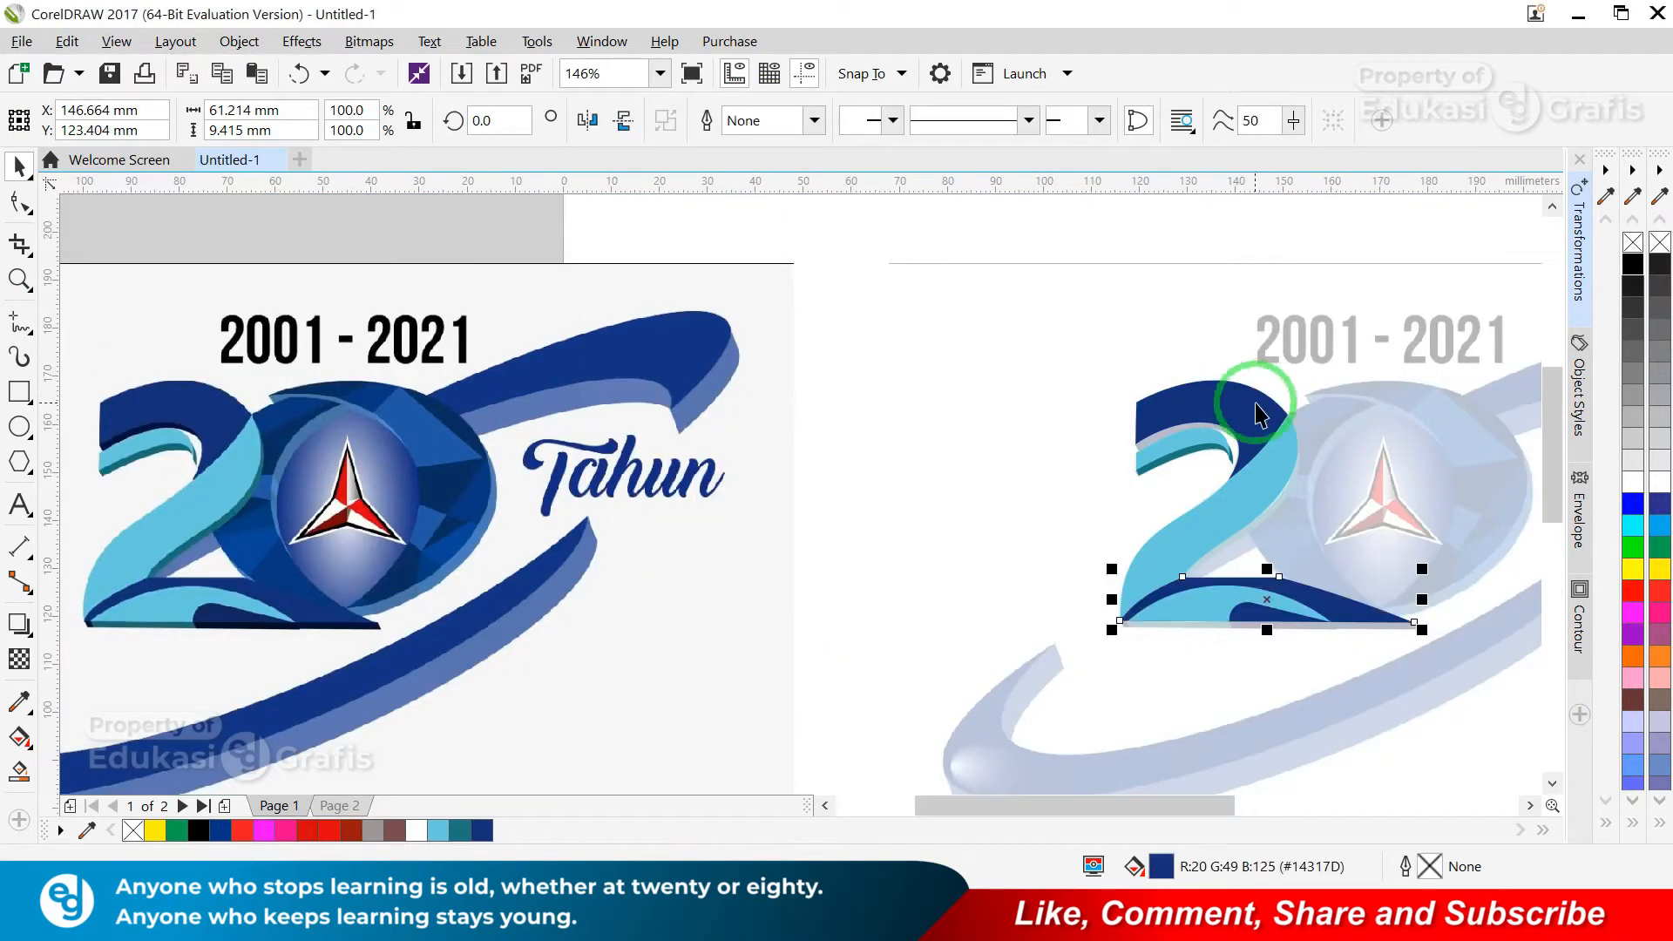
click(1050, 525)
key(Delete)
key(ctrl+z)
- Draw the shadow edge beneath the navy hook and curve its lower side to follow the reference
key(F2)
drag(1083, 571, 1374, 648)
key(F2)
drag(1066, 388, 1329, 494)
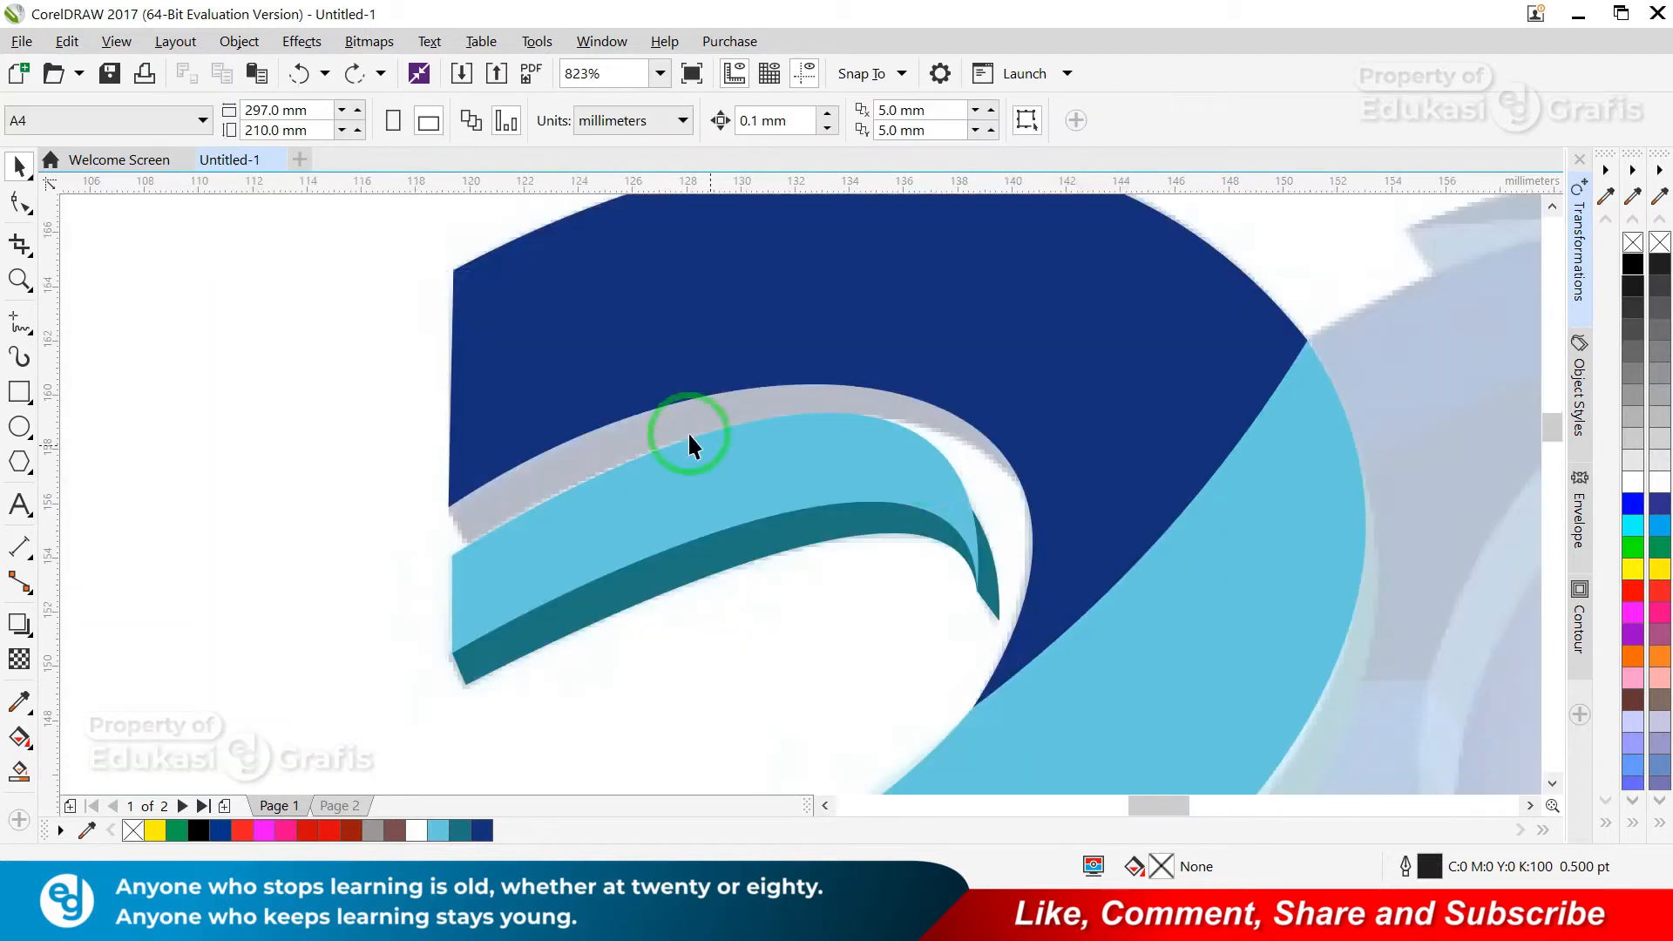
key(F2)
drag(433, 271, 1216, 702)
key(F5)
click(1080, 501)
click(1098, 278)
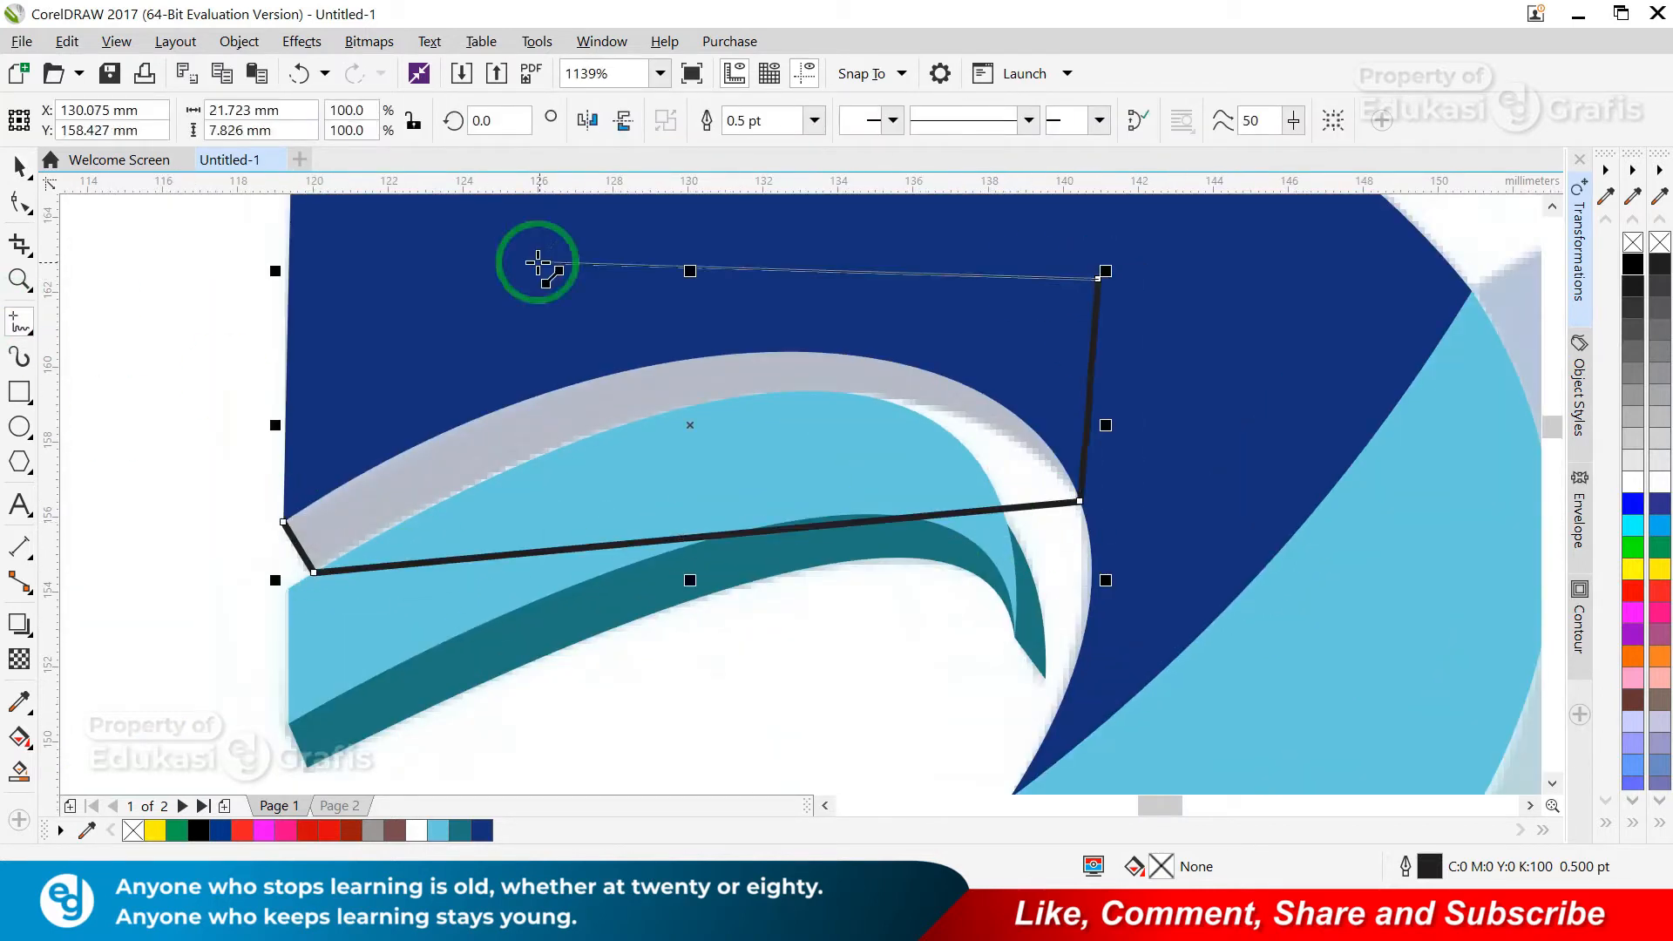
click(283, 521)
double_click(19, 202)
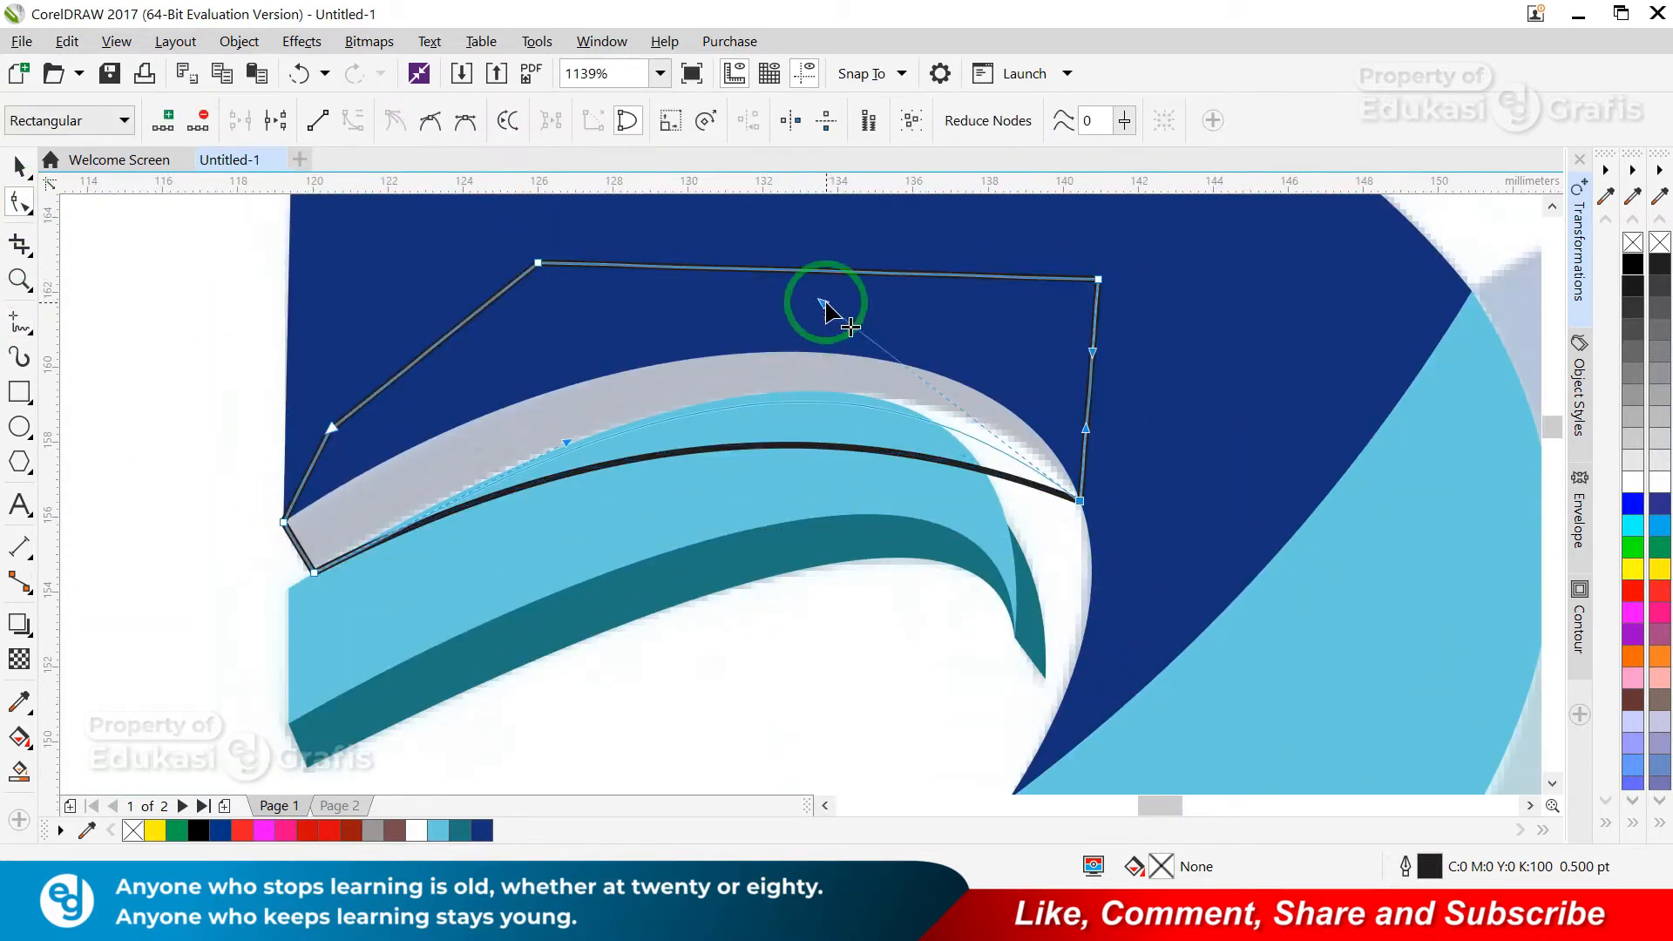
key(space)
- Fill the hook's shadow edge with the dark navy sampled from the original logo, remove its outline and place it behind the hook
scroll(523, 410, down, 8)
scroll(733, 371, up, 7)
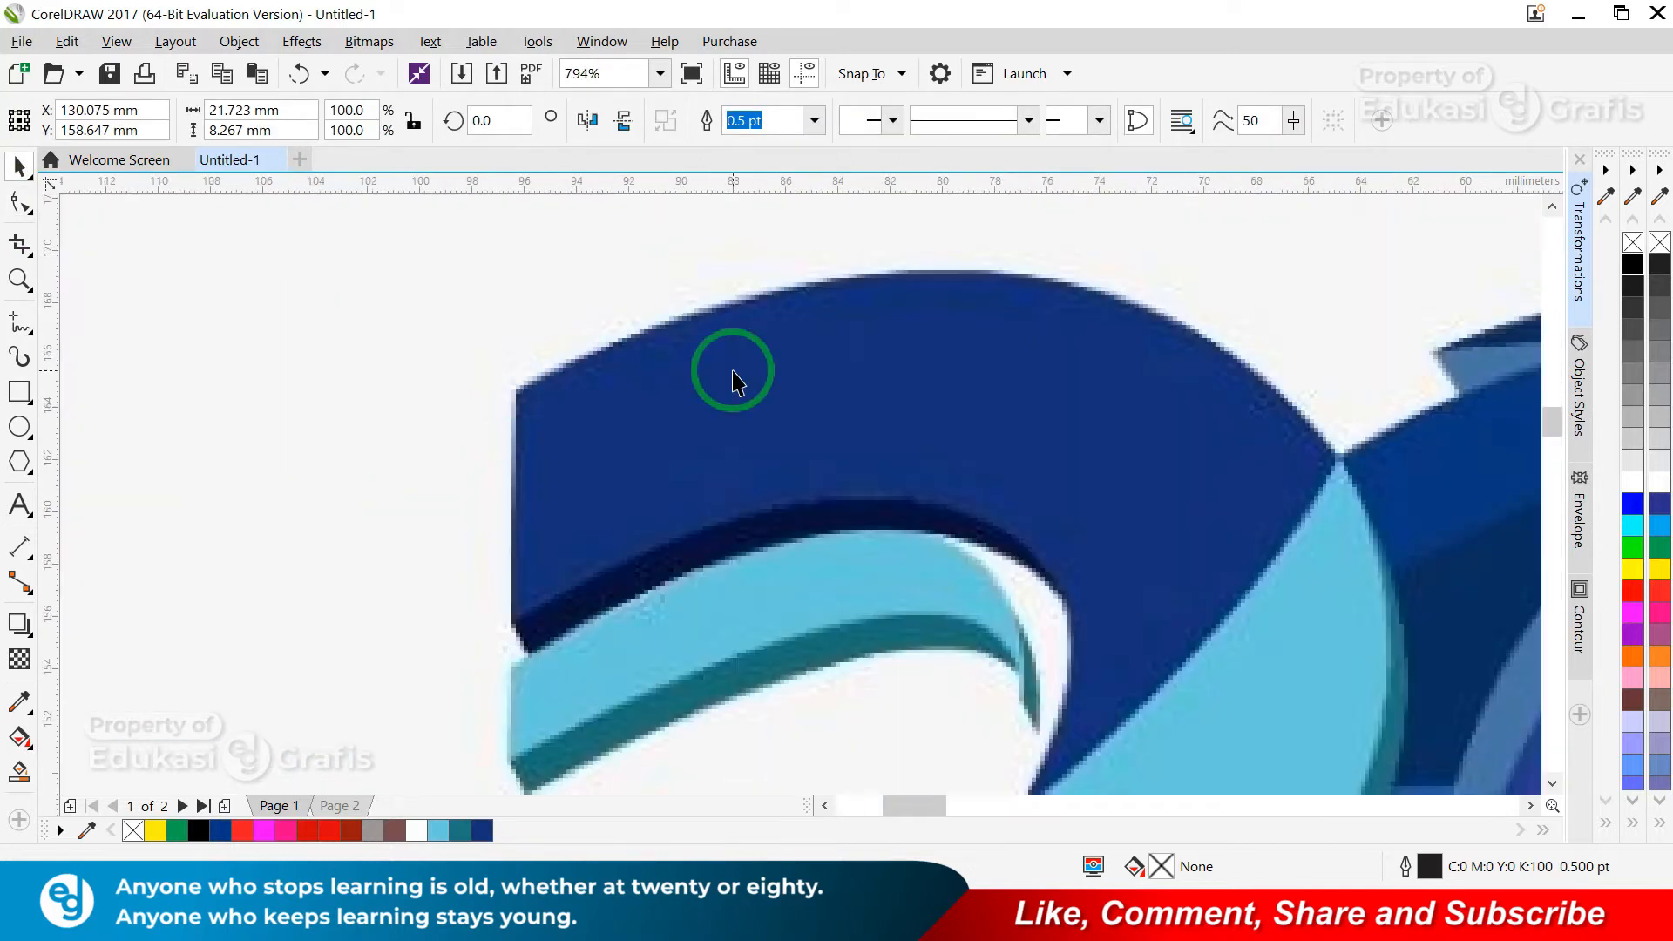
key(shift+F11)
click(622, 585)
key(Return)
key(shift+F2)
right_click(1632, 242)
- Draw a closed-off path about 27 mm wide and 32 mm high along the stem's outer side for its shadow edge
key(F3)
key(F3)
drag(437, 314, 1603, 784)
drag(704, 351, 1200, 763)
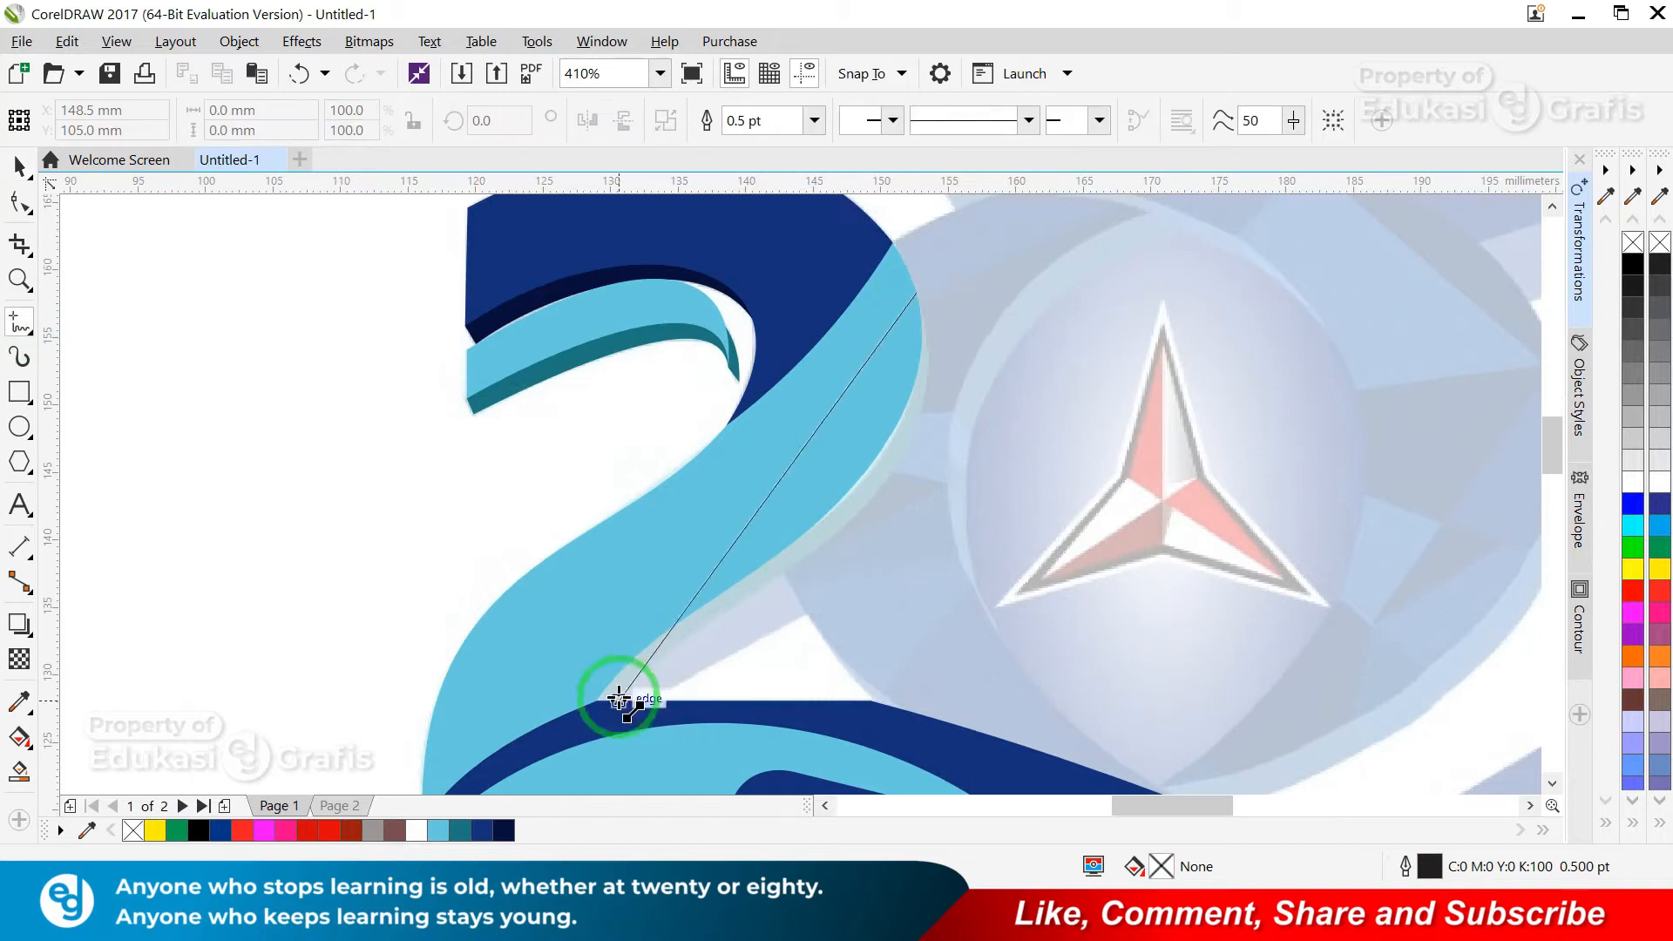
click(619, 700)
key(F2)
drag(571, 669, 754, 742)
click(19, 203)
click(19, 322)
scroll(474, 451, down, 1)
click(467, 449)
scroll(222, 455, down, 3)
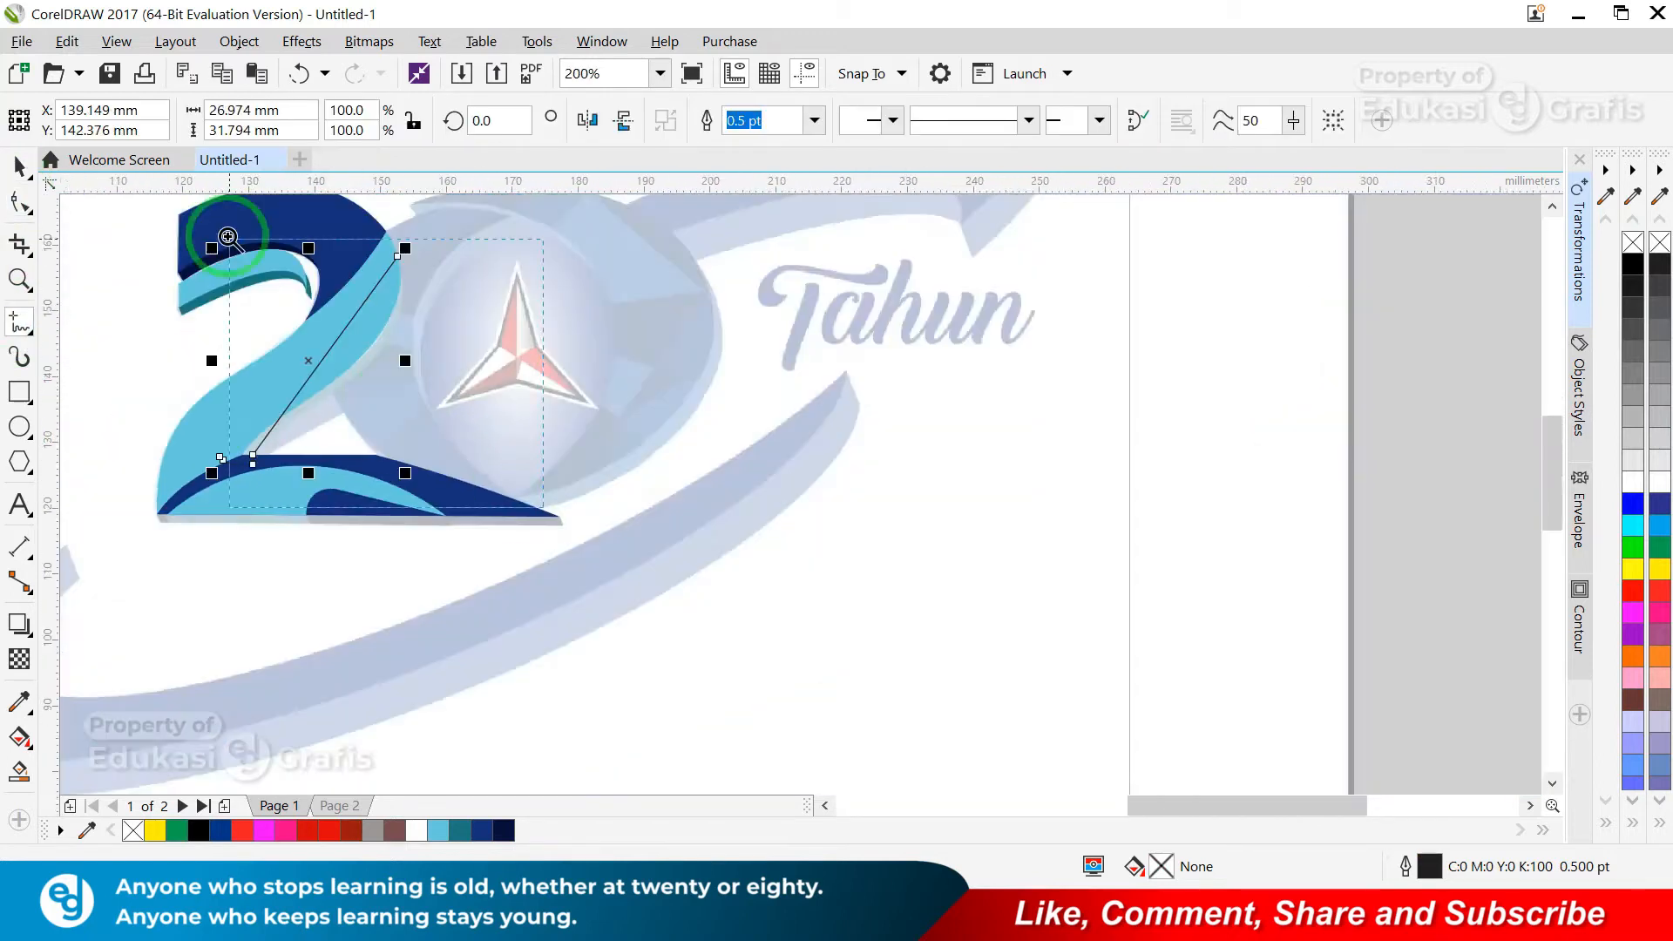
click(515, 471)
- Curve the outer side of the stem's shadow path to follow the reference from the upper bend down to the base
click(19, 203)
drag(891, 528, 891, 529)
key(F2)
drag(488, 474, 755, 771)
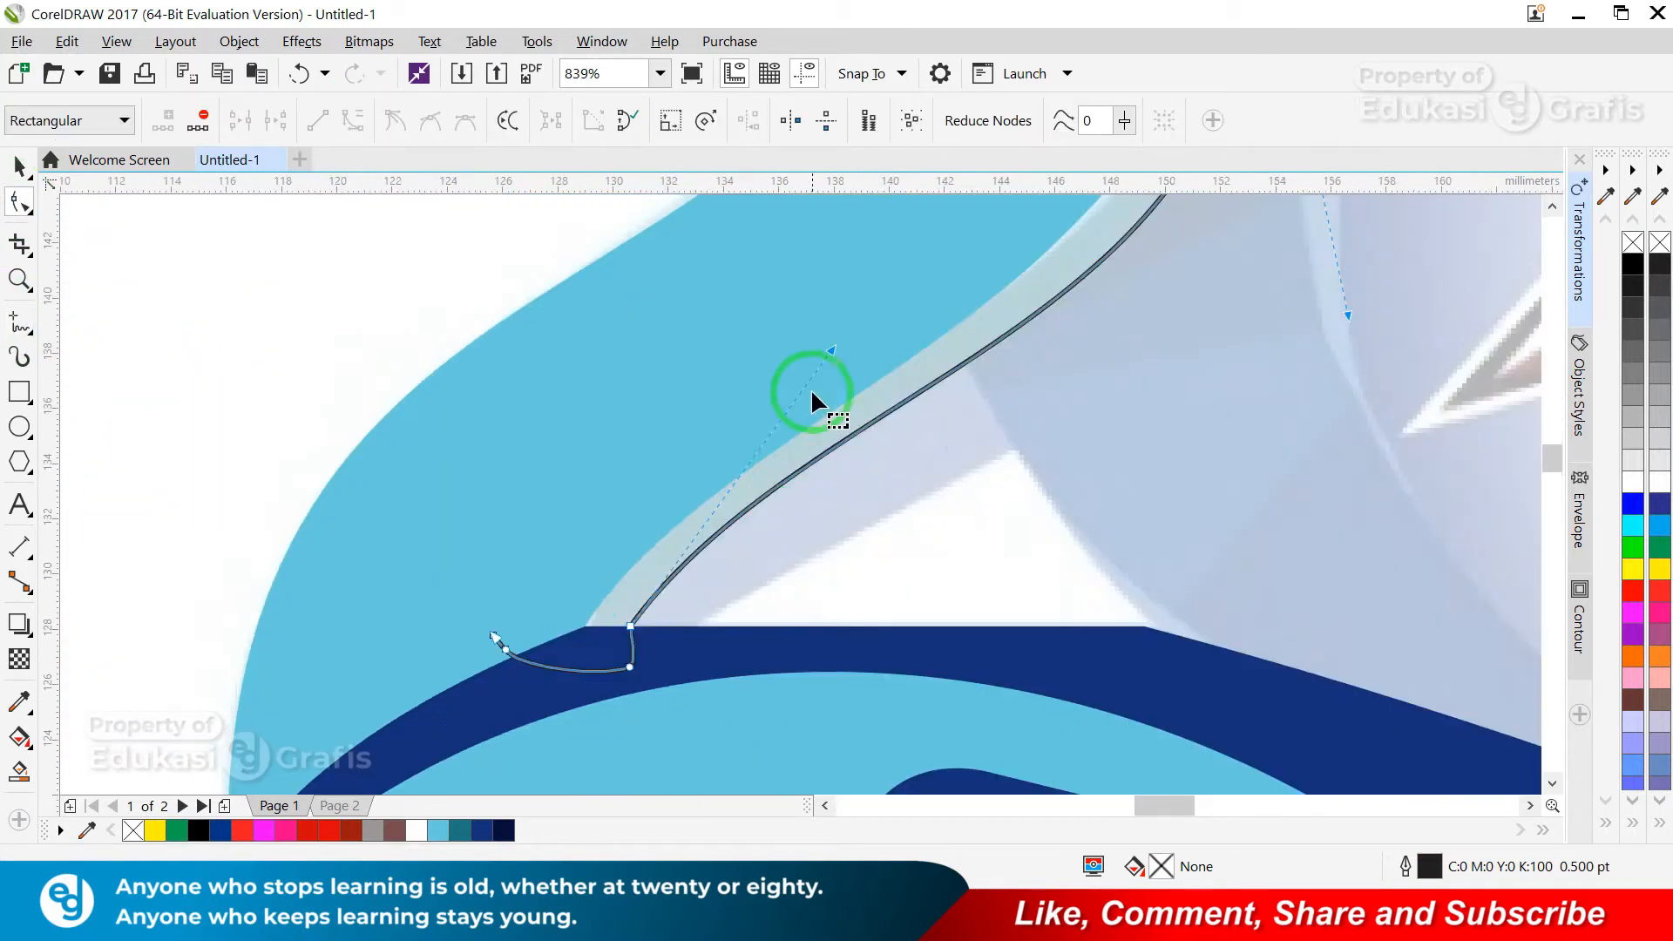
drag(876, 366, 881, 333)
scroll(881, 334, down, 2)
key(F2)
drag(823, 198, 1065, 379)
drag(932, 665, 929, 655)
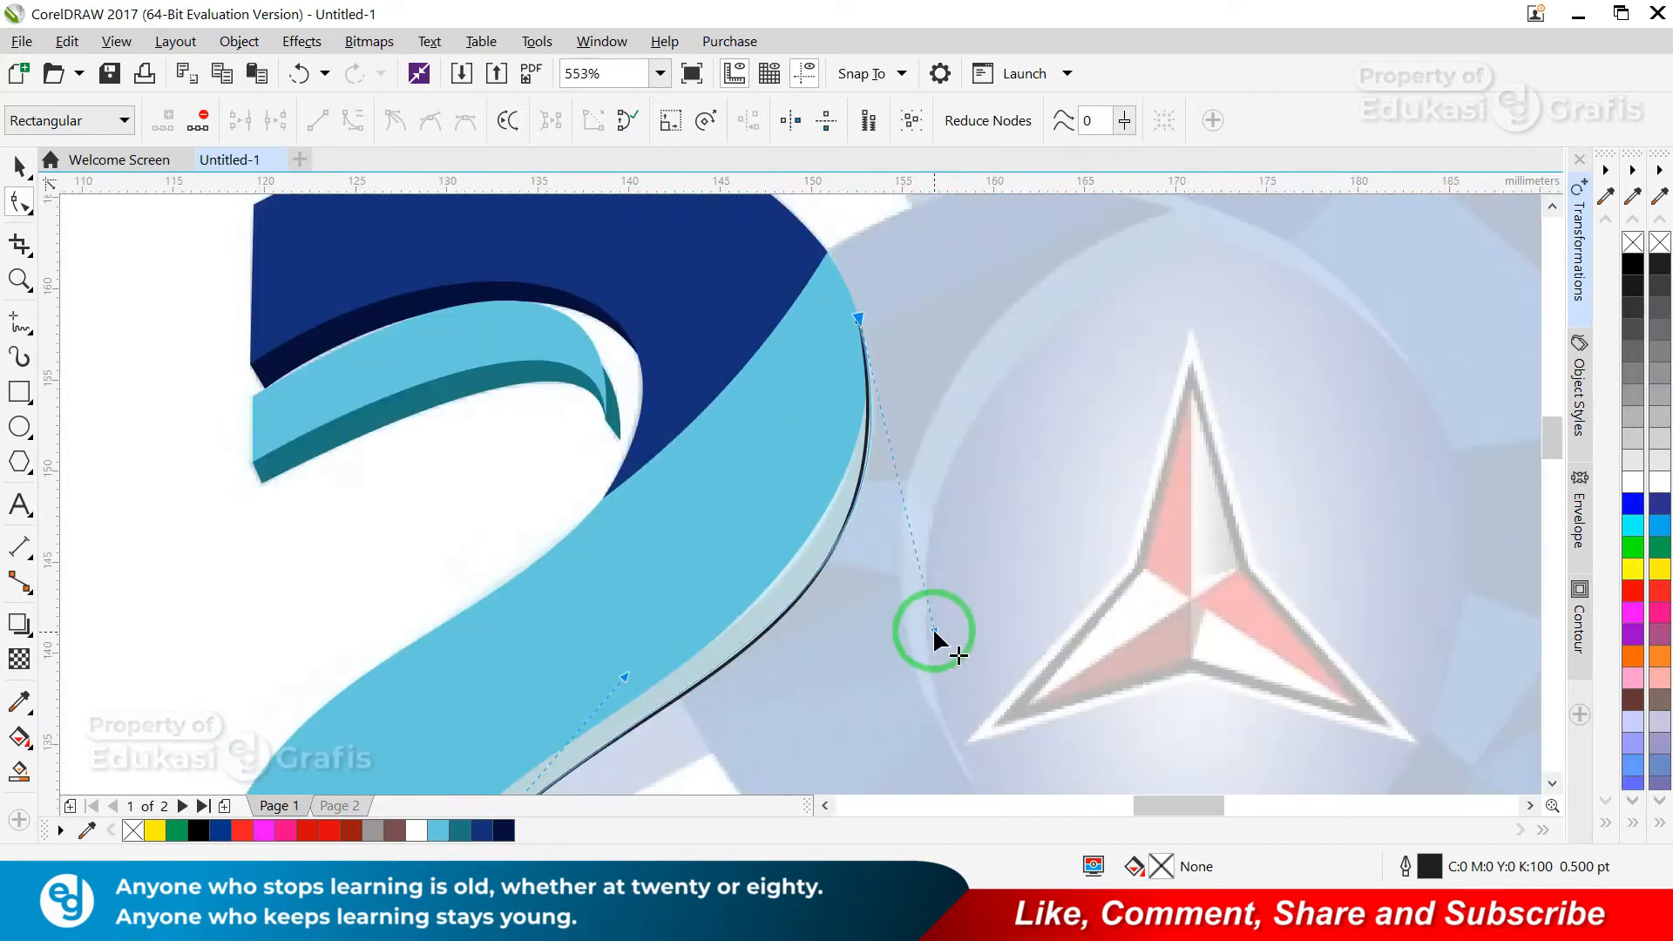
double_click(672, 693)
key(F2)
drag(627, 621, 803, 766)
drag(623, 491, 642, 515)
- Copy the teal fill and outline of the light-blue strip's shadow to the stem's shadow edge and place it behind the stem
key(space)
key(shift+F2)
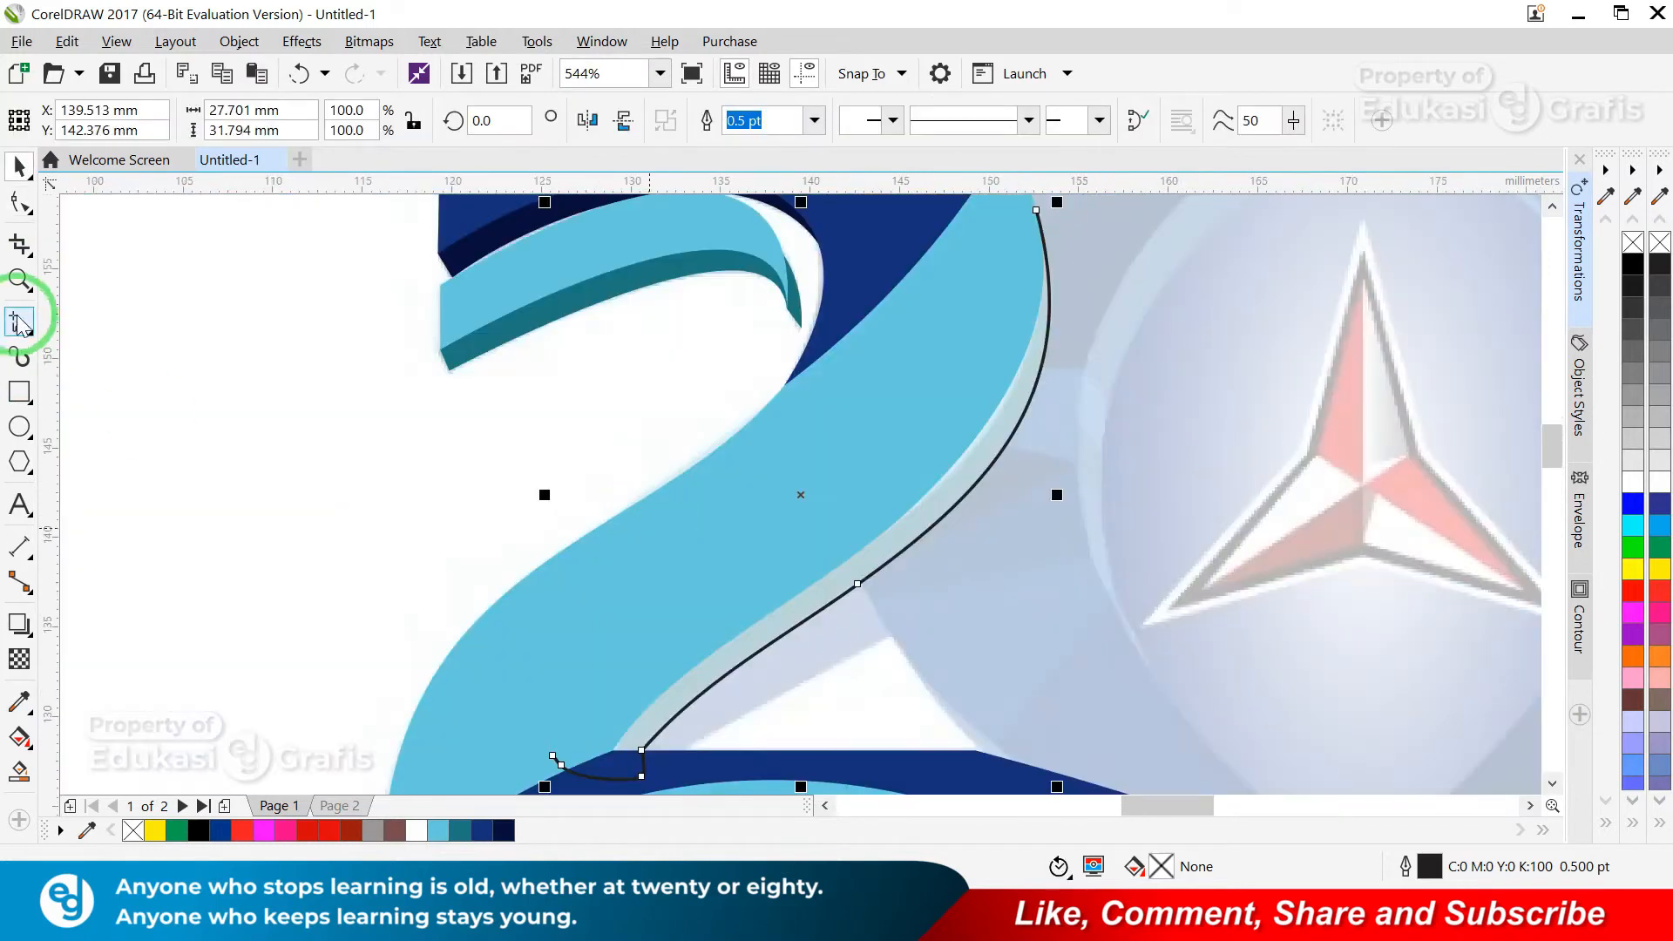
scroll(374, 419, down, 3)
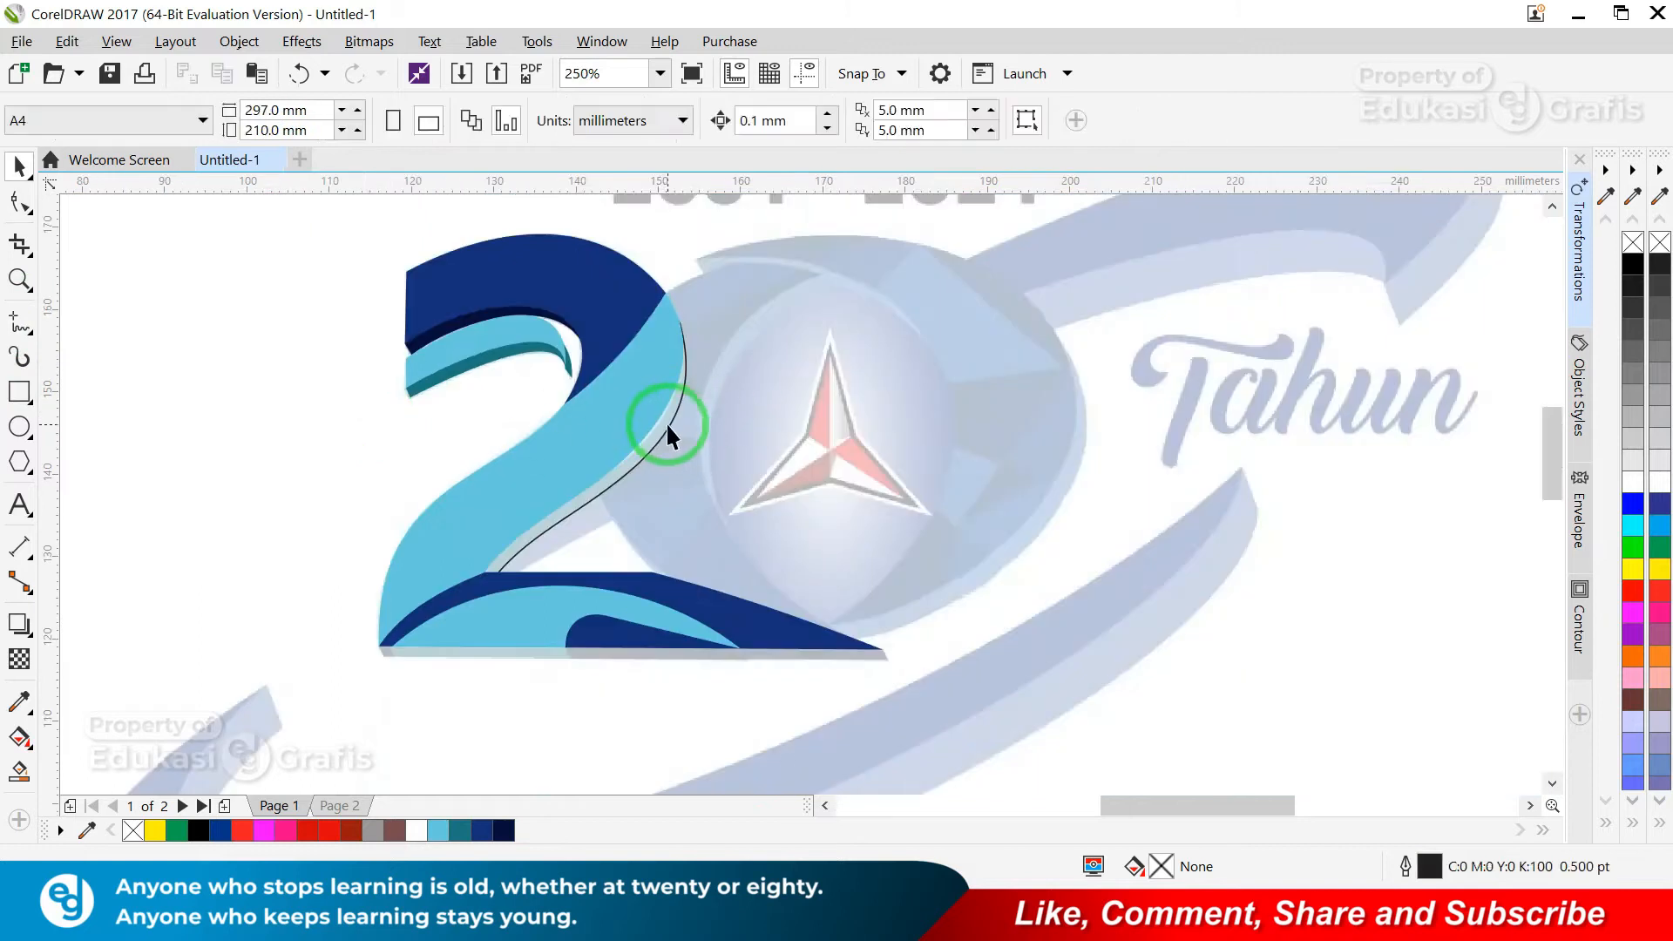
key(ctrl+shift+a)
key(Return)
click(540, 374)
click(540, 366)
scroll(540, 366, down, 2)
key(F4)
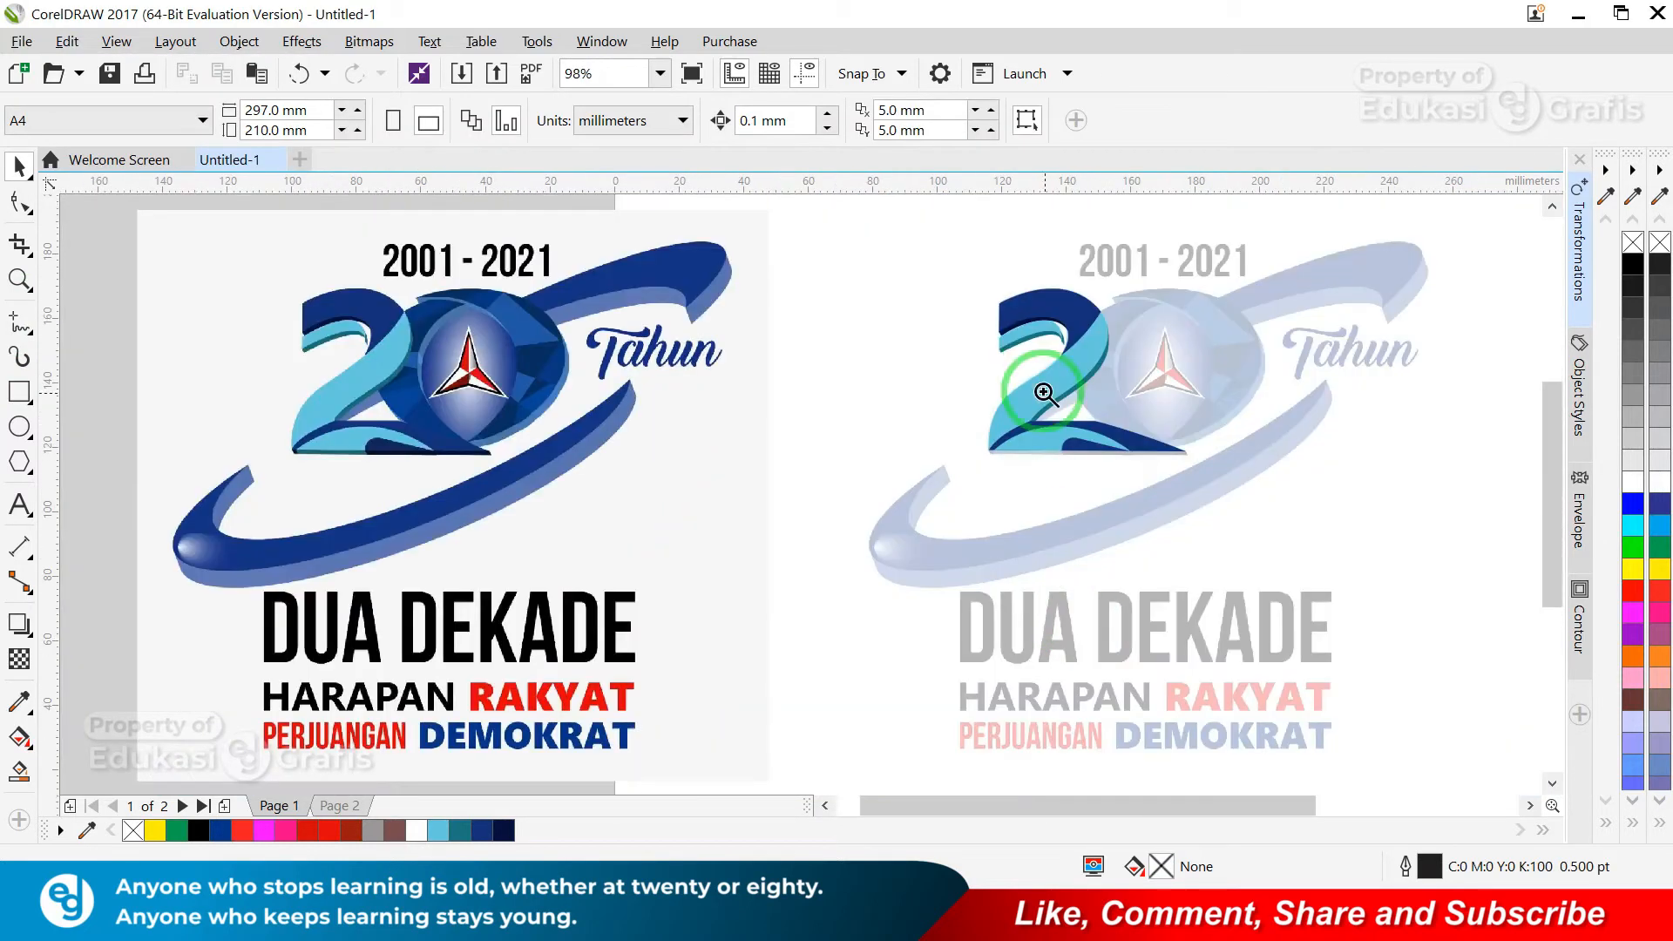
- Draw the shadow edge under the full length of the base, about 62 mm by 6.6 mm, and place it behind the base
key(F2)
drag(963, 349, 1232, 498)
key(F2)
drag(251, 478, 814, 676)
key(F5)
click(355, 591)
scroll(356, 591, down, 2)
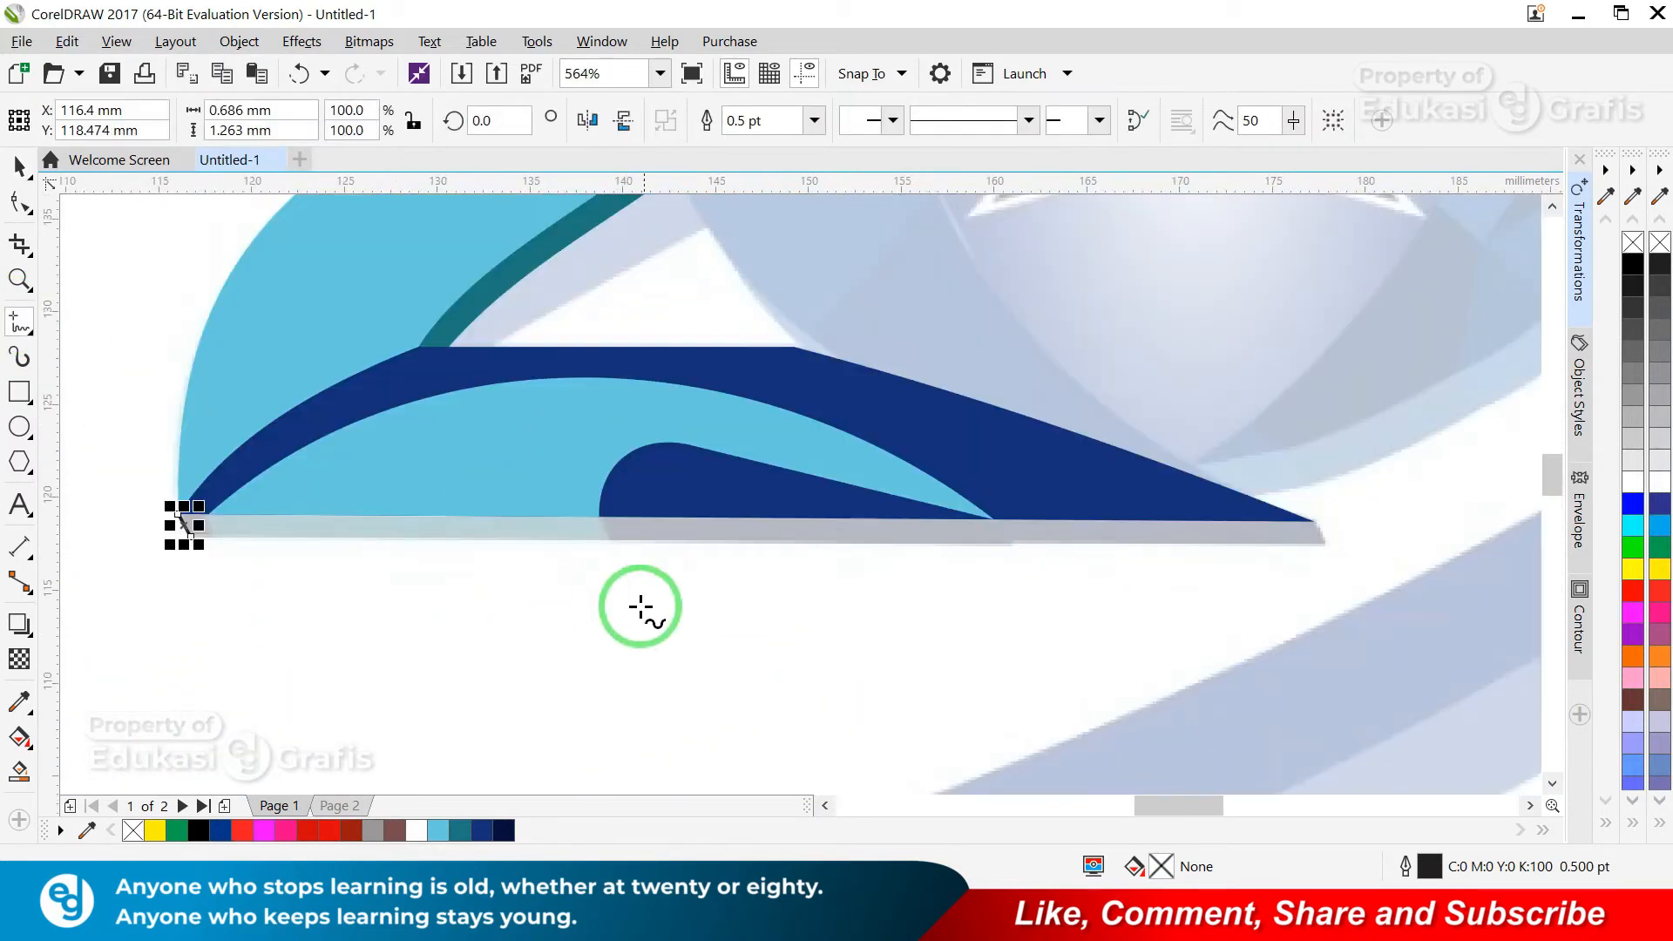
click(1314, 534)
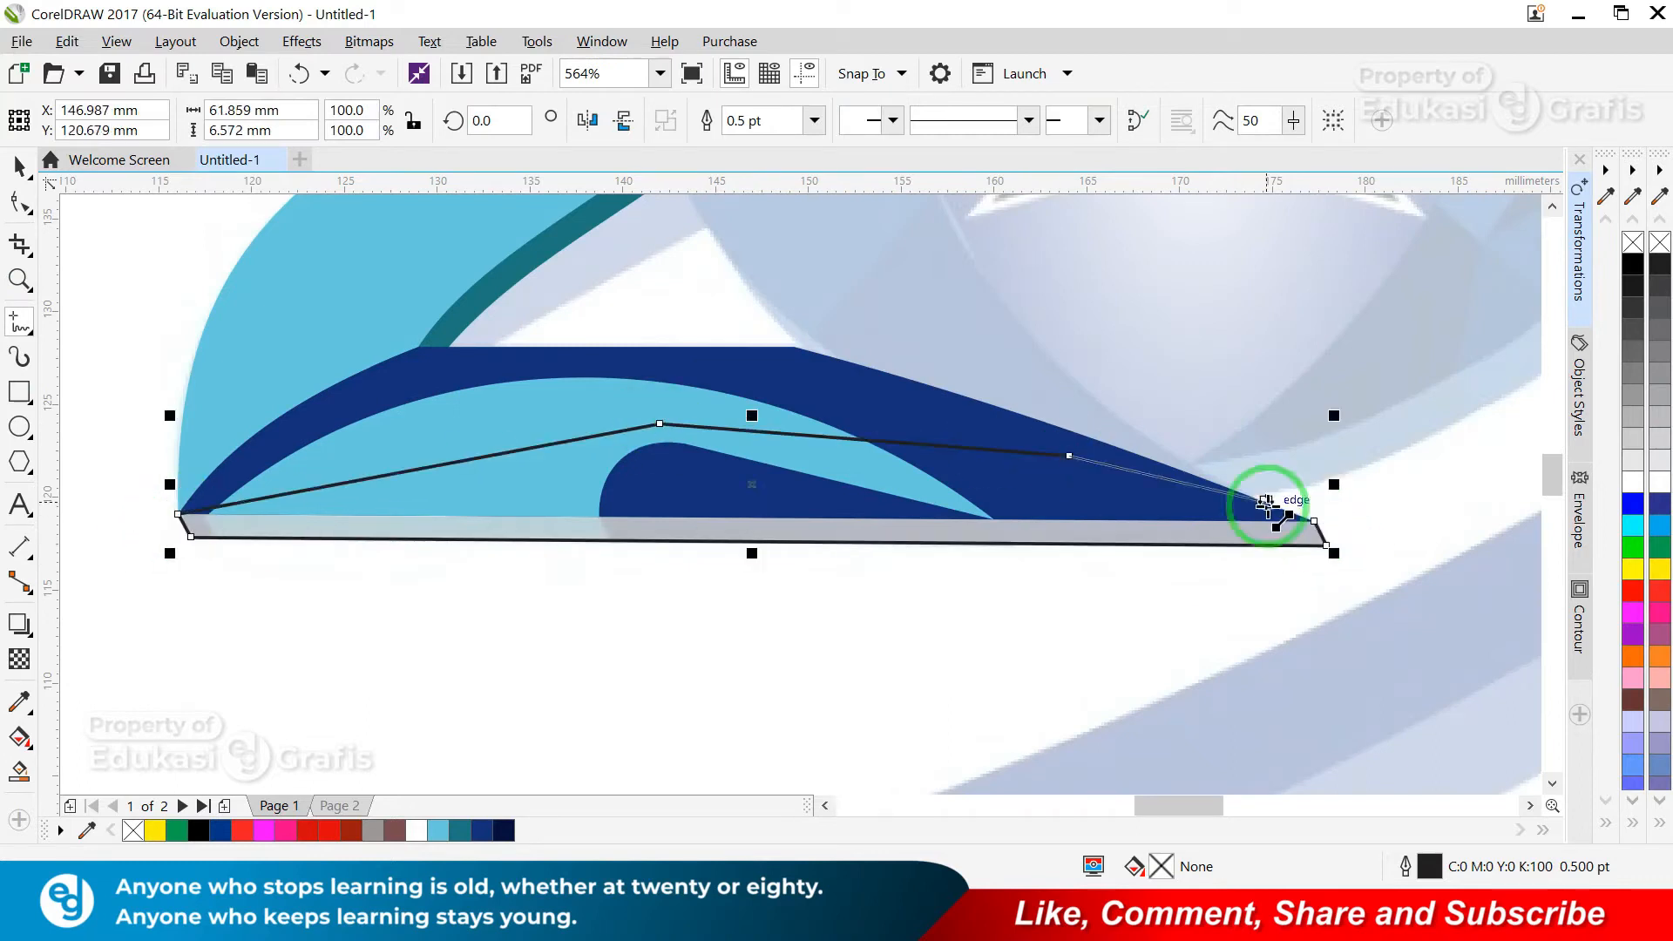
click(1375, 437)
key(shift+Page_Down)
key(Escape)
scroll(209, 531, up, 2)
- Intersect a shape drawn under the base's light-blue section with the base's shadow edge, and delete the cutting shape
click(19, 323)
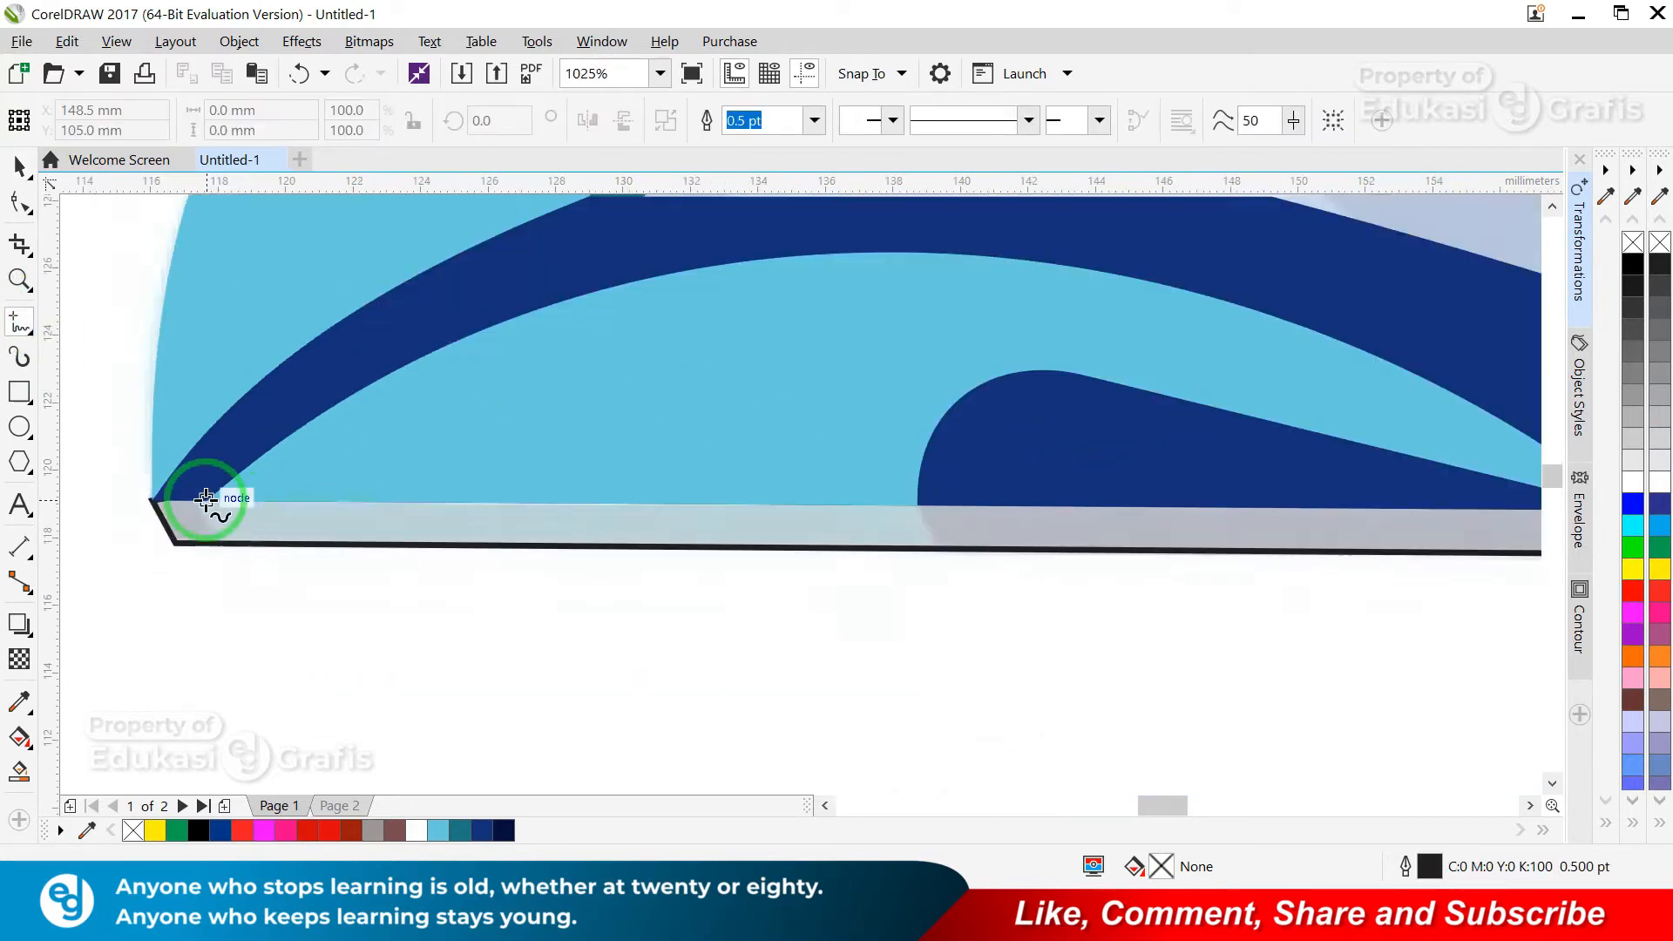
double_click(244, 594)
ctrl+click(986, 594)
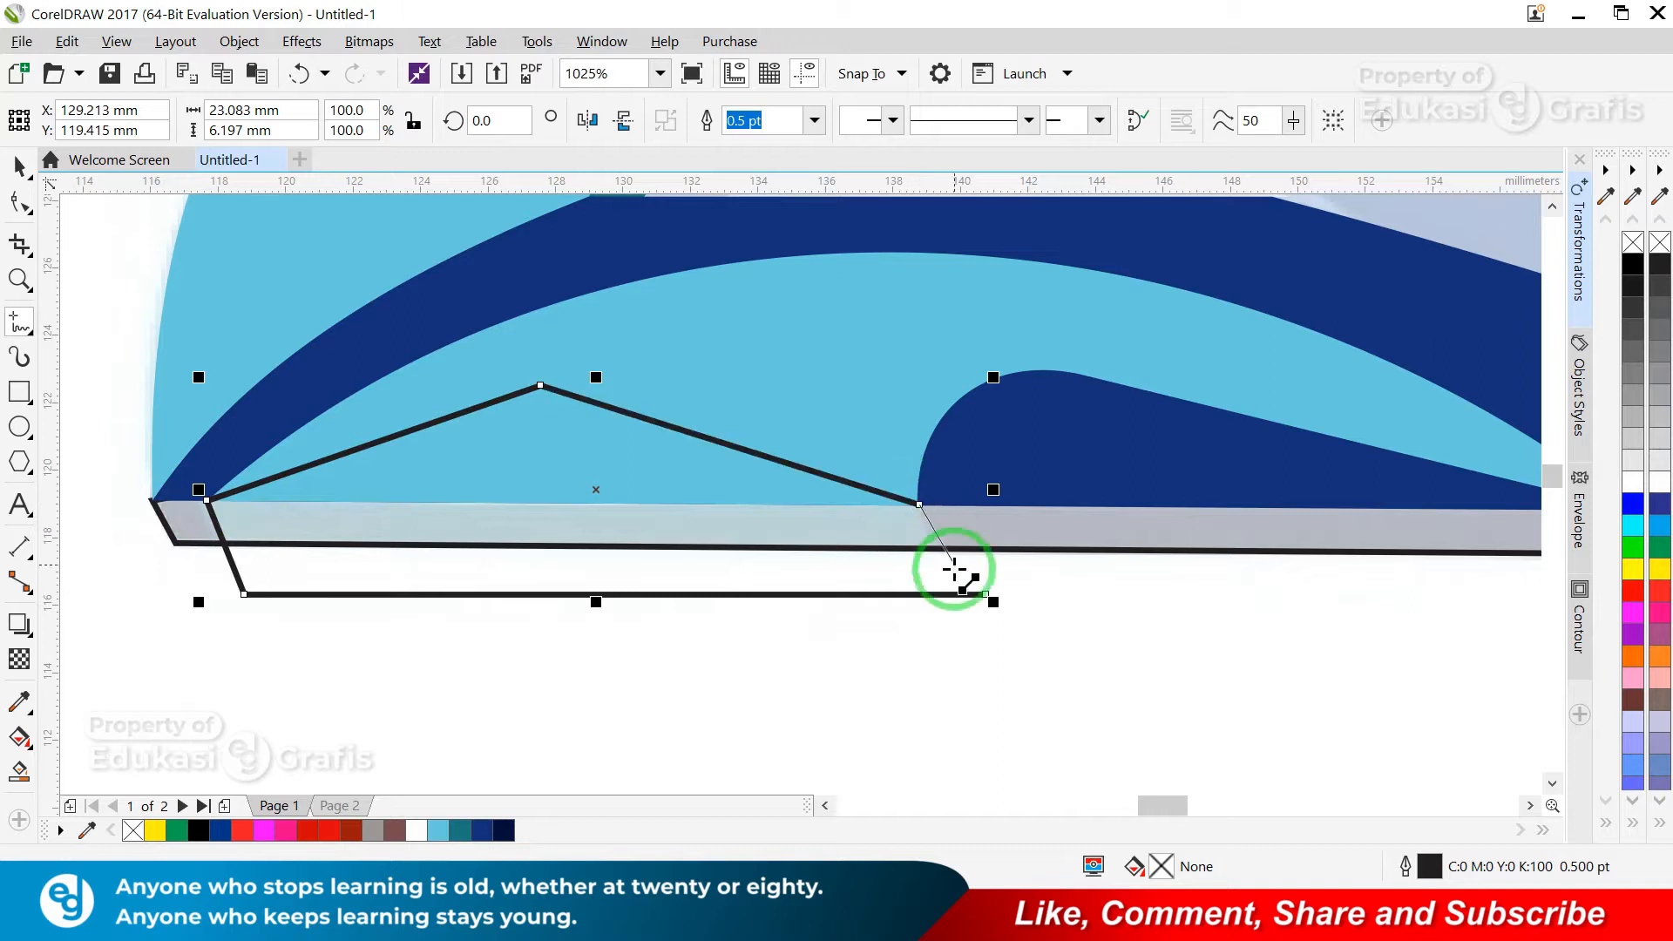
click(985, 594)
key(space)
shift+click(1101, 553)
click(774, 121)
click(911, 585)
key(Delete)
- Copy the strip's teal shadow fill to the piece under the light-blue section, and the hook's dark navy shadow fill to the remaining base edge
click(897, 530)
key(ctrl+shift+a)
click(867, 508)
click(866, 636)
scroll(1117, 682, down, 2)
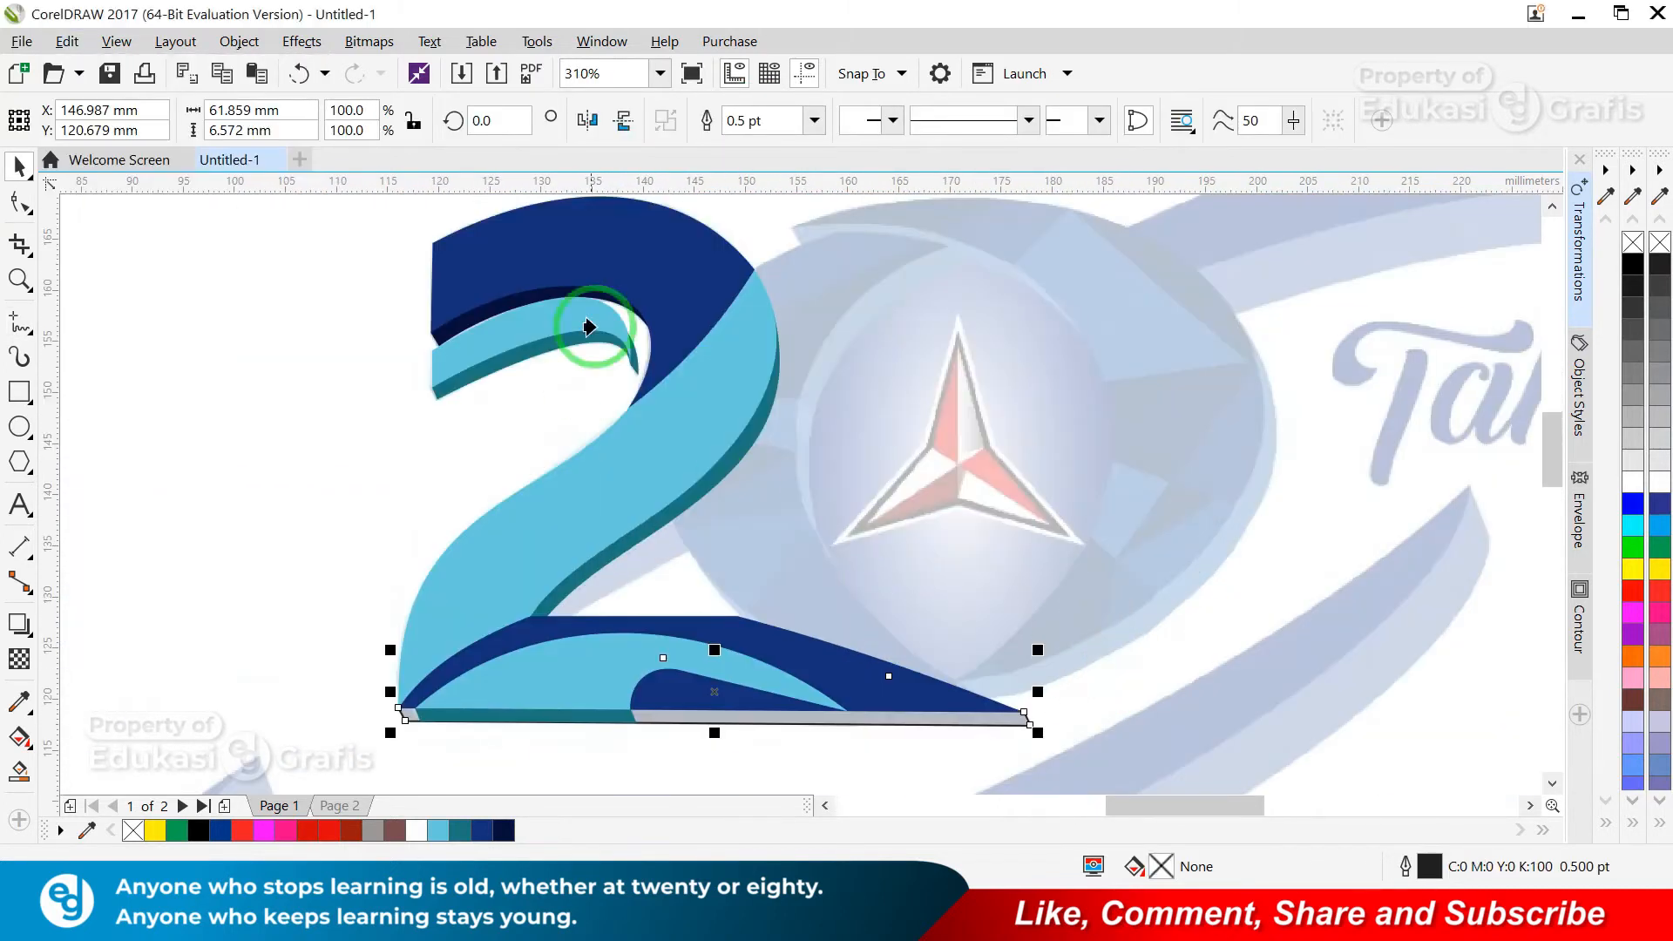
click(562, 291)
- Extract a rectangular copy of the original logo's 20 and place it beside the traced 2
key(Escape)
scroll(567, 291, down, 4)
scroll(279, 235, up, 2)
click(19, 392)
drag(92, 341, 364, 575)
key(space)
click(772, 121)
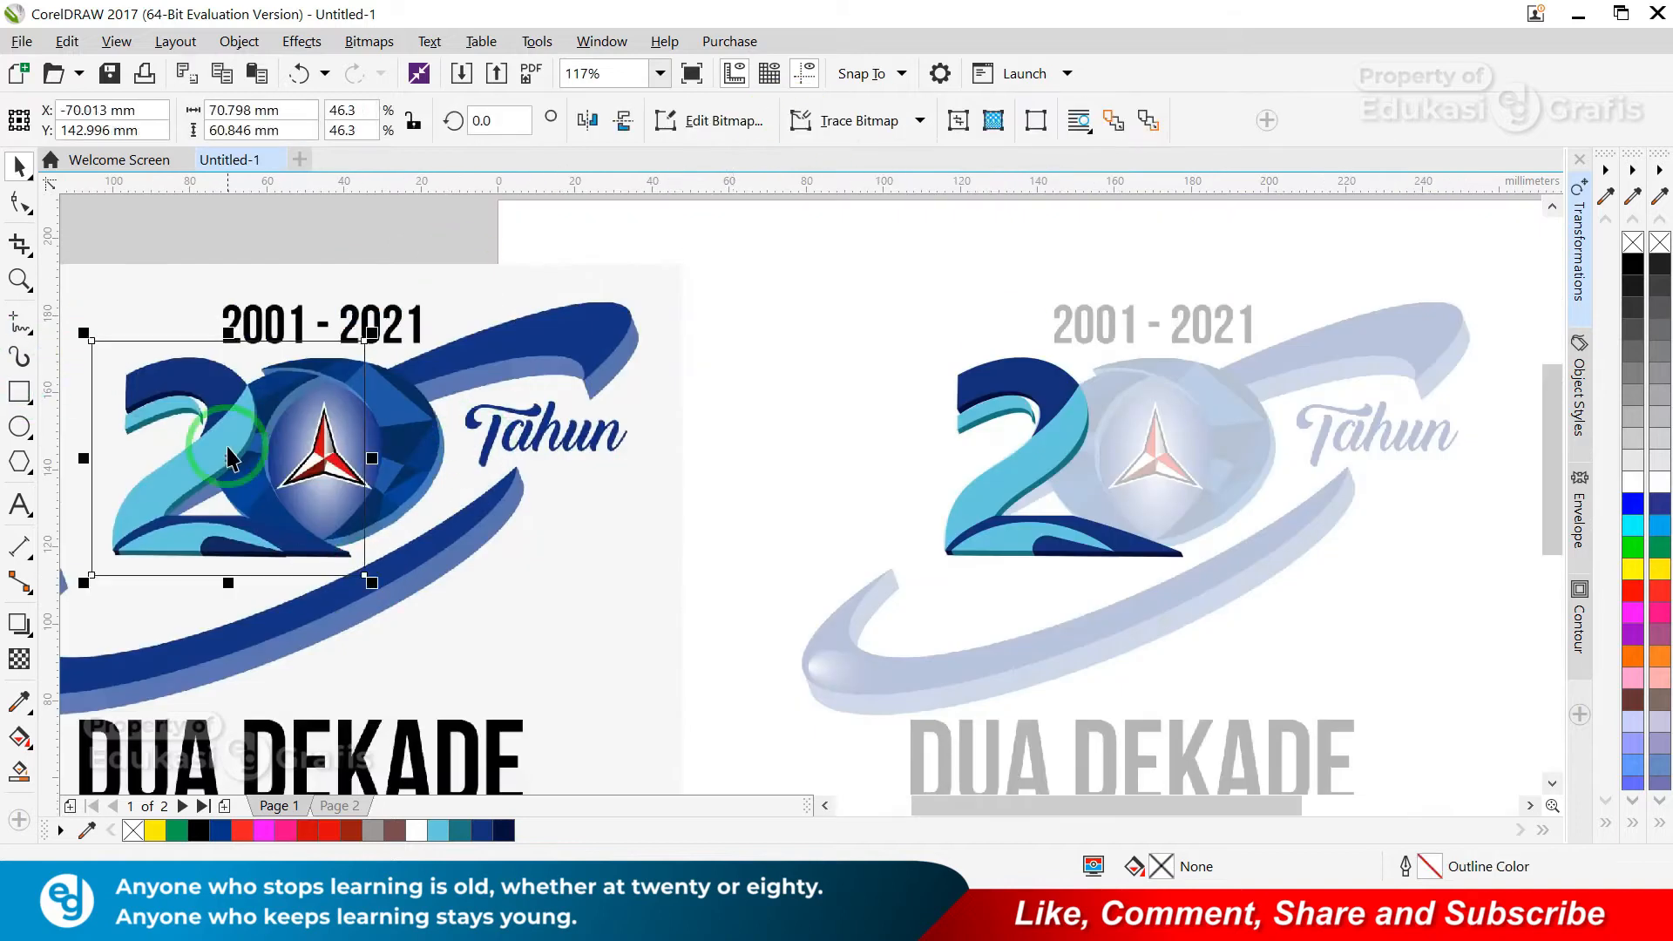
drag(216, 411, 755, 405)
- Delete the cropping rectangle and the faded reference to compare the traced 2 with the extracted original
click(336, 507)
key(Delete)
click(1075, 602)
key(Delete)
key(F2)
drag(623, 307, 1318, 596)
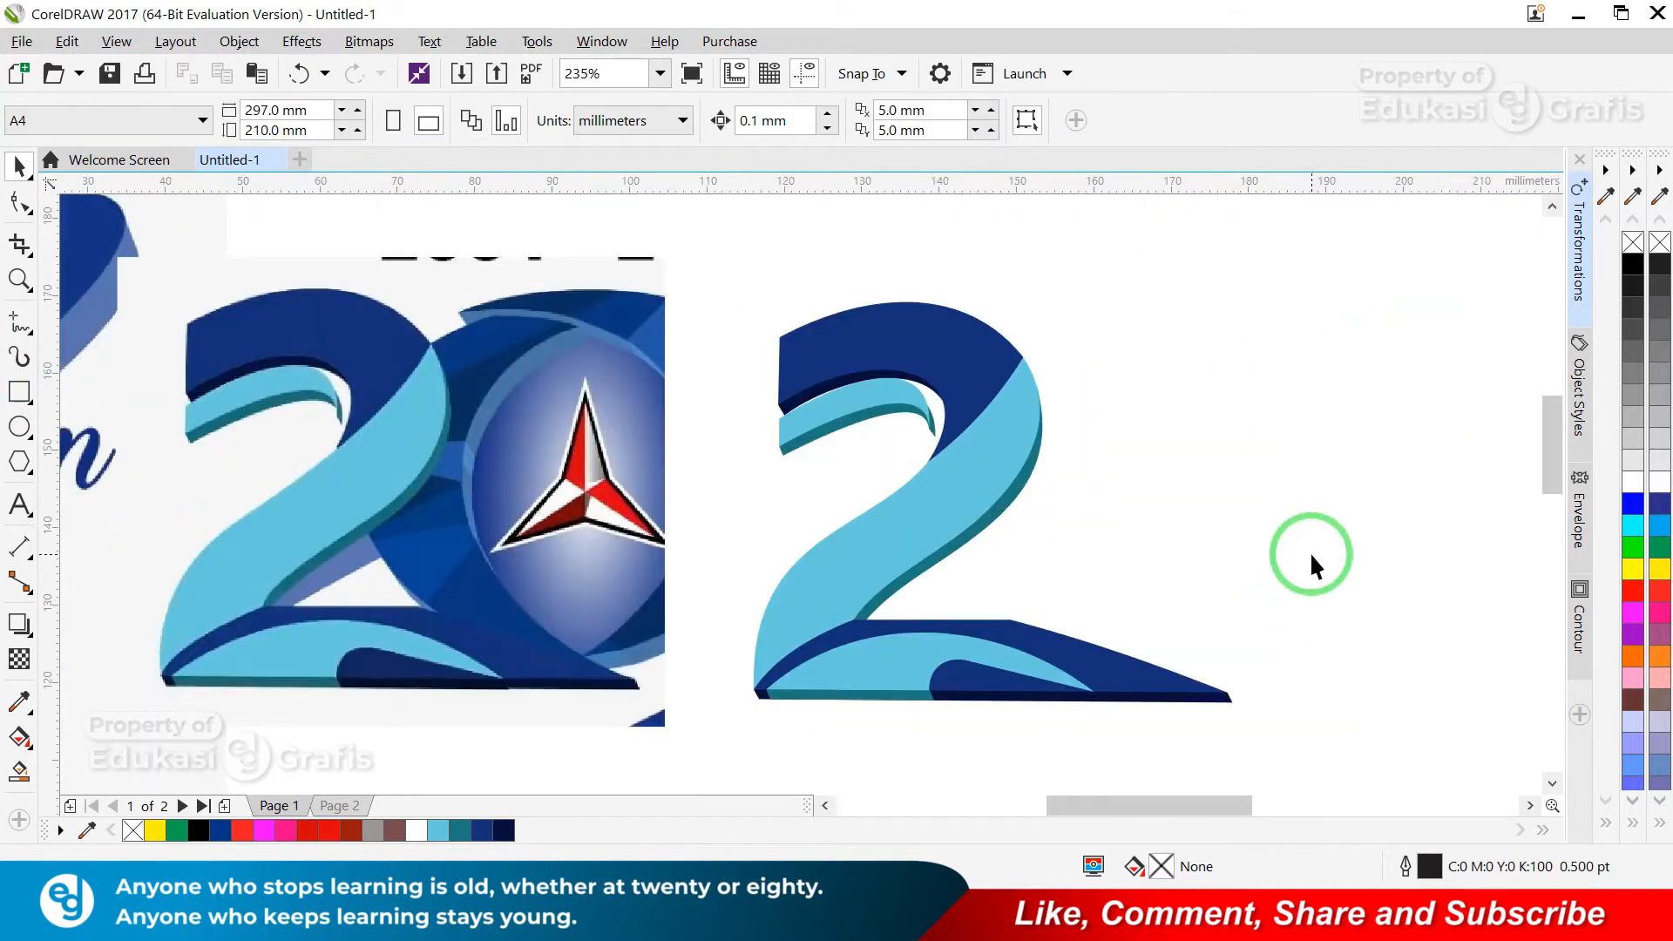
- Undo the deletion of the faded reference and delete the extracted copy of the original 20
key(ctrl+z)
click(477, 477)
key(Delete)
- Draw a straight line from the zero's lower tip to the pointed upper tip of its outer crescent
scroll(476, 476, down, 1)
key(F2)
drag(660, 347, 1055, 581)
click(825, 334)
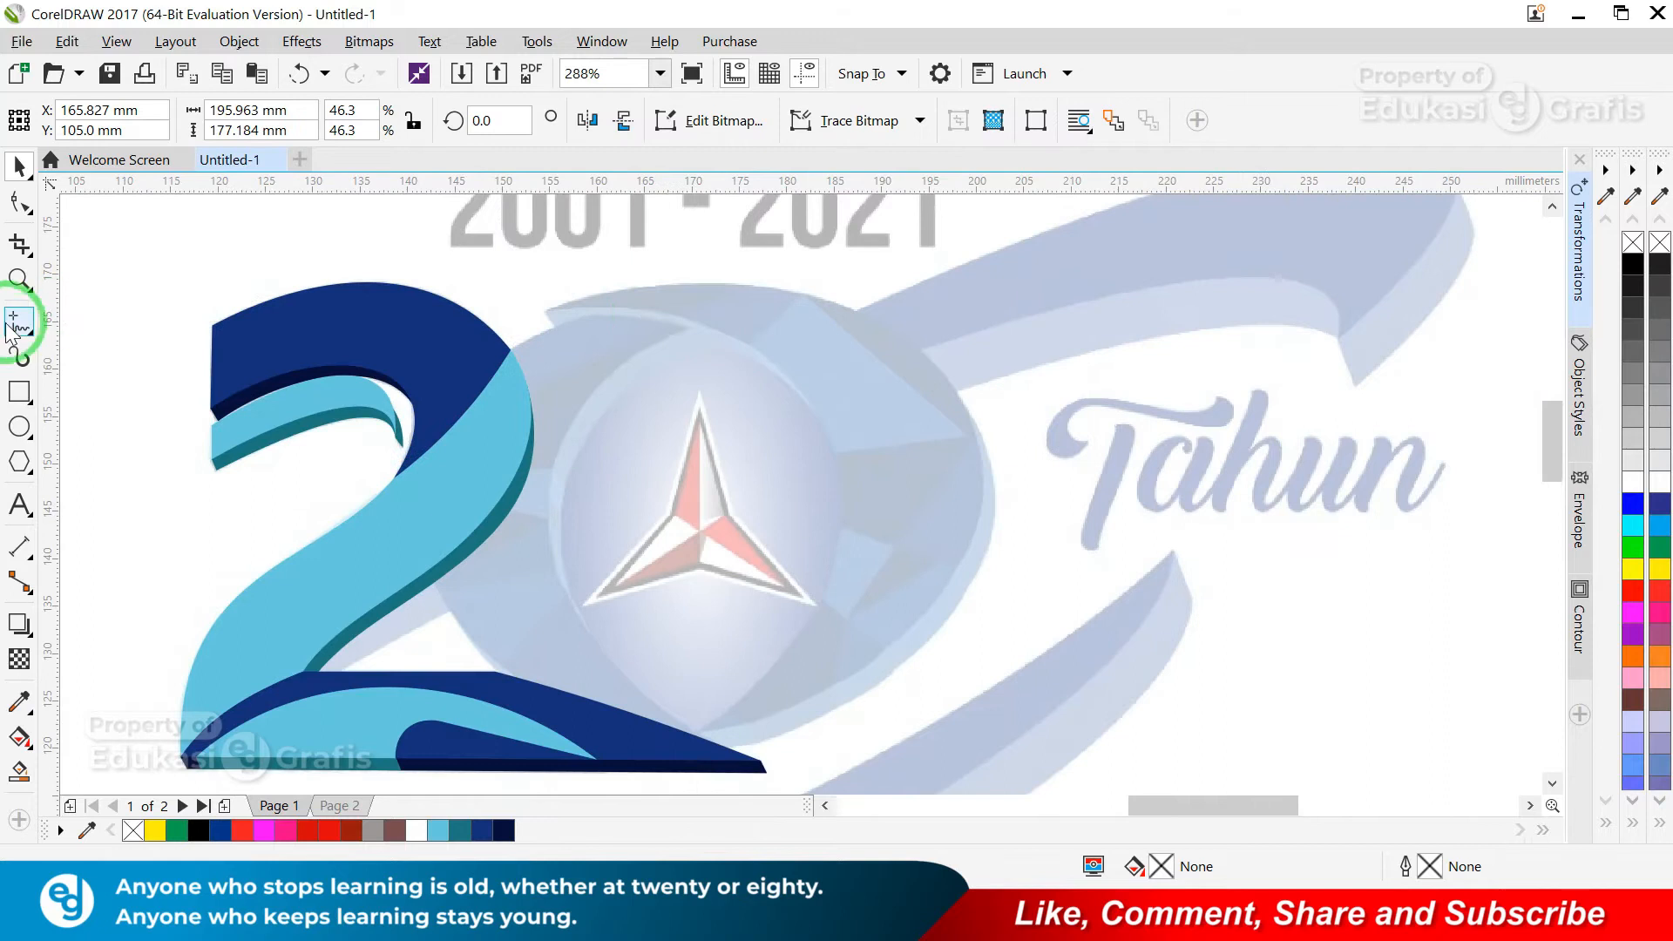
click(19, 323)
click(550, 307)
click(882, 610)
key(Escape)
key(F2)
drag(650, 707, 812, 743)
click(511, 530)
key(F4)
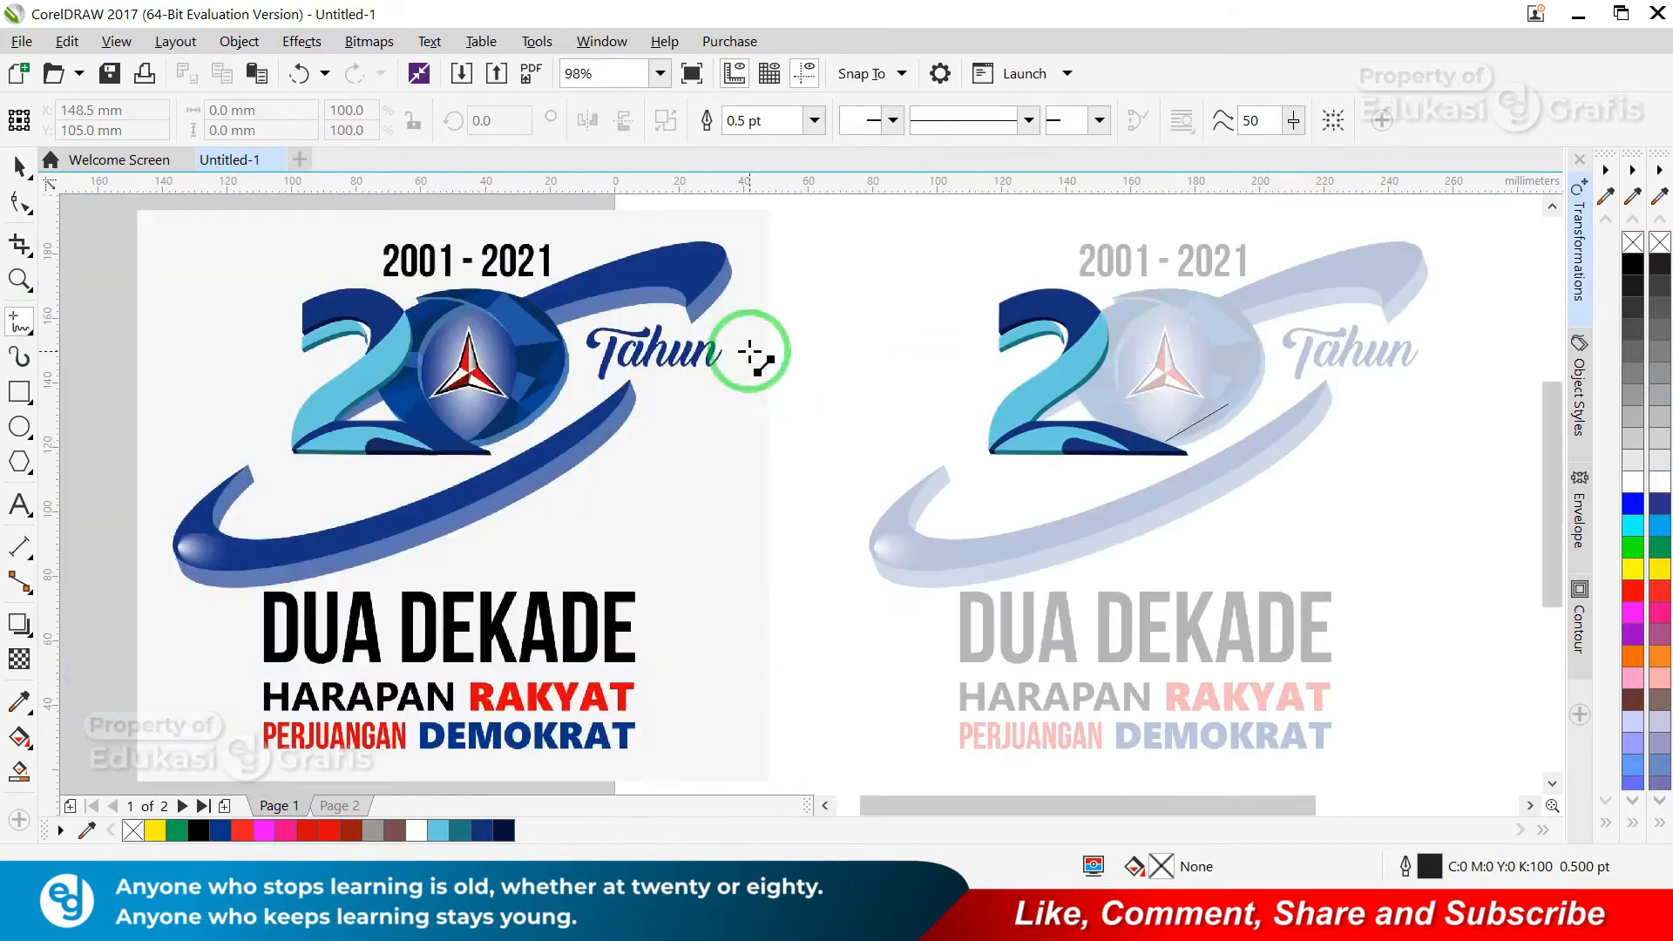
key(F2)
drag(1080, 254, 1296, 442)
click(599, 328)
- Align the line's upper end with the crescent's tip and bend the line to follow the crescent's inner edge
key(F2)
drag(593, 281, 775, 390)
key(F10)
drag(362, 459, 376, 455)
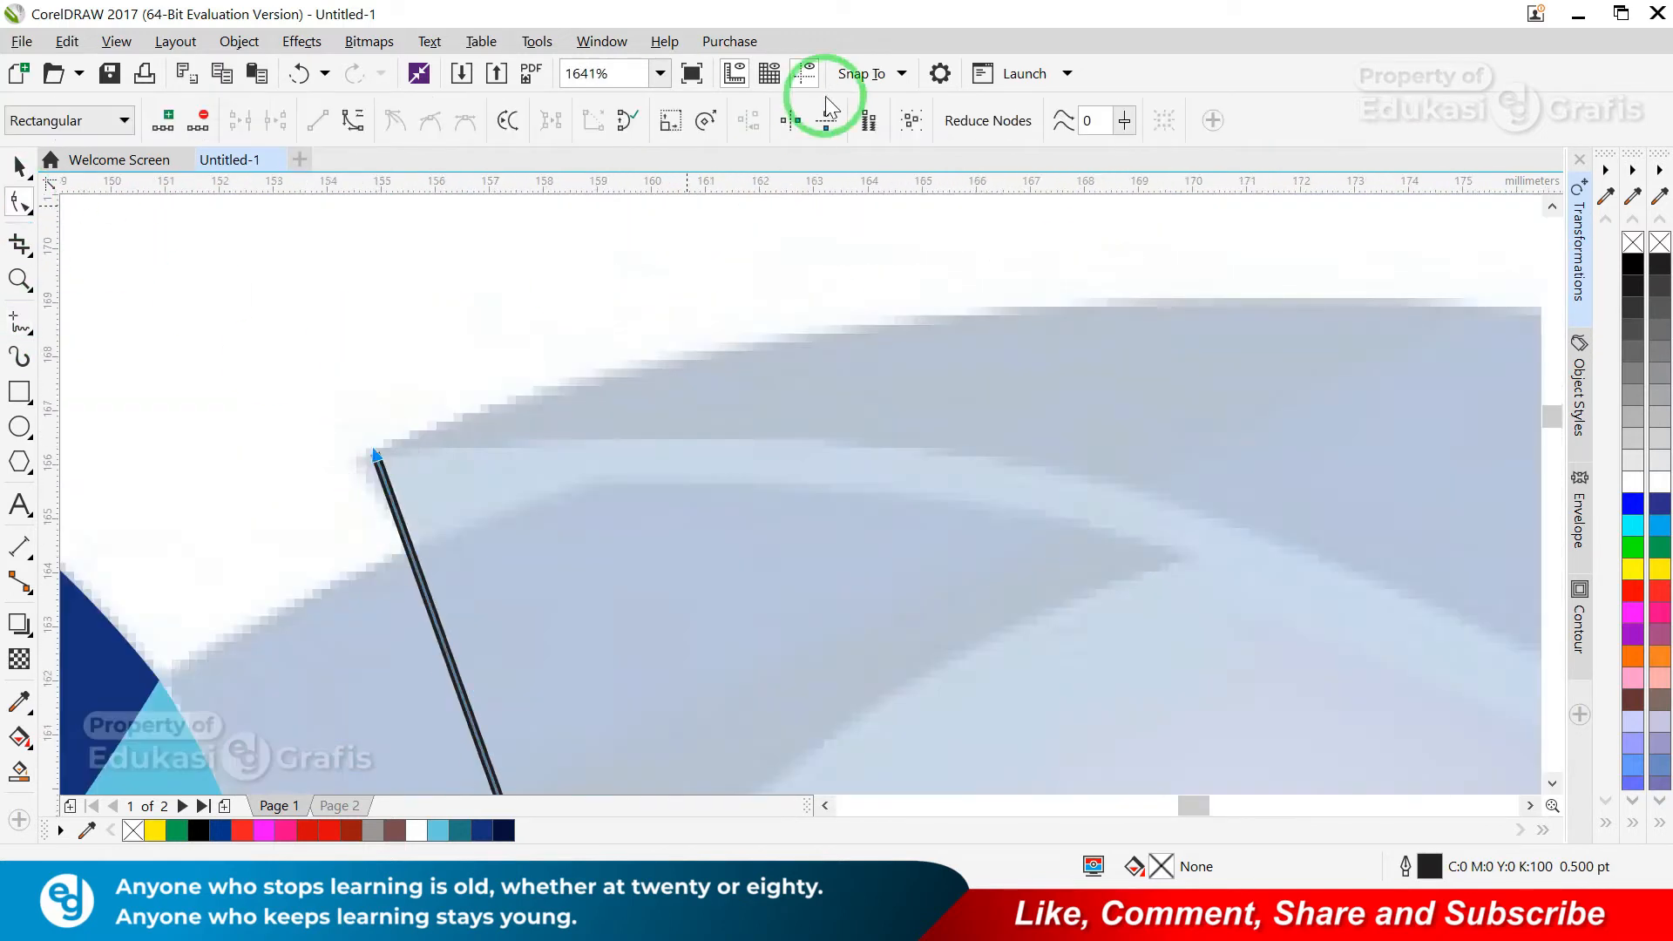
key(shift+F2)
drag(833, 526, 1091, 222)
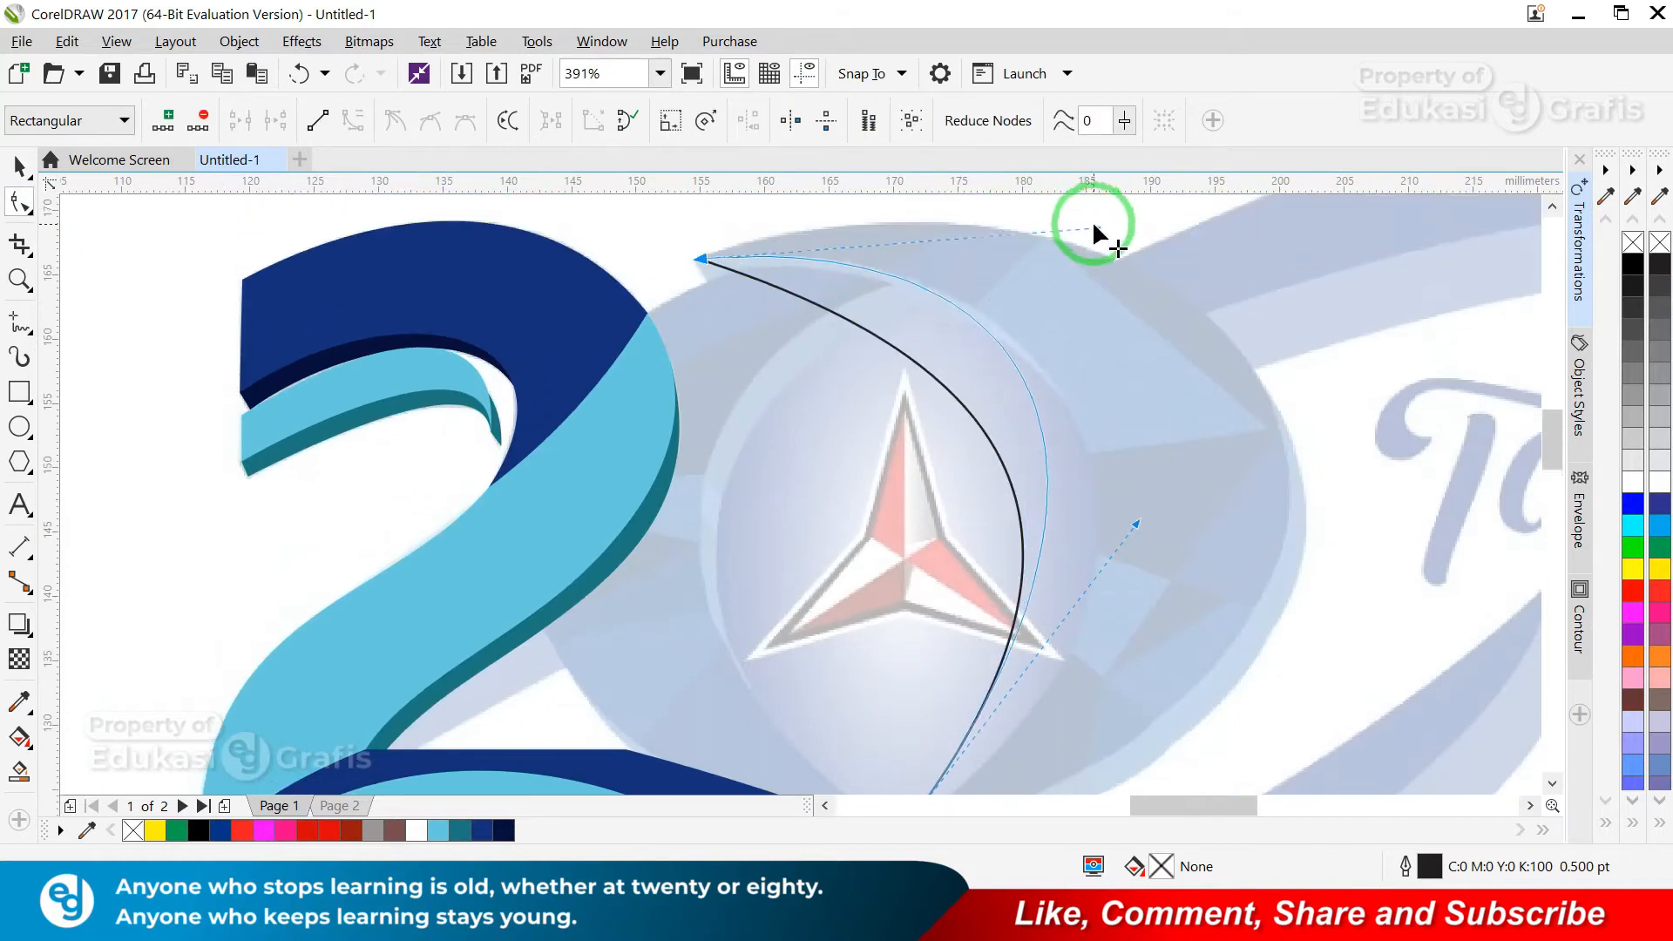
drag(1127, 508, 1251, 598)
drag(1105, 216, 1109, 214)
- Close the crescent with a second line between its tips and curve it along the zero's outer edge, about 46 mm by 47 mm overall
scroll(1110, 218, down, 1)
key(F2)
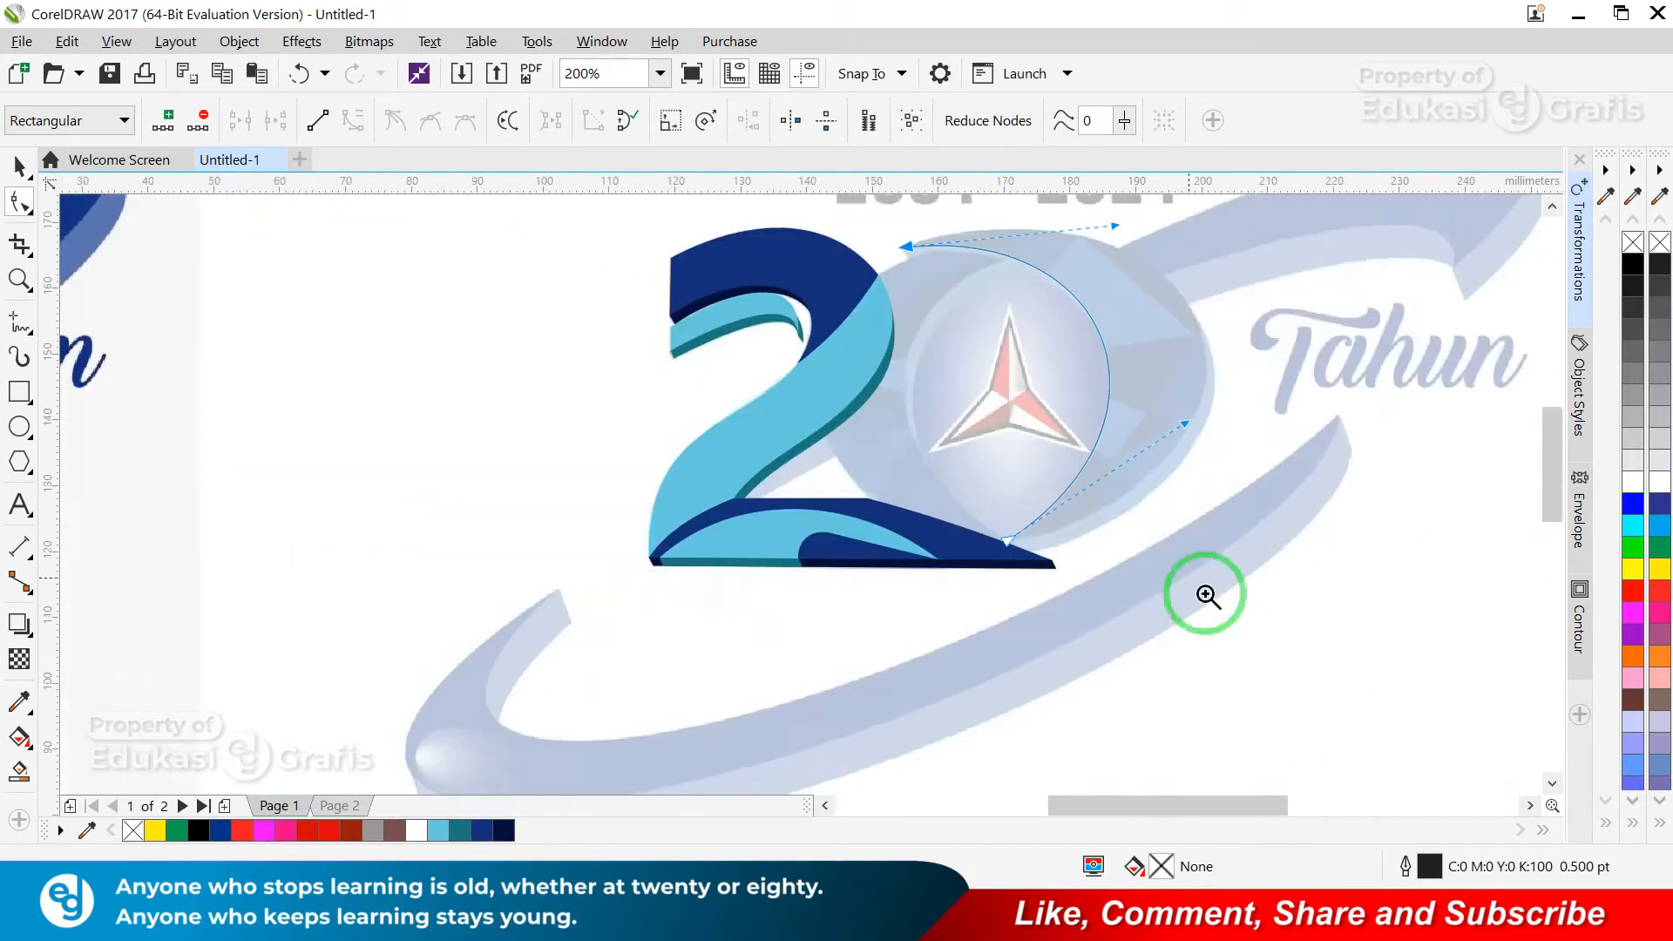
drag(1205, 593, 847, 198)
key(F5)
key(F10)
click(353, 122)
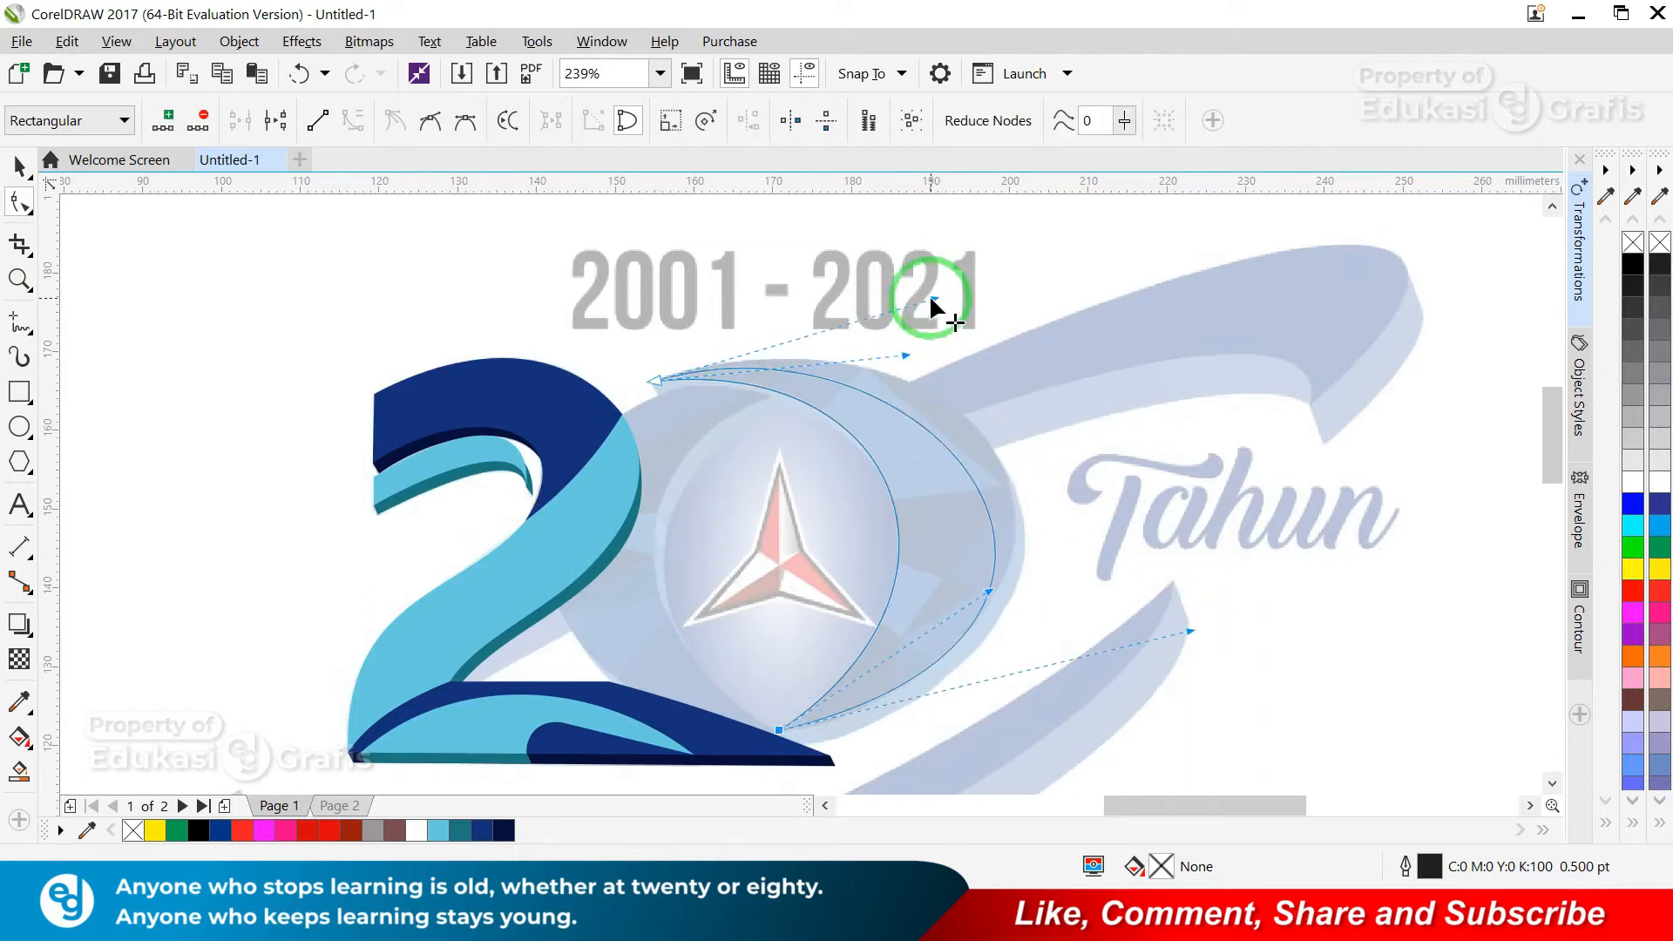
key(space)
click(971, 486)
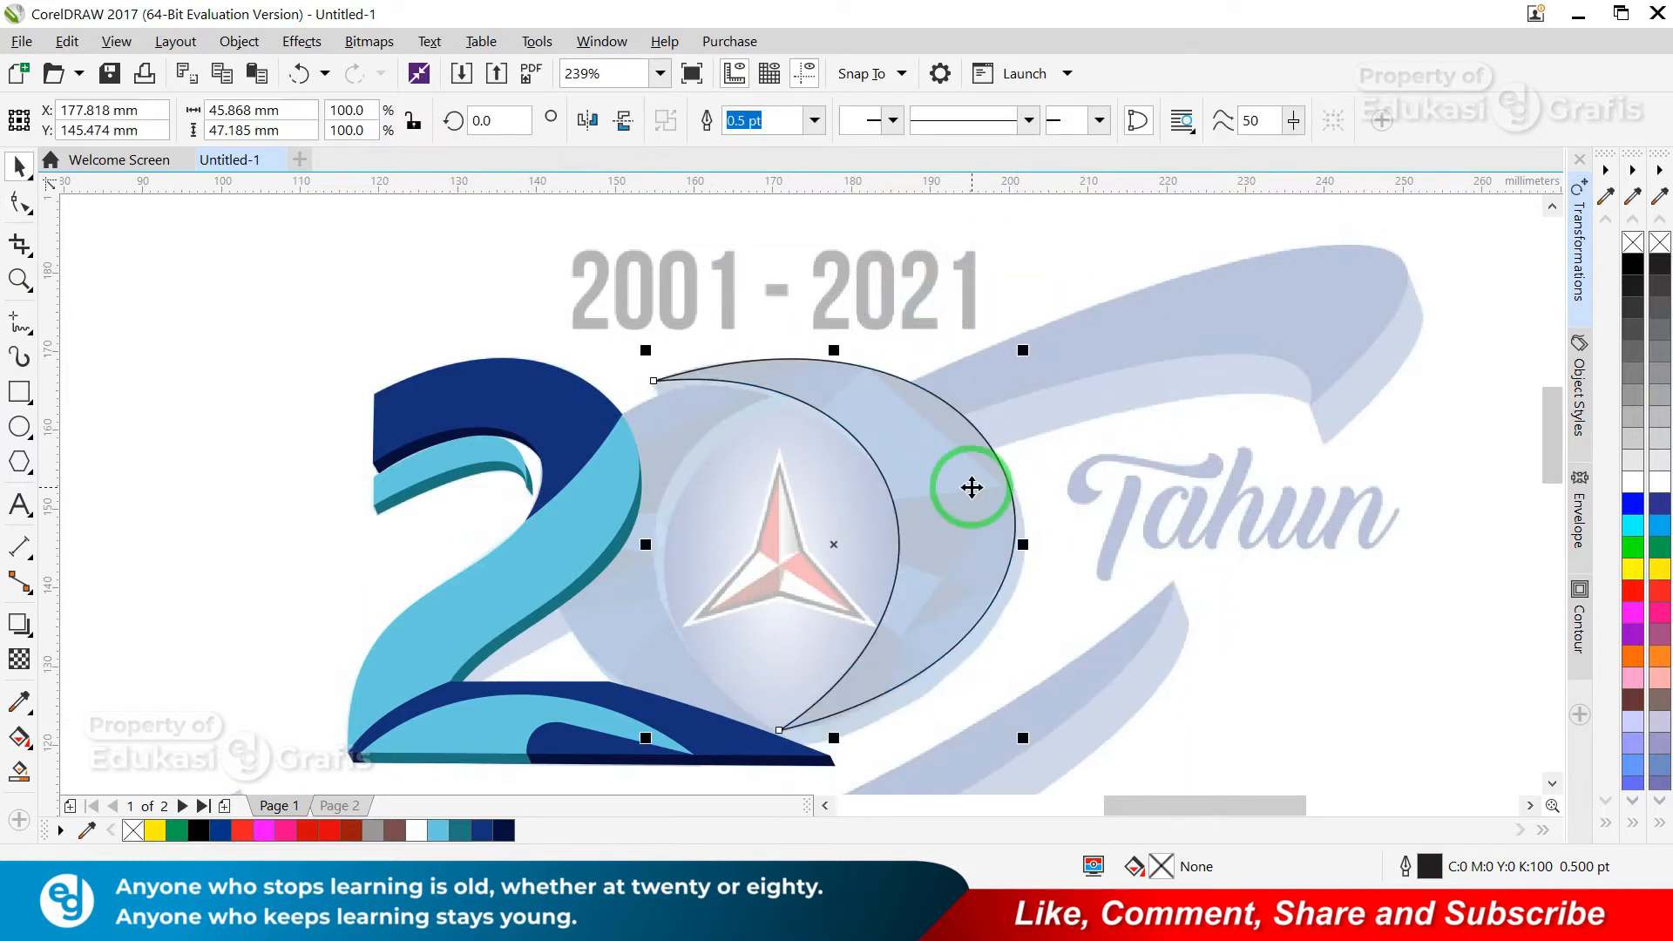
drag(627, 336, 1045, 749)
- Remove the transparency from the faded reference logo so the zero's facets can be traced in full color
key(F4)
key(F2)
drag(363, 226, 1194, 421)
click(1133, 348)
click(19, 659)
click(19, 121)
click(19, 166)
- Set yellow as the outline color of the crescent and as the default outline color for new objects
scroll(1449, 448, down, 3)
scroll(1429, 446, up, 5)
click(1039, 575)
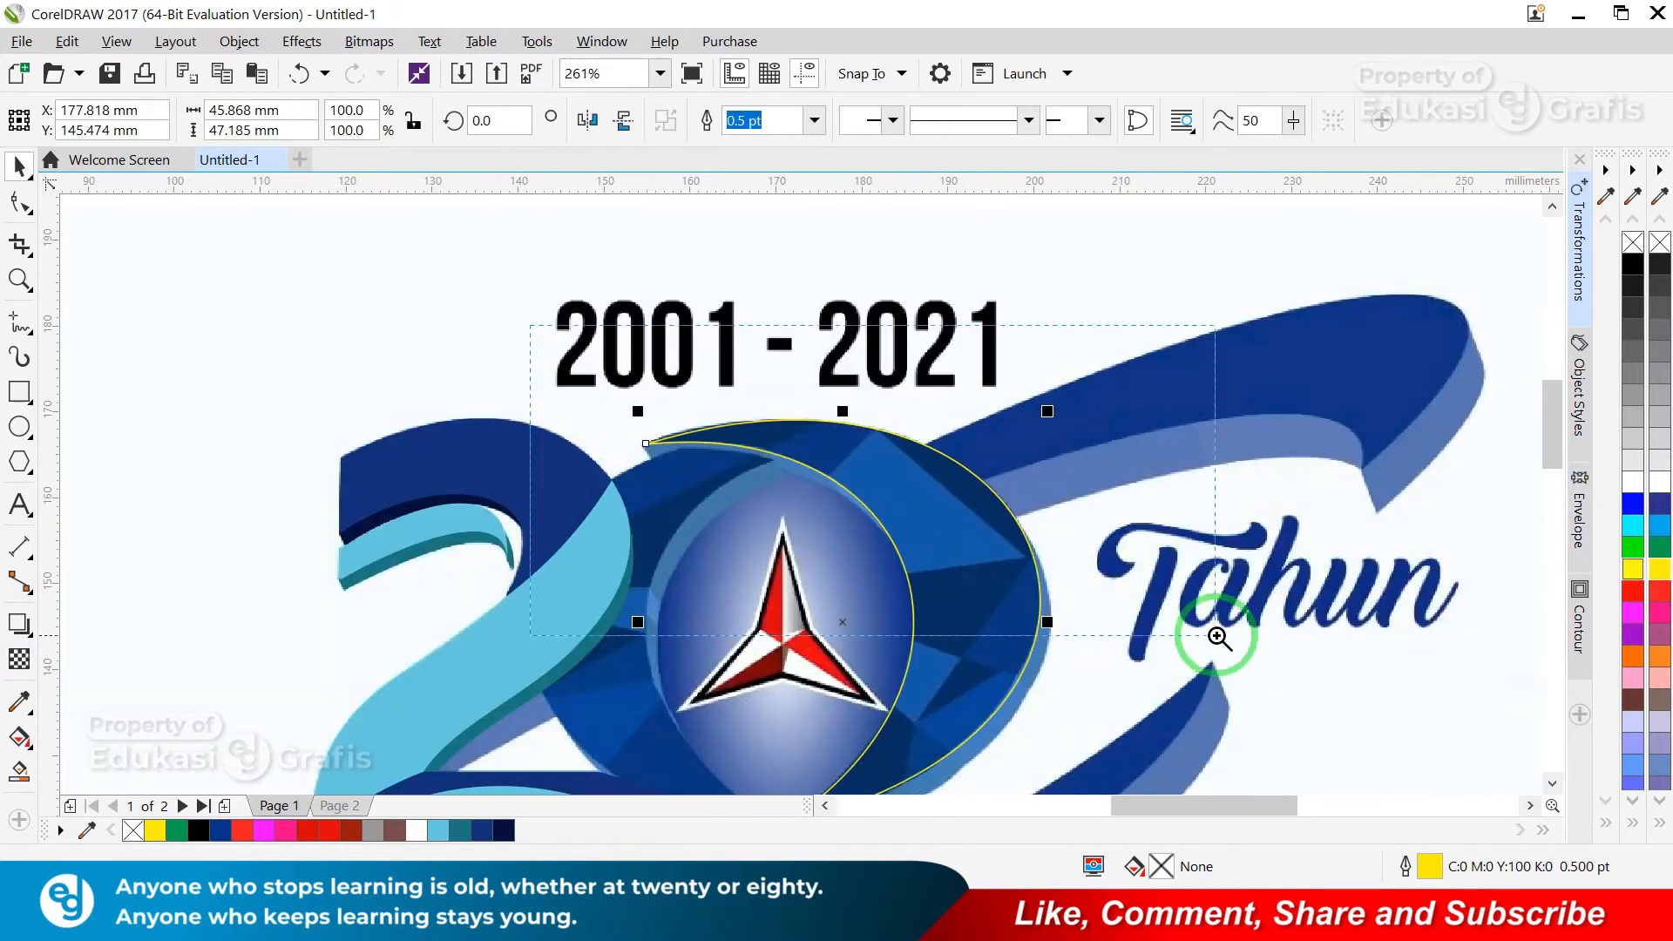
drag(1218, 636, 1217, 636)
key(Escape)
key(F12)
key(Escape)
- Intersect a freehand cutting shape with the crescent to separate the dark facet at its pointed tip, and delete the cutting shape
click(20, 323)
click(542, 474)
double_click(772, 324)
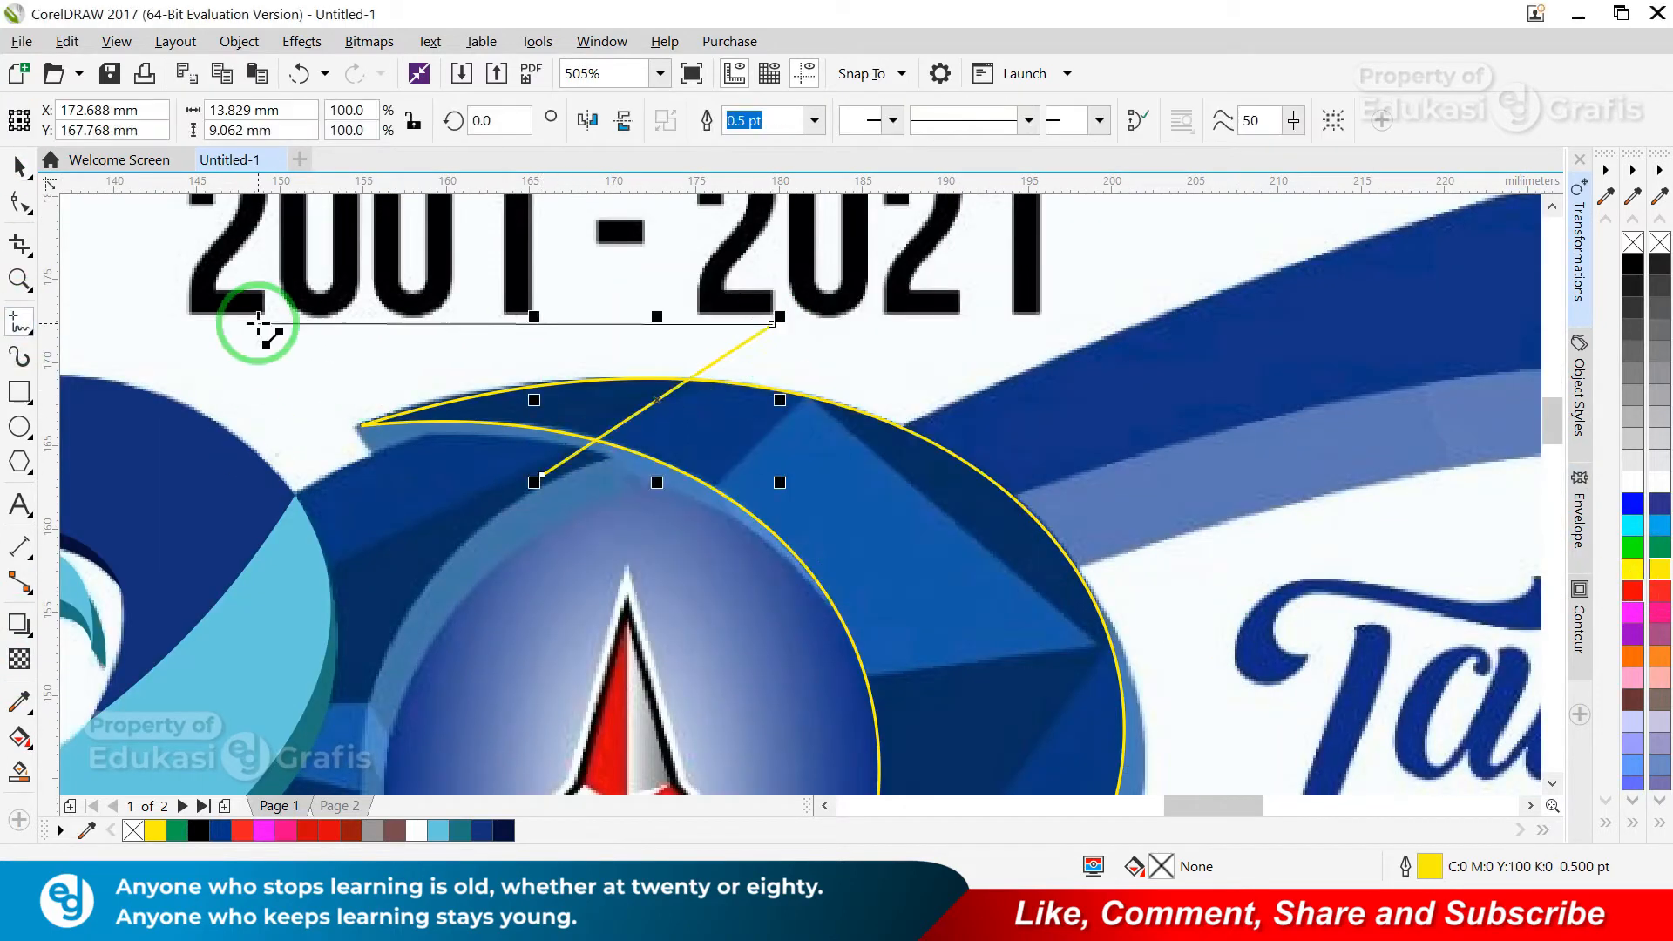
click(543, 475)
key(space)
shift+click(698, 433)
click(786, 122)
click(470, 324)
key(Delete)
- Cut the next crescent facet along the edge between the dark blue and bright blue areas using a second freehand shape
click(21, 323)
drag(496, 283, 977, 608)
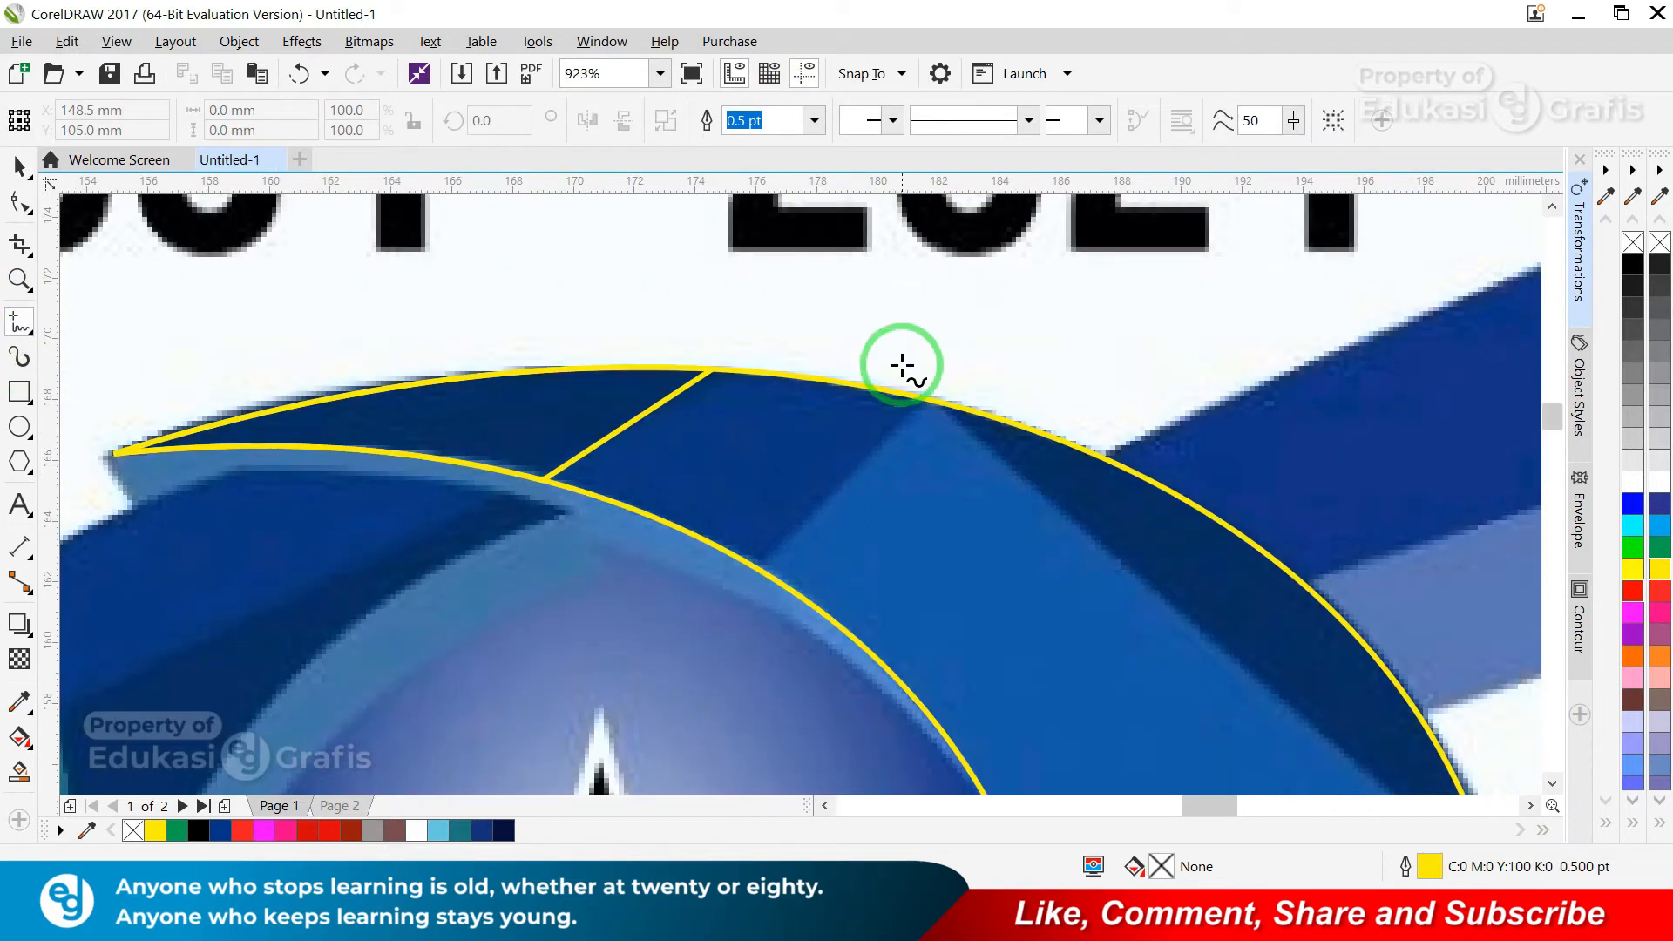
click(691, 628)
click(436, 527)
click(606, 271)
click(1003, 331)
key(space)
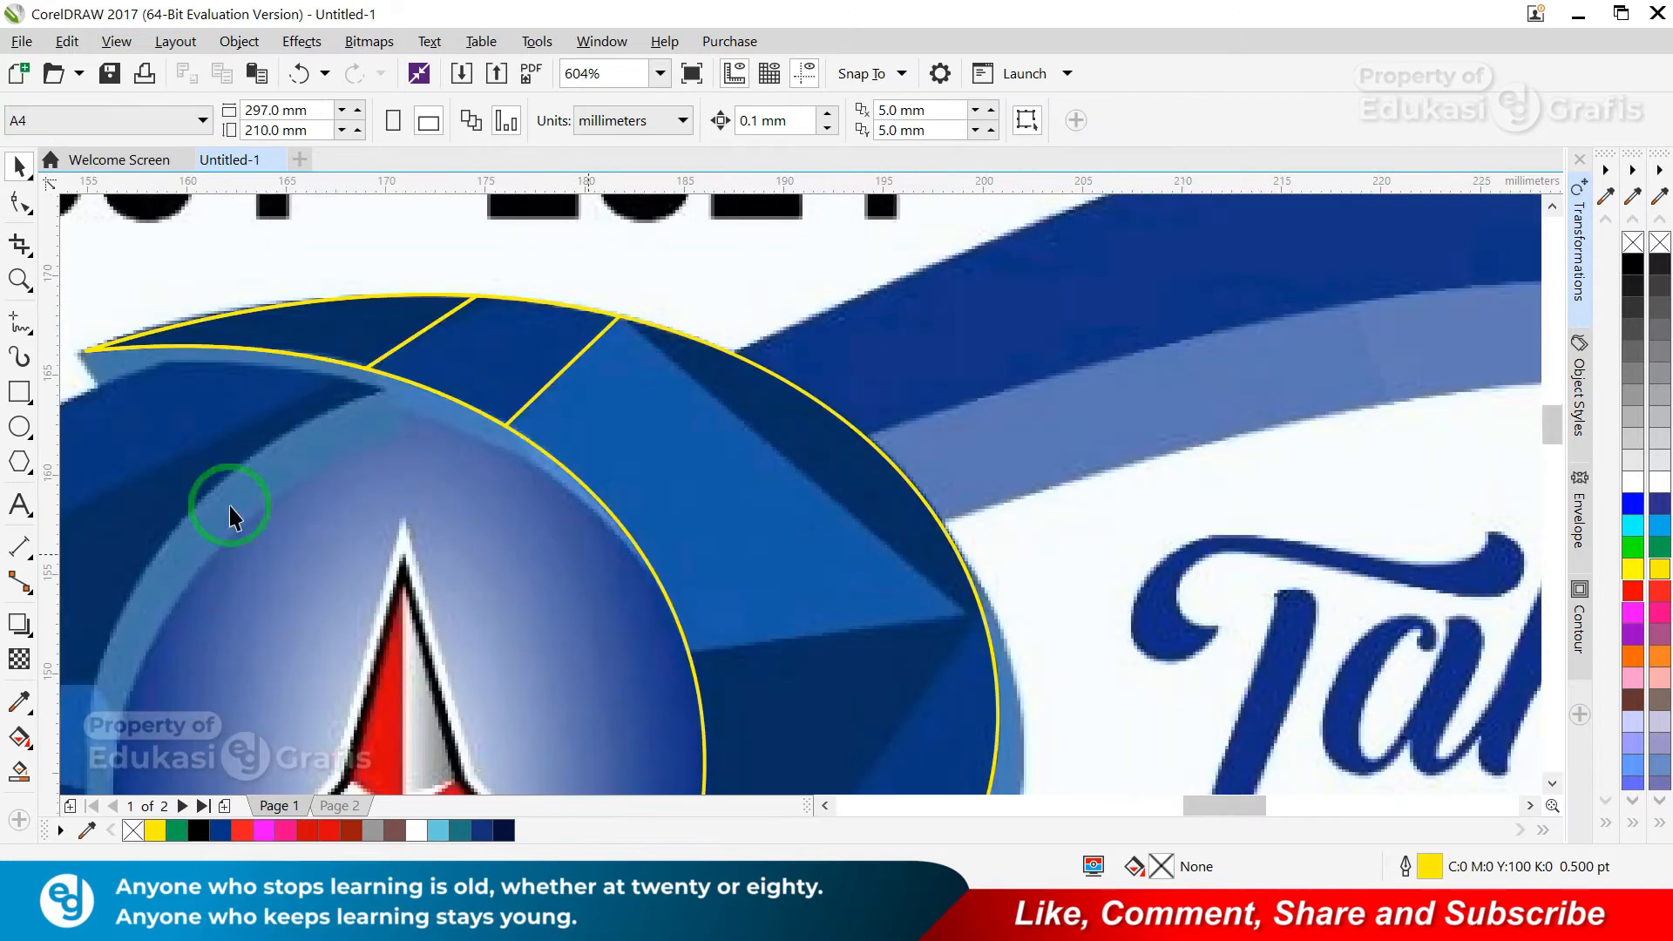
- Draw a closed freehand cutting shape around the crescent's dark outer upper-right facet and the dark four-sided facet beneath it
key(space)
click(619, 317)
click(971, 618)
scroll(1251, 586, up, 2)
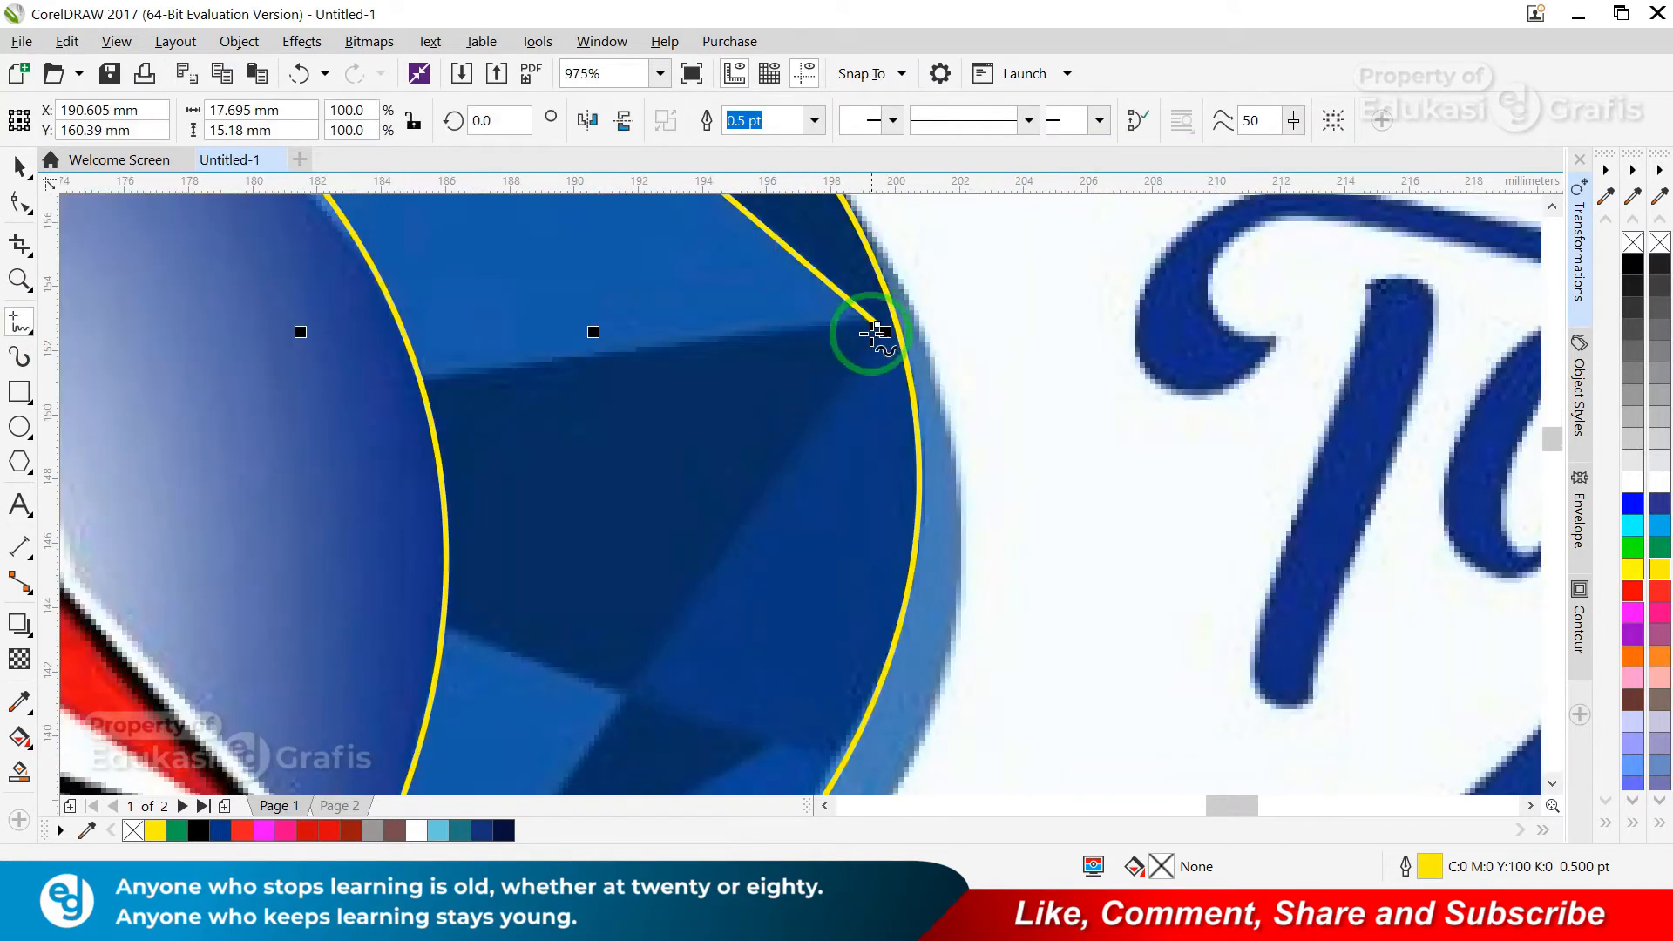
double_click(628, 694)
click(959, 249)
scroll(959, 252, down, 3)
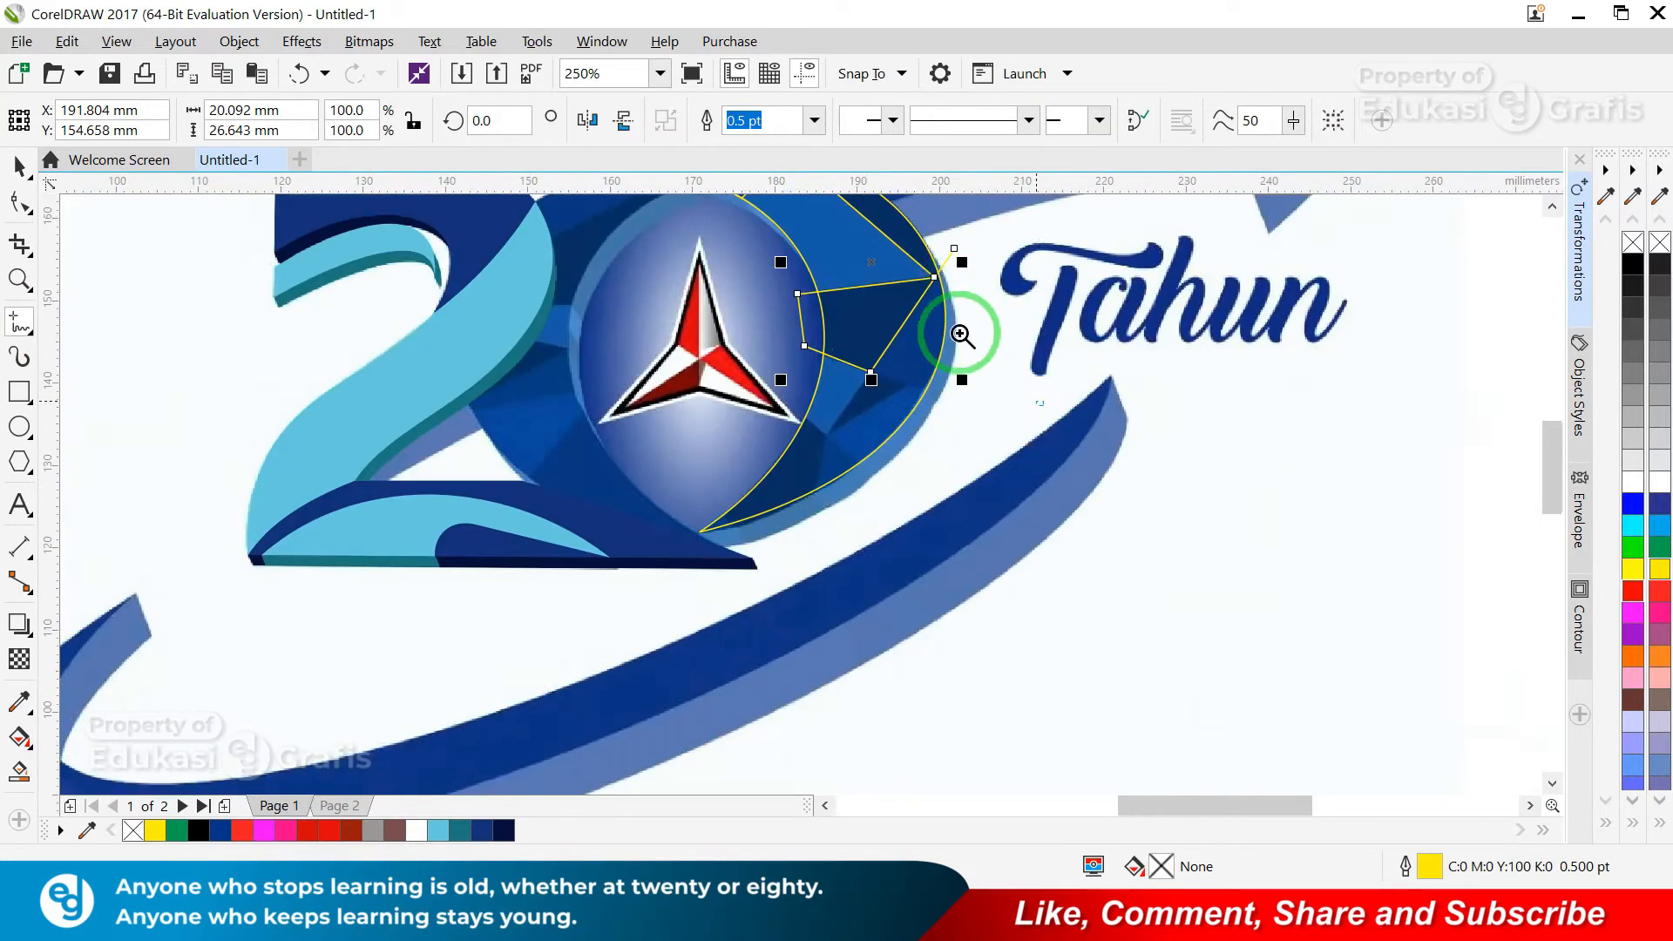
scroll(866, 219, up, 1)
click(680, 385)
click(950, 538)
- Intersect the cutting shape with the crescent to separate the two dark facets, and delete the cutting shape
key(space)
shift+click(920, 614)
click(782, 120)
click(990, 451)
key(Delete)
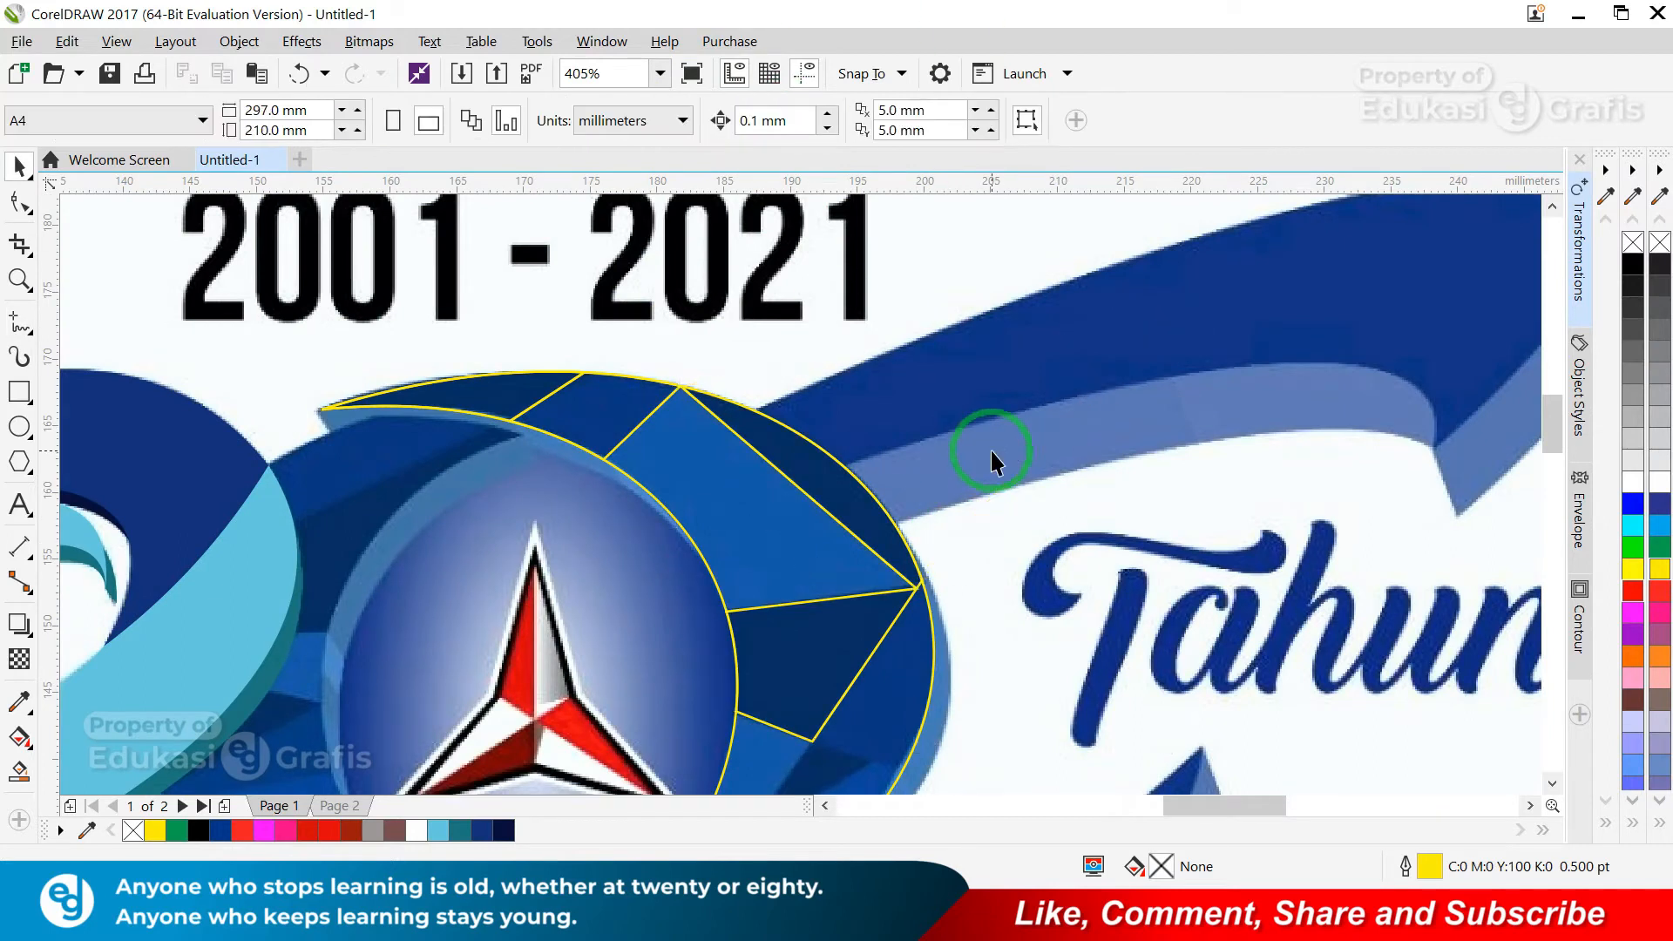
- Cut out the blue facet on the crescent's outer right edge, beside the dark four-sided facet
click(893, 538)
scroll(893, 538, down, 1)
drag(1000, 710, 1117, 753)
- Draw the small dark triangular facet as a closed freehand shape starting at the four-sided facet's lowest corner
key(F5)
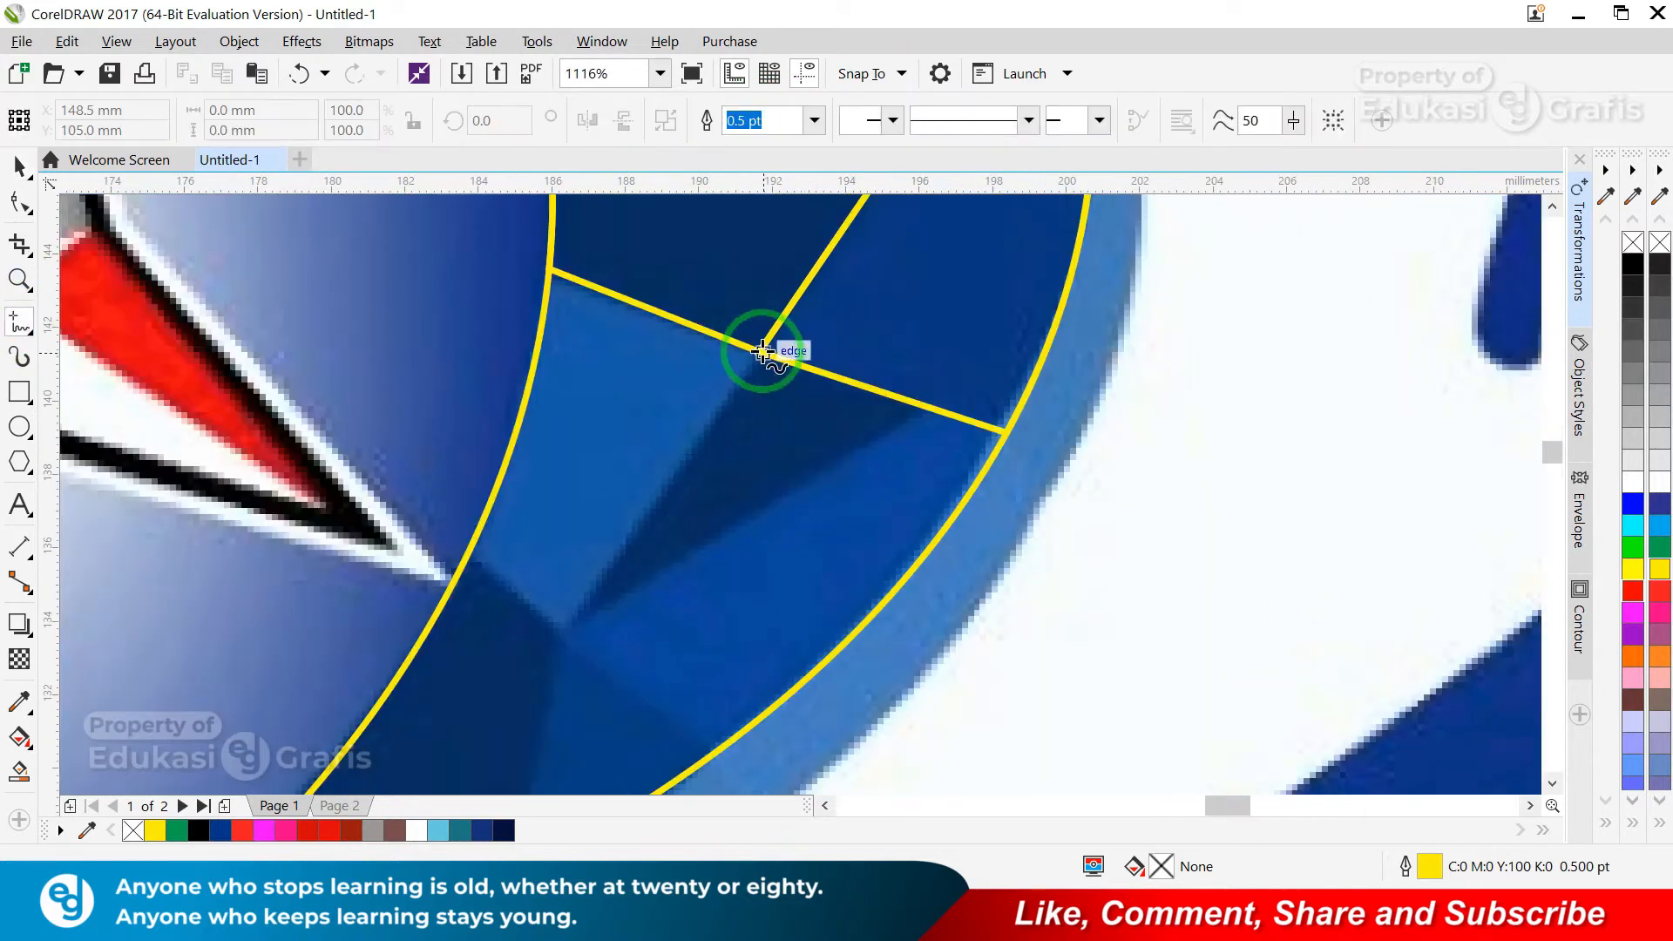
click(762, 351)
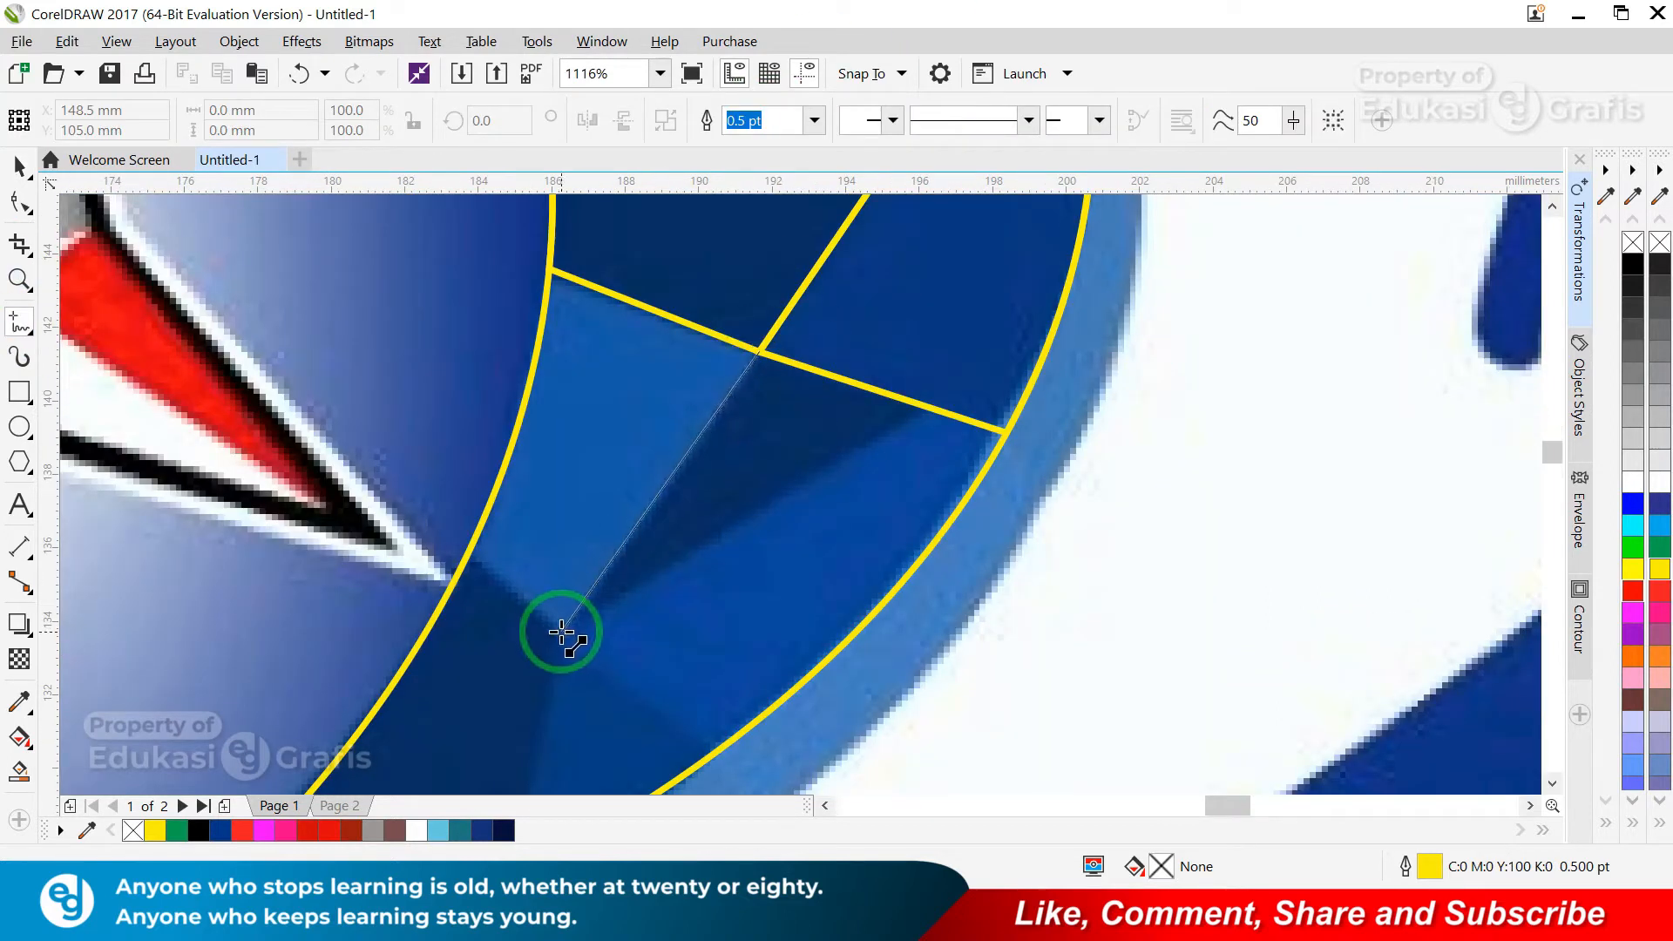
click(561, 633)
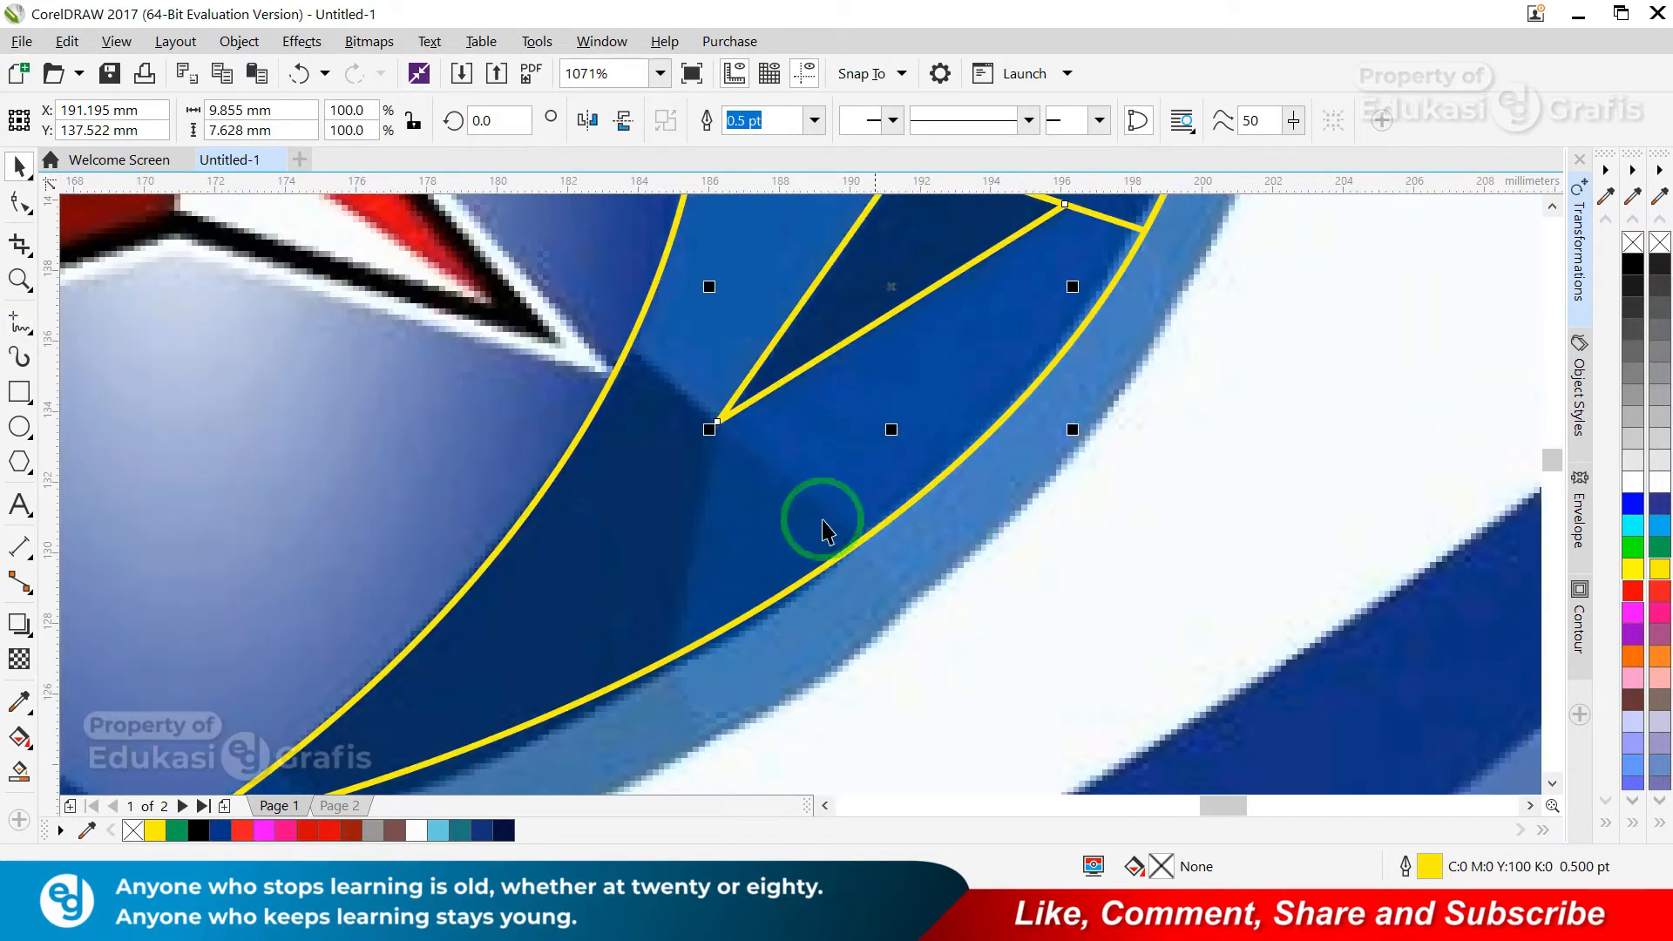
key(Escape)
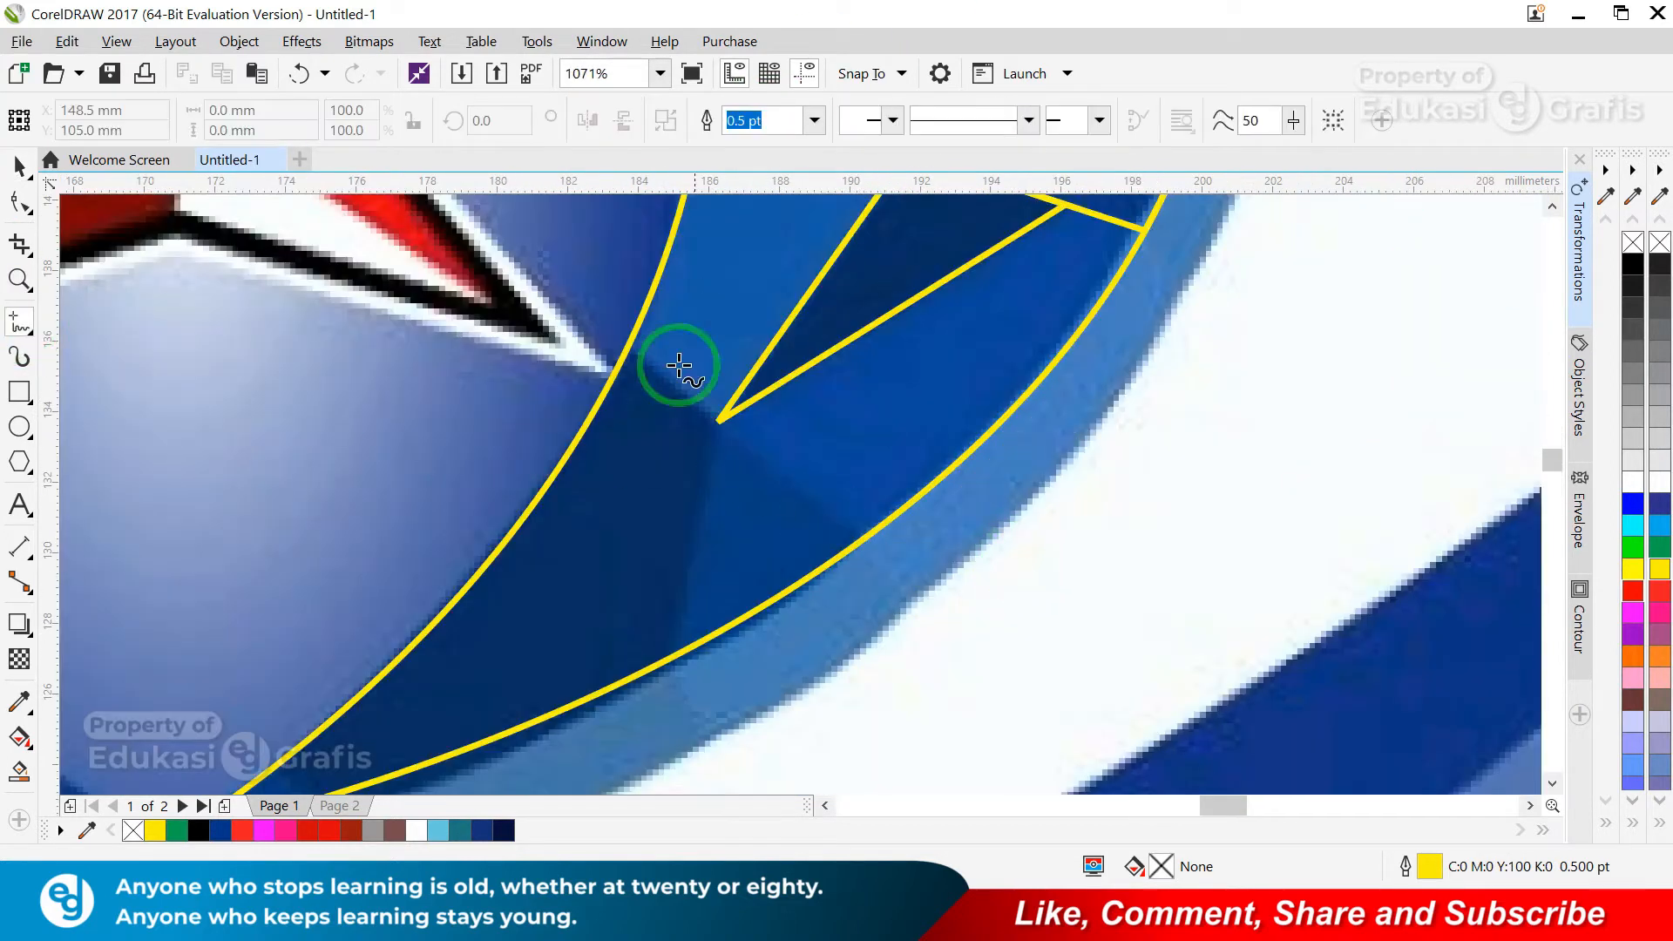
- Intersect a freehand cutting shape with the crescent to separate its lower end below the dark triangle, and delete the cutting shape
click(902, 571)
scroll(854, 315, down, 2)
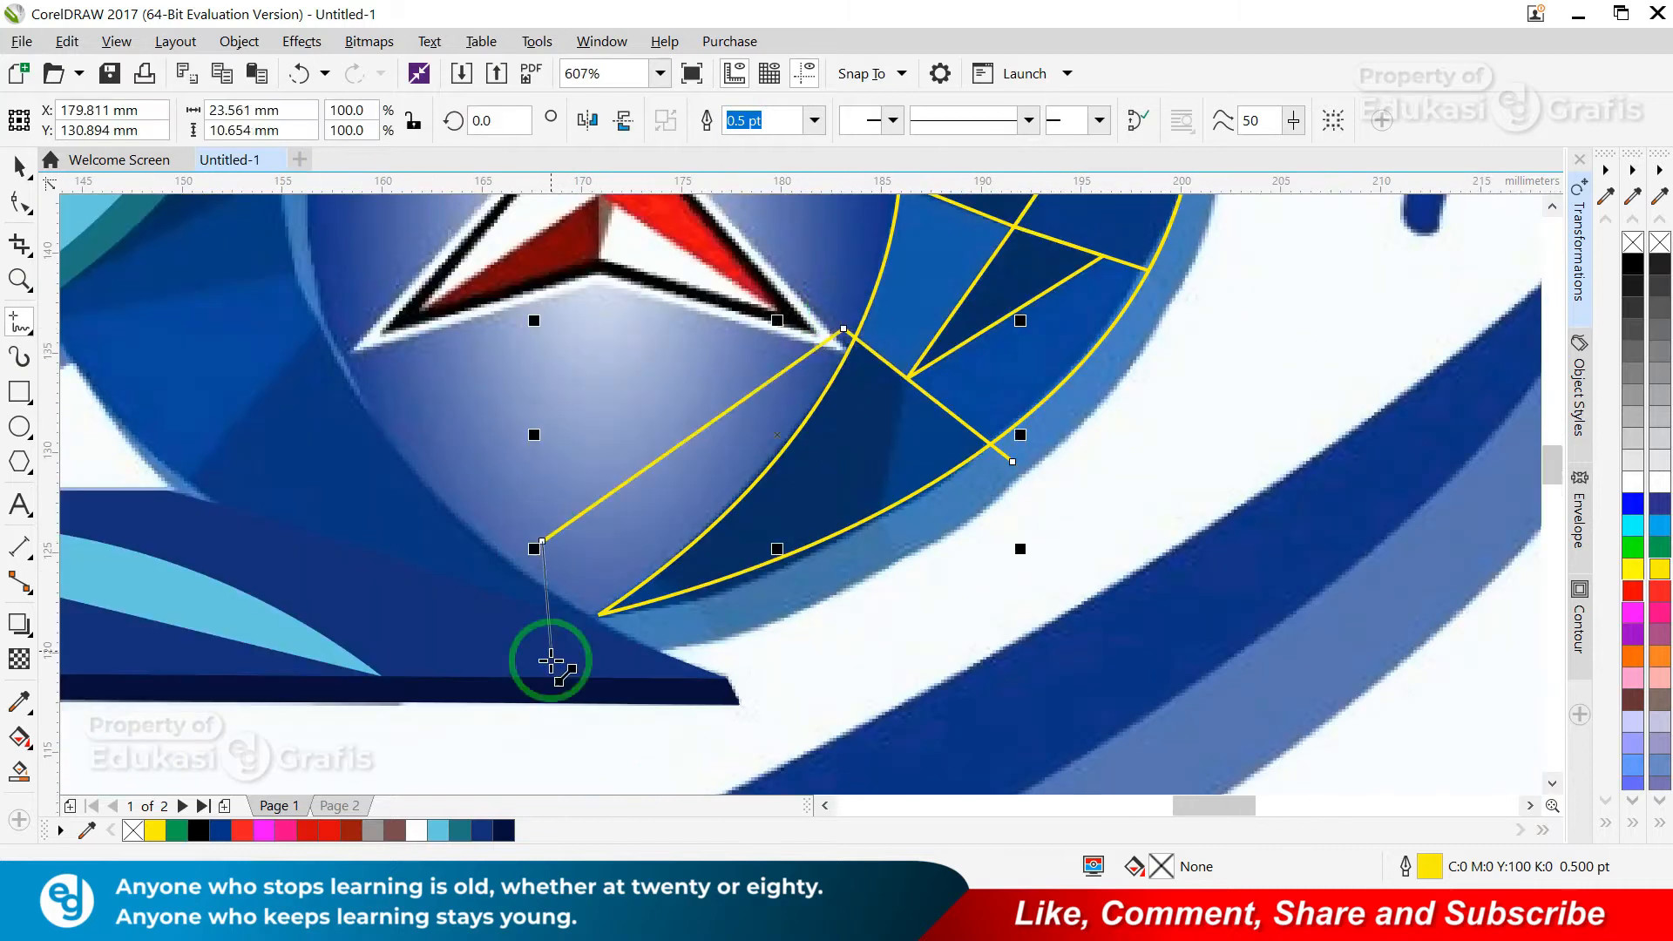
click(1015, 460)
key(space)
shift+click(1028, 411)
click(777, 120)
click(669, 451)
key(Delete)
- Separate the outer blue facet from the crescent's dark lower end with another intersecting freehand shape, and delete that shape
click(19, 322)
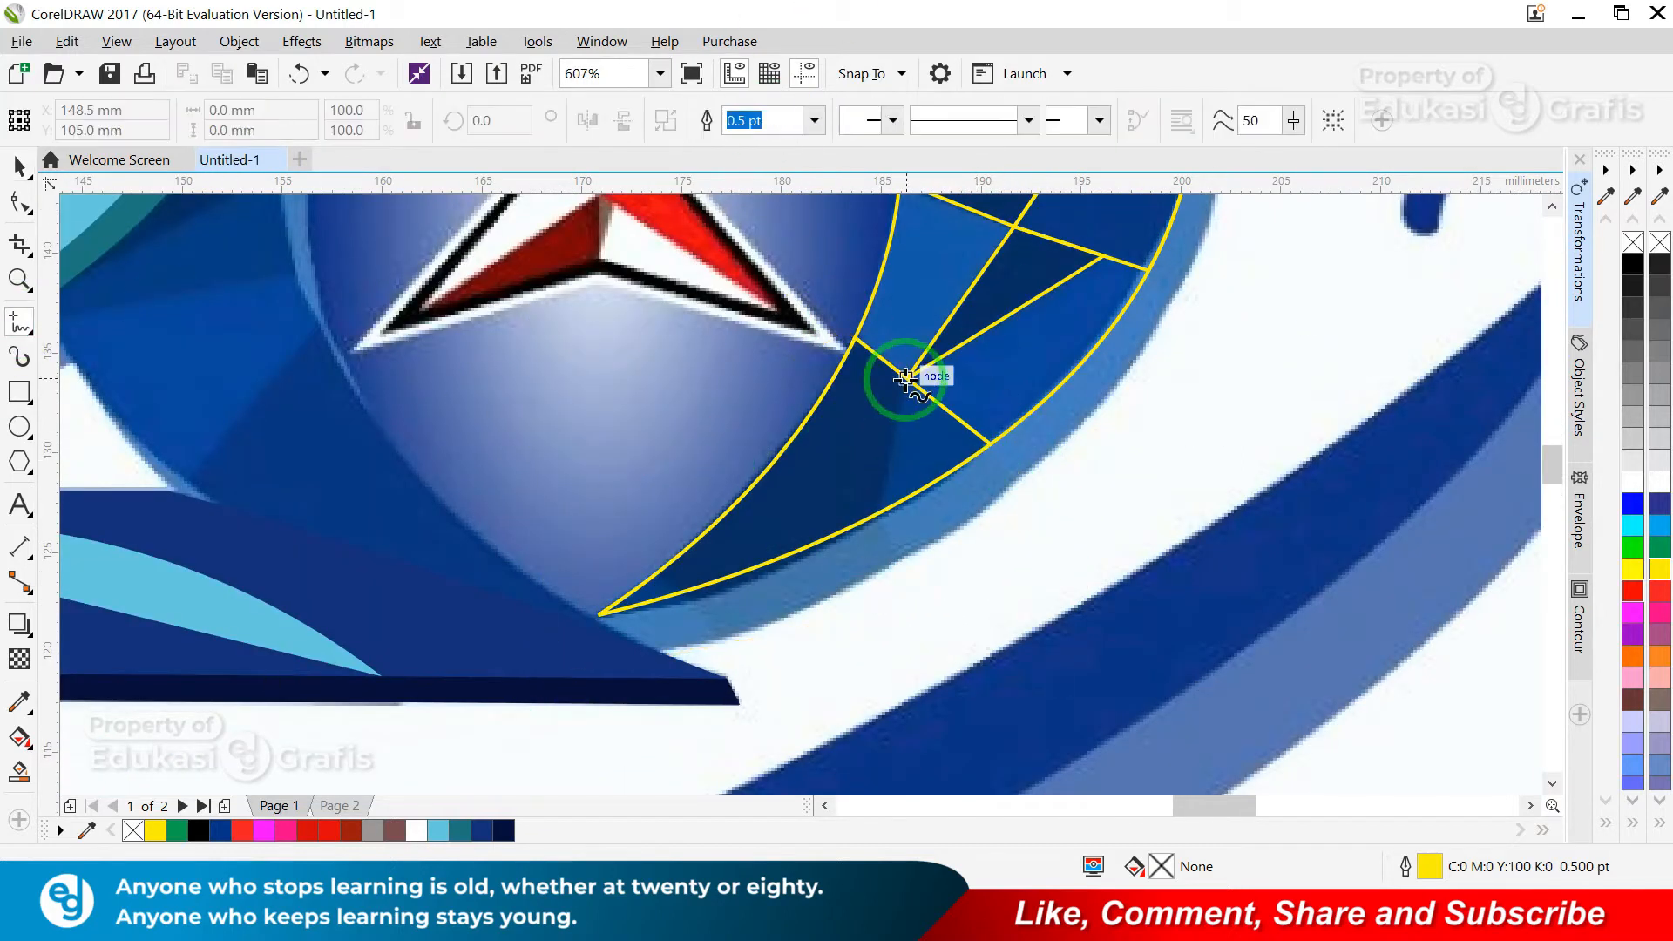
click(871, 585)
key(space)
shift+click(871, 436)
click(776, 121)
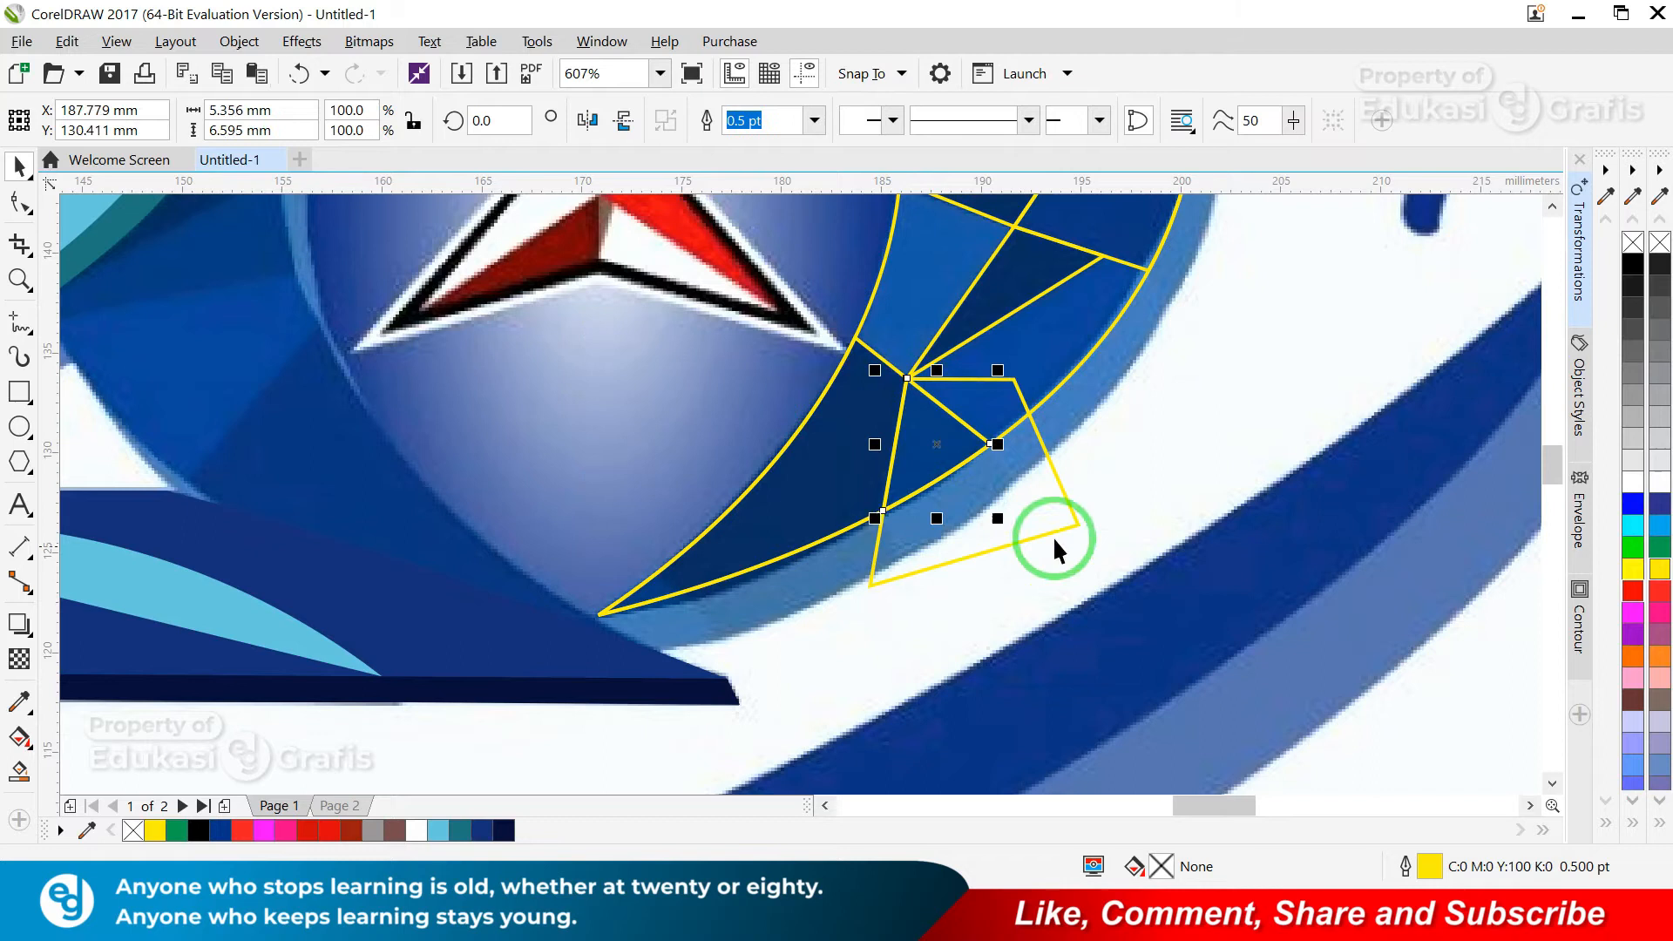
click(1053, 532)
key(Delete)
- Draw a closed freehand triangle over the crescent's lower tip as a cutting shape
scroll(1015, 426, down, 3)
key(F2)
drag(226, 266, 637, 431)
scroll(986, 710, down, 4)
scroll(1080, 705, up, 4)
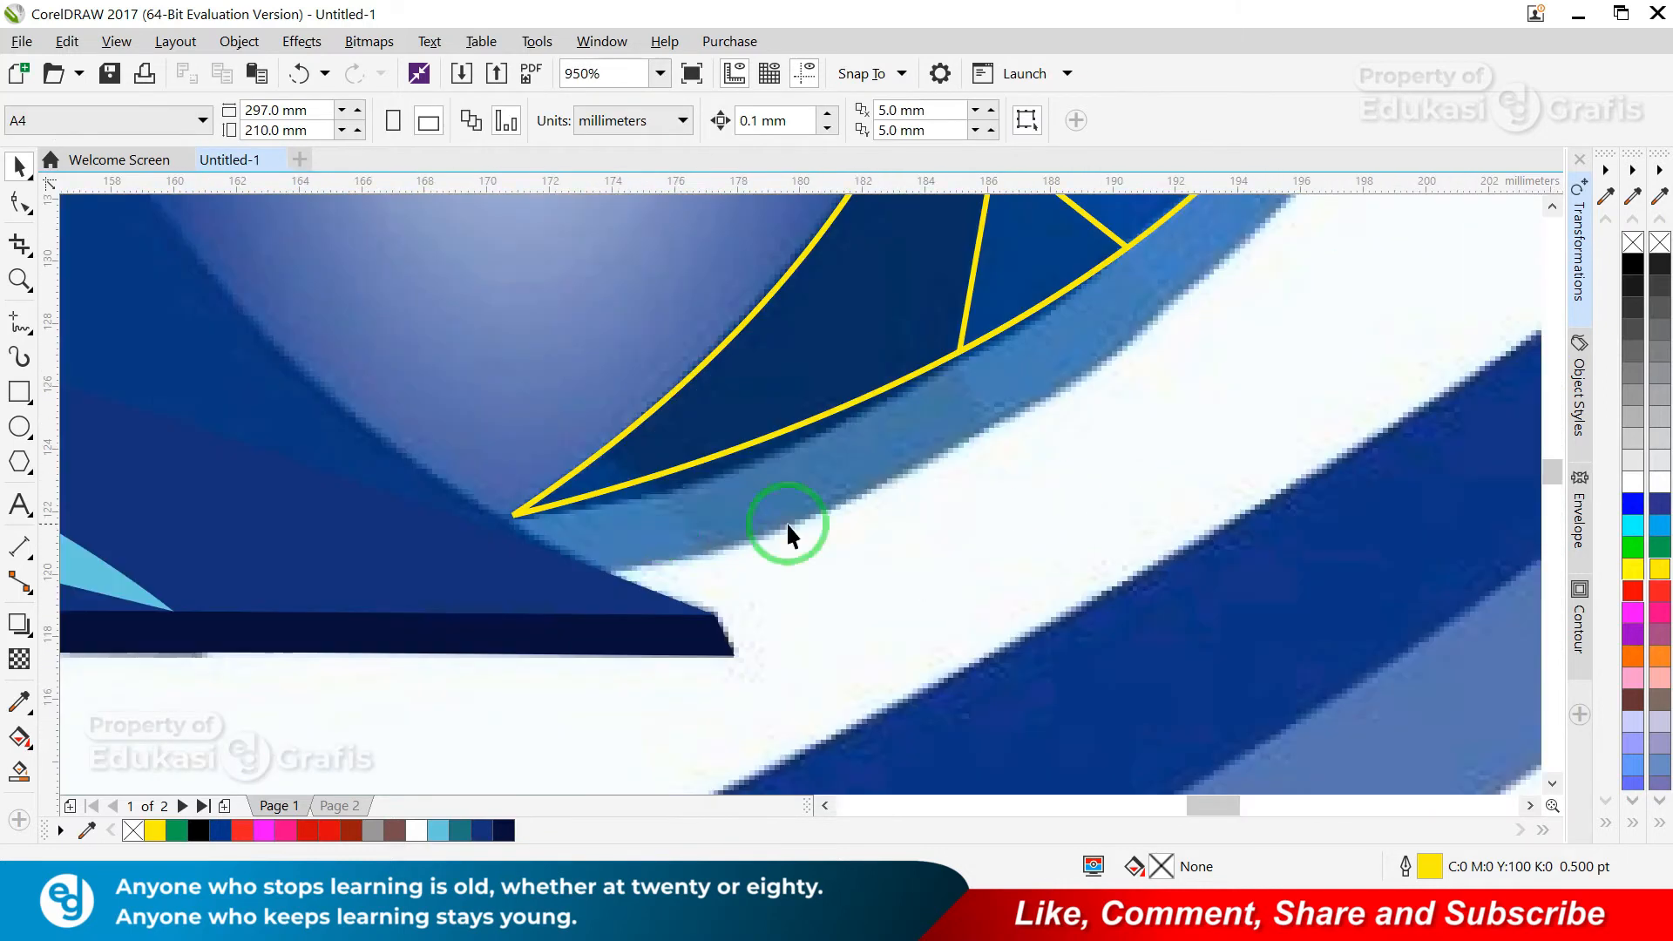
click(19, 324)
click(558, 402)
double_click(746, 581)
double_click(339, 564)
click(558, 400)
- Intersect the triangle with the crescent's dark lower end to separate the small tip facet, and delete the triangle
scroll(754, 411, down, 2)
scroll(805, 416, down, 2)
scroll(802, 332, up, 2)
key(space)
shift+click(821, 365)
click(777, 120)
click(742, 711)
key(Delete)
key(ctrl+z)
click(718, 678)
key(Delete)
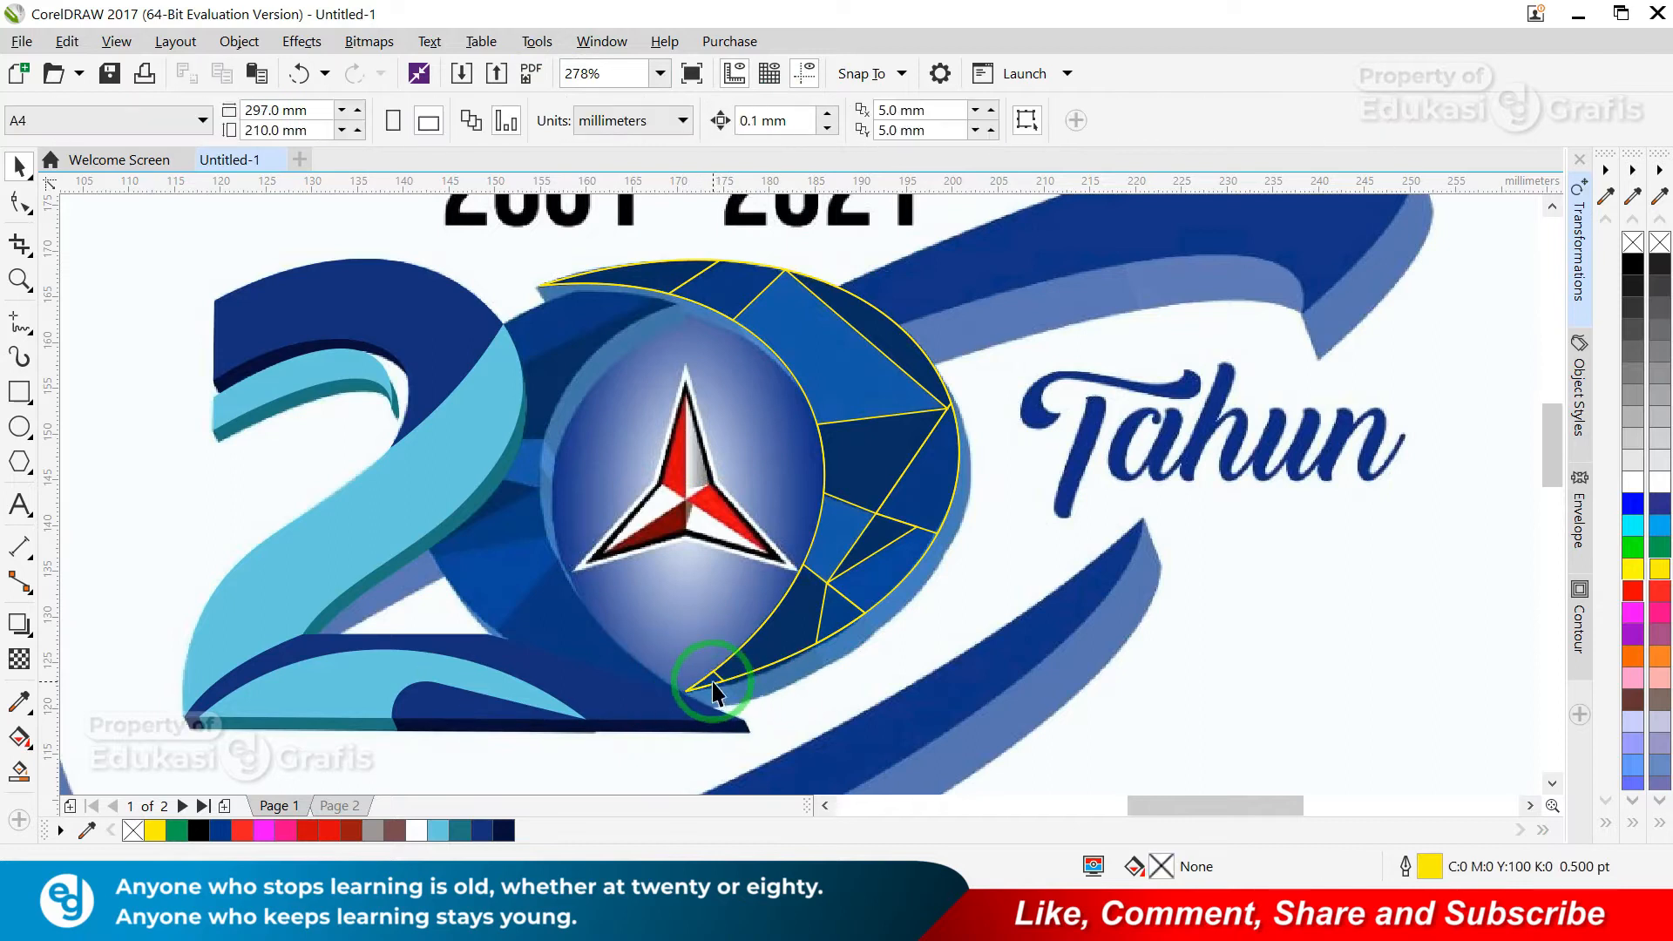
- Apply uniform transparency to the reference logo behind the tracing
key(F4)
click(1102, 342)
click(19, 660)
click(54, 120)
click(19, 166)
scroll(1162, 460, up, 3)
click(1168, 418)
- Fill the crescent's small lower tip facet with the blue sampled from the same spot on the full-color reference
key(F4)
scroll(1275, 394, up, 3)
scroll(929, 580, up, 2)
click(746, 497)
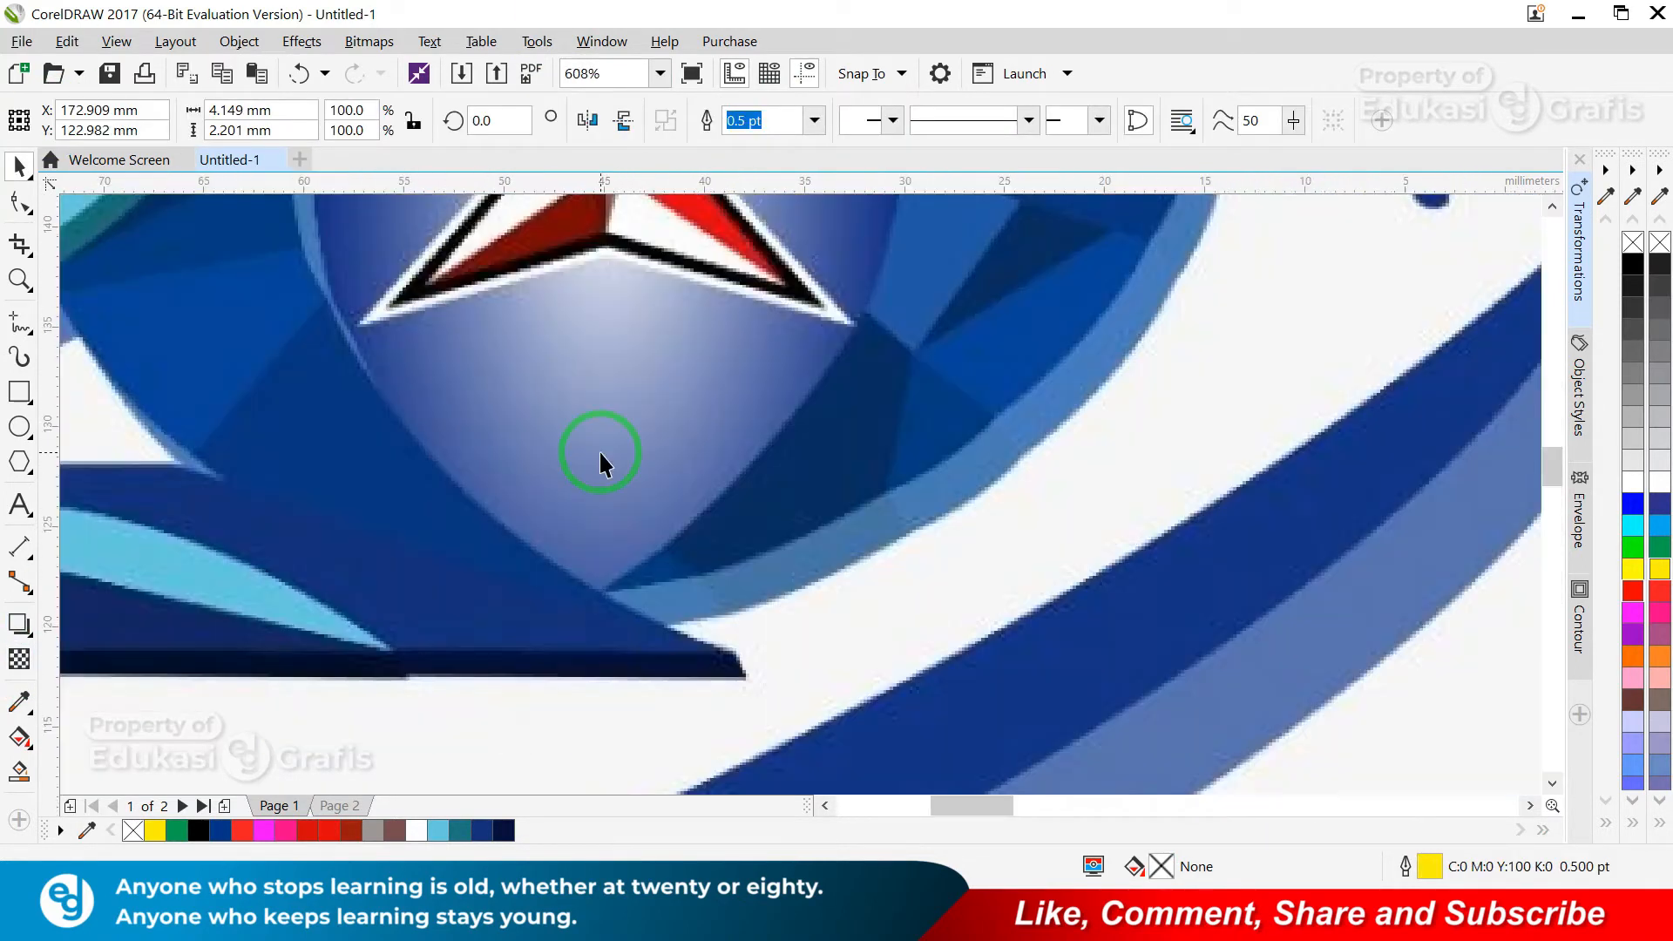
key(shift+F11)
click(672, 567)
key(Return)
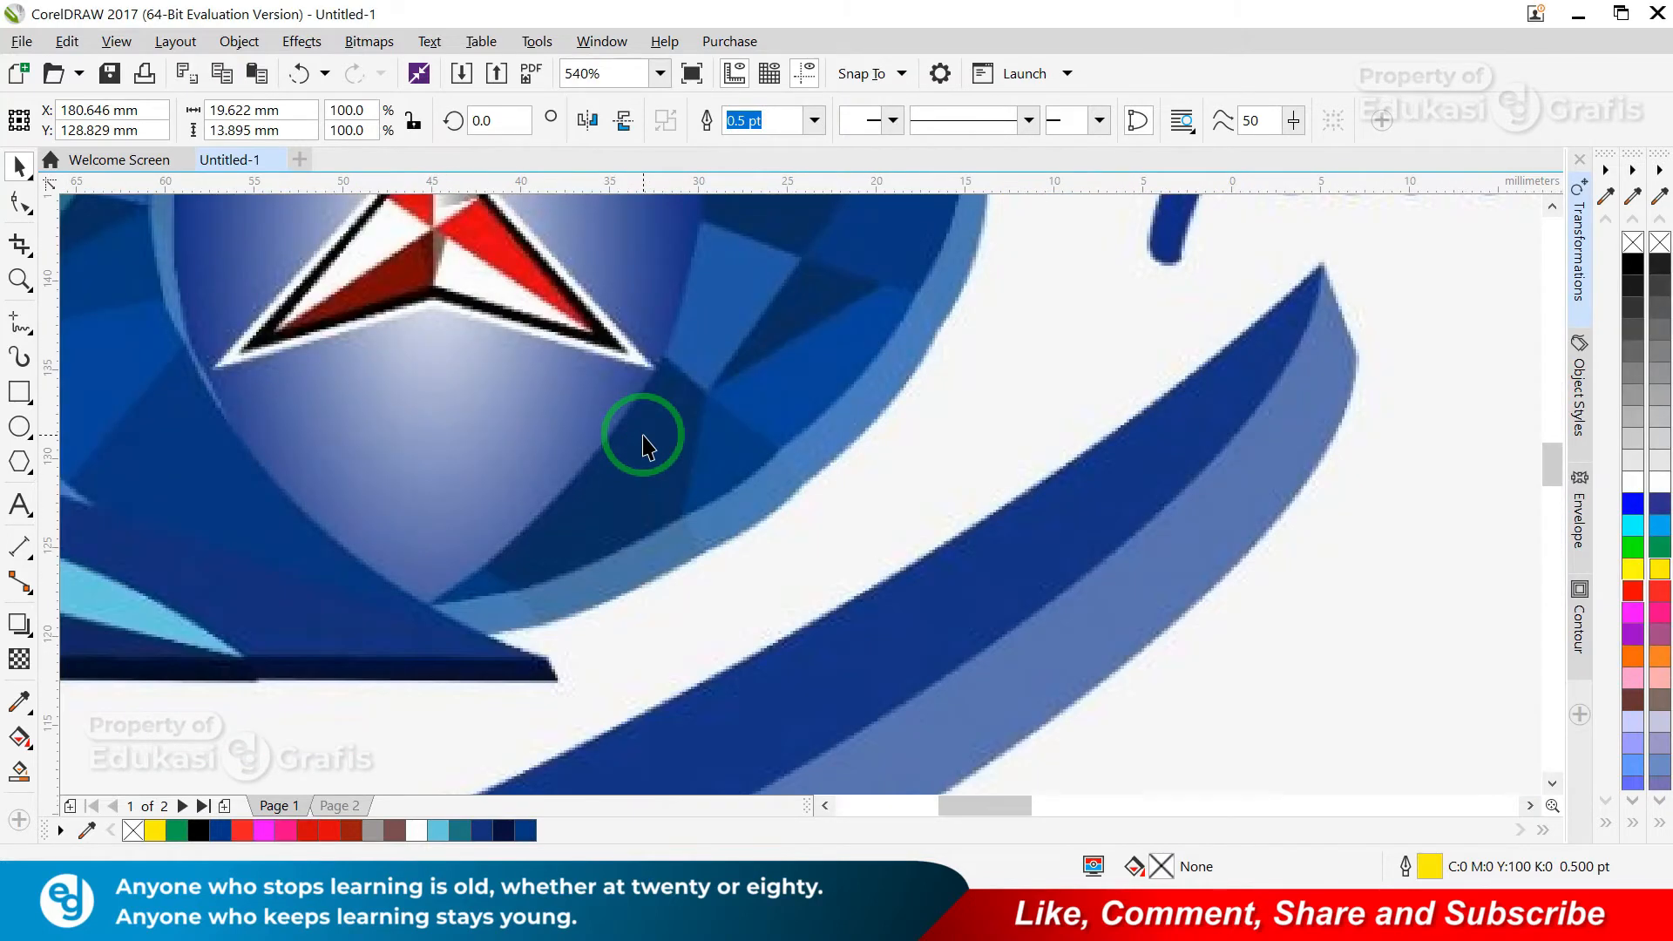
- Fill the large dark lower facet with its sampled reference color and the blue facet beside it with #023E84
key(shift+F11)
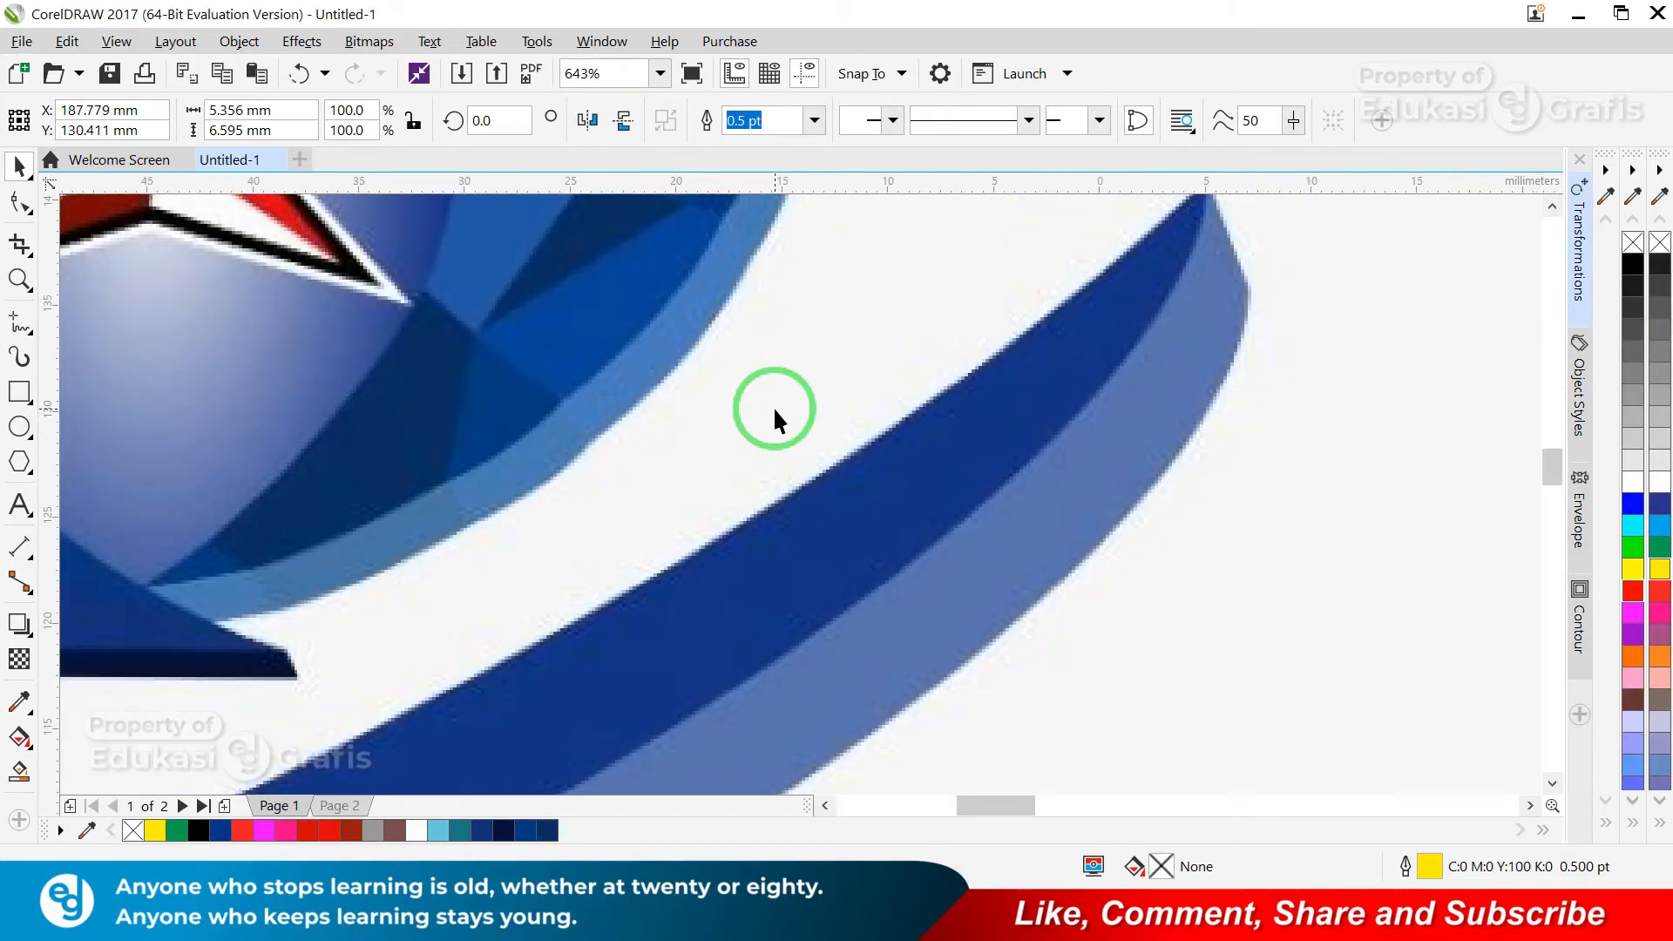
key(shift+F11)
click(504, 392)
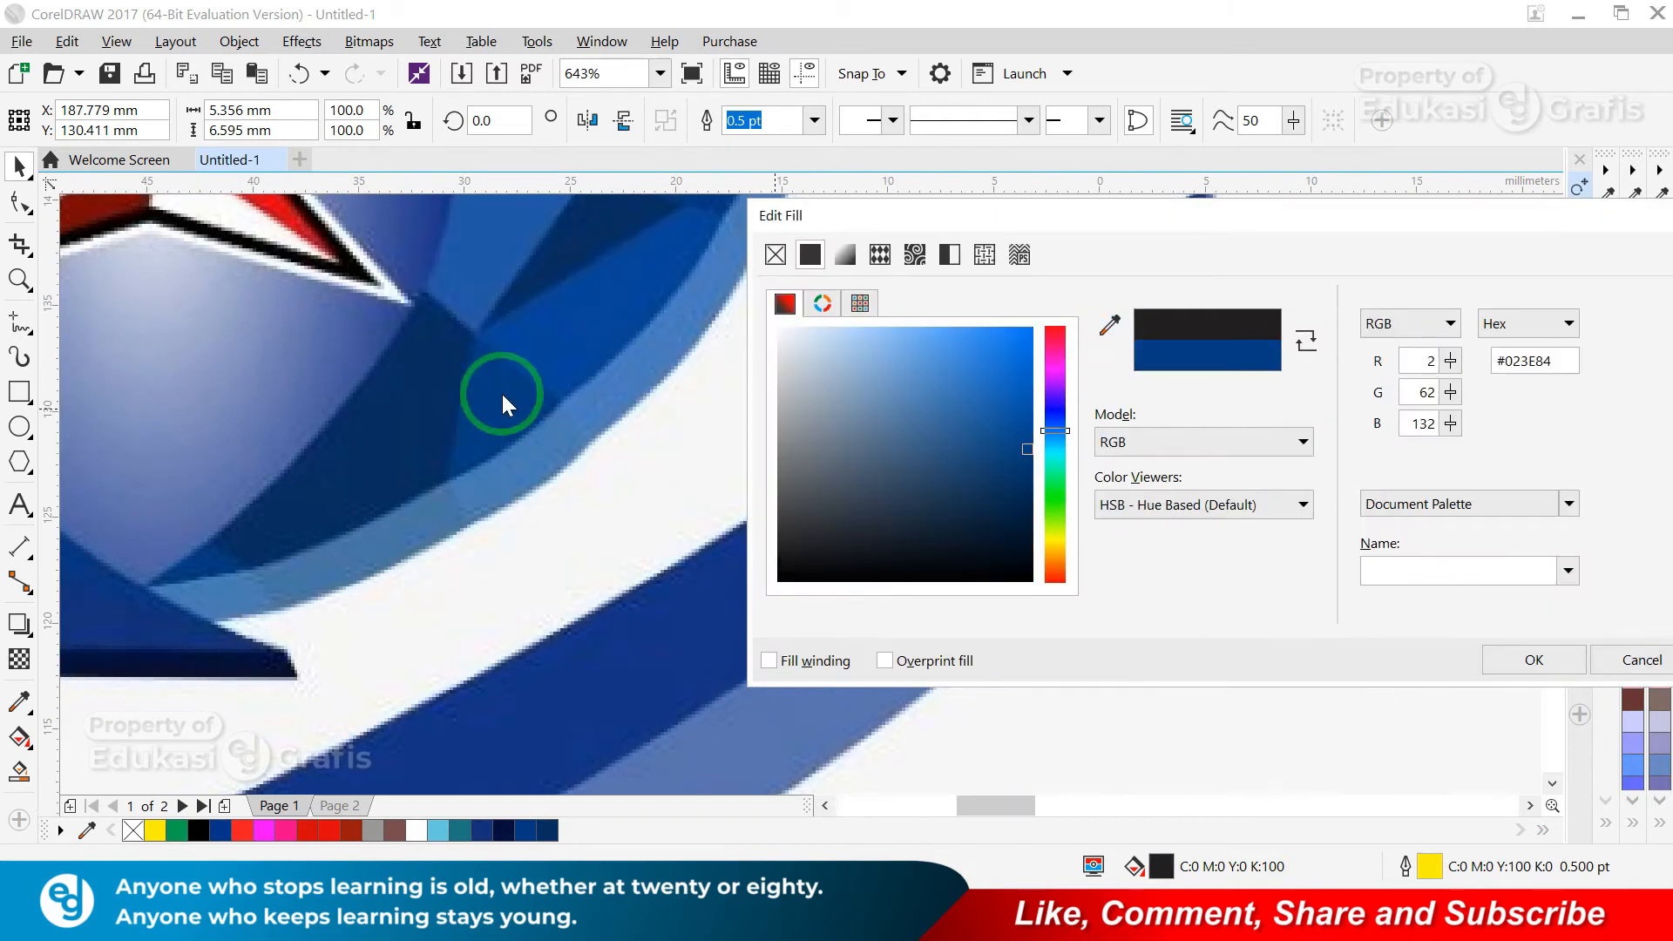
key(Return)
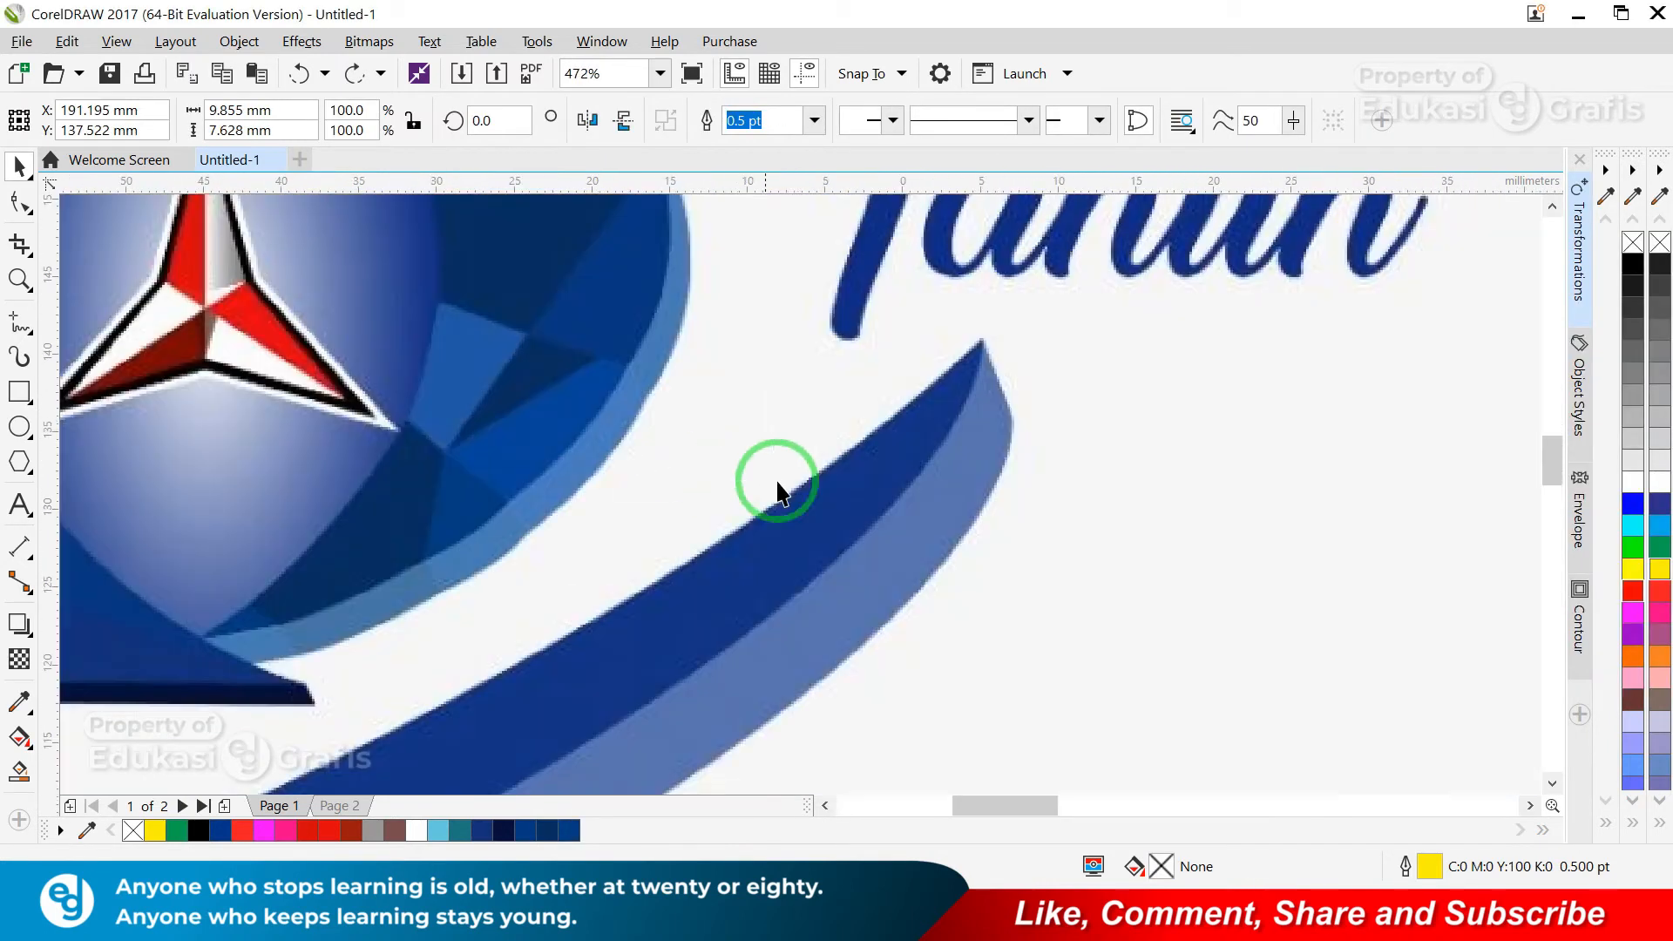
- Fill the small dark triangular facet with #0A2F64 sampled from the reference
key(shift+F11)
click(1380, 342)
click(523, 378)
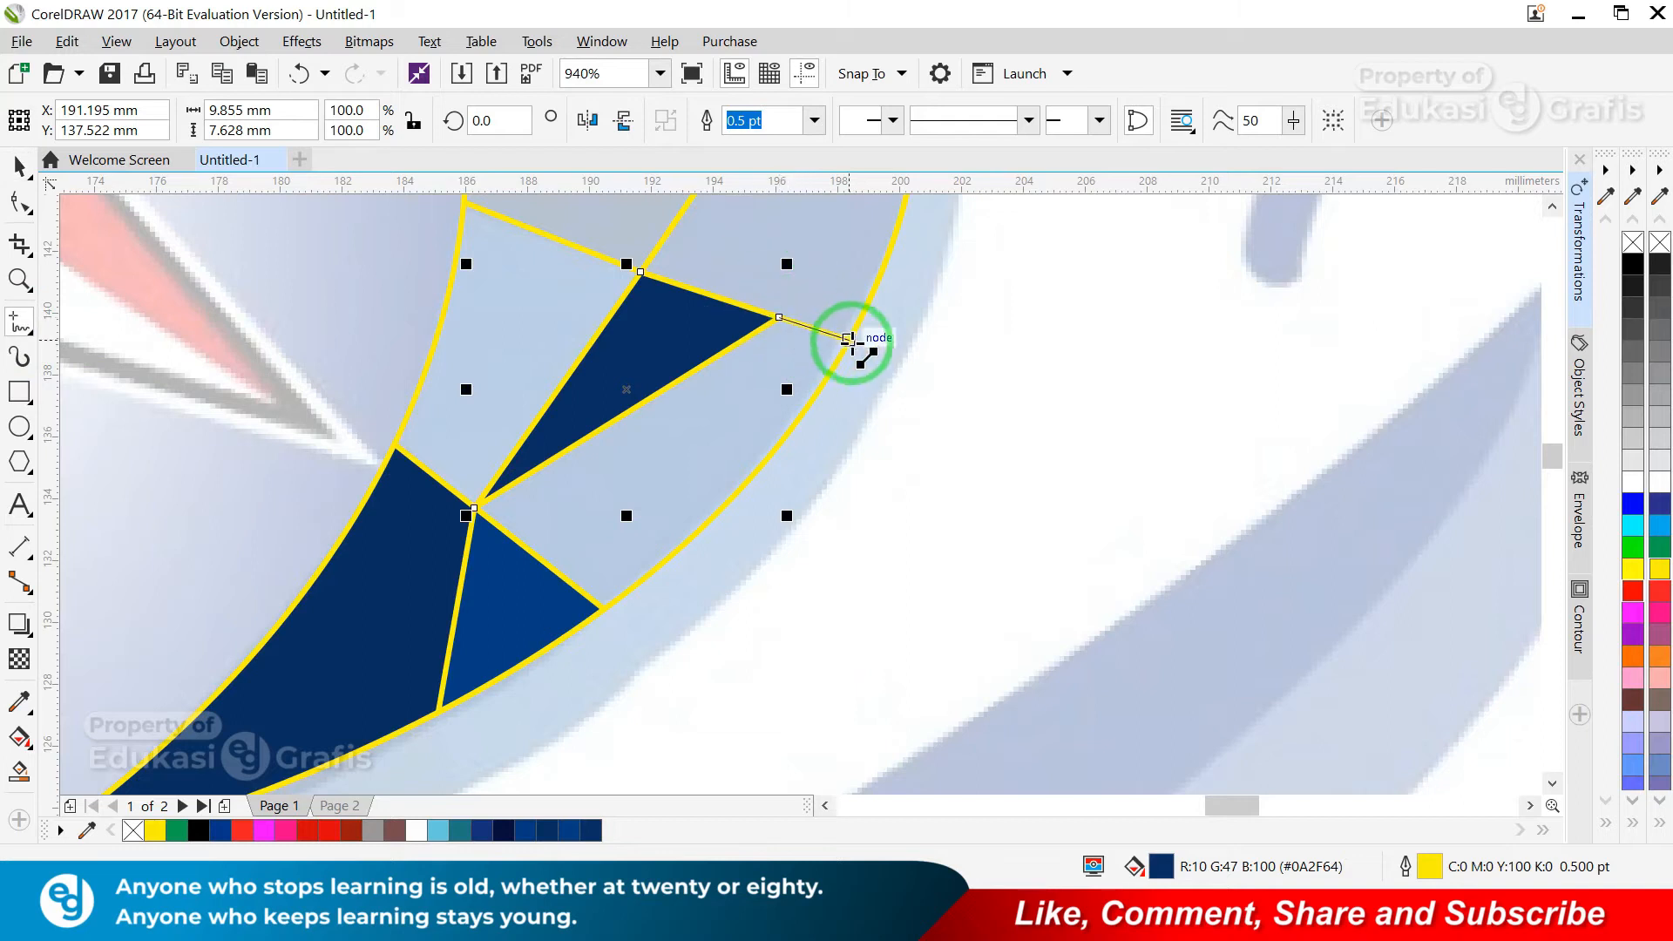
- Draw the closed facet between the dark triangle and the crescent's outer edge, and fill it with #09479E from the reference
click(849, 339)
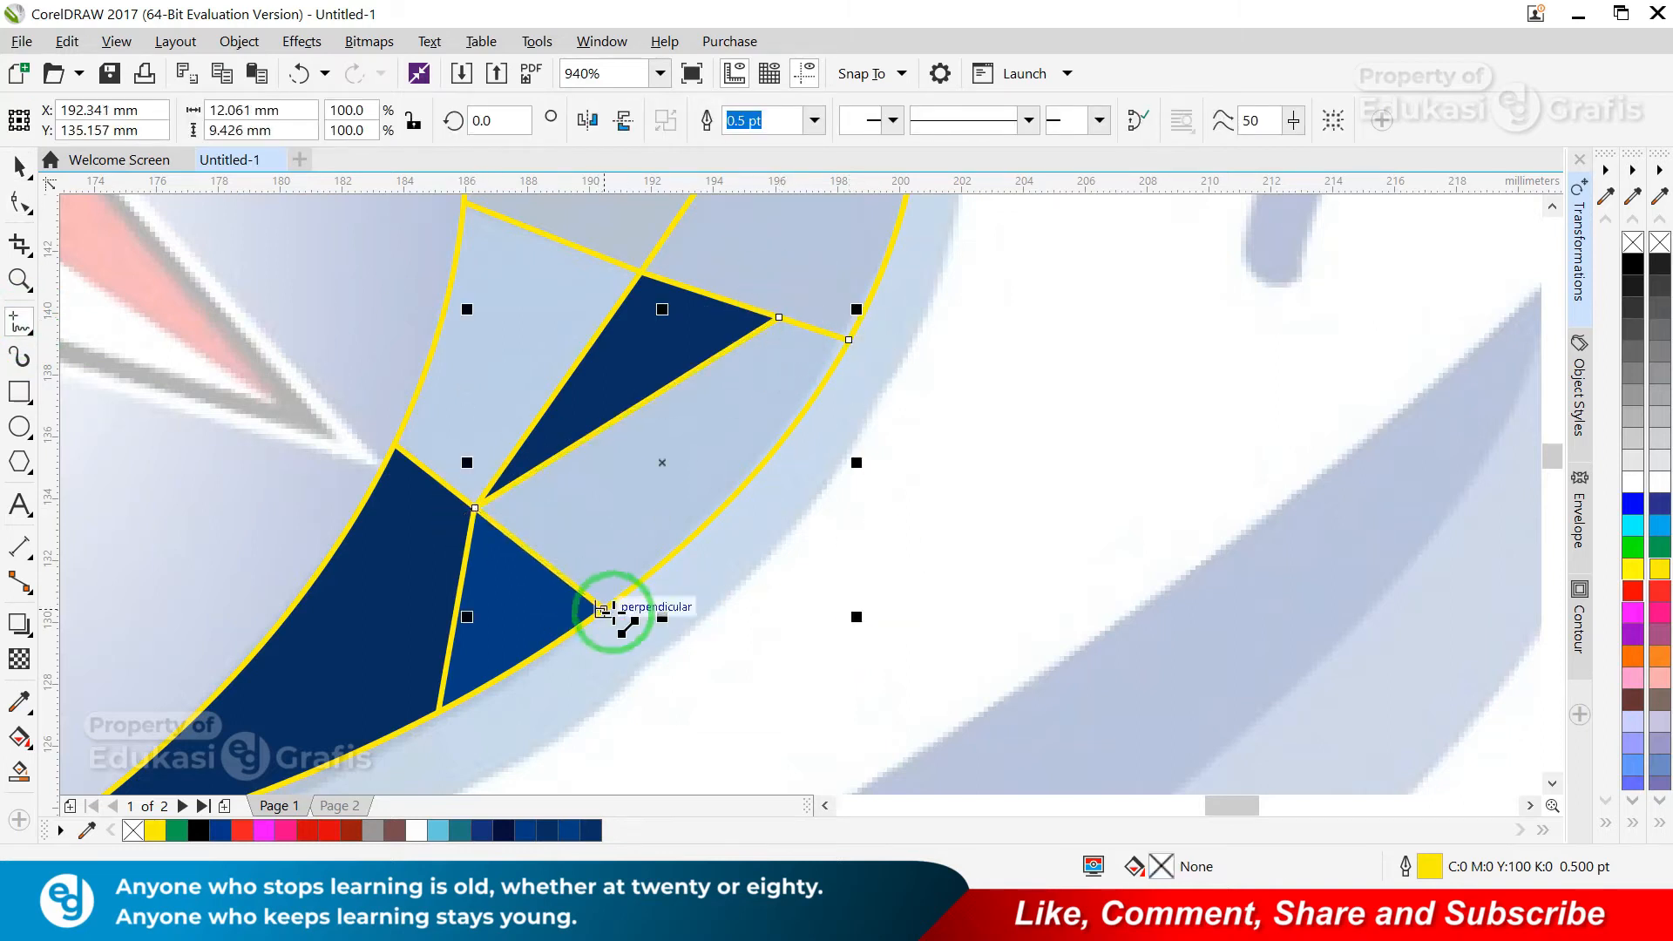
click(849, 339)
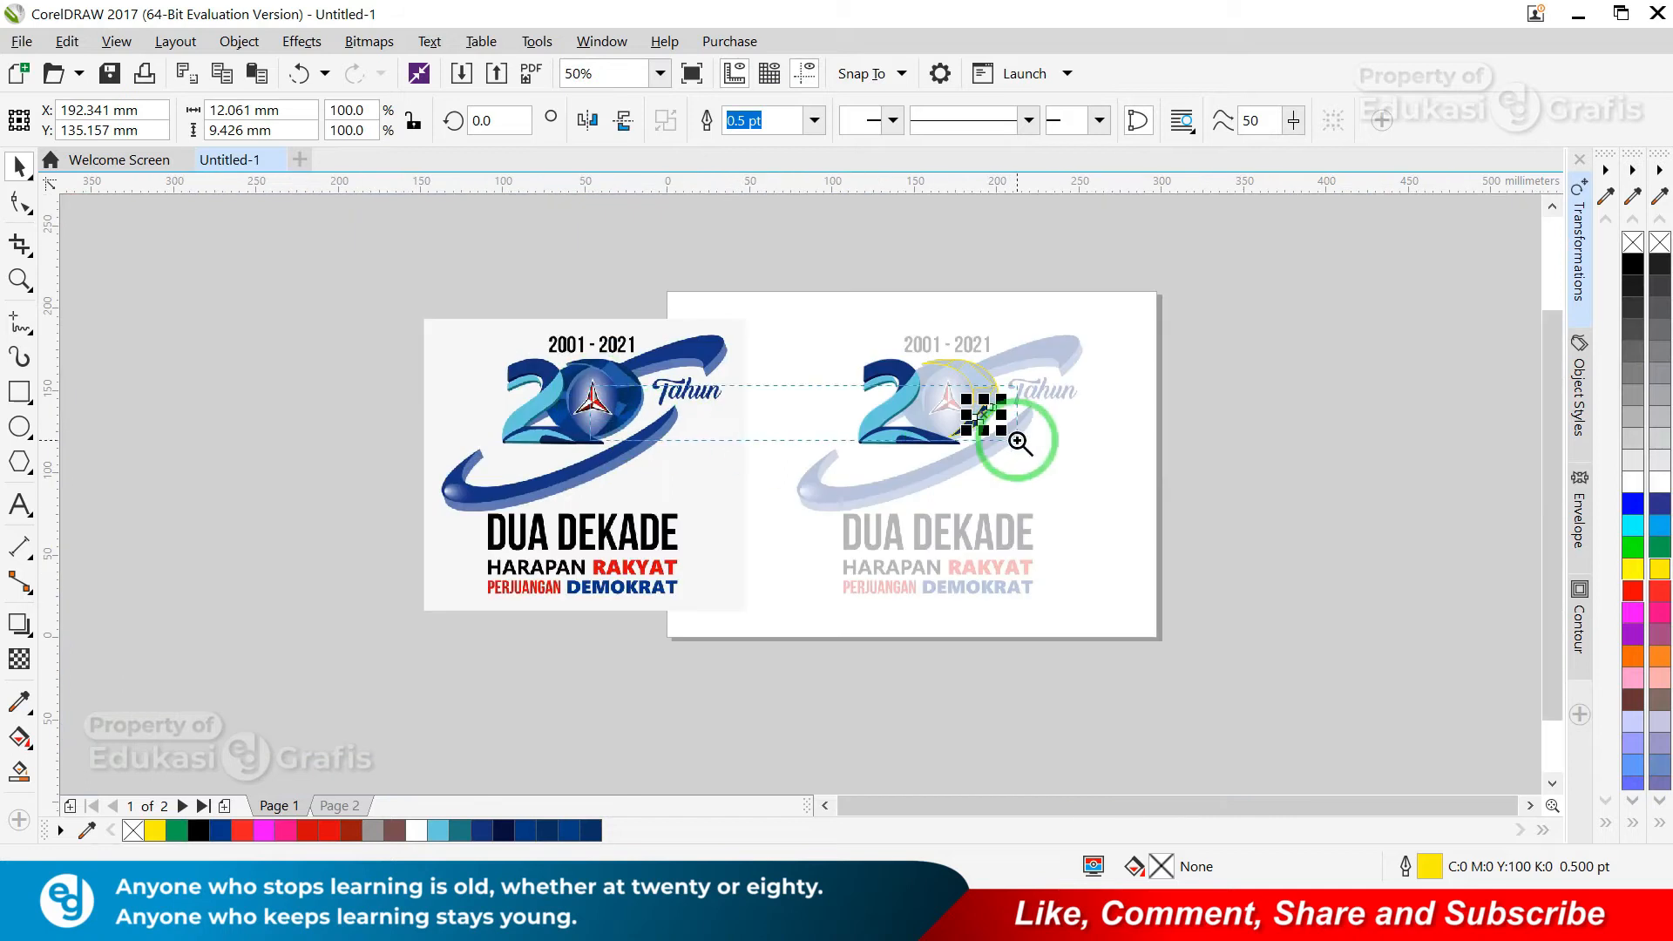
key(shift+F11)
click(209, 533)
click(1143, 661)
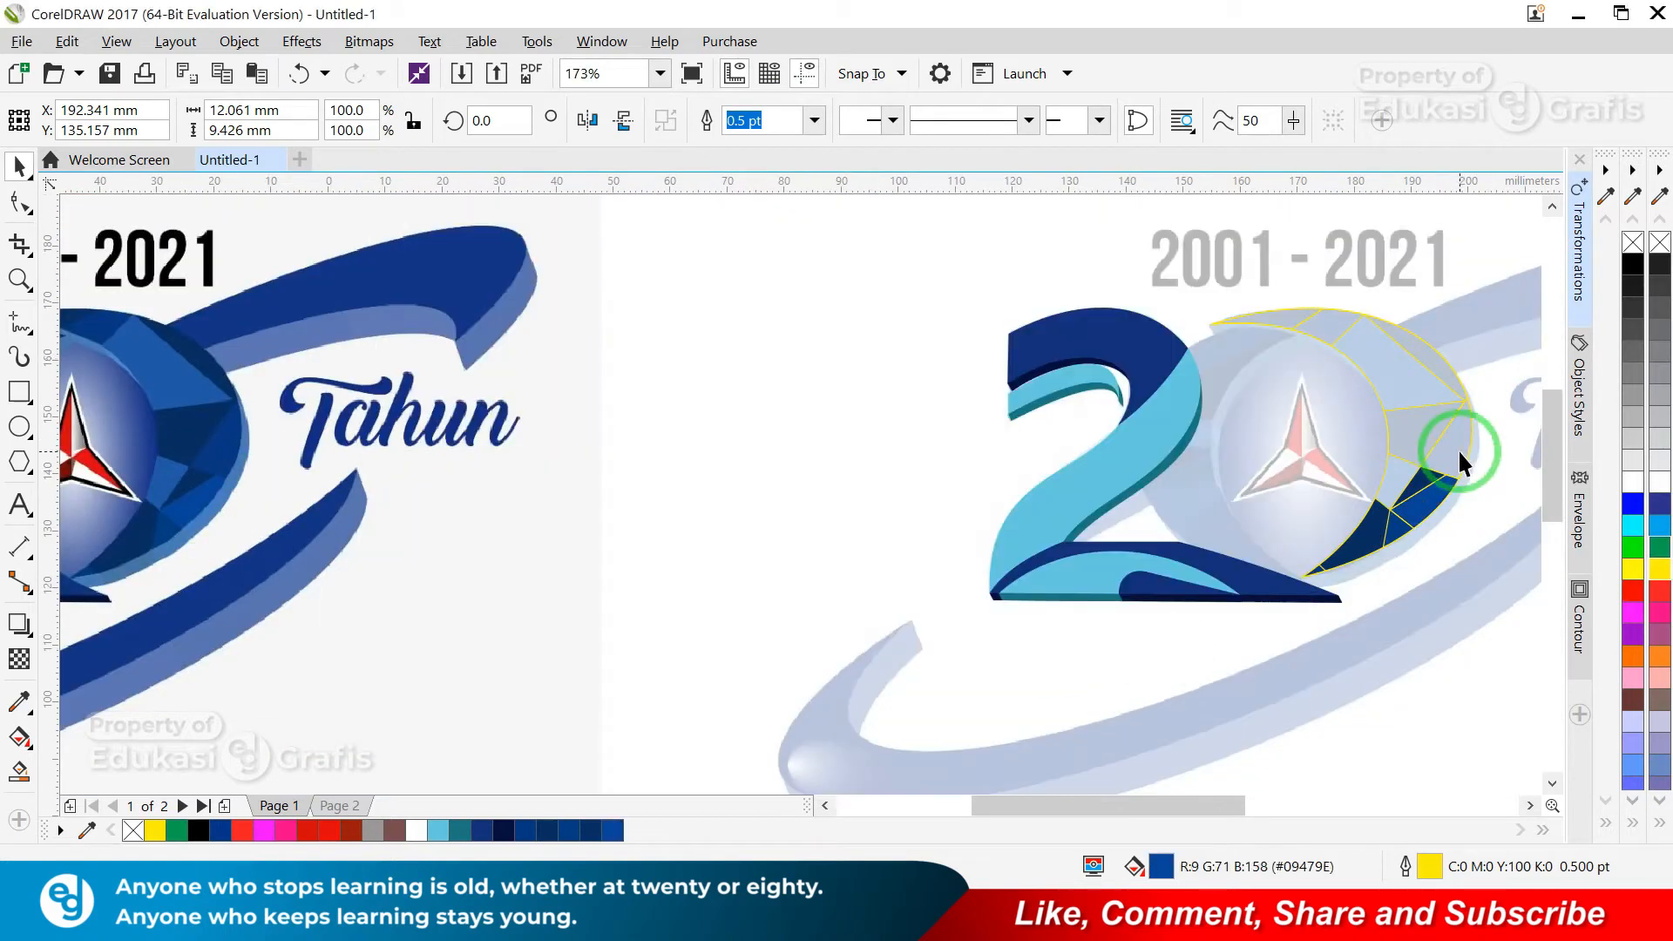
- Fill the crescent's outer right facet with the blue sampled from the matching area of the reference
key(shift+F11)
click(710, 313)
click(224, 467)
click(1143, 660)
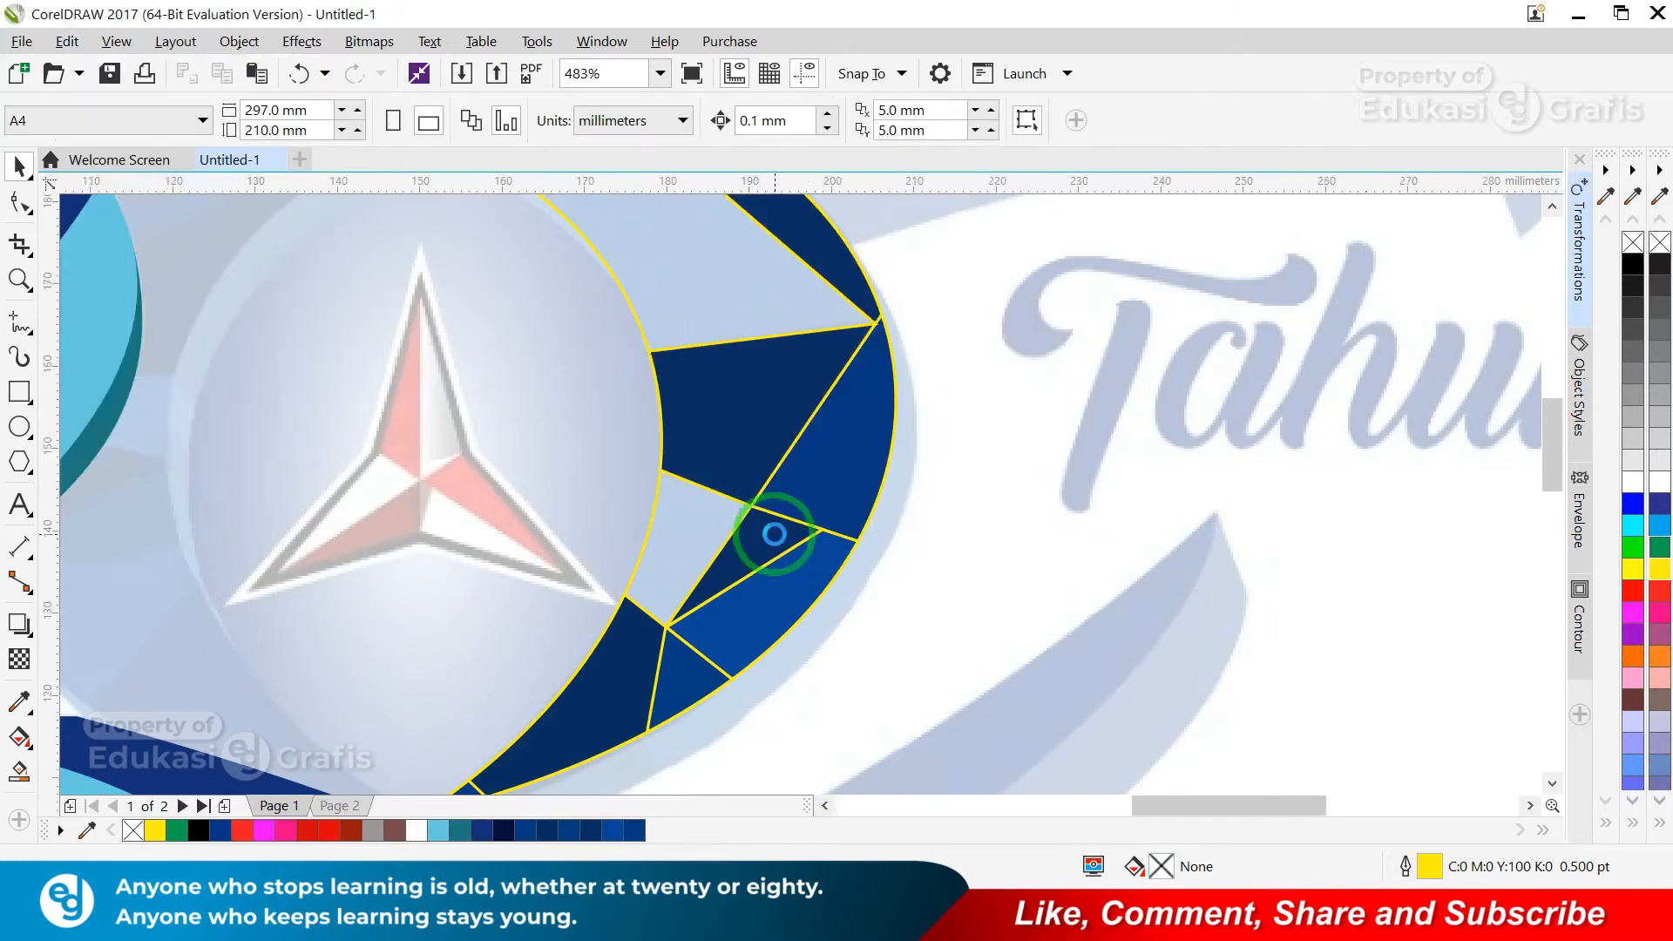
- Copy fill properties from matching colored facets onto the two facets at the crescent's upper end
click(681, 605)
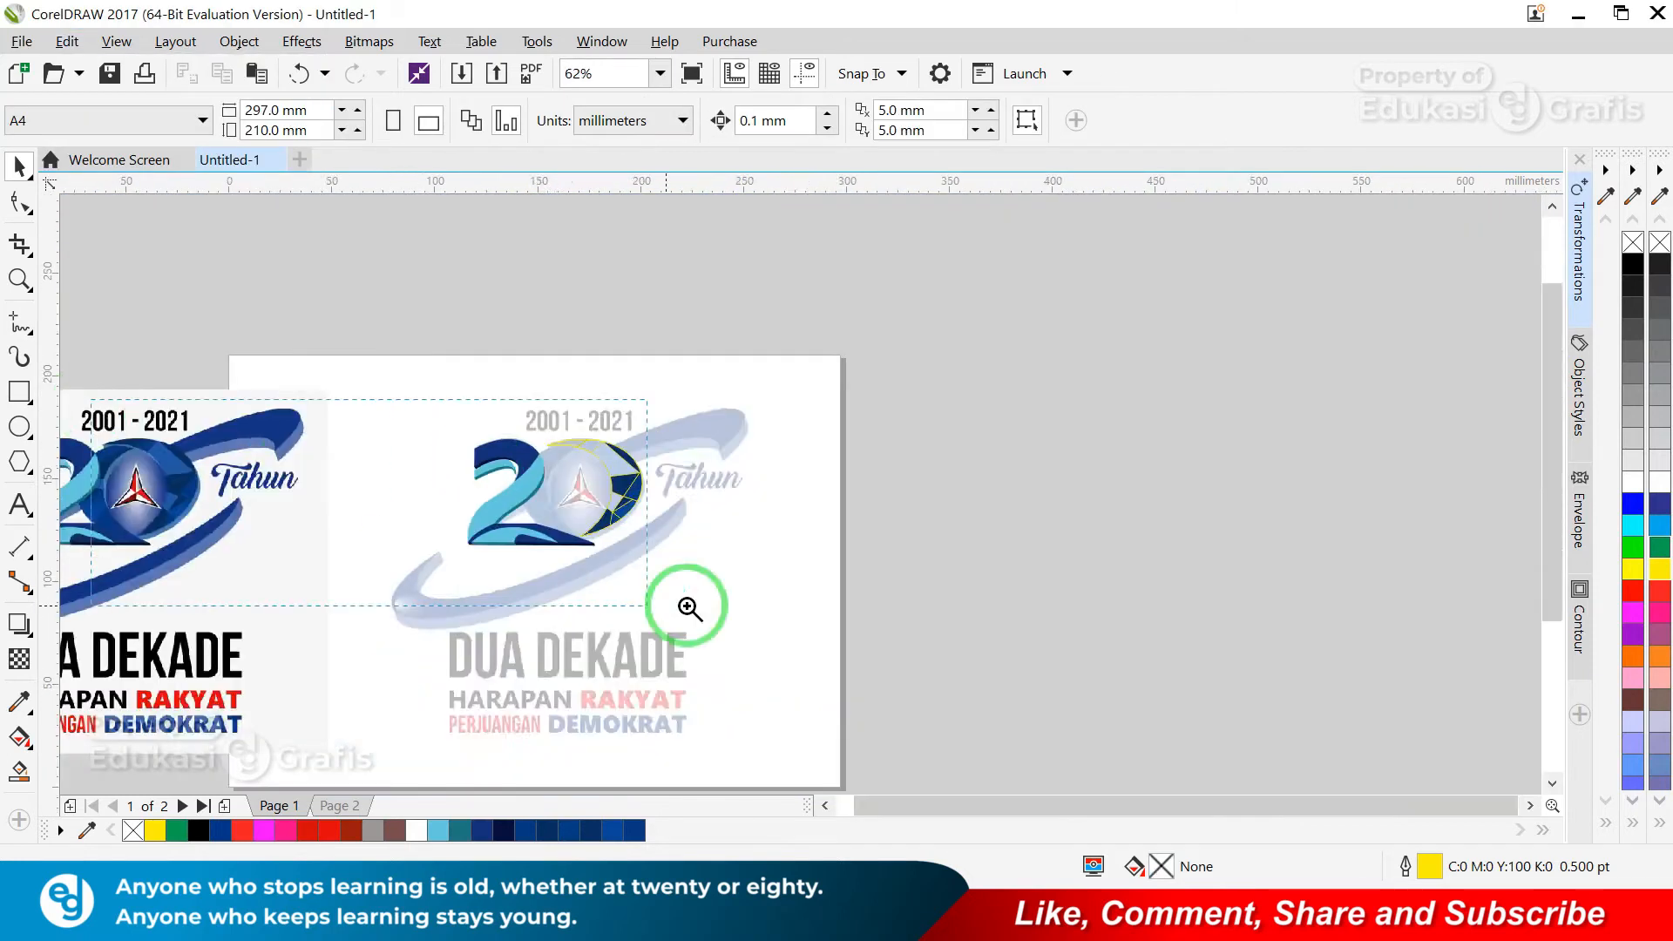
click(1038, 414)
click(991, 388)
key(alt+e)
key(m)
key(Return)
click(1053, 505)
click(965, 385)
key(alt+e)
key(m)
key(Return)
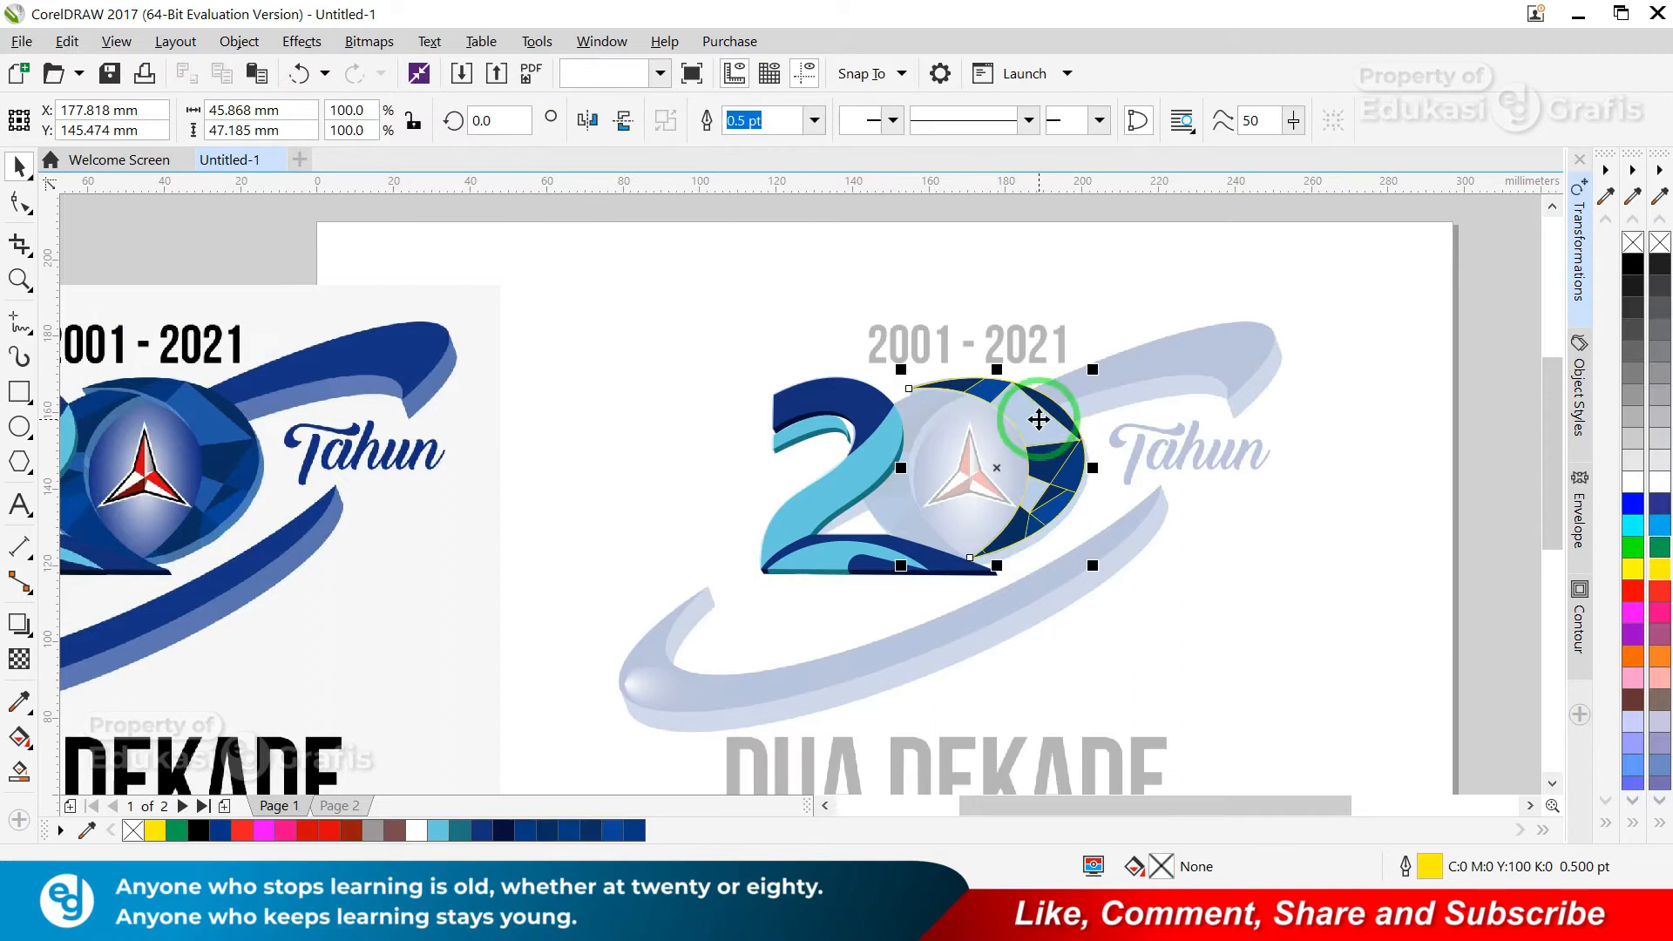
- Fill the remaining base shape of the crescent with the bright blue R 34, G 89, B 169 sampled from the reference
key(shift+F11)
click(723, 329)
click(207, 416)
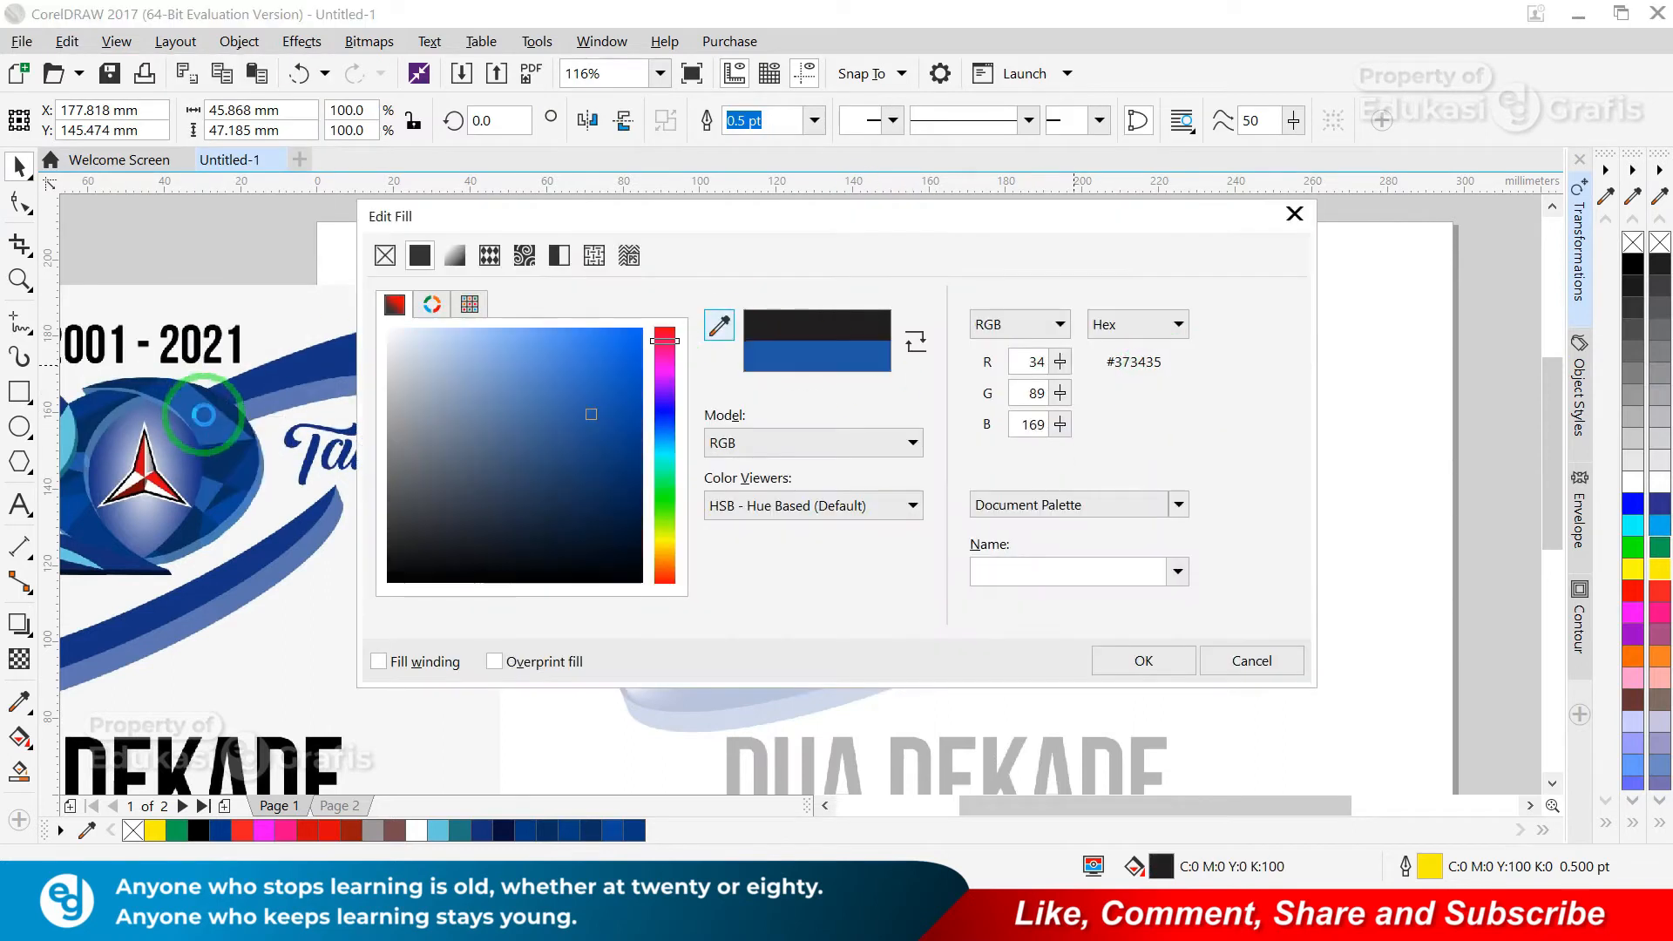
click(1142, 660)
- Remove the yellow outline from all facets of the crescent
click(1448, 269)
drag(871, 309, 1209, 650)
click(1065, 520)
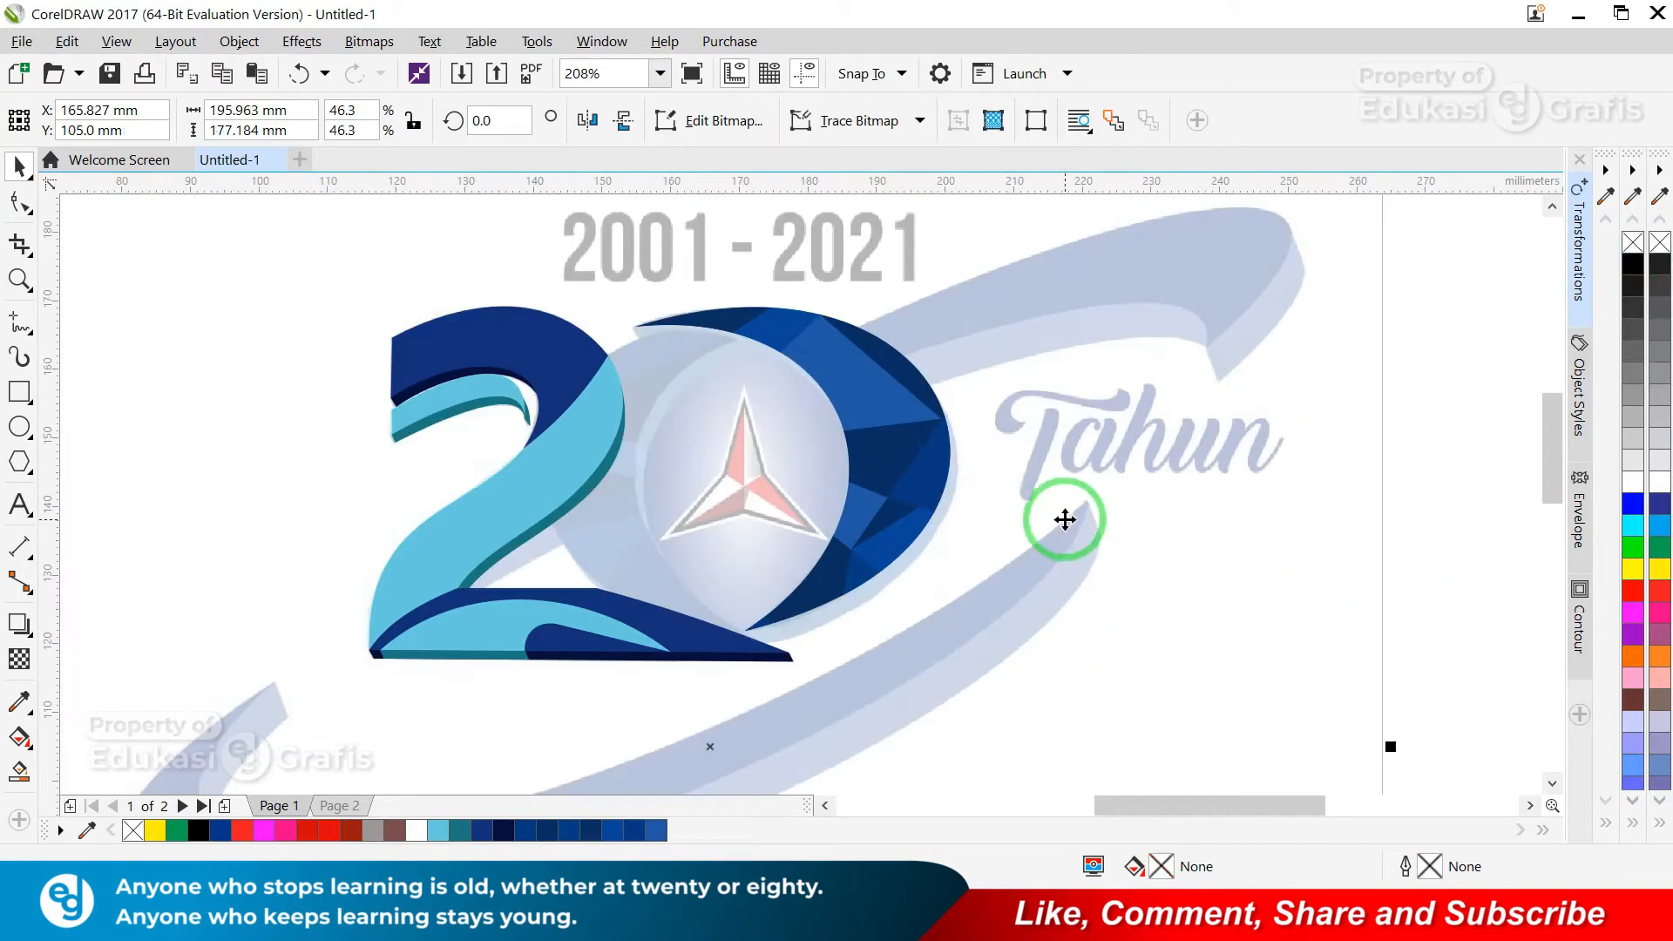
key(Delete)
scroll(1064, 519, down, 1)
key(ctrl+z)
key(F2)
drag(744, 363, 1110, 606)
key(Escape)
- Remove the transparency from the faded reference logo so it shows in full color
click(1191, 430)
click(19, 659)
click(19, 122)
key(F2)
drag(481, 216, 1209, 747)
key(ctrl+z)
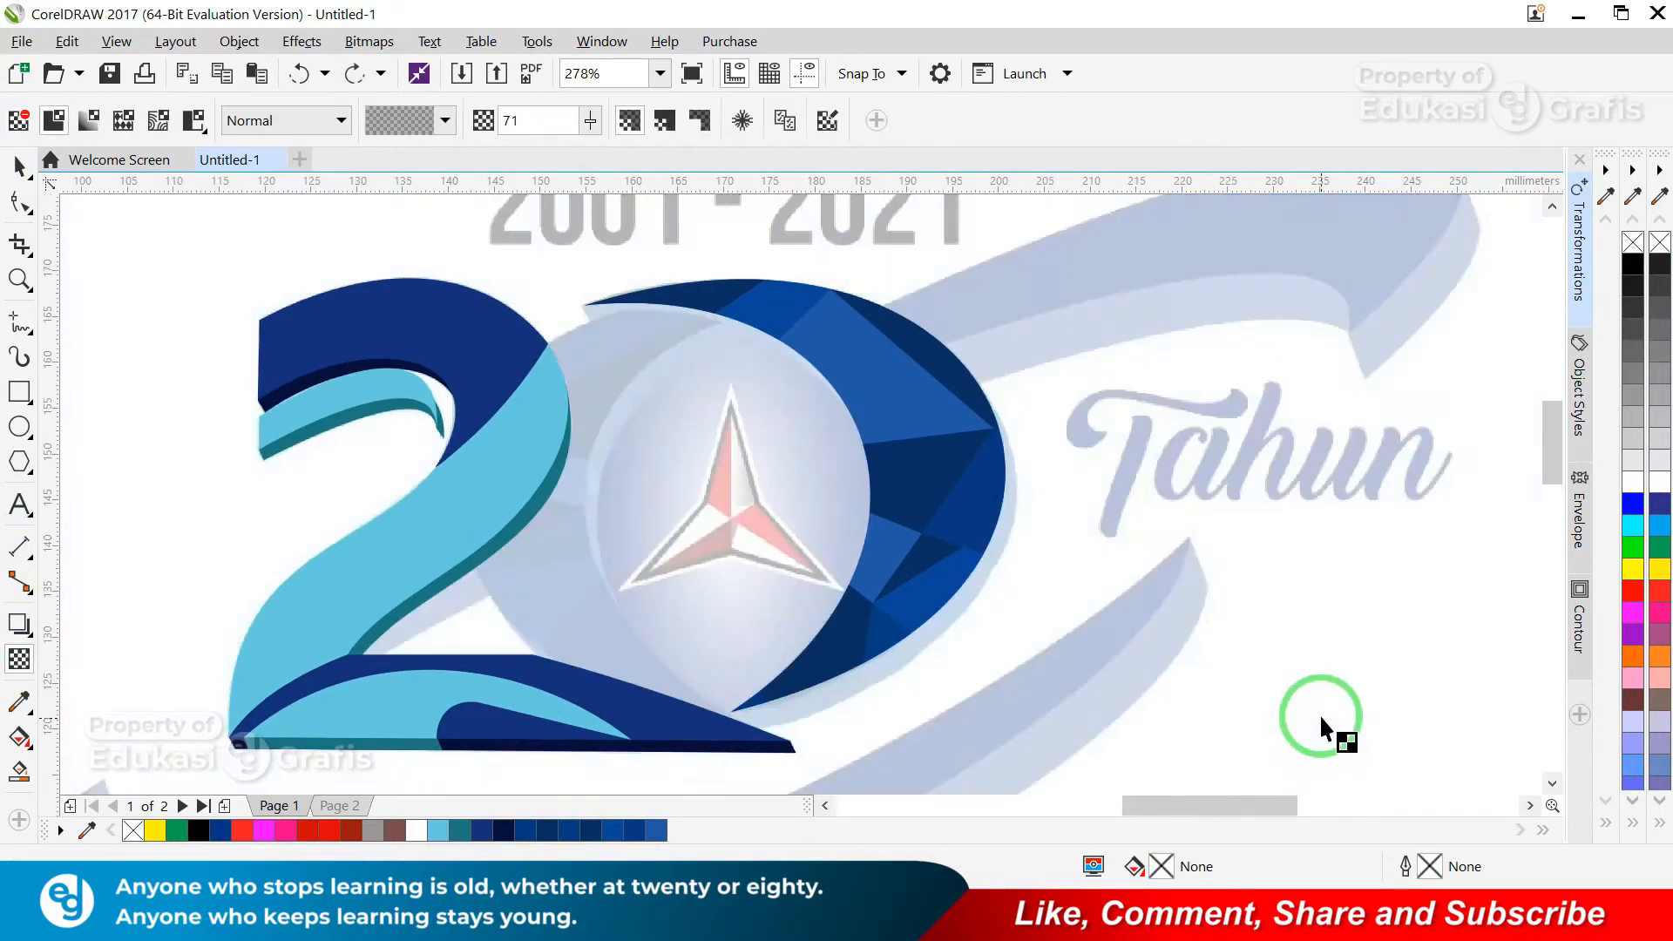
key(ctrl+shift+z)
key(space)
- Give all the crescent's facets a yellow outline and group them
scroll(1194, 402, down, 3)
drag(1419, 306, 1020, 538)
scroll(1493, 408, up, 2)
right_click(1658, 566)
key(F2)
drag(375, 264, 907, 664)
key(ctrl+g)
click(1028, 631)
- Trace the upper edge of the zero's left half with a freehand line starting at the numeral 2, and curve it
key(F2)
drag(488, 268, 1126, 770)
click(19, 323)
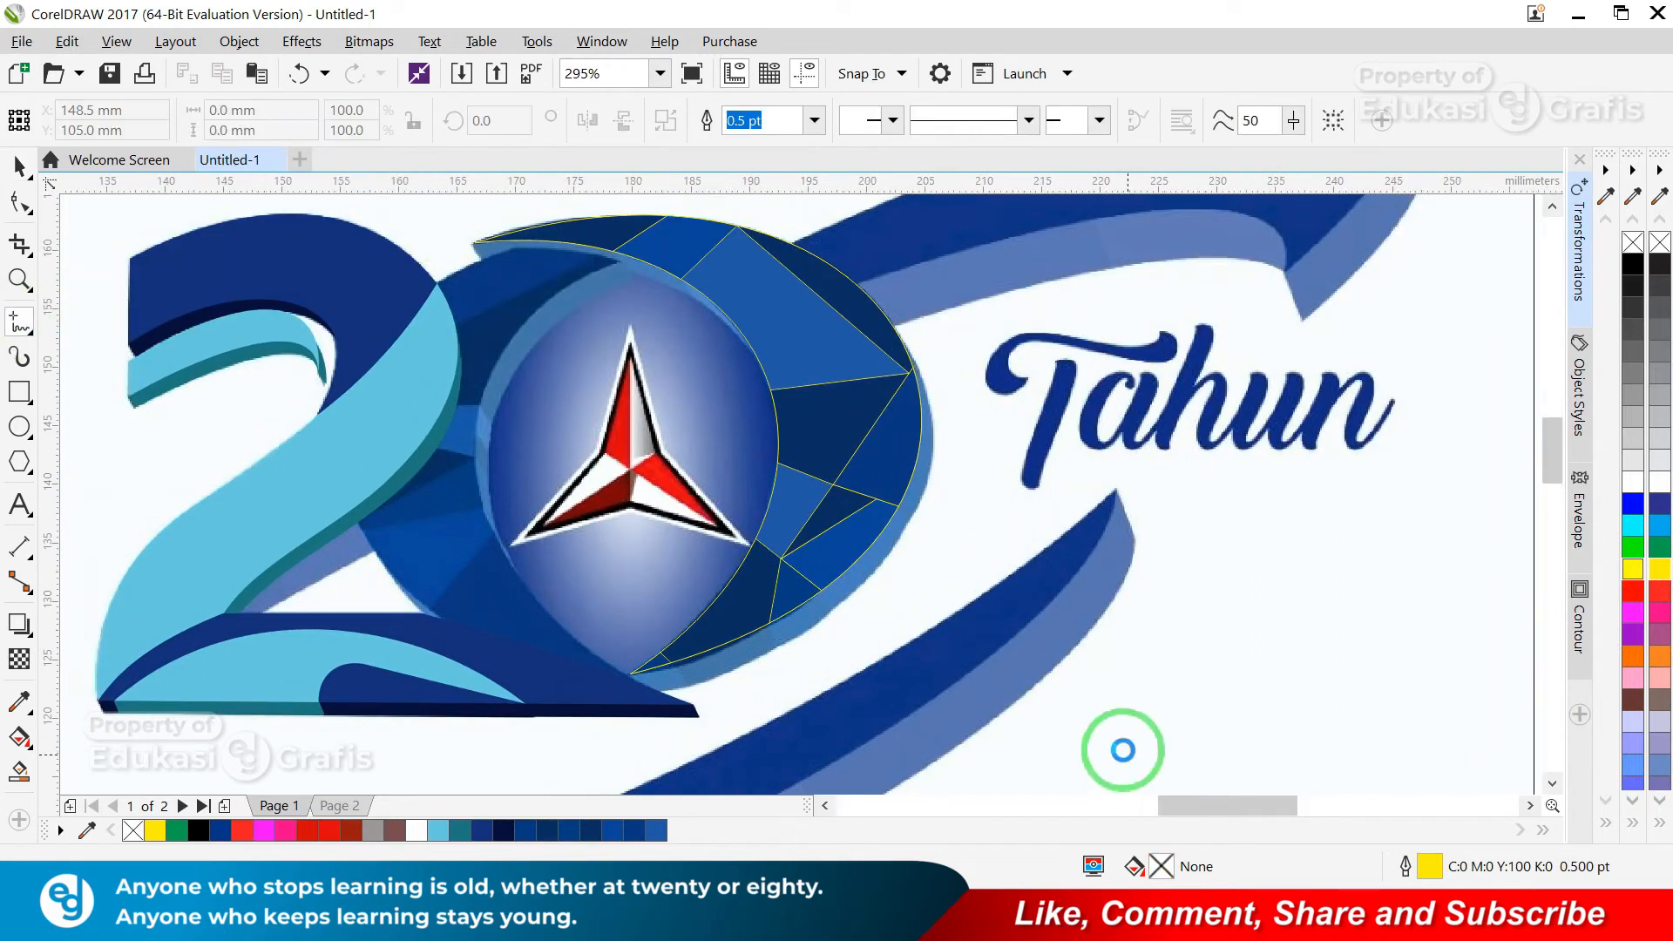
key(F2)
drag(446, 618, 1037, 784)
scroll(523, 430, down, 3)
key(F2)
drag(451, 268, 671, 500)
scroll(770, 287, up, 3)
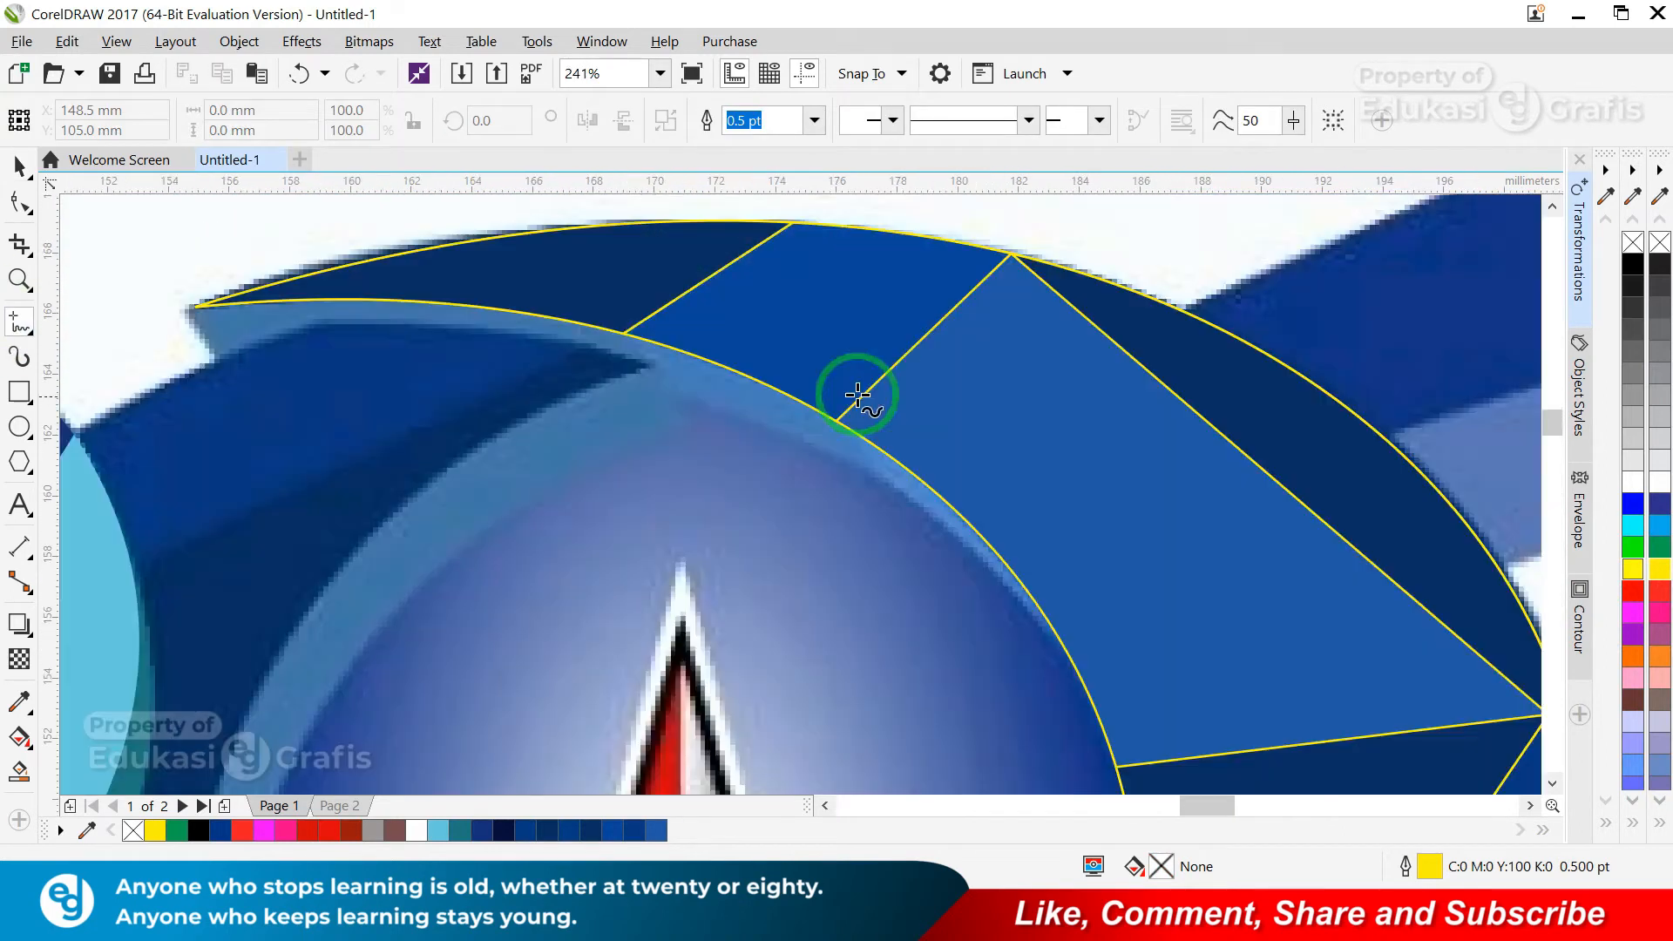
click(138, 464)
key(F10)
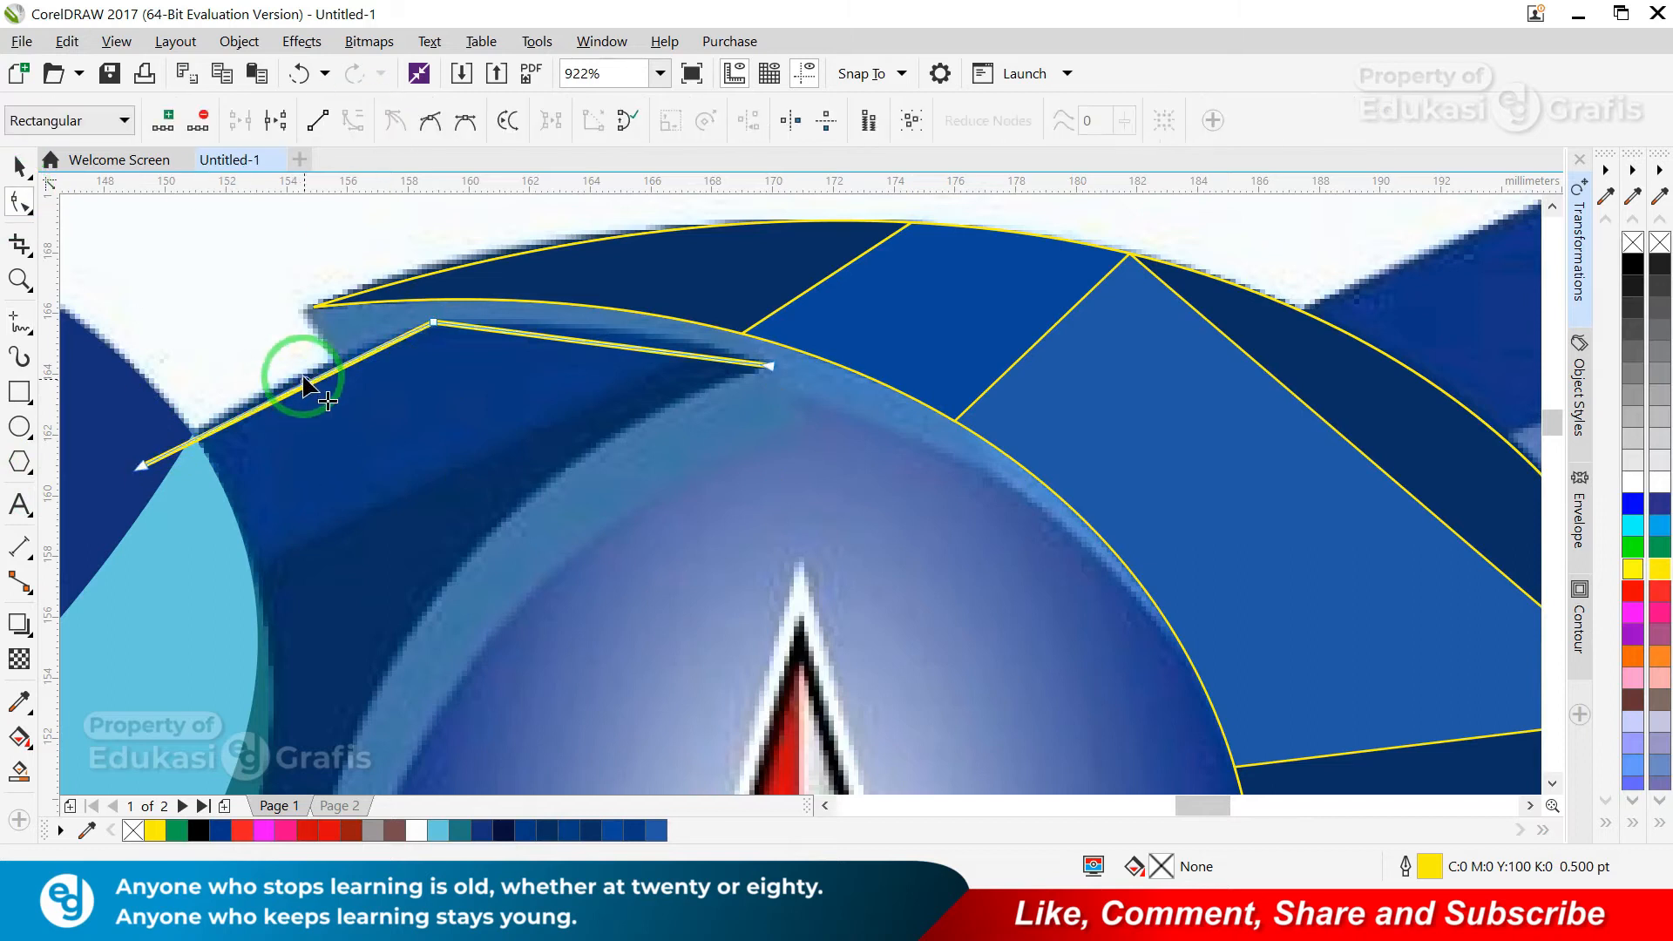
drag(605, 323, 605, 324)
- Extend the freehand line down to the zero's lower tip, along the base of the 2 and up to its diagonal stroke
key(F5)
scroll(672, 347, down, 3)
key(F2)
drag(1193, 640, 163, 401)
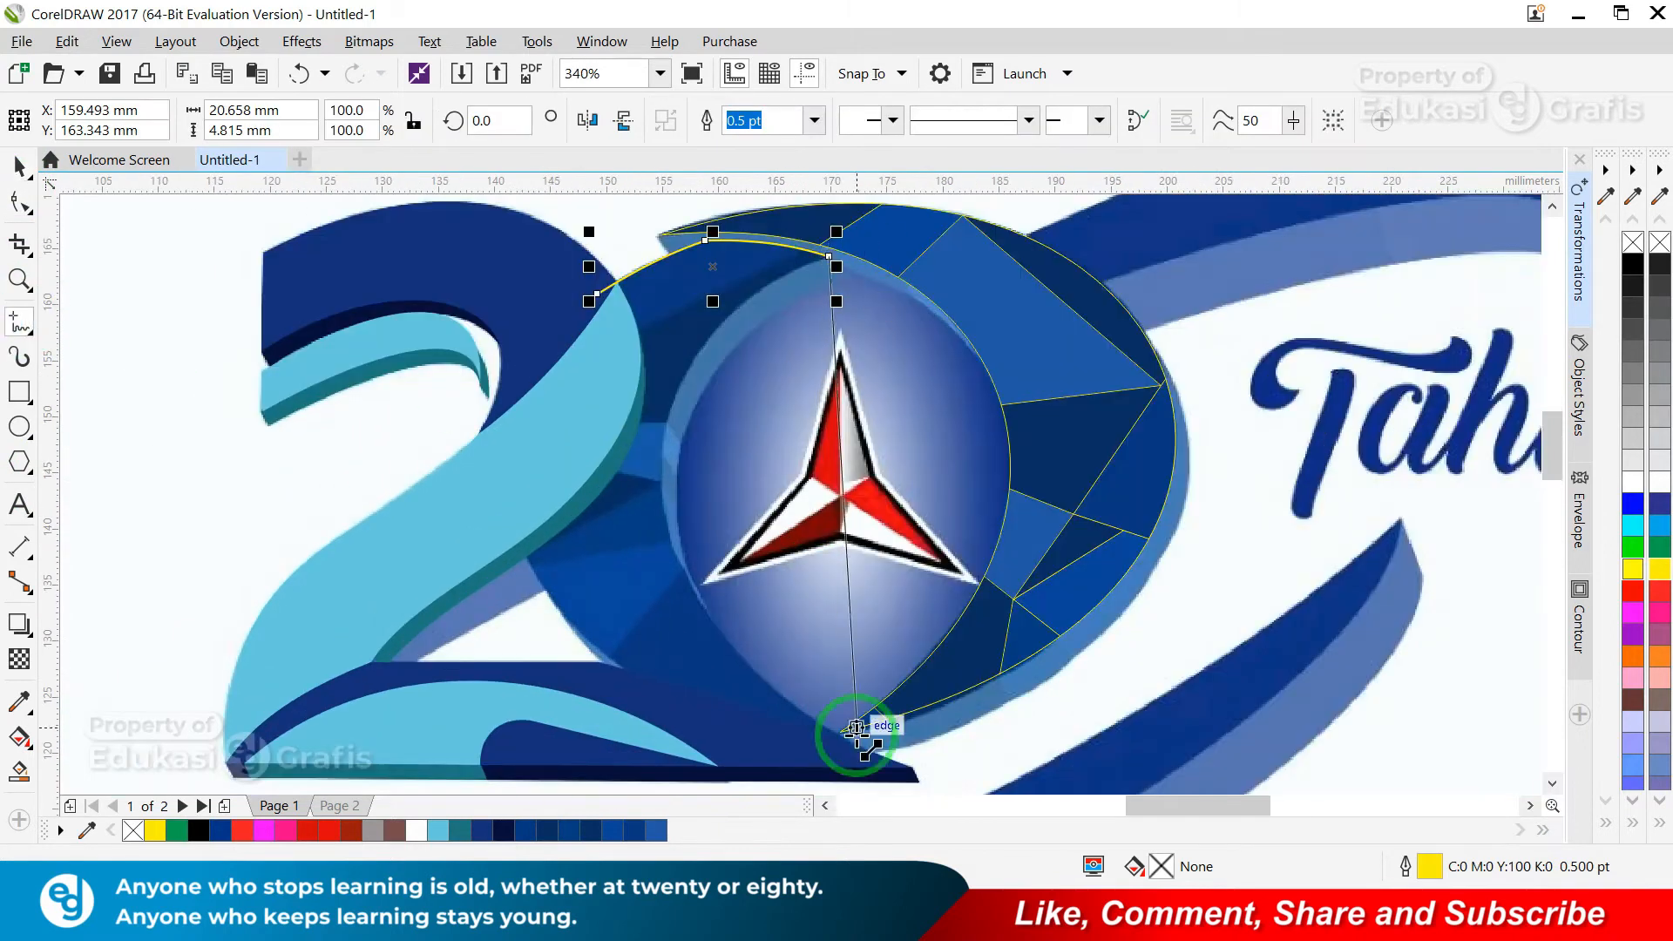
click(442, 440)
- Curve the segments of the zero's left-half outline to follow its outer edge and the rim of the inner oval
key(F10)
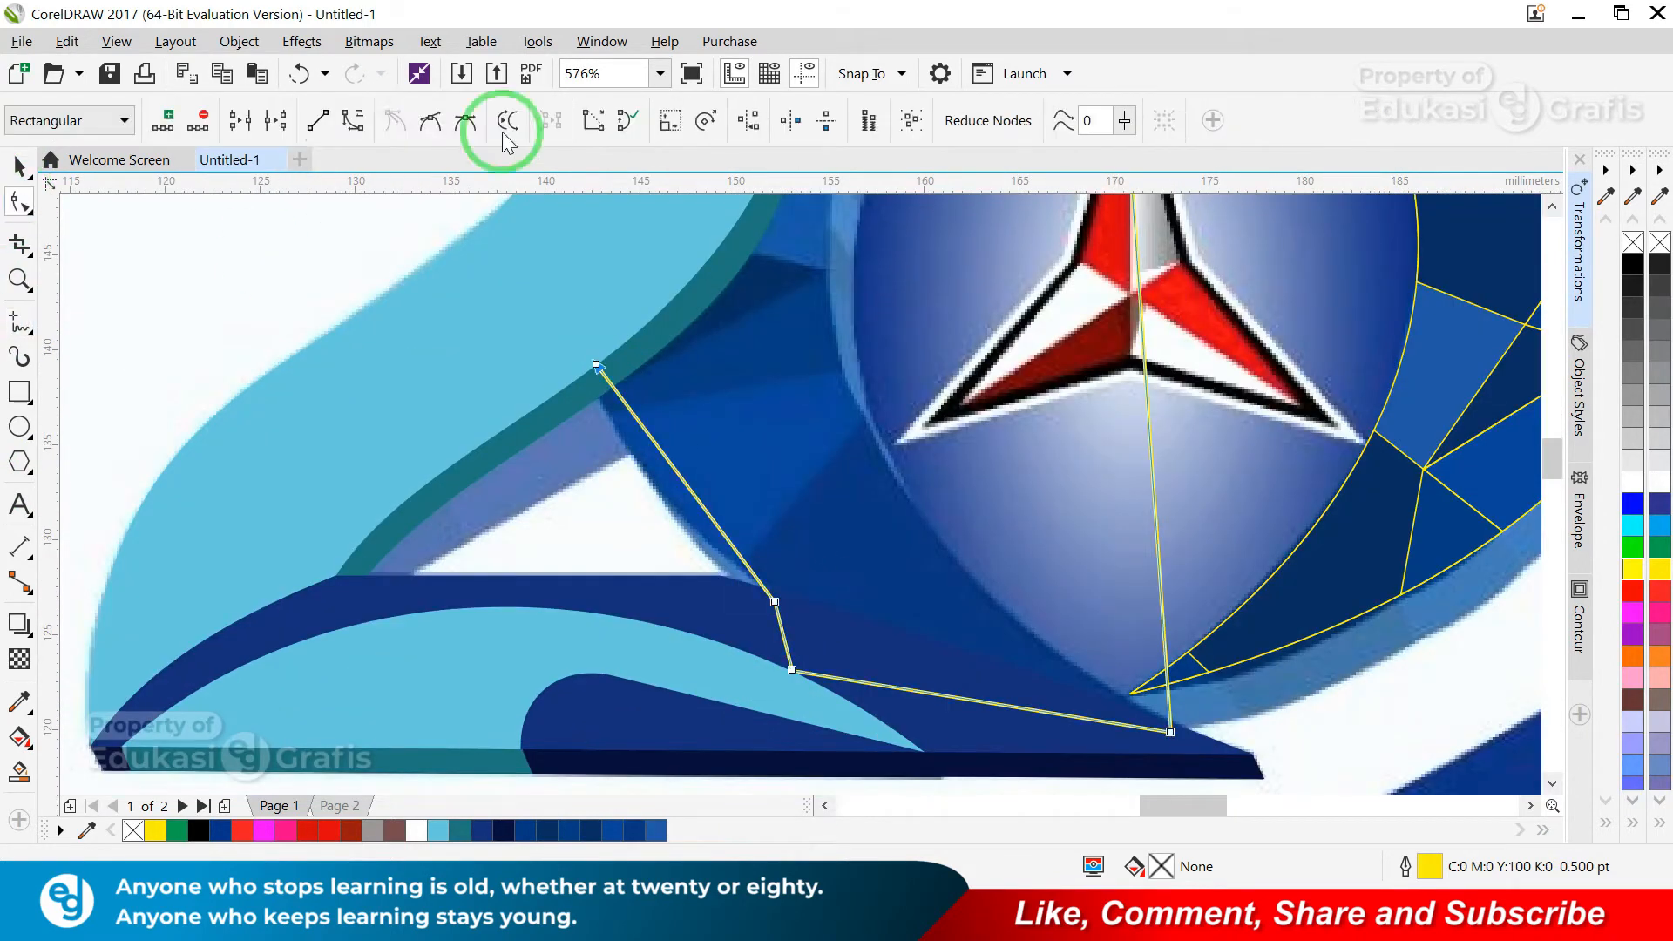
drag(531, 443, 1120, 766)
drag(709, 489, 745, 498)
key(space)
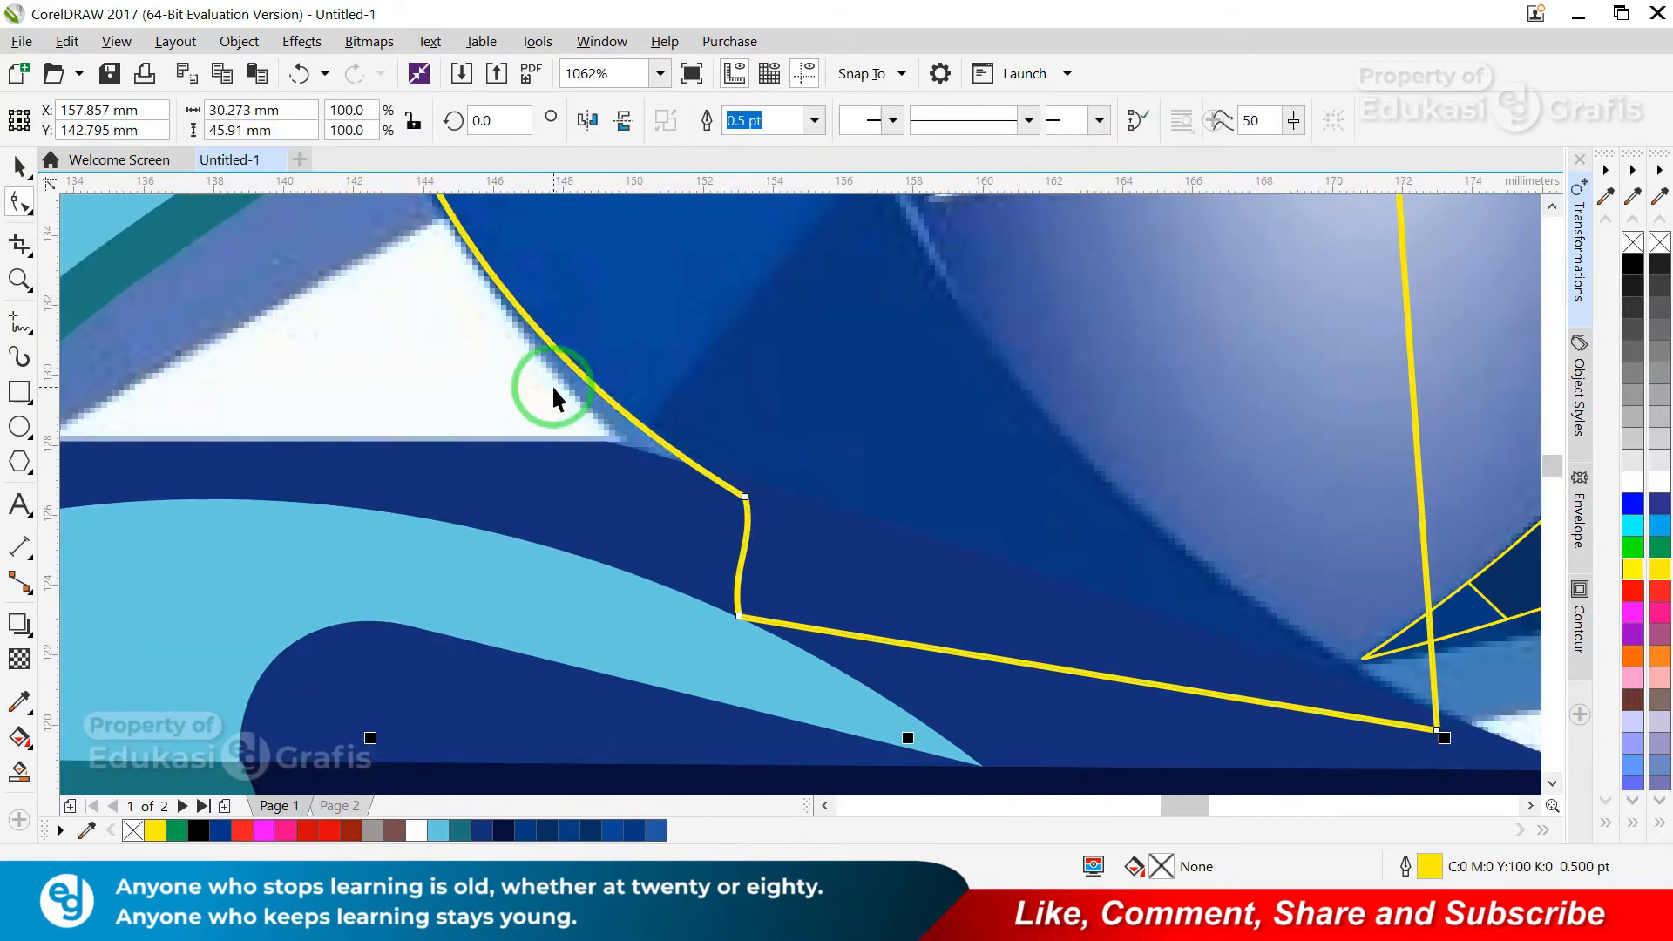
key(shift+F2)
click(19, 206)
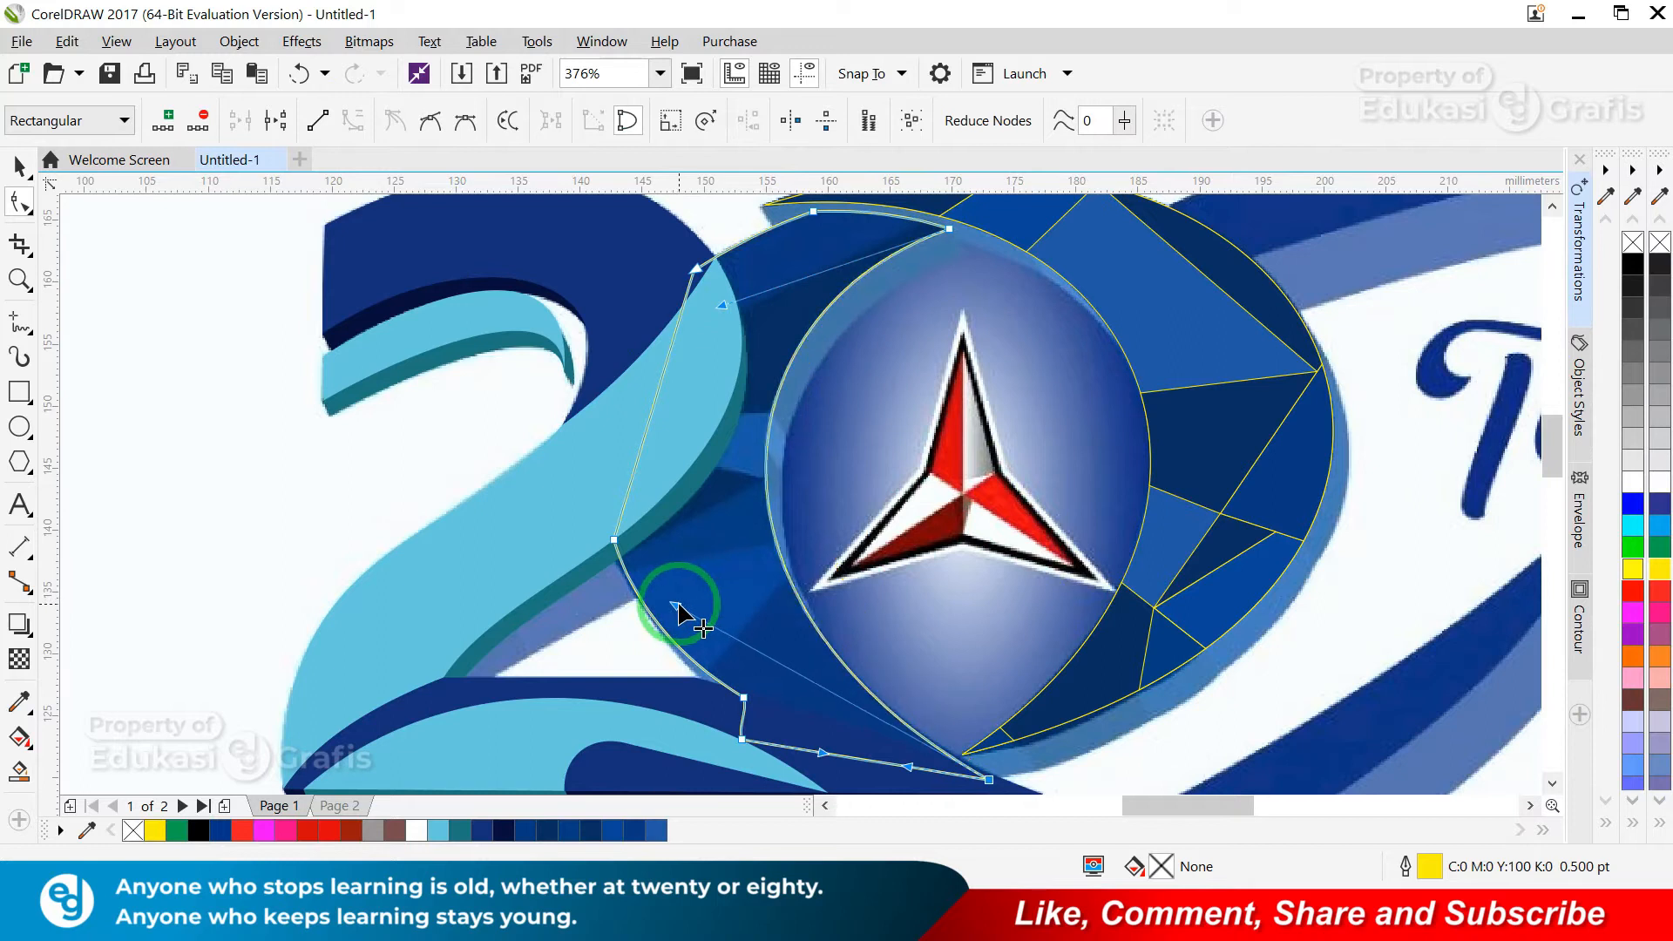
key(space)
click(522, 248)
key(F3)
key(F2)
drag(366, 257, 880, 479)
shift+click(383, 331)
shift+click(381, 379)
shift+click(619, 706)
key(Delete)
scroll(625, 709, down, 3)
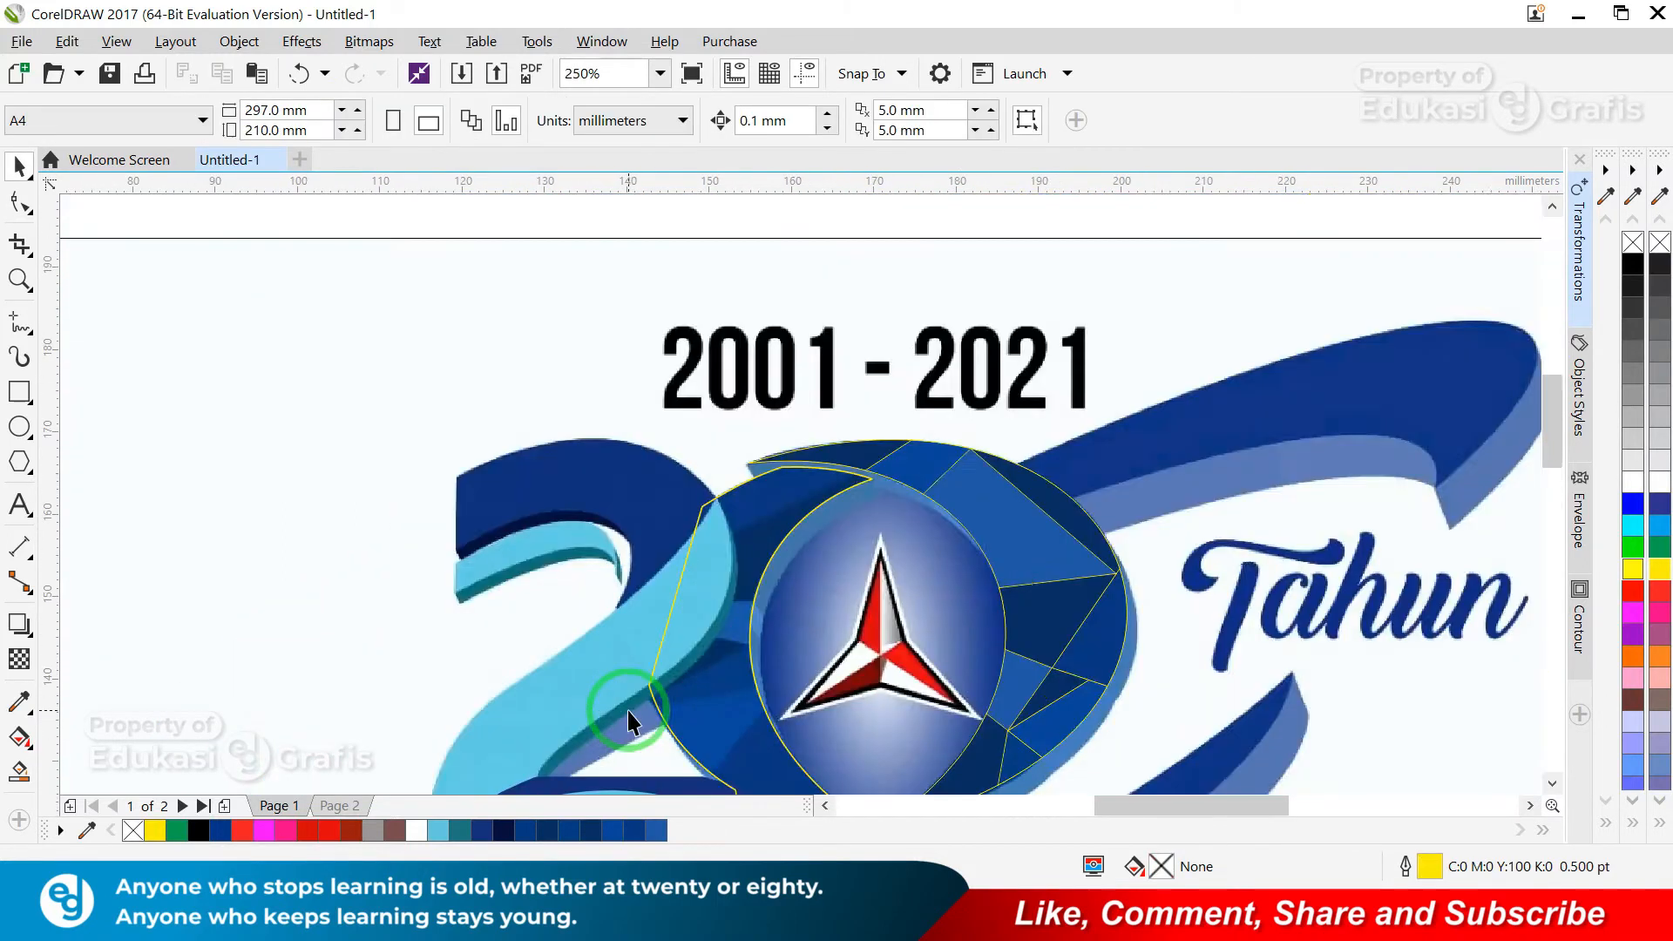
scroll(626, 751, up, 3)
key(ctrl+z)
key(Delete)
key(ctrl+z)
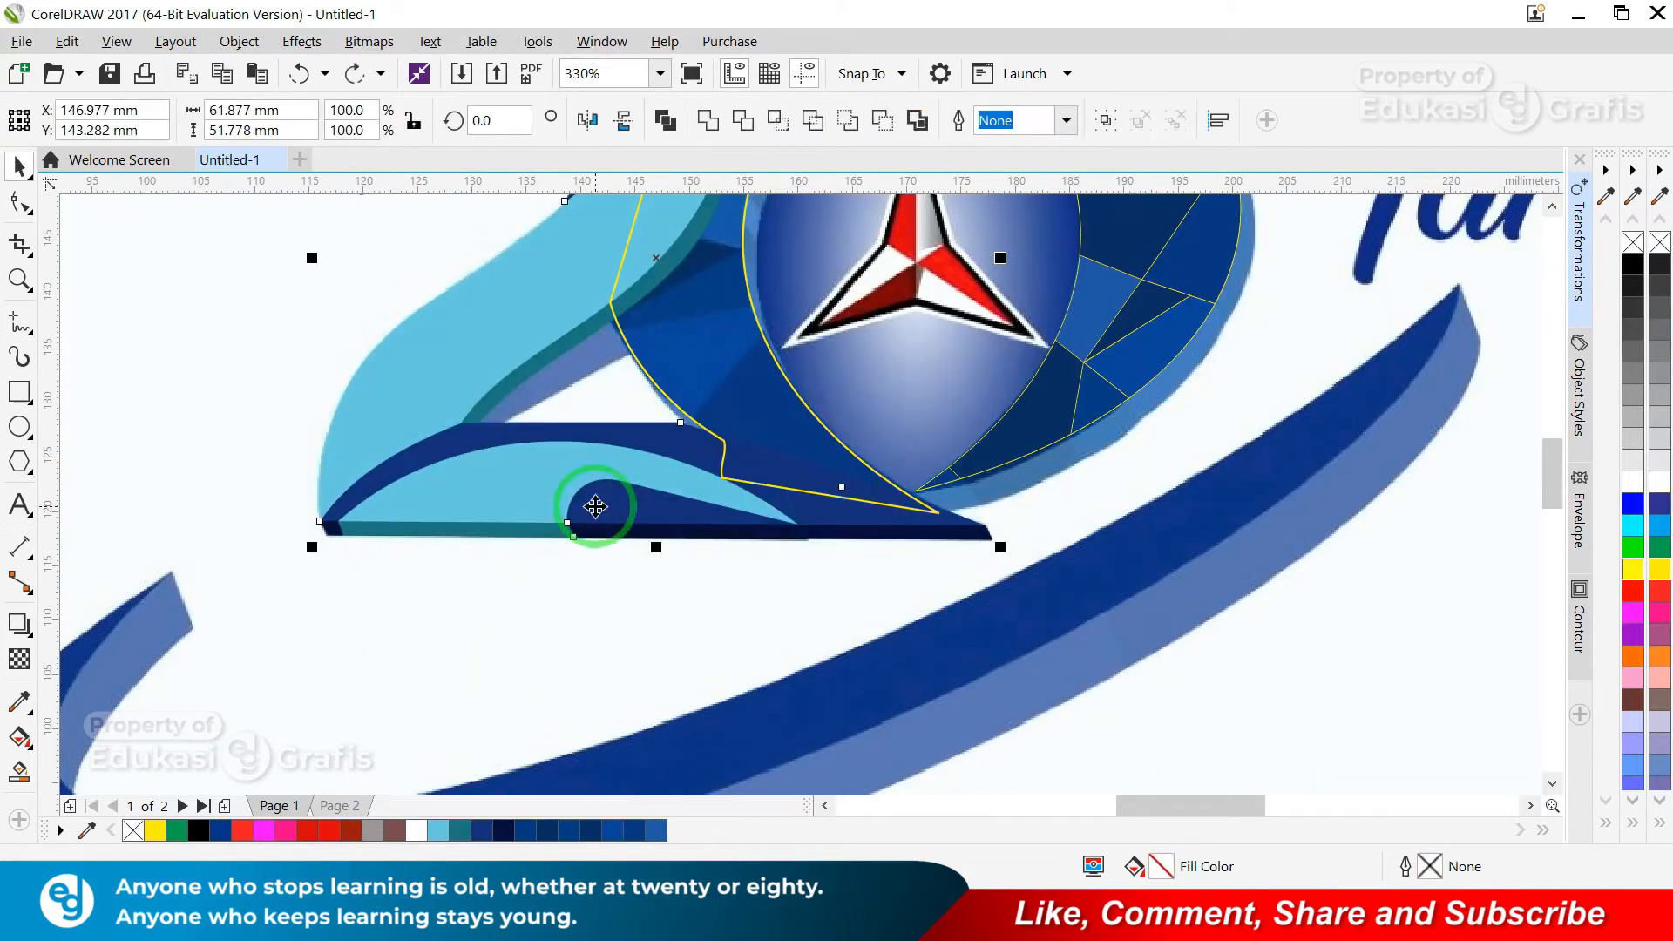
- Apply a uniform transparency of 71 to the reference image beneath the traced numerals
click(925, 501)
click(19, 659)
click(52, 121)
key(space)
click(652, 540)
key(Delete)
key(ctrl+z)
- Send the zero's left-half outline behind the numeral 2 and clear the reference image's transparency
click(866, 531)
key(shift+Page_Down)
click(410, 479)
click(889, 484)
click(571, 482)
click(19, 660)
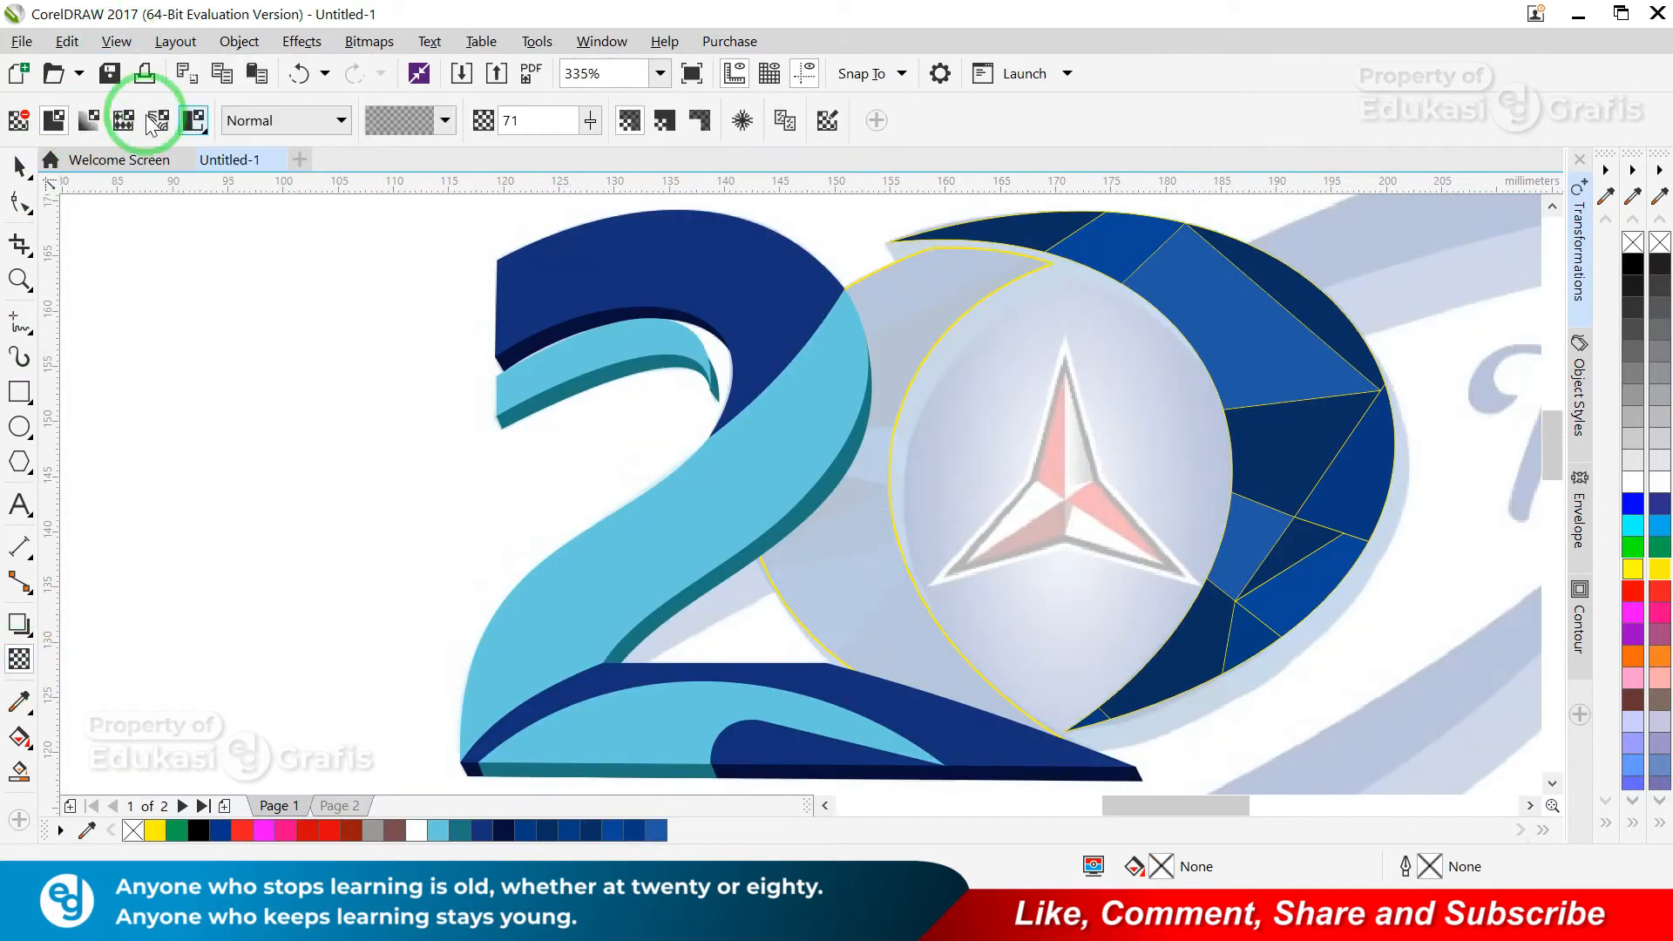
click(19, 120)
key(space)
- Draw a closed freehand polygon over the zero's upper-left facet, intersect it with the left-half shape and delete the polygon
scroll(1071, 327, down, 2)
key(F2)
drag(884, 243, 1343, 425)
click(19, 322)
click(601, 374)
click(309, 518)
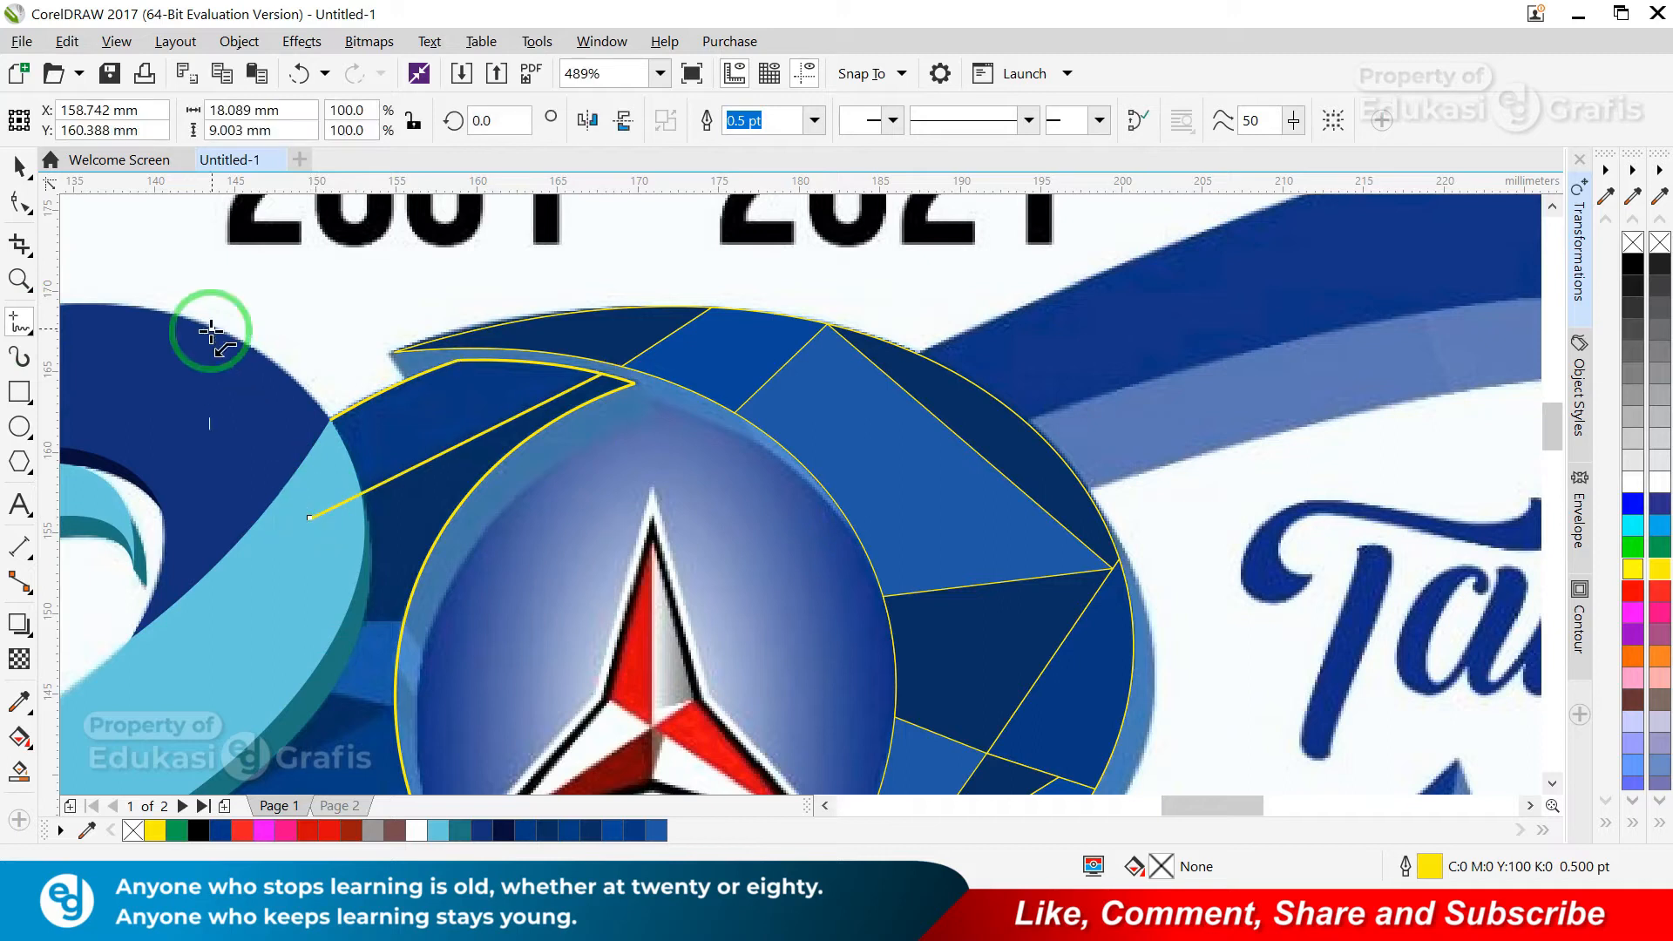
shift+click(420, 503)
click(774, 122)
click(343, 301)
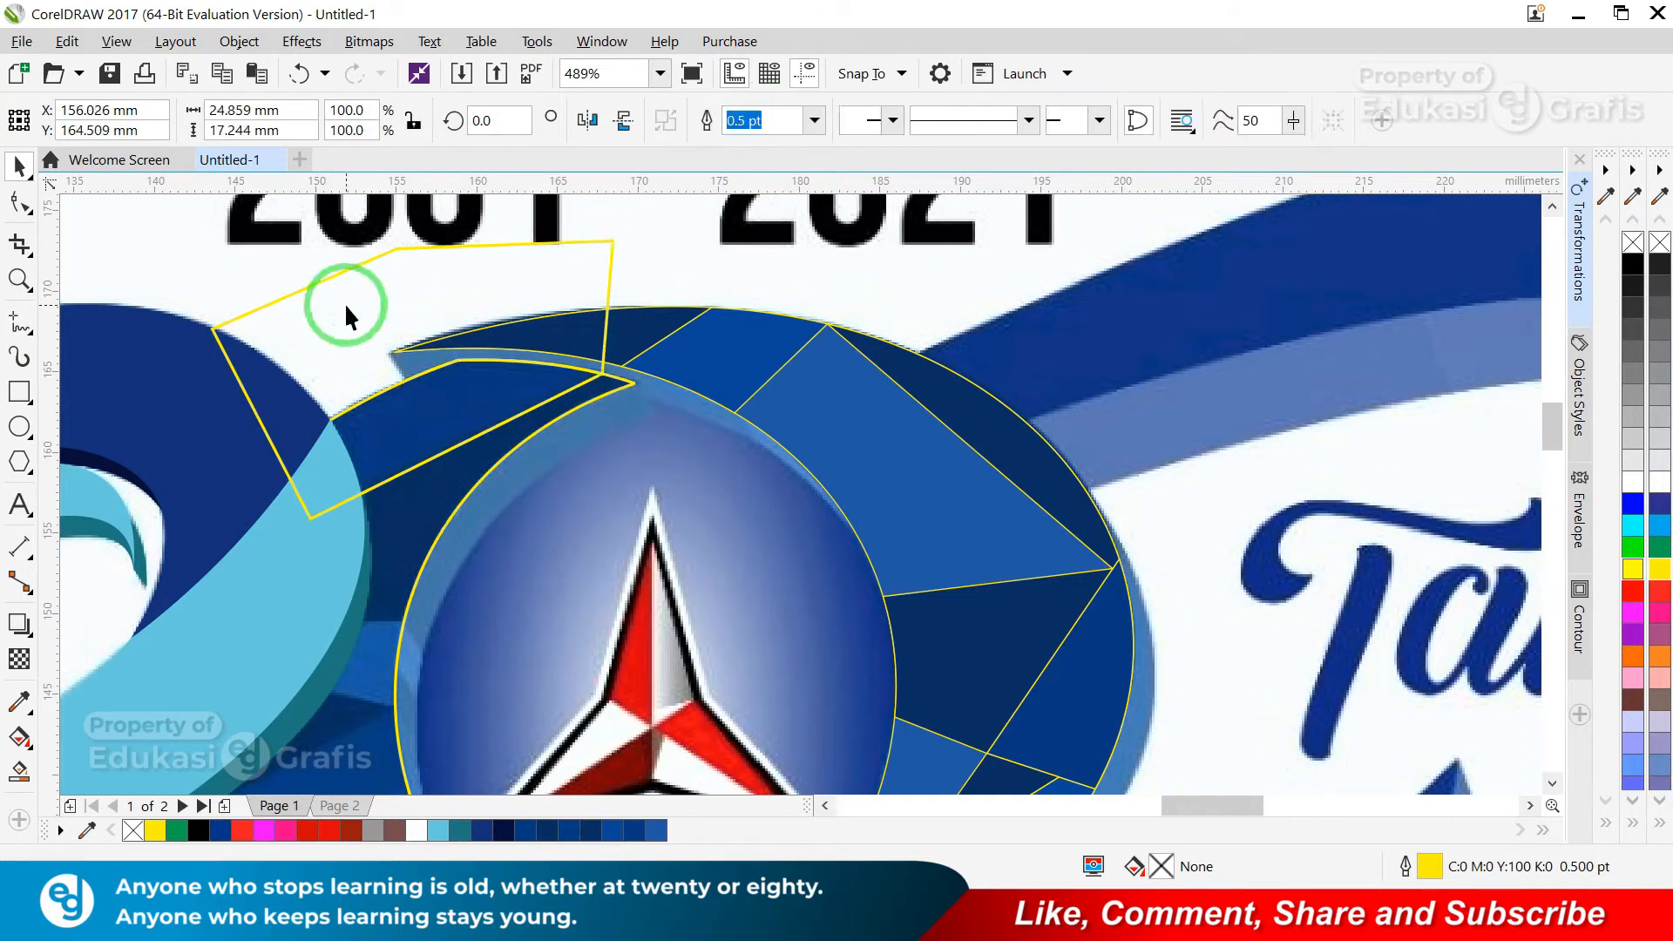
key(Delete)
- Copy the fill and outline properties of the medium-blue upper crescent facet onto the new upper-left facet
key(ctrl+shift+a)
click(866, 508)
click(679, 362)
- Cut the second facet from the zero's left half by intersecting it with a freehand polygon, then delete the polygon
drag(366, 305, 951, 572)
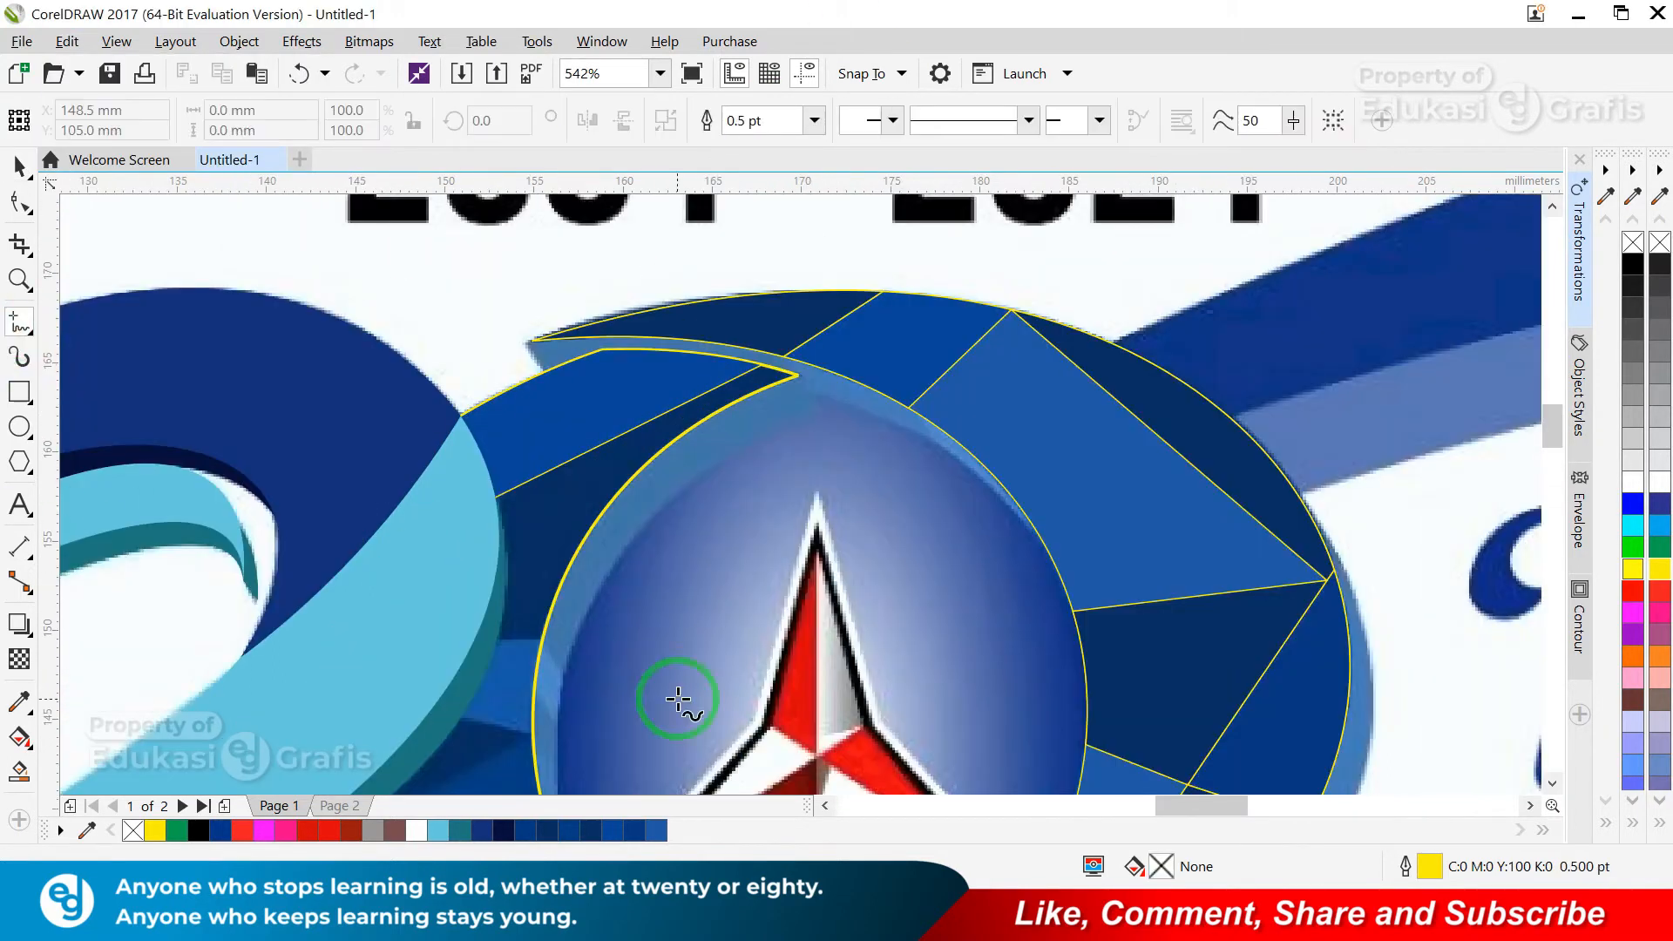
click(390, 635)
click(443, 473)
click(647, 643)
key(space)
shift+click(592, 510)
click(774, 121)
click(834, 431)
key(Delete)
click(583, 494)
scroll(800, 313, down, 2)
drag(546, 338, 1156, 674)
scroll(557, 529, down, 2)
- Draw a closed freehand triangle over the dark facet beside the middle of the 2 and reposition one of its corners
key(F2)
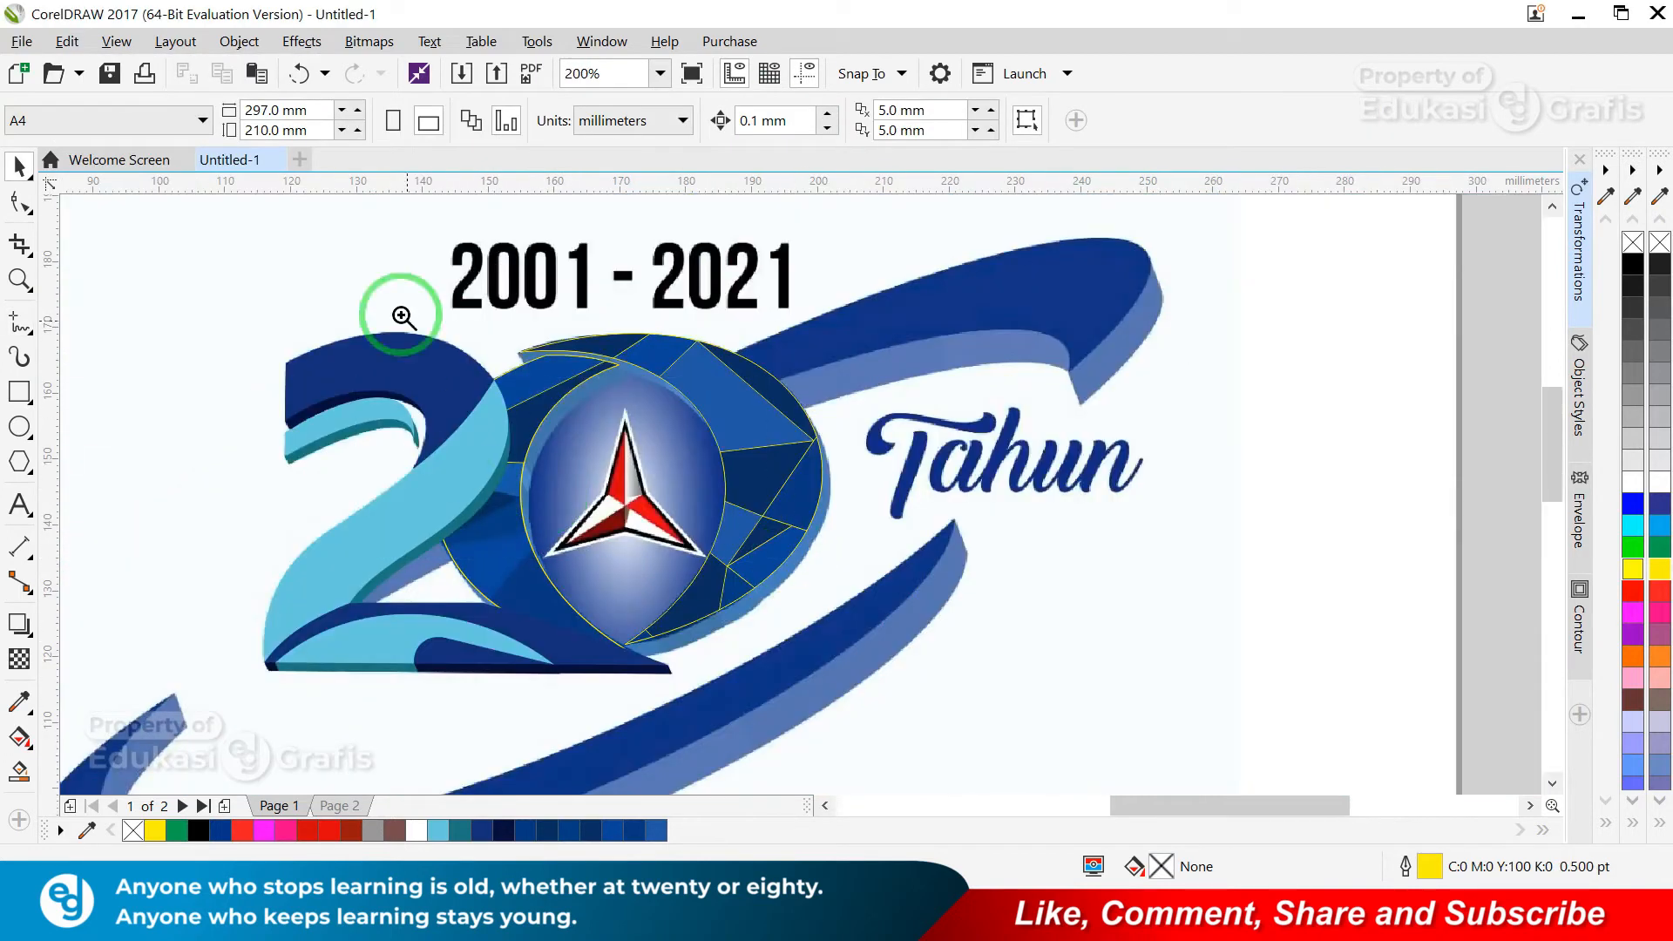
drag(402, 316, 888, 632)
click(18, 321)
click(521, 541)
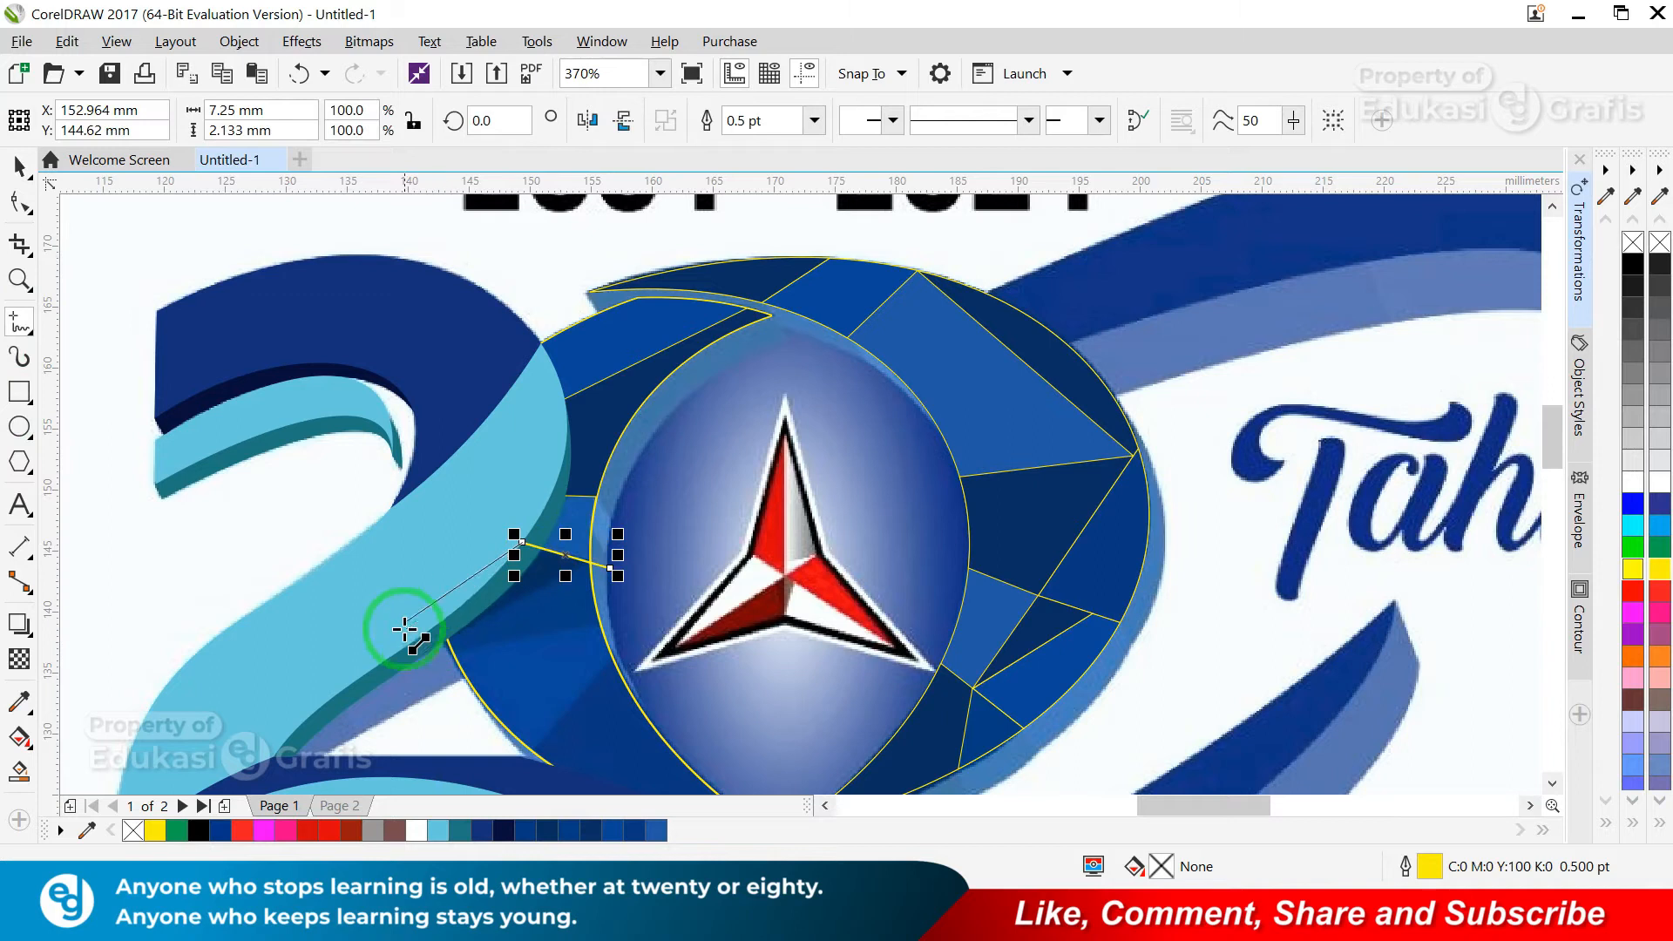
click(452, 635)
key(F2)
drag(433, 510, 789, 683)
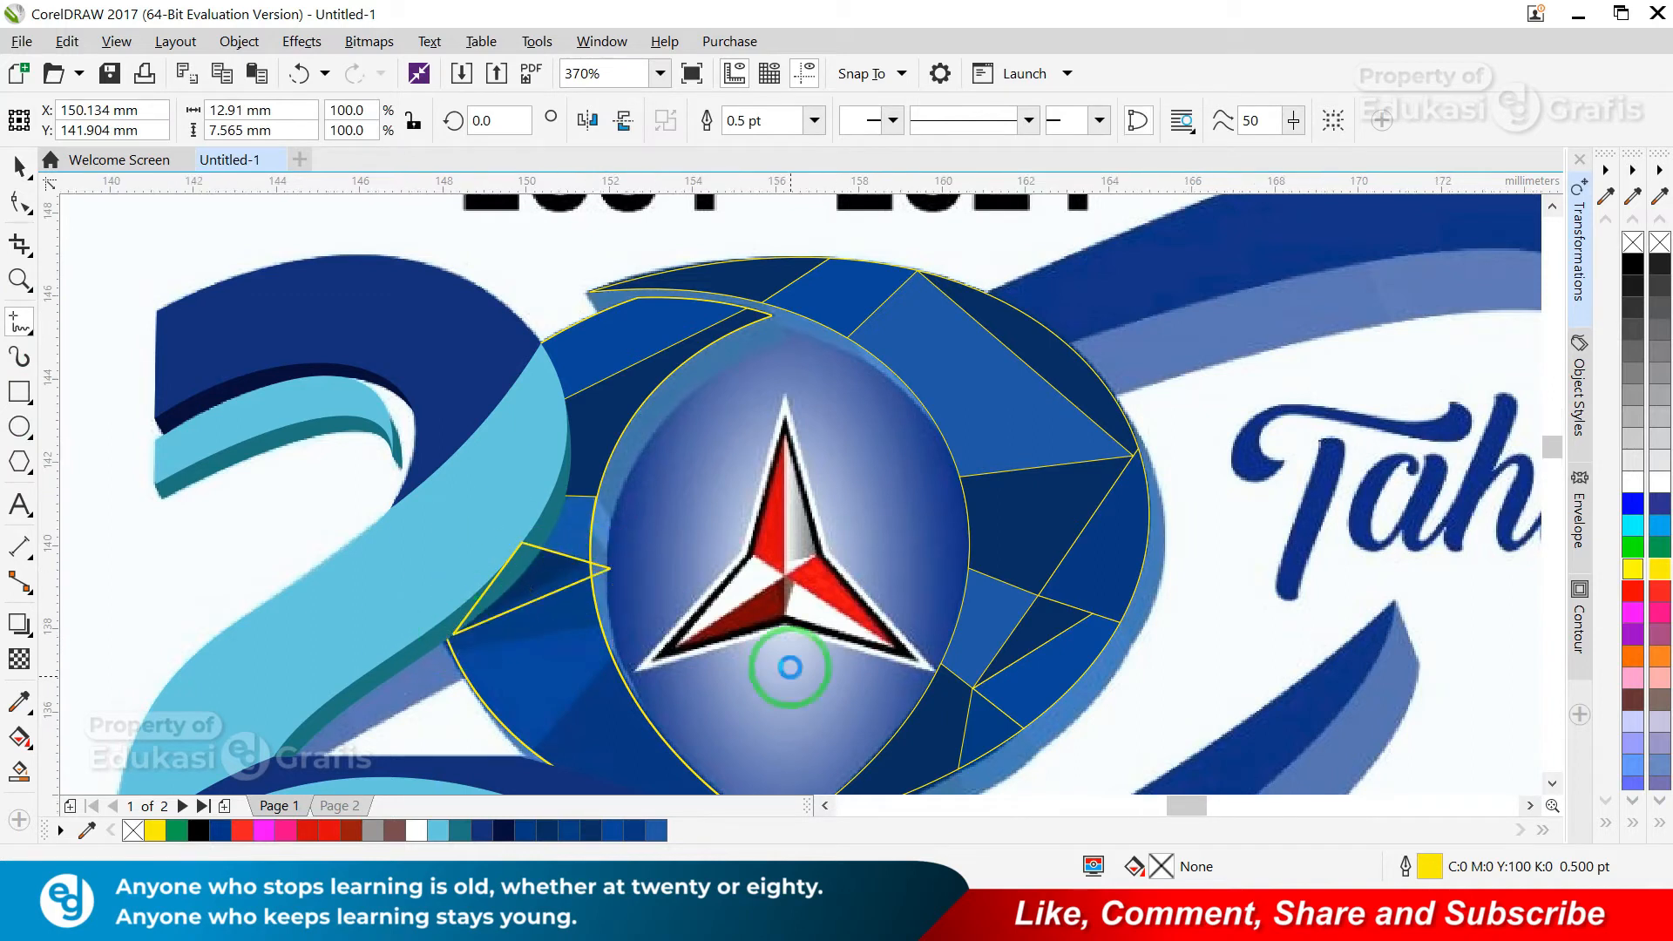
key(F10)
drag(797, 395, 731, 378)
- Intersect the triangle with the left-half shape, delete the triangle and give the new facet a dark crescent facet's fill and outline
key(space)
shift+click(665, 614)
click(773, 121)
scroll(624, 357, down, 3)
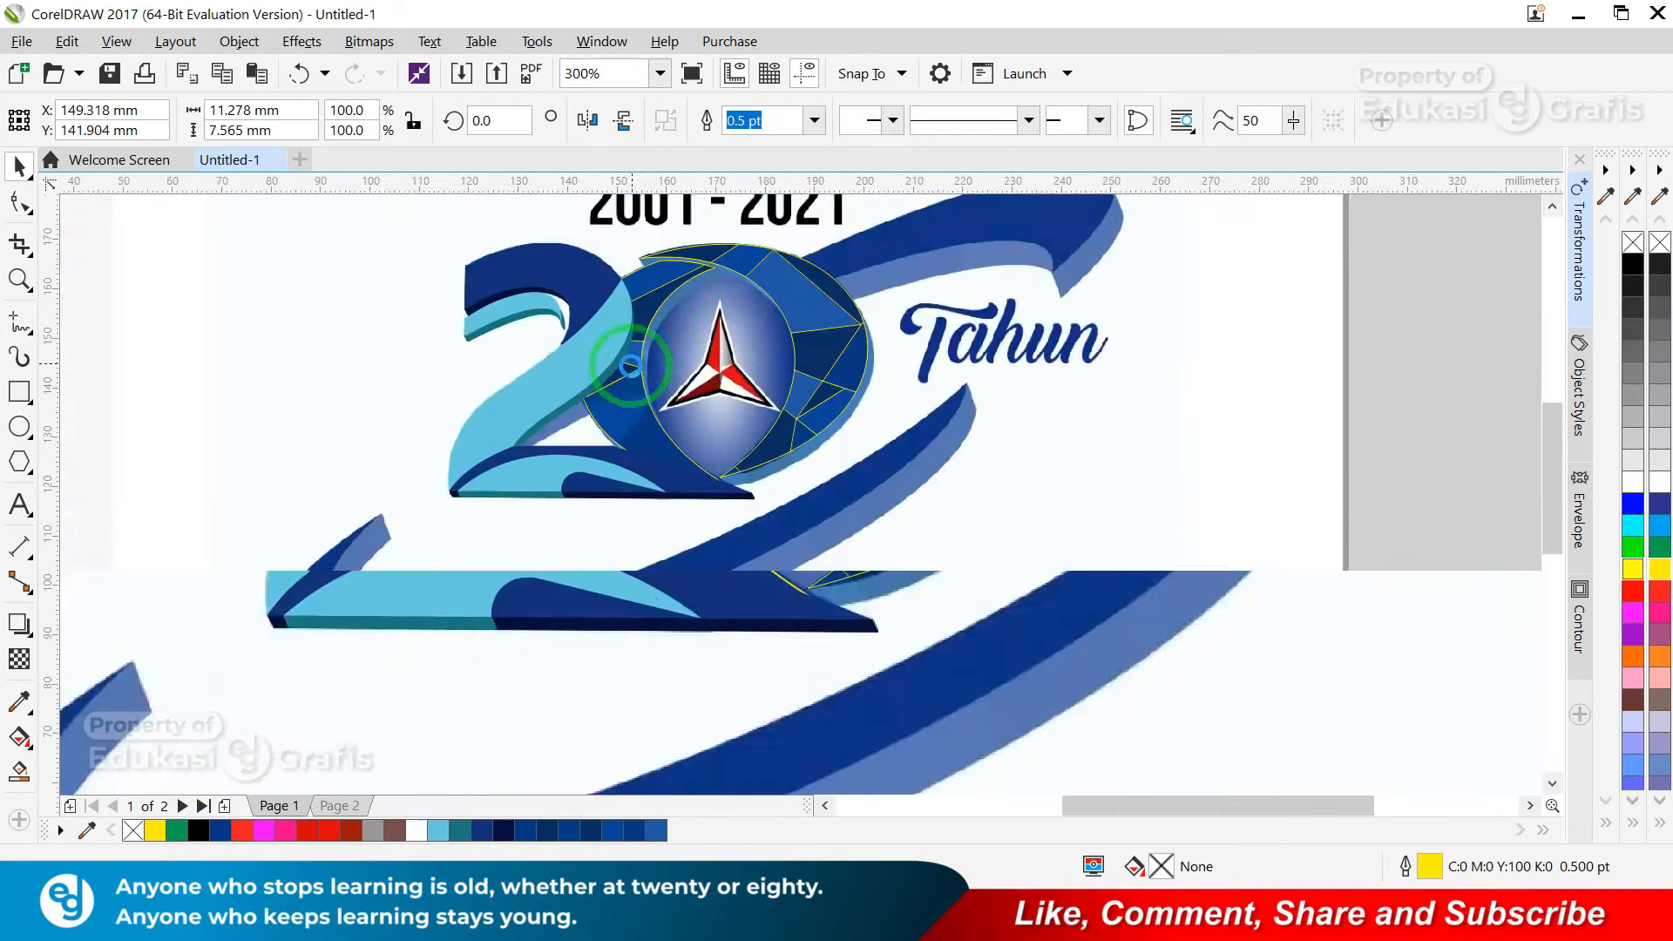
key(F2)
drag(532, 236, 967, 470)
key(Delete)
click(485, 525)
key(alt+e)
key(Delete)
scroll(464, 579, up, 3)
- Draw a freehand polygon over the facet just below the dark triangle, intersect it with the left-half shape and delete the polygon
key(F5)
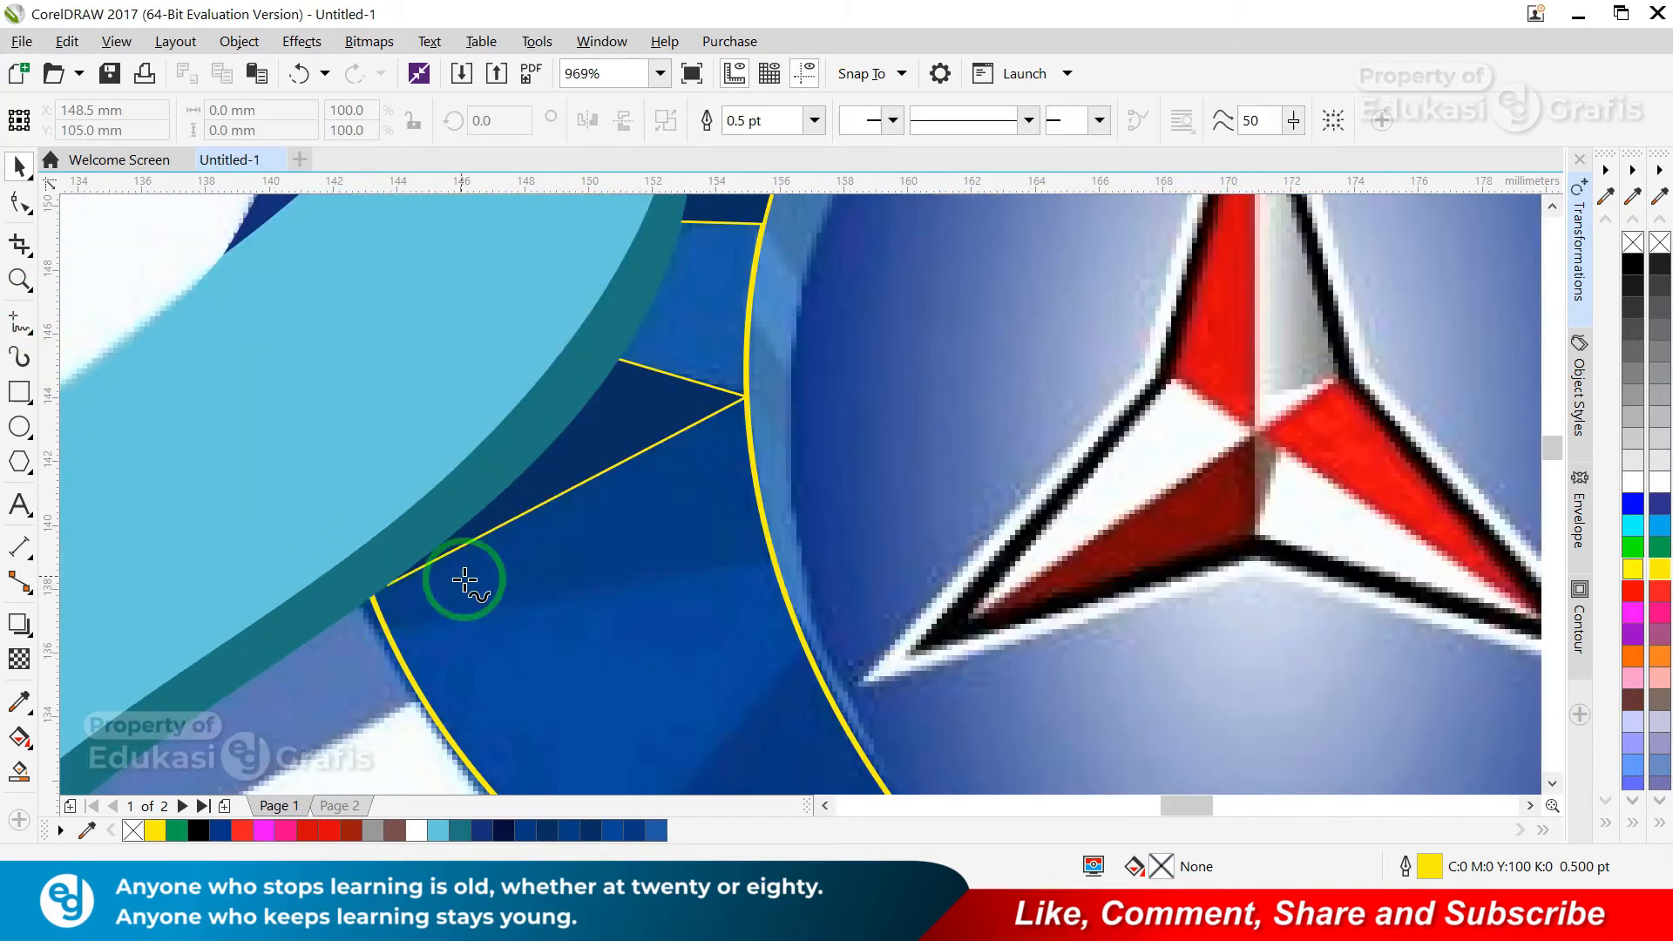
click(771, 555)
click(838, 425)
click(385, 631)
key(space)
shift+click(633, 658)
click(778, 120)
click(733, 448)
key(Delete)
- Copy the #0A3883 fill and hairline outline of a crescent facet onto the facet below the dark triangle
click(727, 499)
scroll(727, 466, down, 3)
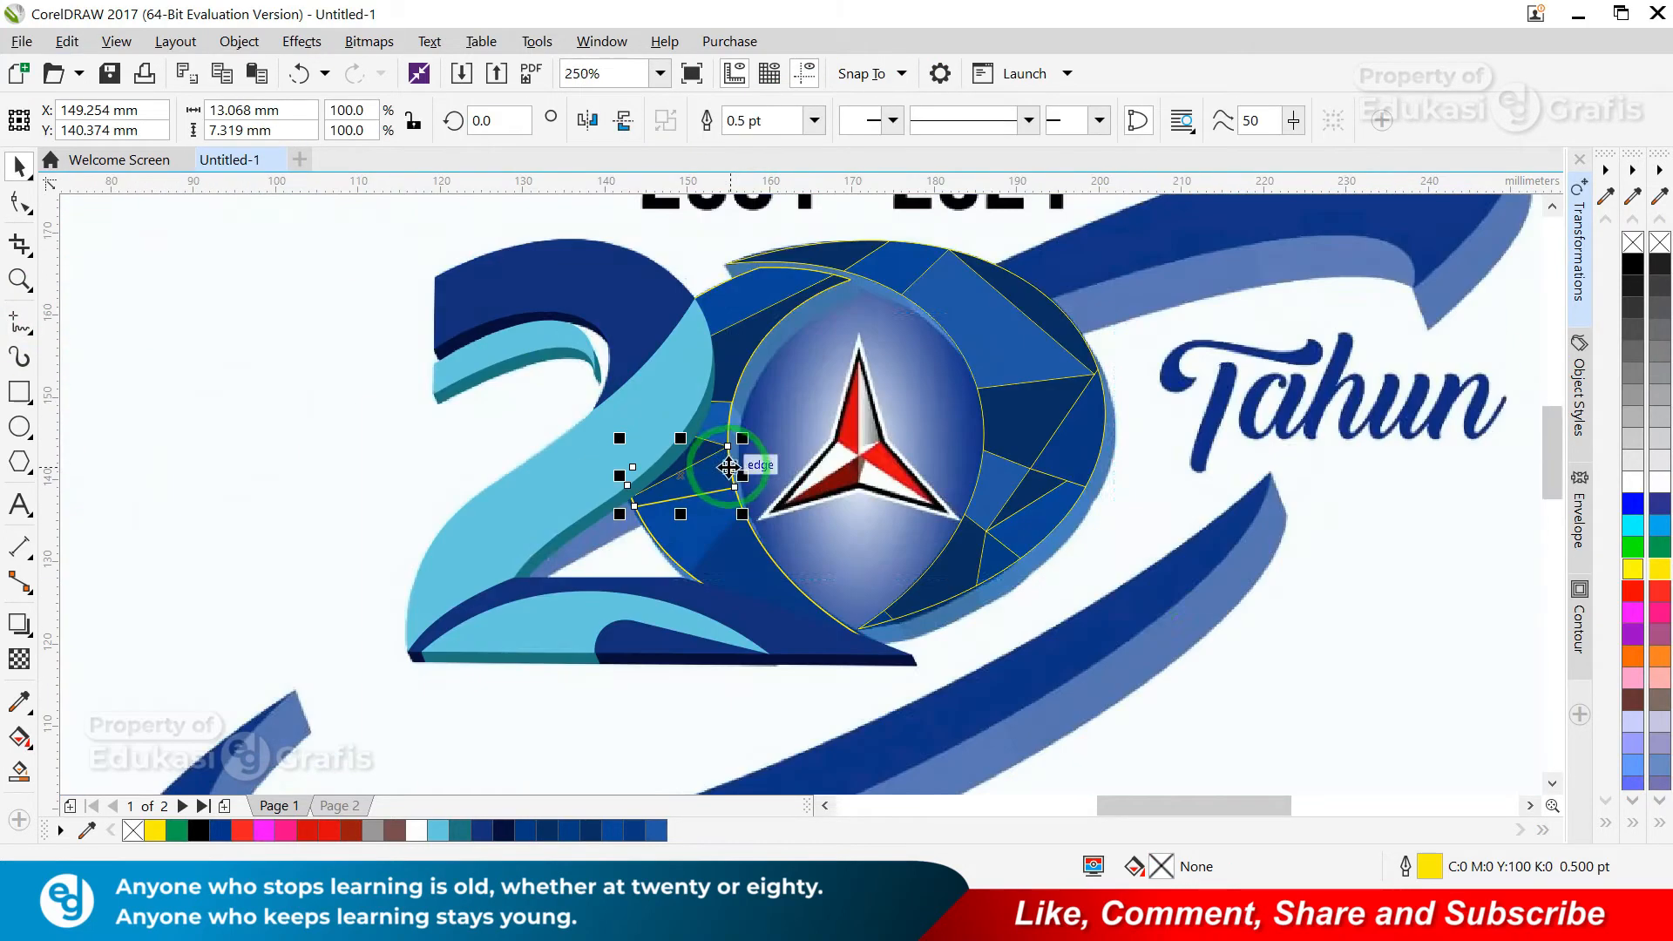
scroll(890, 410, up, 3)
key(alt+e)
key(m)
key(Return)
click(1281, 515)
key(ctrl+d)
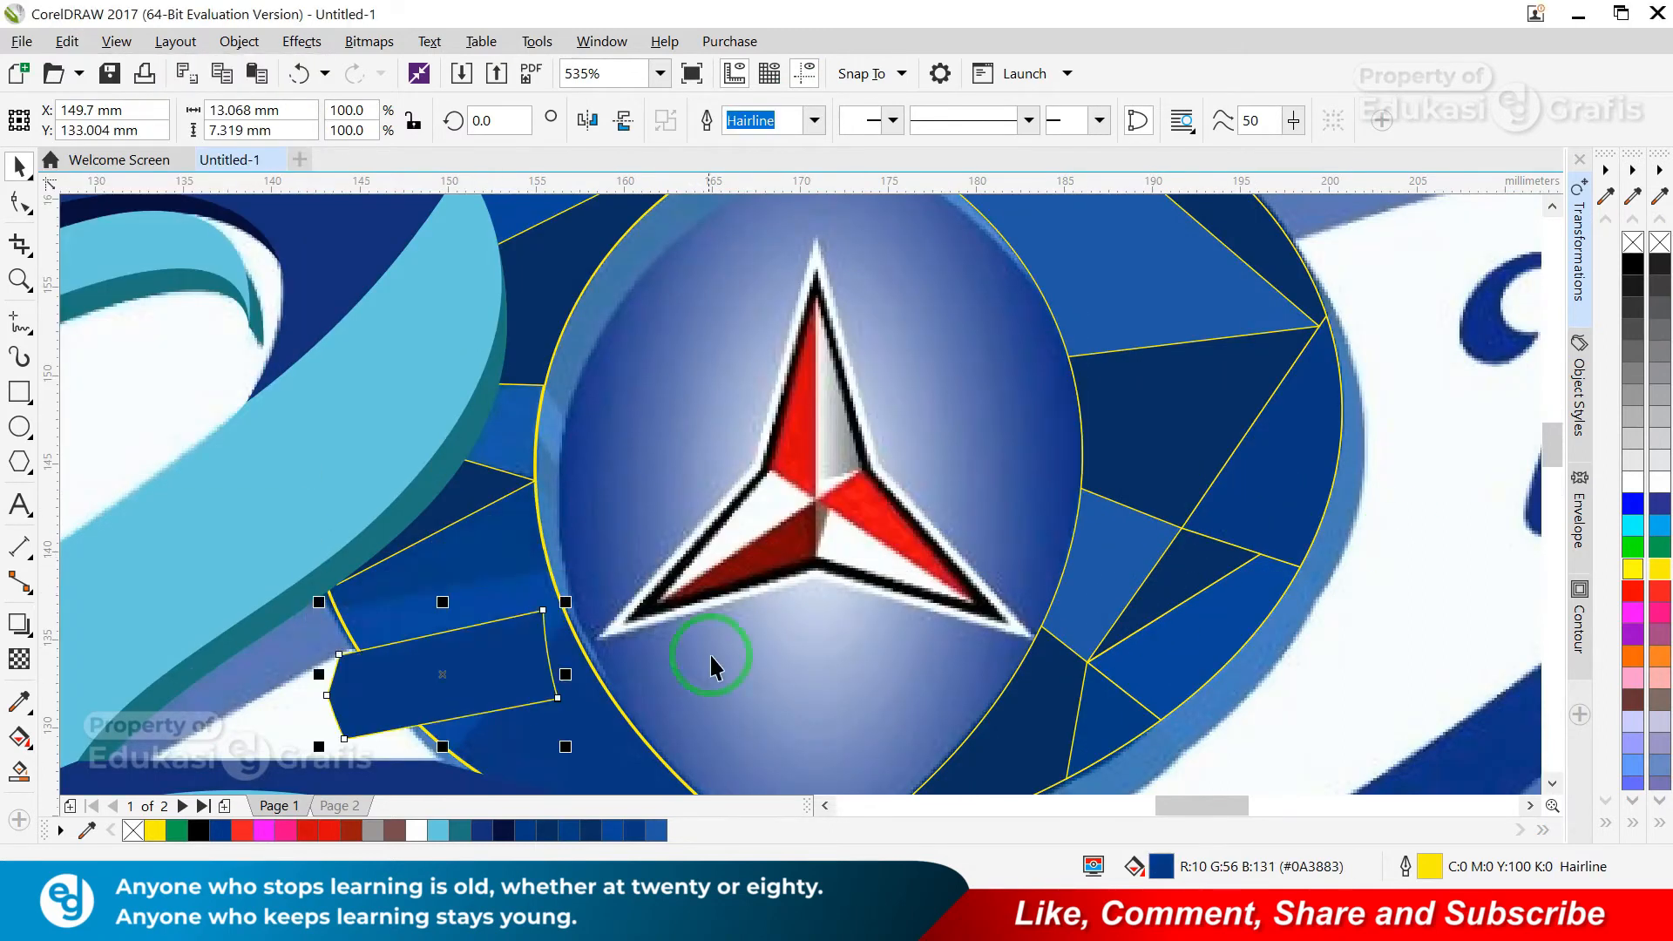
key(ctrl+z)
- Draw a closed freehand polygon over the bottom facet of the zero's left half and intersect it with the left-half shape
scroll(530, 563, down, 2)
scroll(513, 767, up, 2)
key(F5)
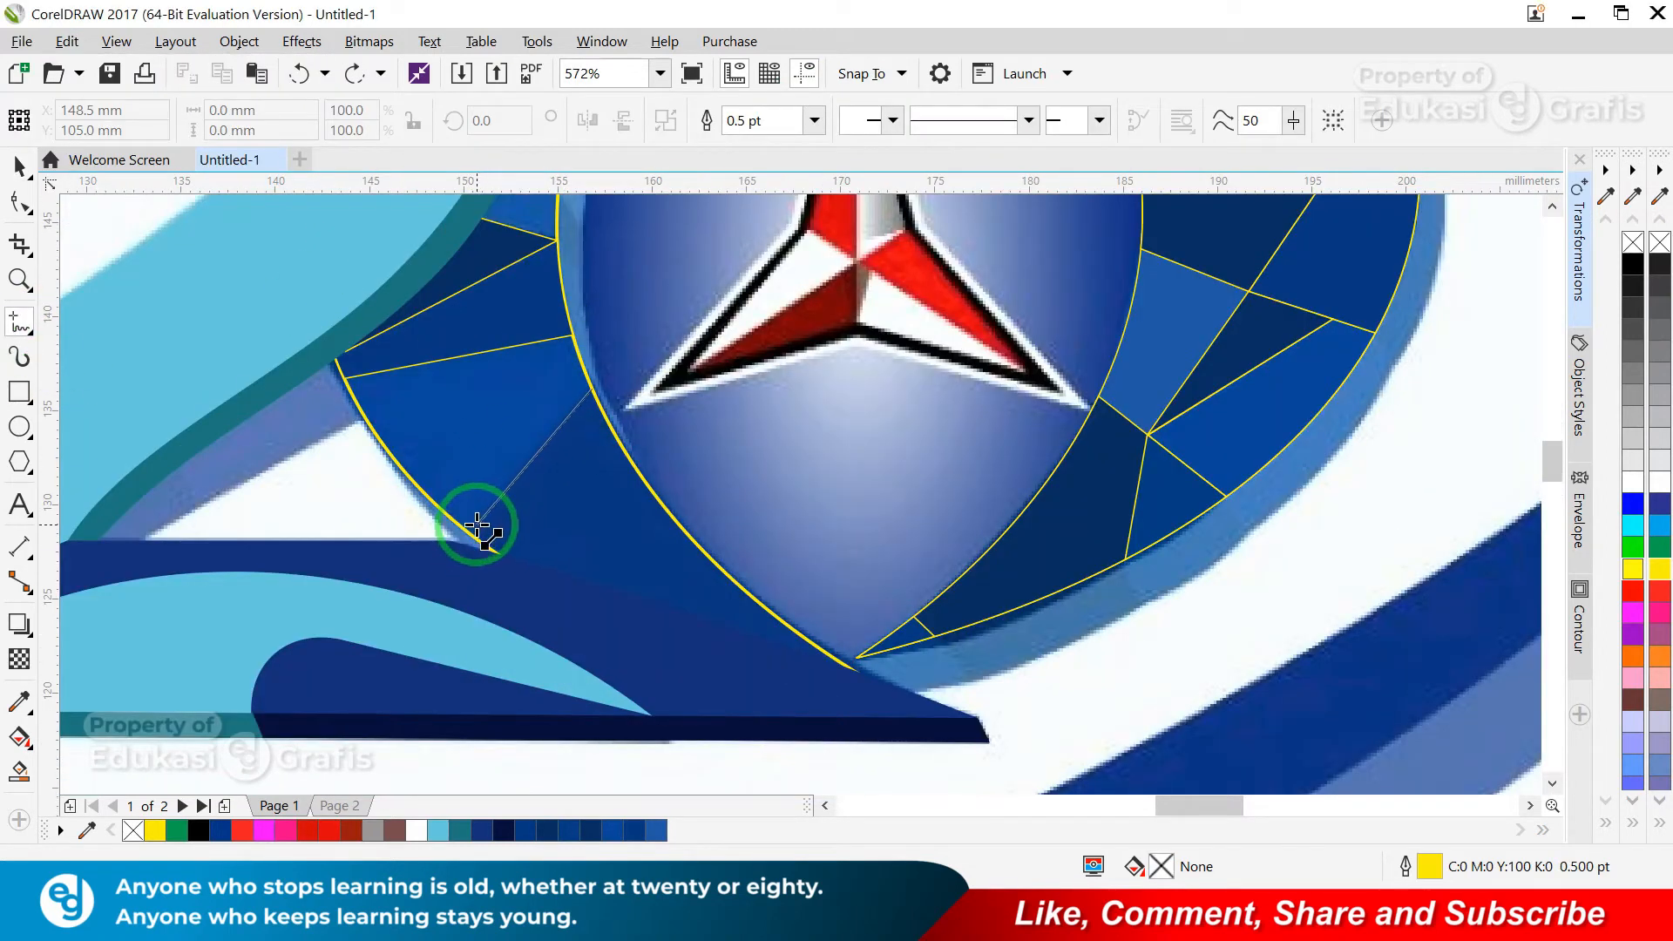
double_click(471, 534)
click(454, 650)
key(Escape)
key(F4)
scroll(1232, 408, up, 3)
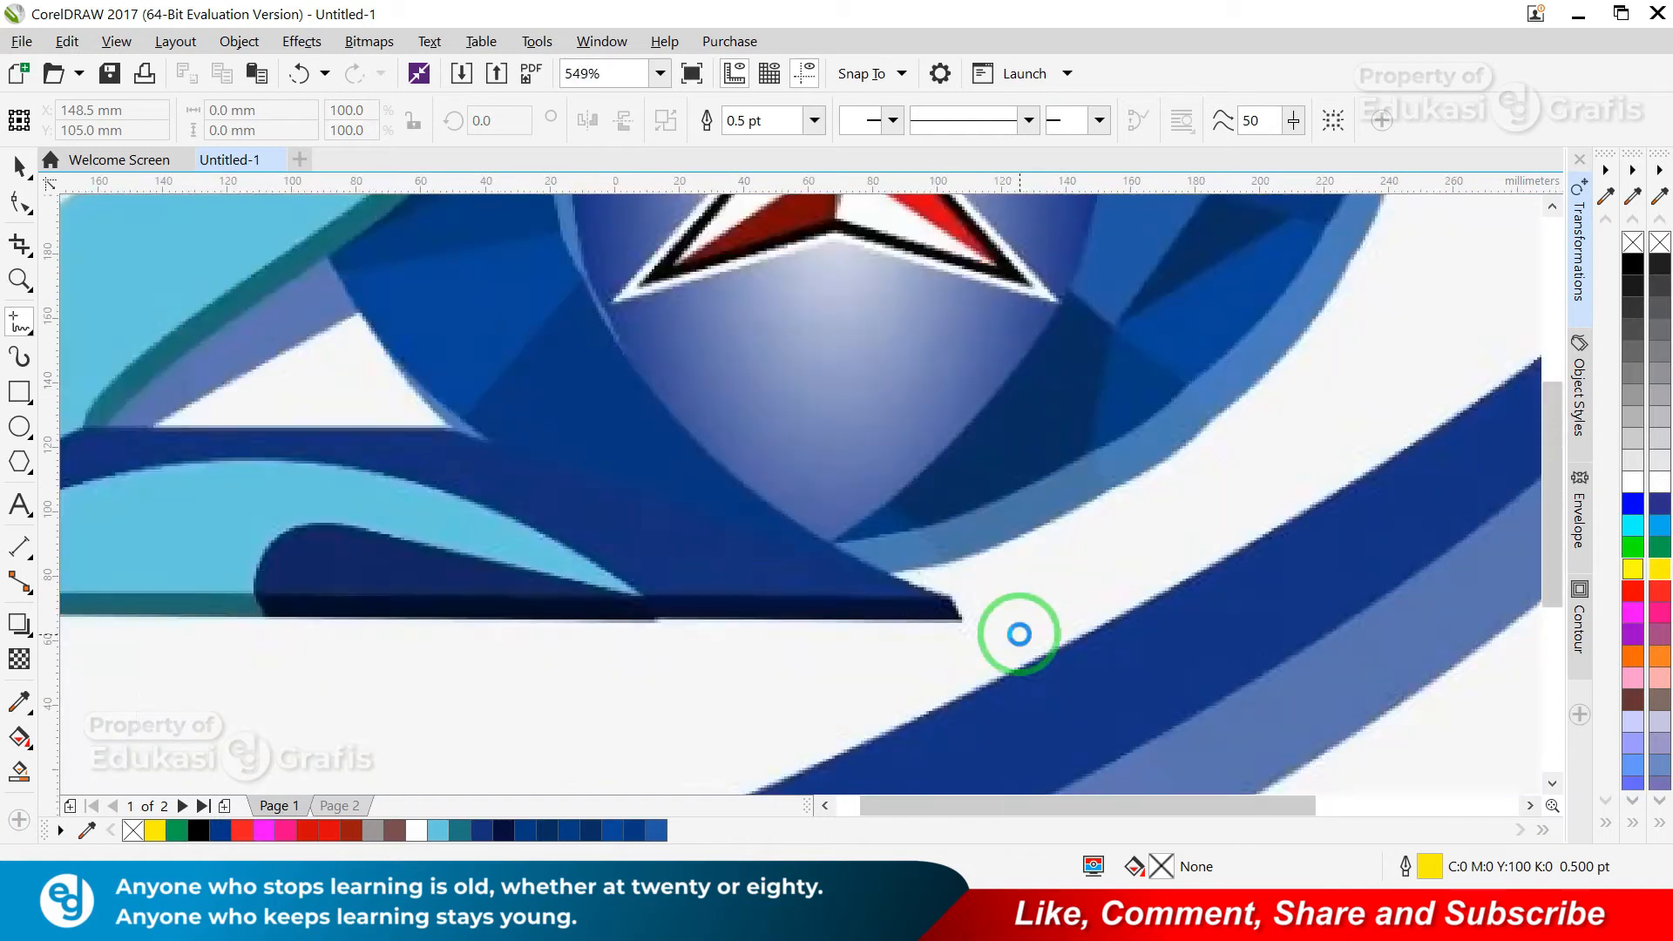
key(F4)
scroll(1220, 405, up, 3)
key(space)
key(space)
click(623, 291)
click(773, 114)
click(646, 421)
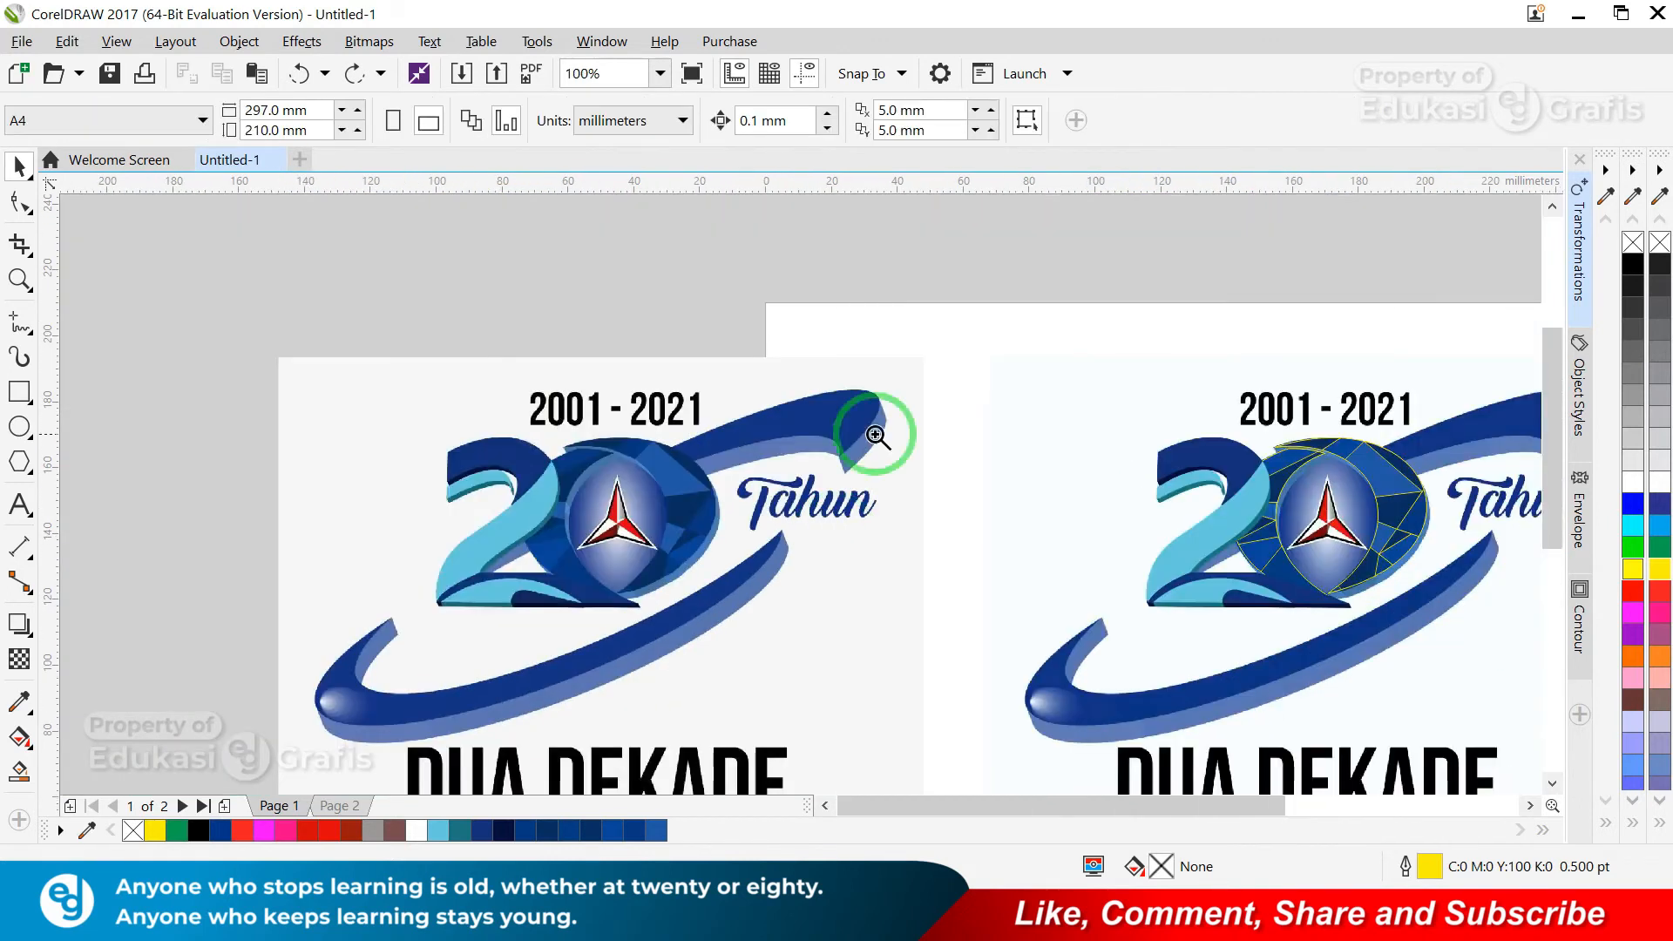
- Fill the zero's left-half base shape with the blue #09479E sampled from the original logo image
click(876, 434)
click(1207, 582)
key(shift+F11)
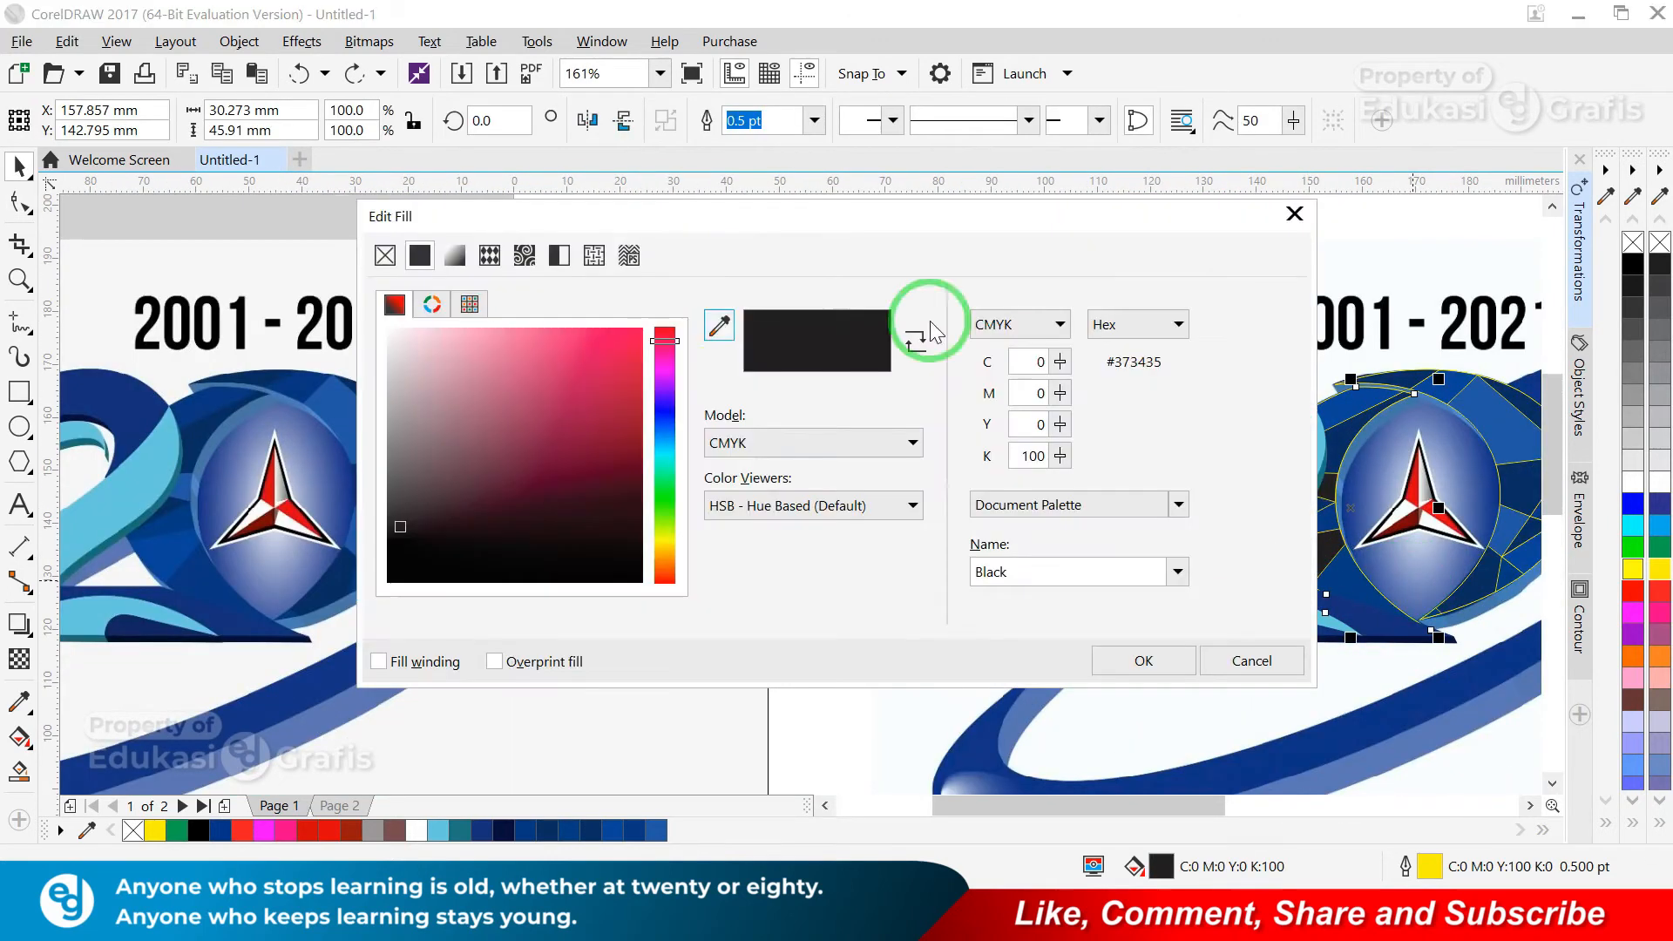
click(159, 548)
click(1129, 660)
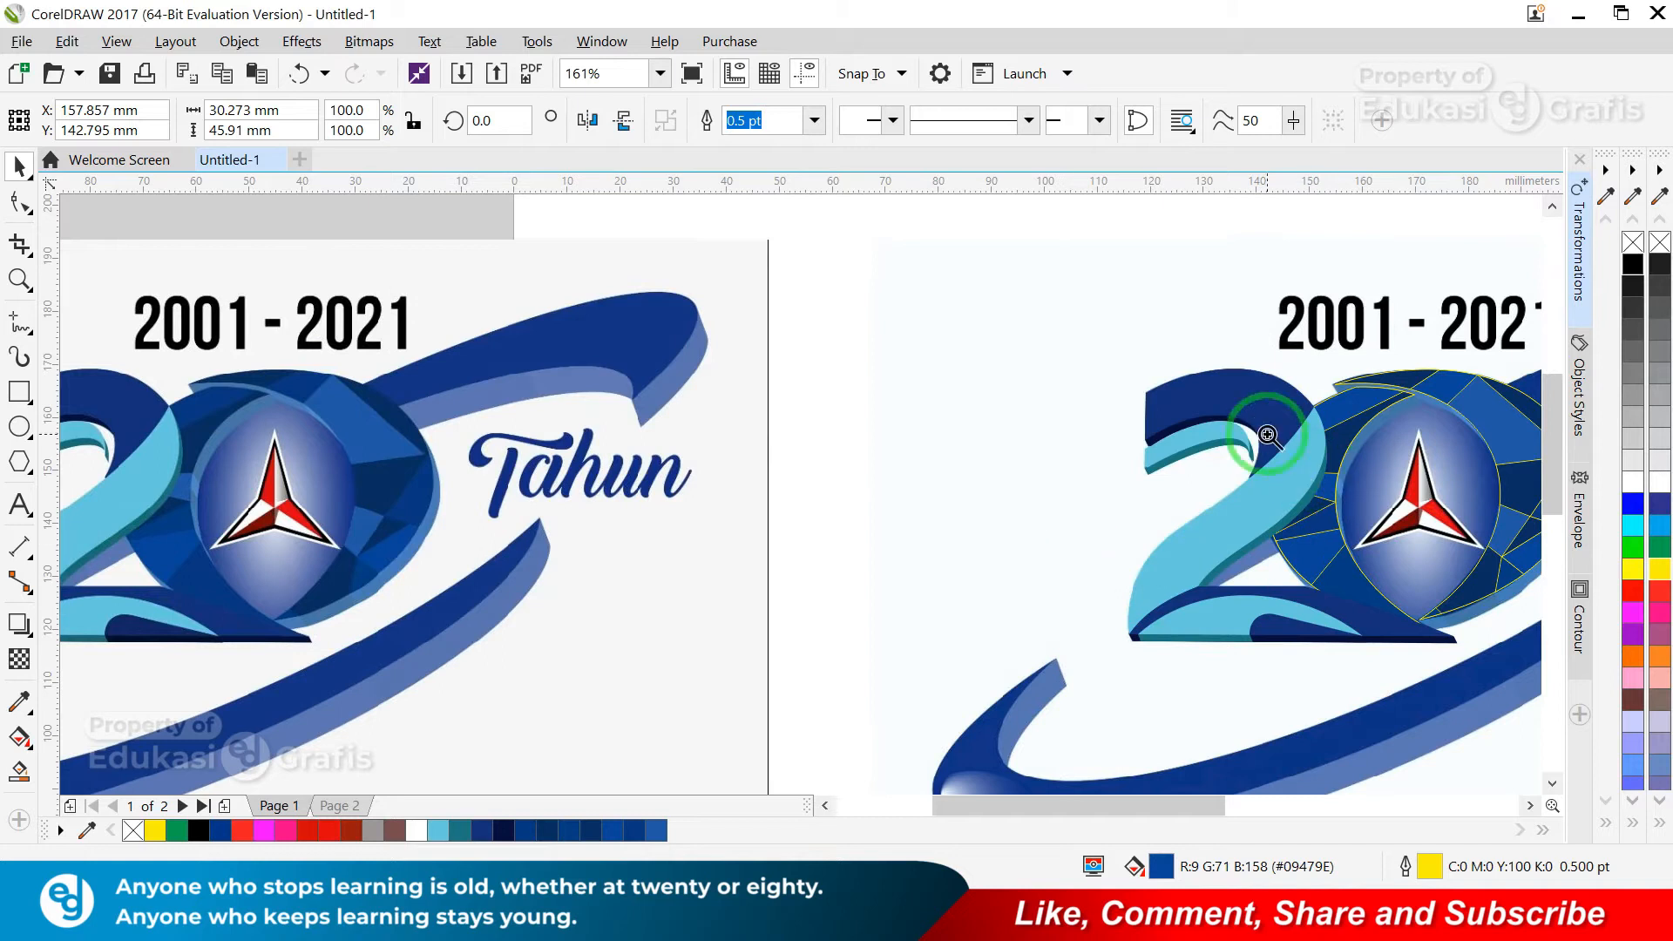
- Cut the small facet above the dark triangle by intersecting a freehand polygon with the left-half shape, then delete the polygon
drag(1267, 434, 1427, 542)
key(Escape)
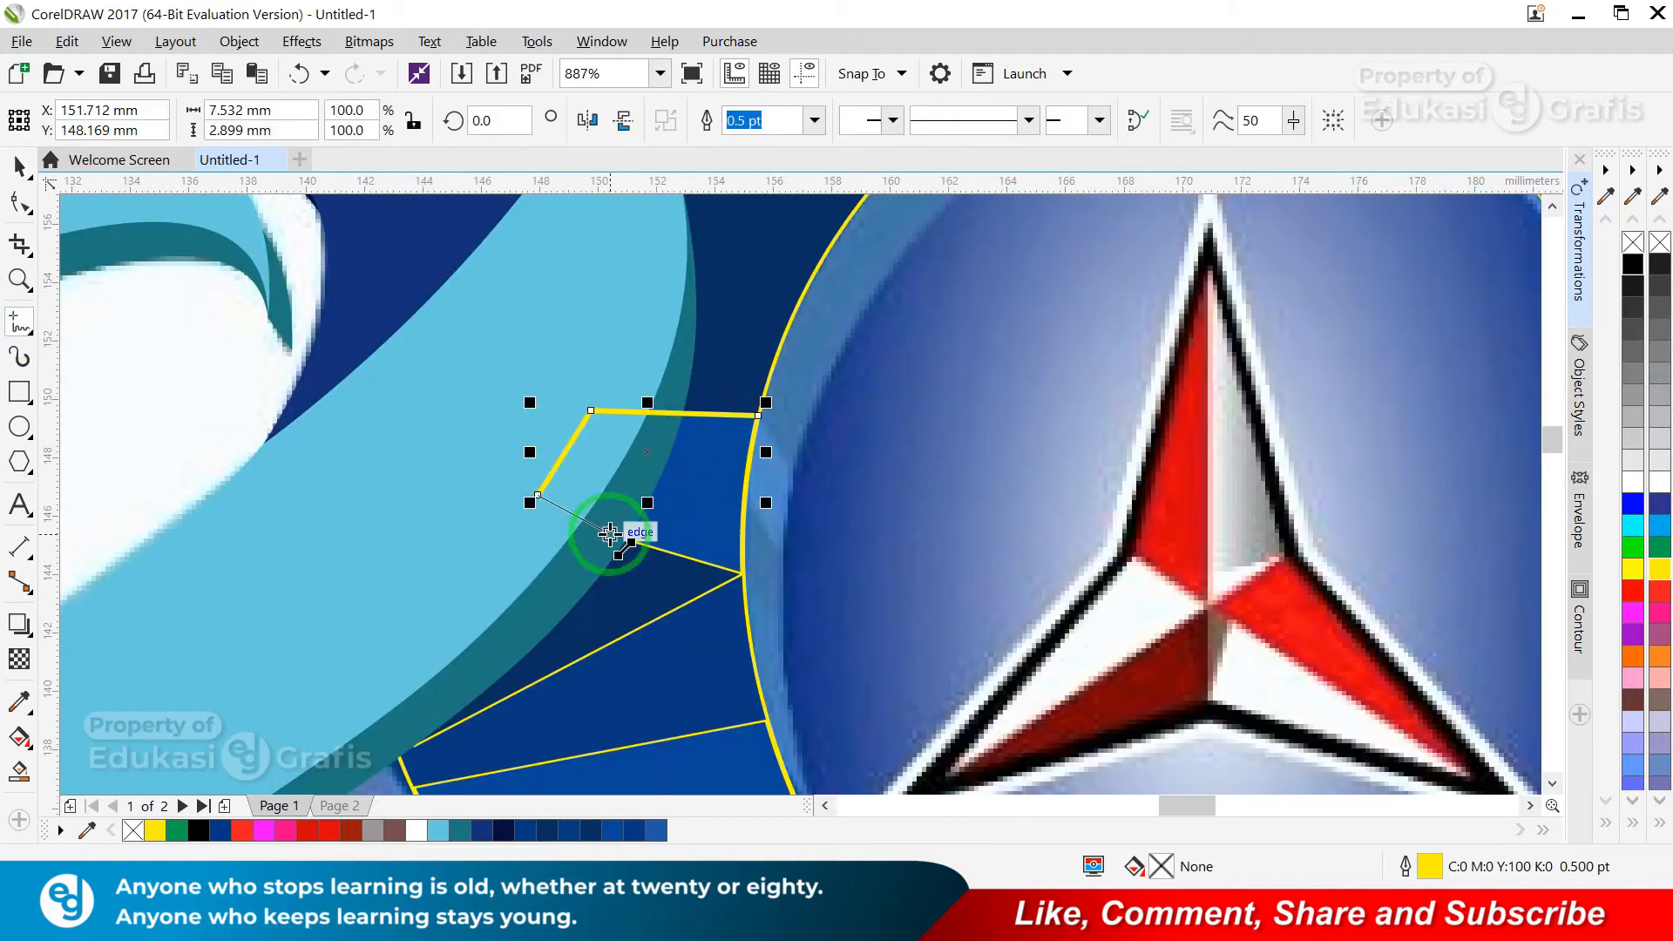
click(938, 543)
click(758, 416)
key(F3)
click(782, 120)
click(609, 374)
key(Delete)
- Fill the small facet above the dark triangle with the lighter blue sampled from the original logo image
key(F3)
key(F3)
drag(105, 302, 184, 401)
key(shift+F11)
click(720, 325)
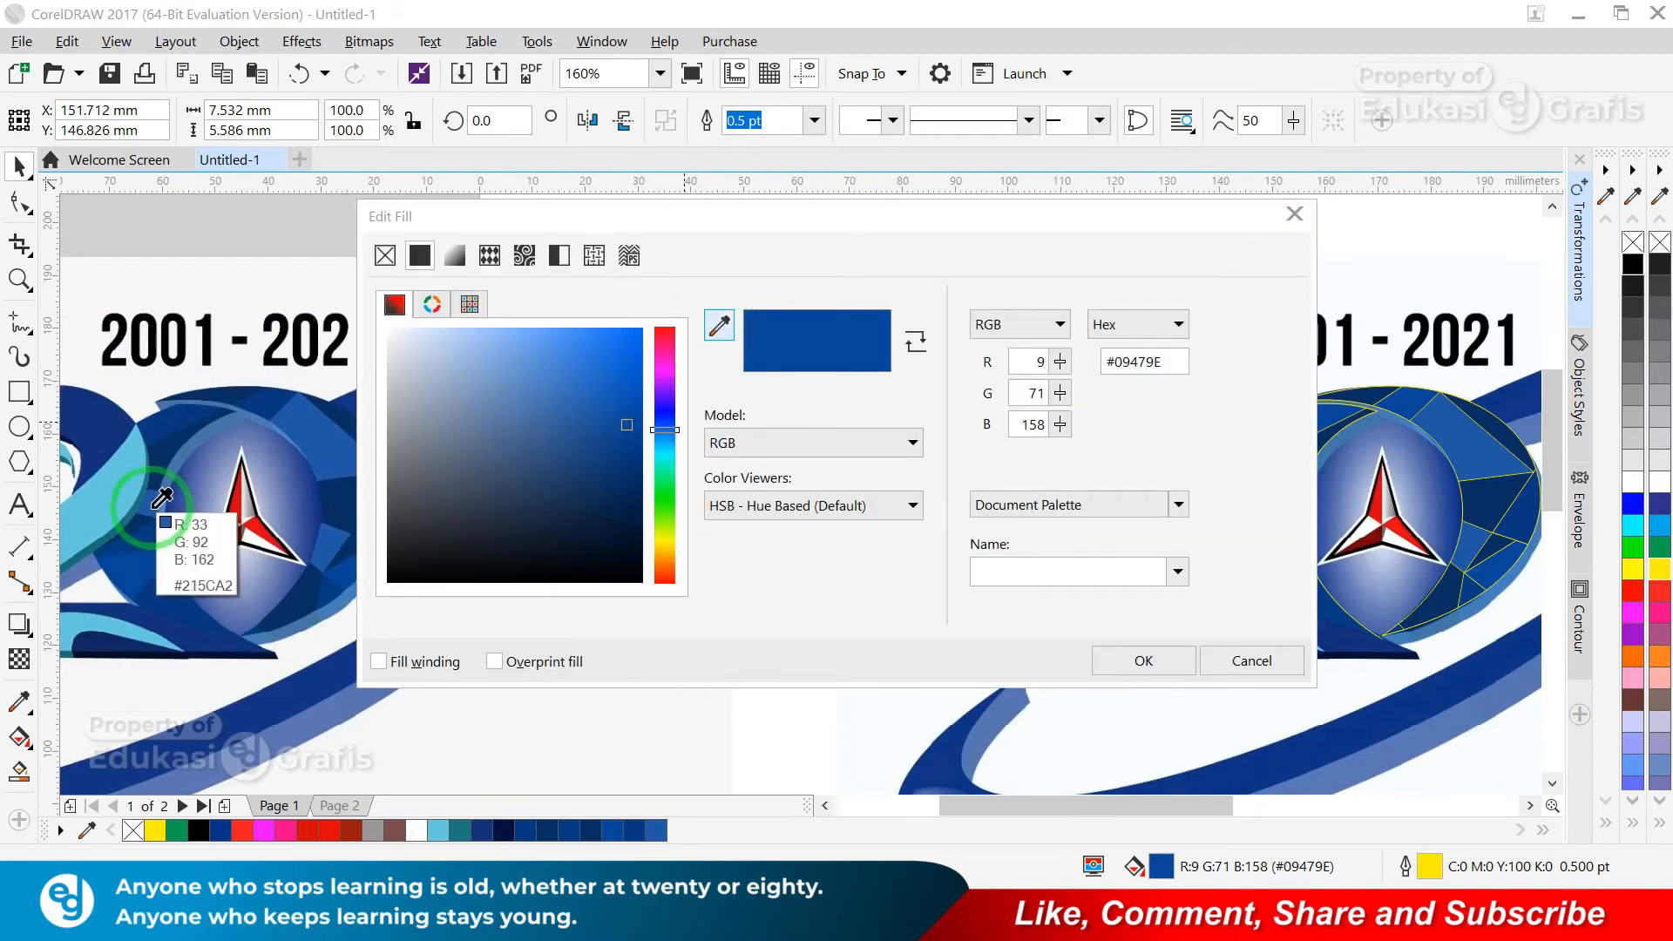
click(151, 508)
key(Return)
- Remove the outlines from all the artwork at once
key(F3)
click(1296, 278)
key(ctrl+a)
right_click(1632, 242)
- Try deleting the reference copy beneath the traced 20 to inspect the vector shapes alone
click(985, 453)
key(Delete)
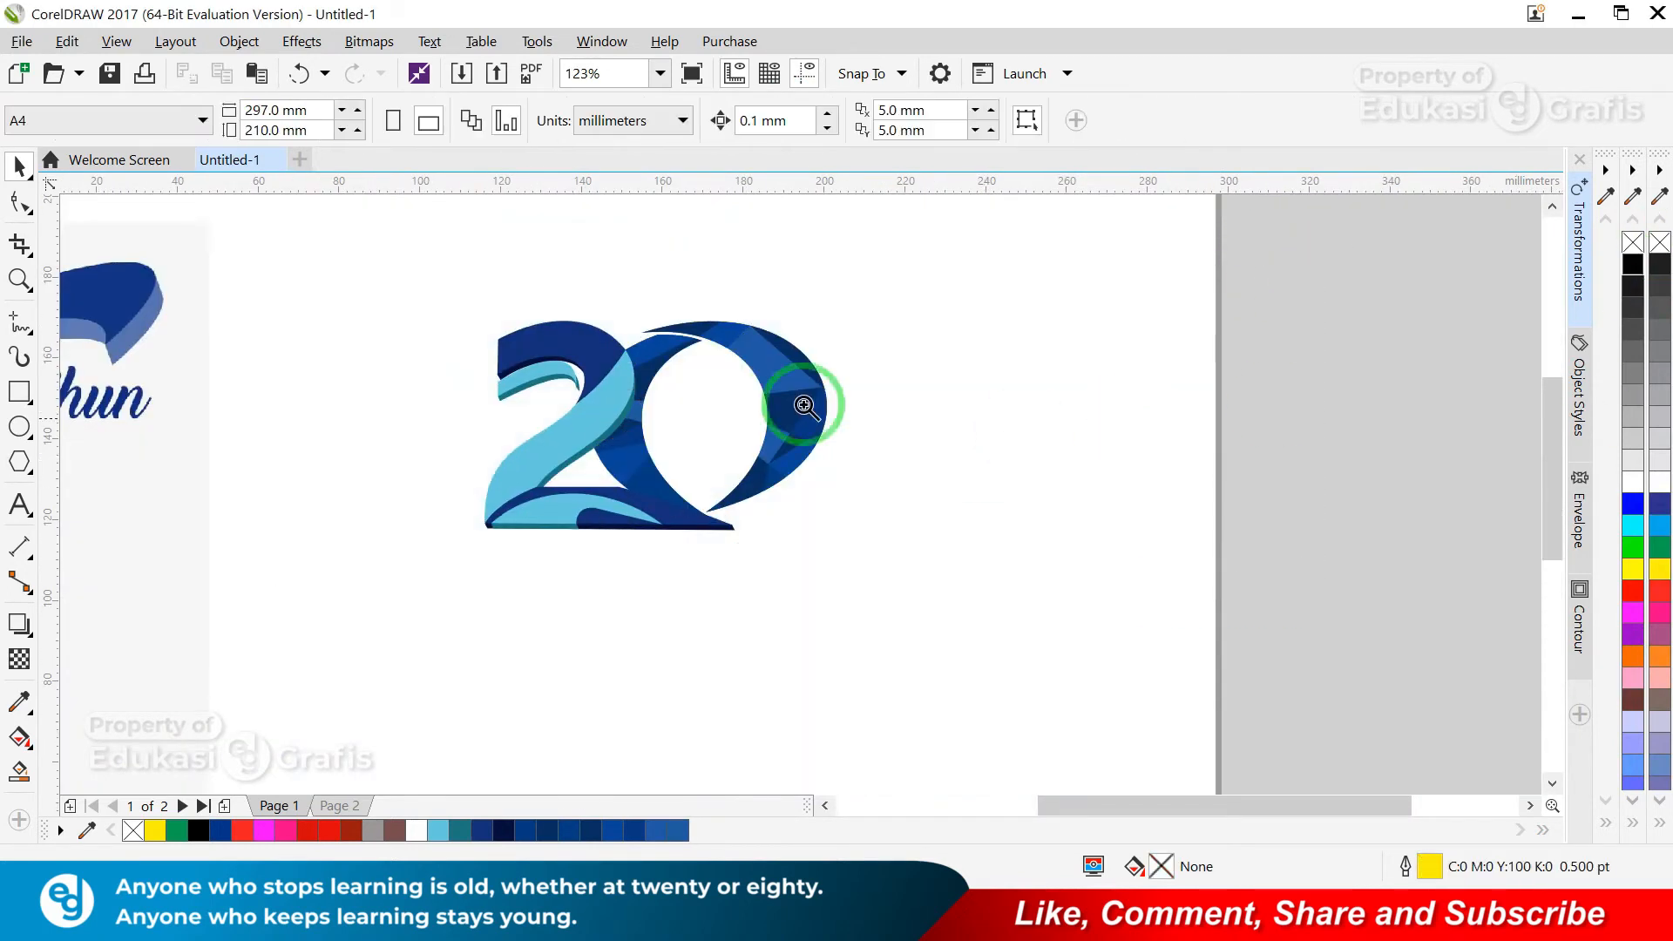
drag(427, 273, 1064, 610)
key(ctrl+z)
- Change the fill of the bottom facet of the zero's left half to the darker blue #00387D
drag(636, 480, 863, 589)
click(590, 488)
key(F3)
drag(519, 311, 1043, 697)
key(F3)
drag(580, 366, 1066, 598)
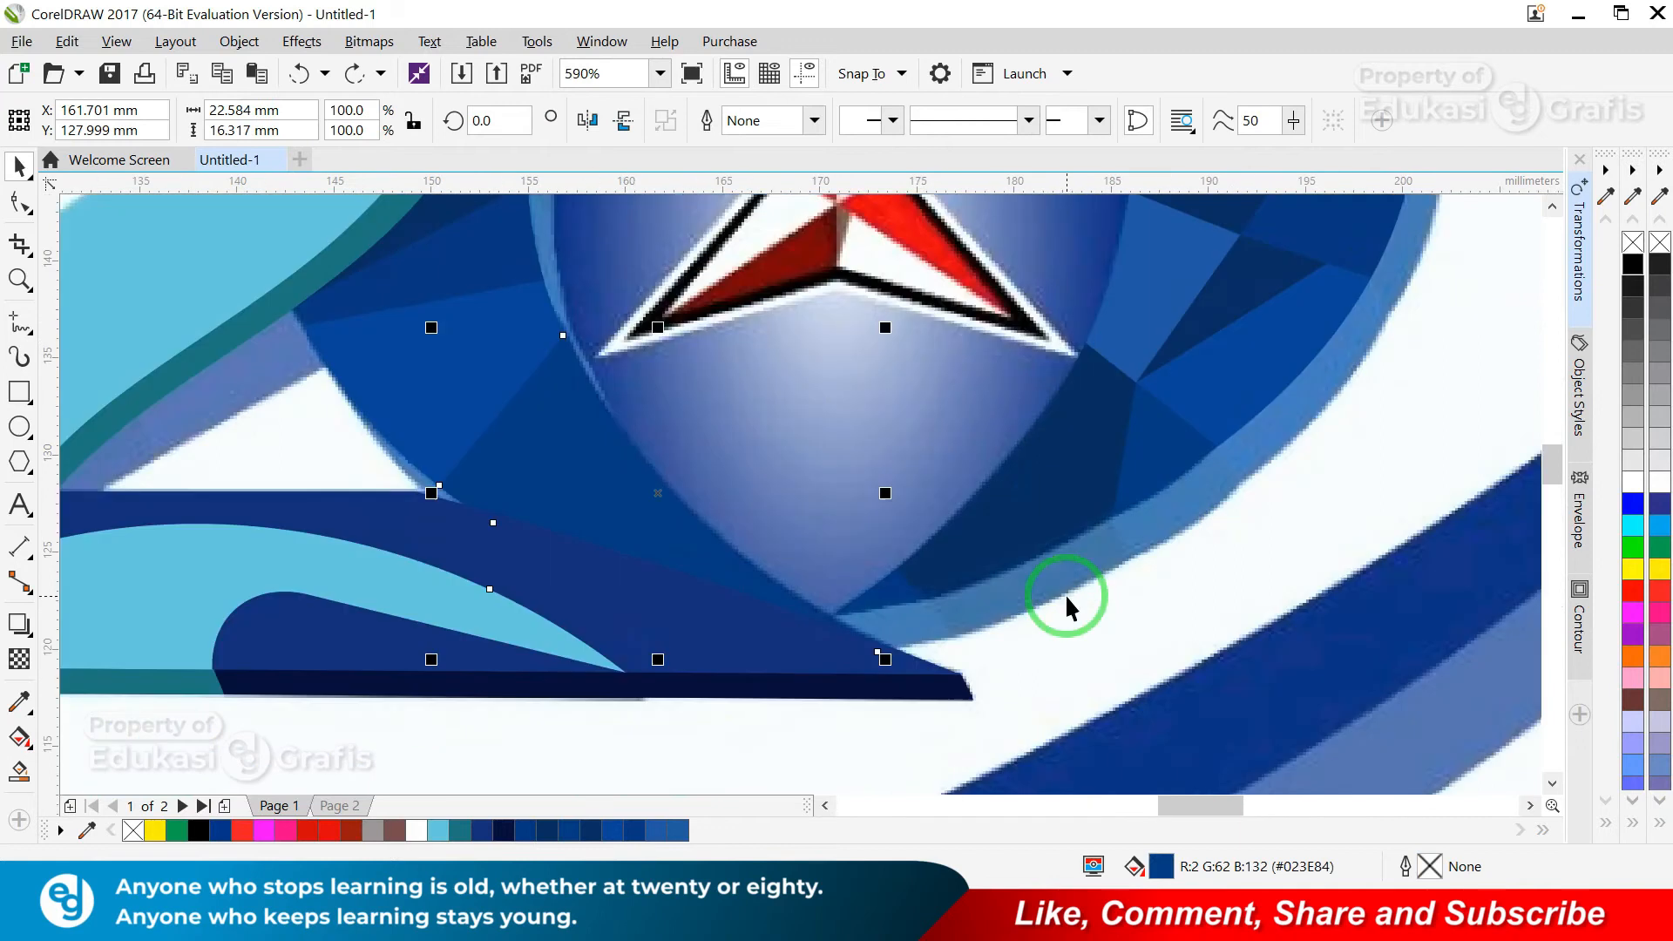
key(shift+F11)
drag(1307, 230, 1015, 118)
click(1577, 565)
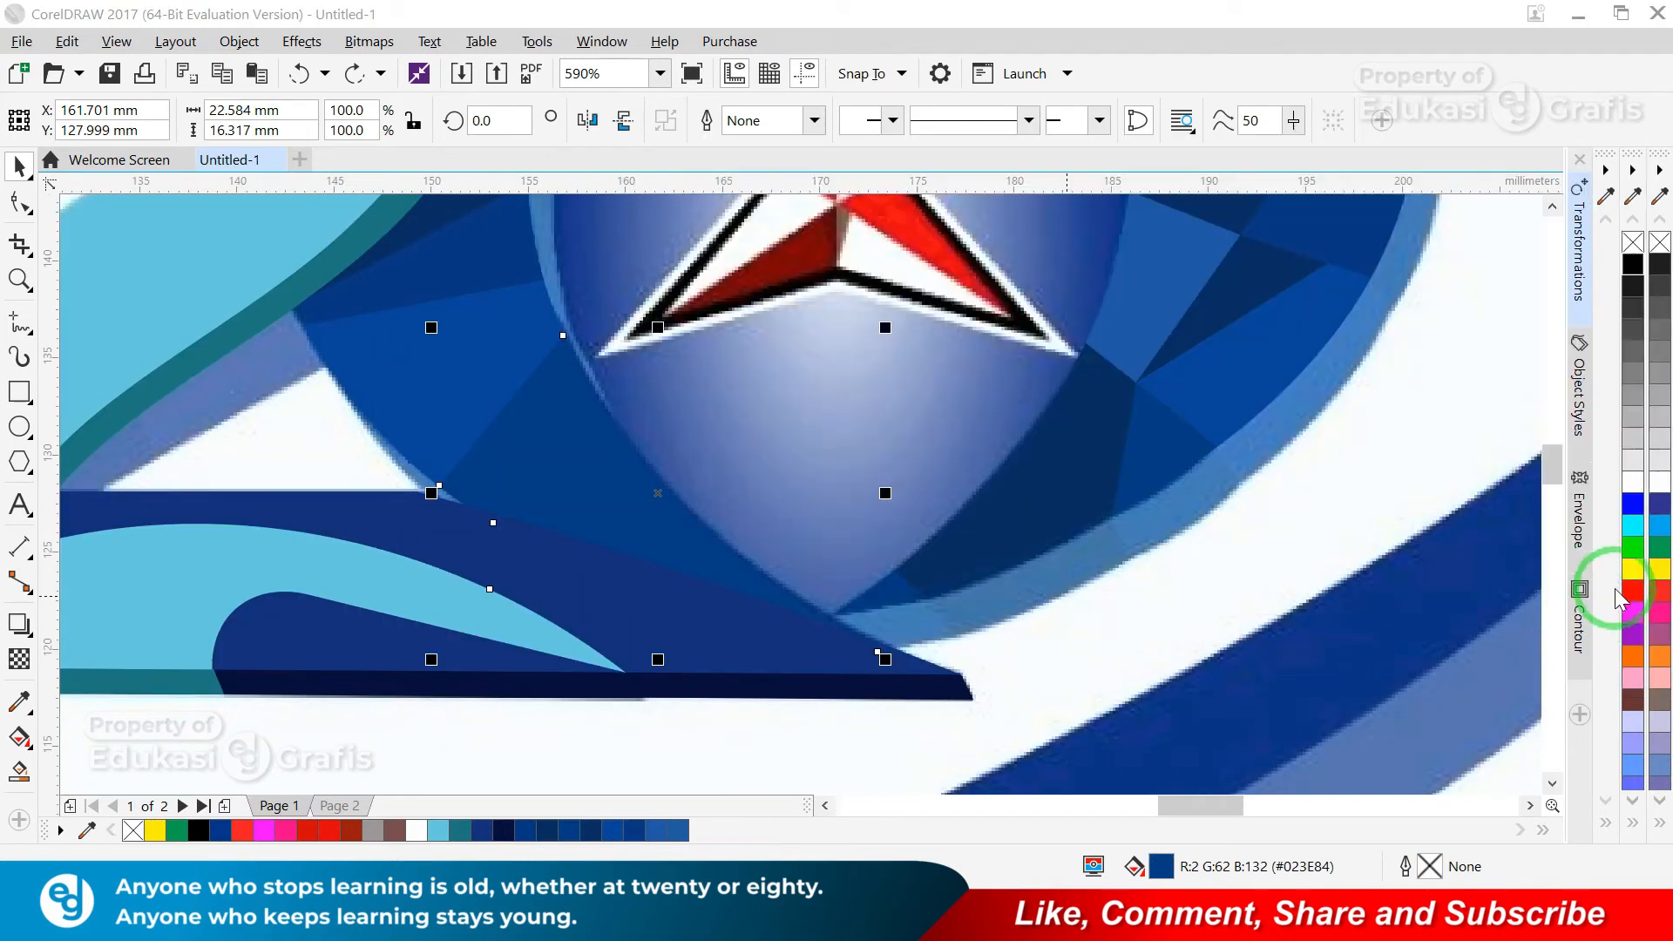
key(shift+F11)
drag(866, 213, 1340, 119)
click(1111, 366)
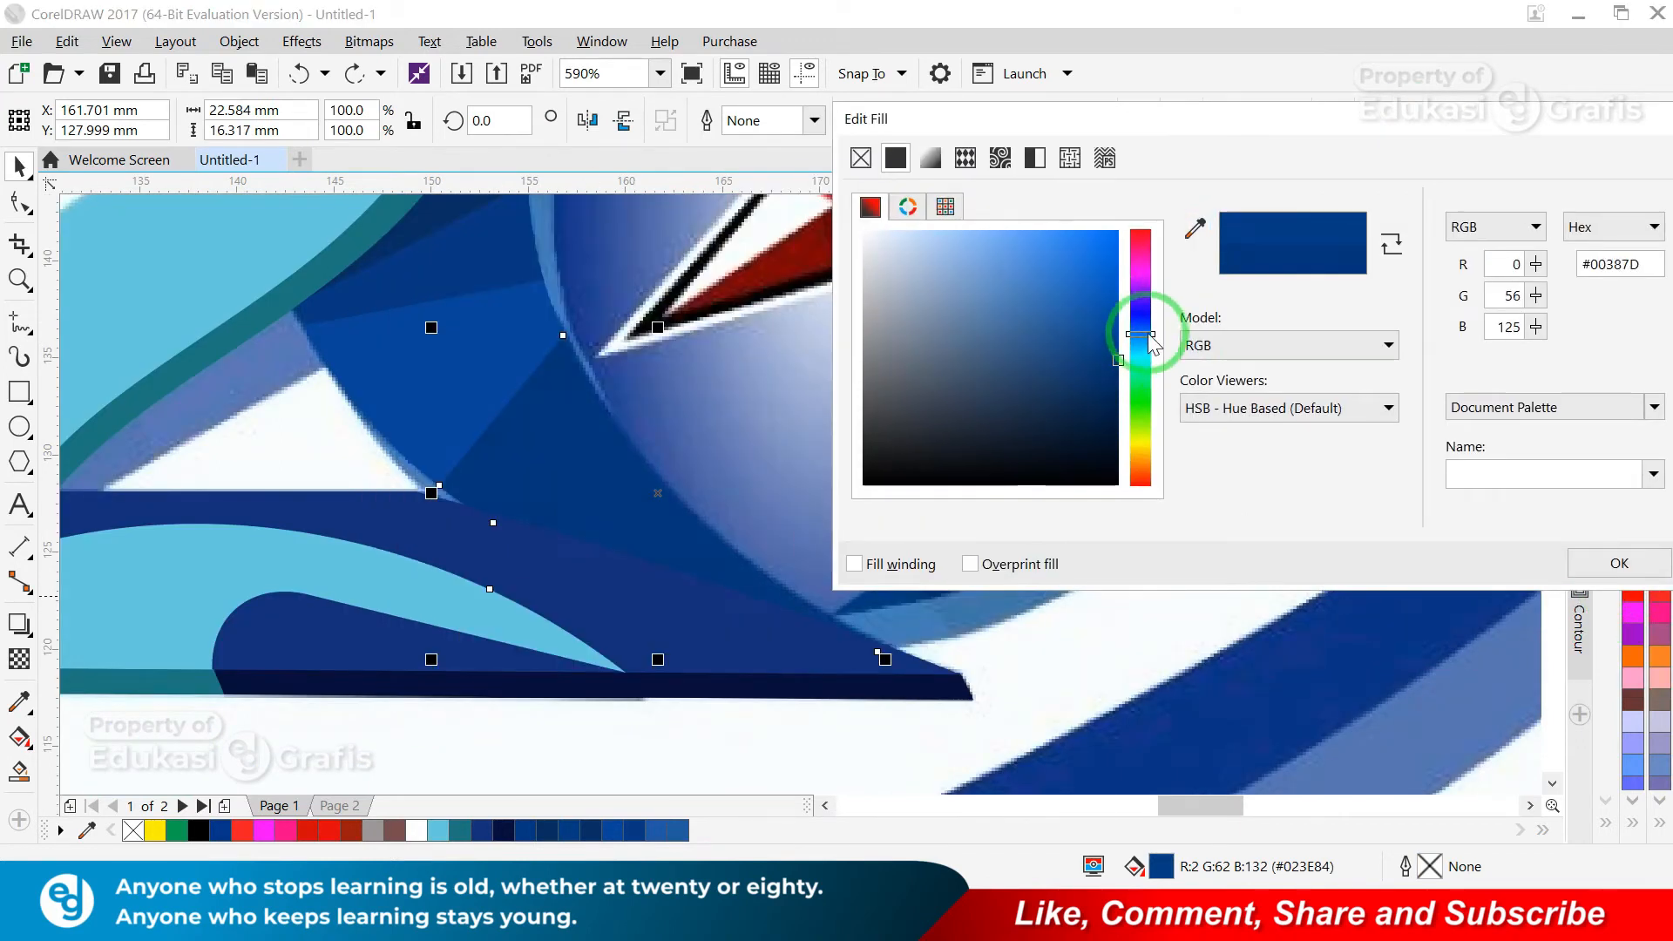
click(1148, 620)
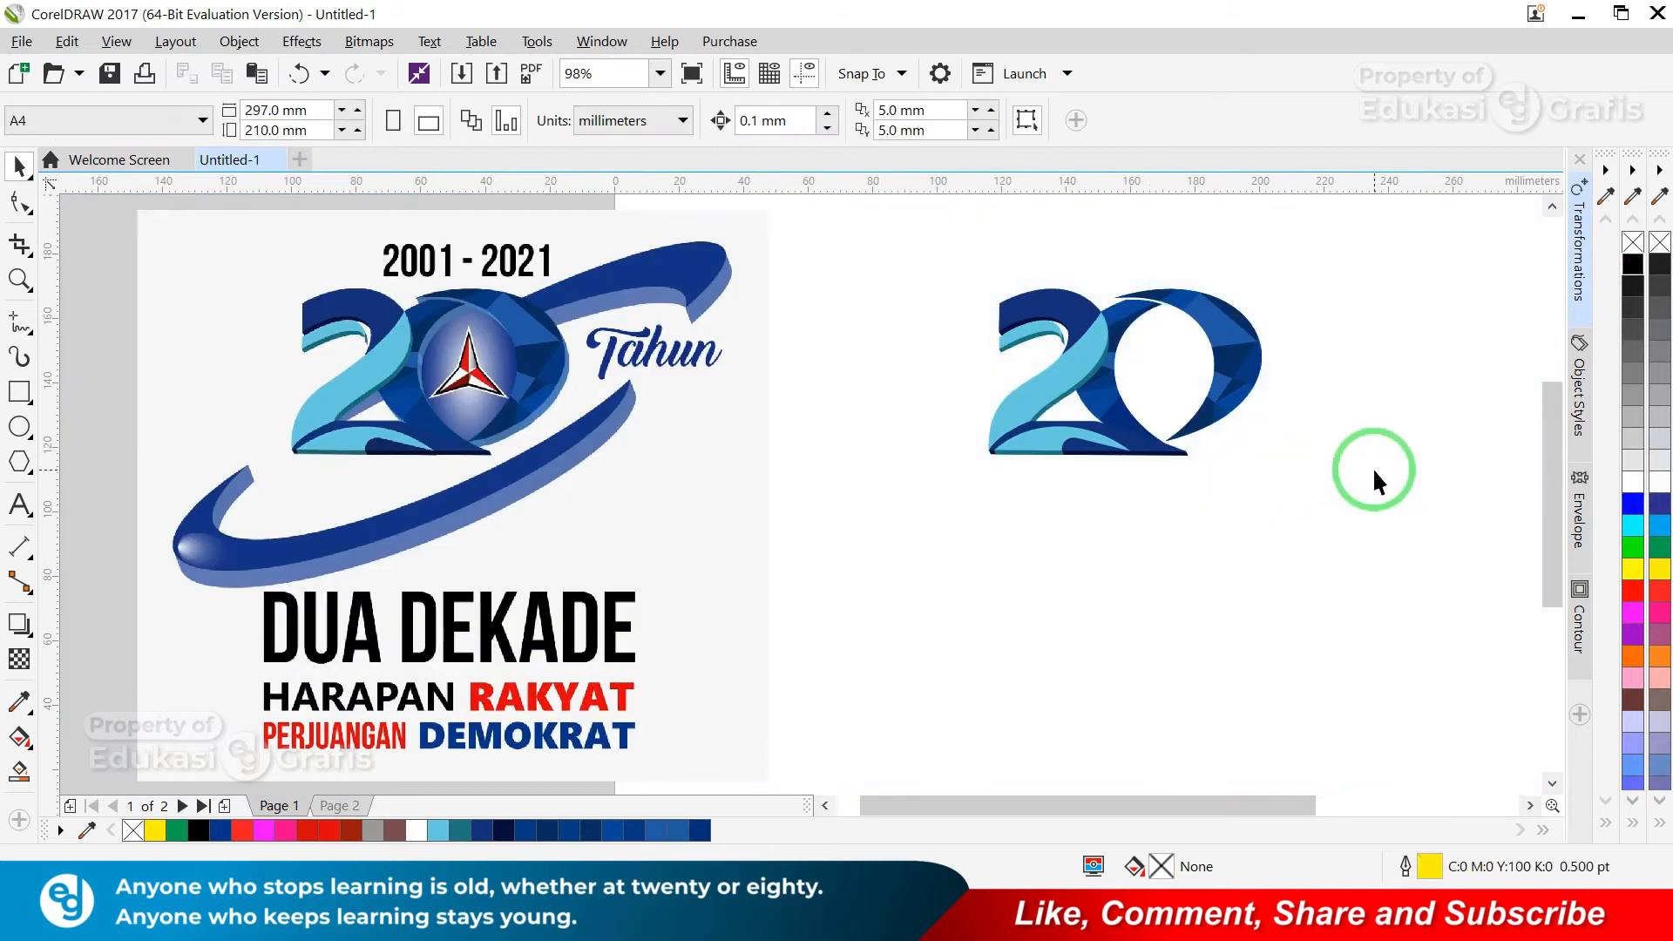
- Restore the deleted reference copy beneath the traced 20 and give it a uniform transparency
key(ctrl+z)
key(F2)
drag(1247, 443, 1094, 258)
key(F5)
key(space)
click(837, 379)
click(19, 660)
click(54, 122)
click(586, 120)
drag(557, 155, 533, 155)
key(space)
key(Escape)
- Trace the light highlight band along the zero's inner left edge as a closed shape, about 22.8 × 33.6 mm, and send it behind the facets
scroll(791, 418, down, 3)
scroll(797, 422, up, 3)
click(19, 323)
scroll(740, 338, up, 1)
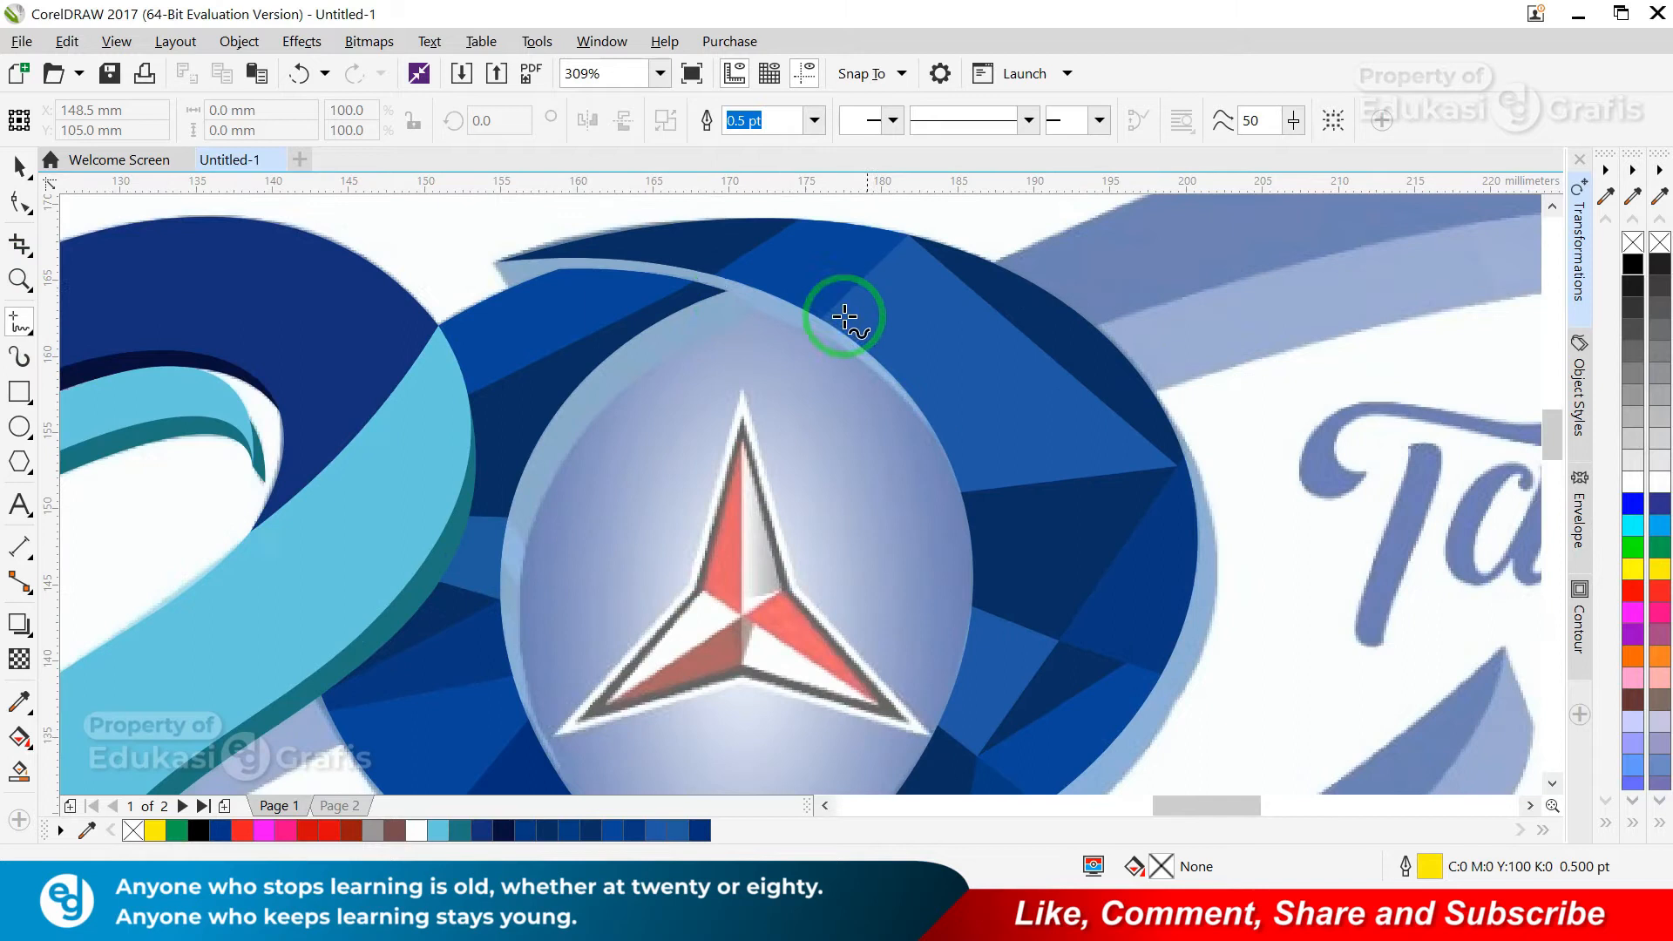
double_click(742, 316)
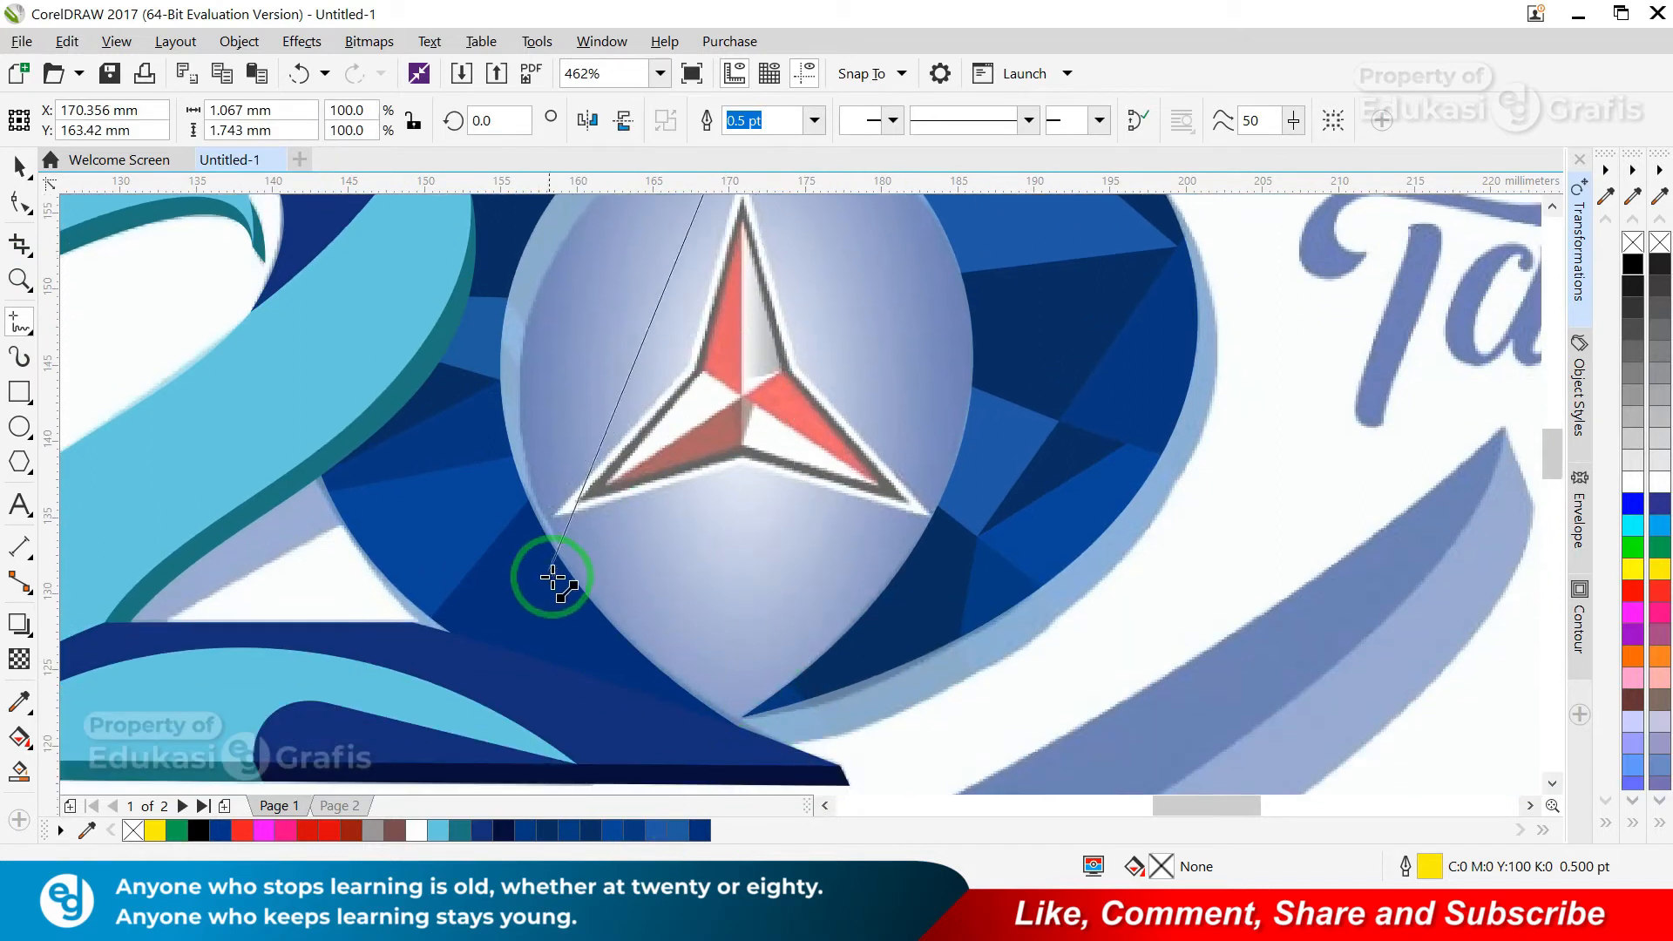
double_click(555, 582)
double_click(394, 320)
double_click(521, 281)
click(704, 448)
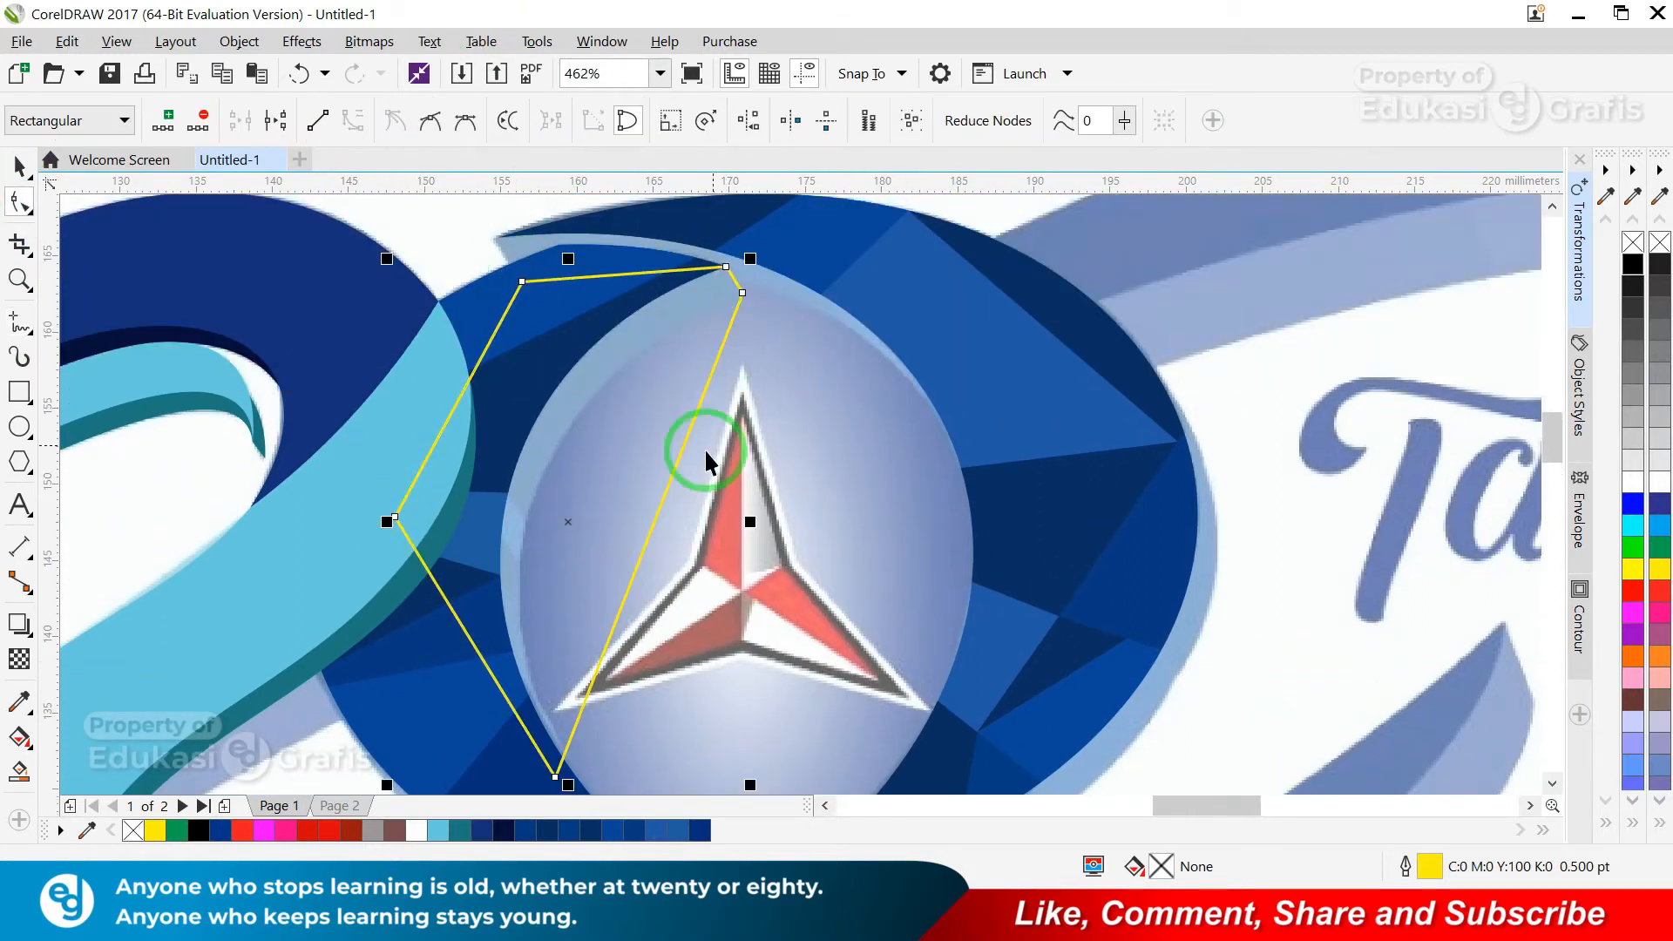
key(space)
shift+click(1264, 258)
key(shift+Page_Down)
shift+click(1264, 257)
scroll(1264, 257, down, 3)
scroll(213, 318, up, 3)
key(F4)
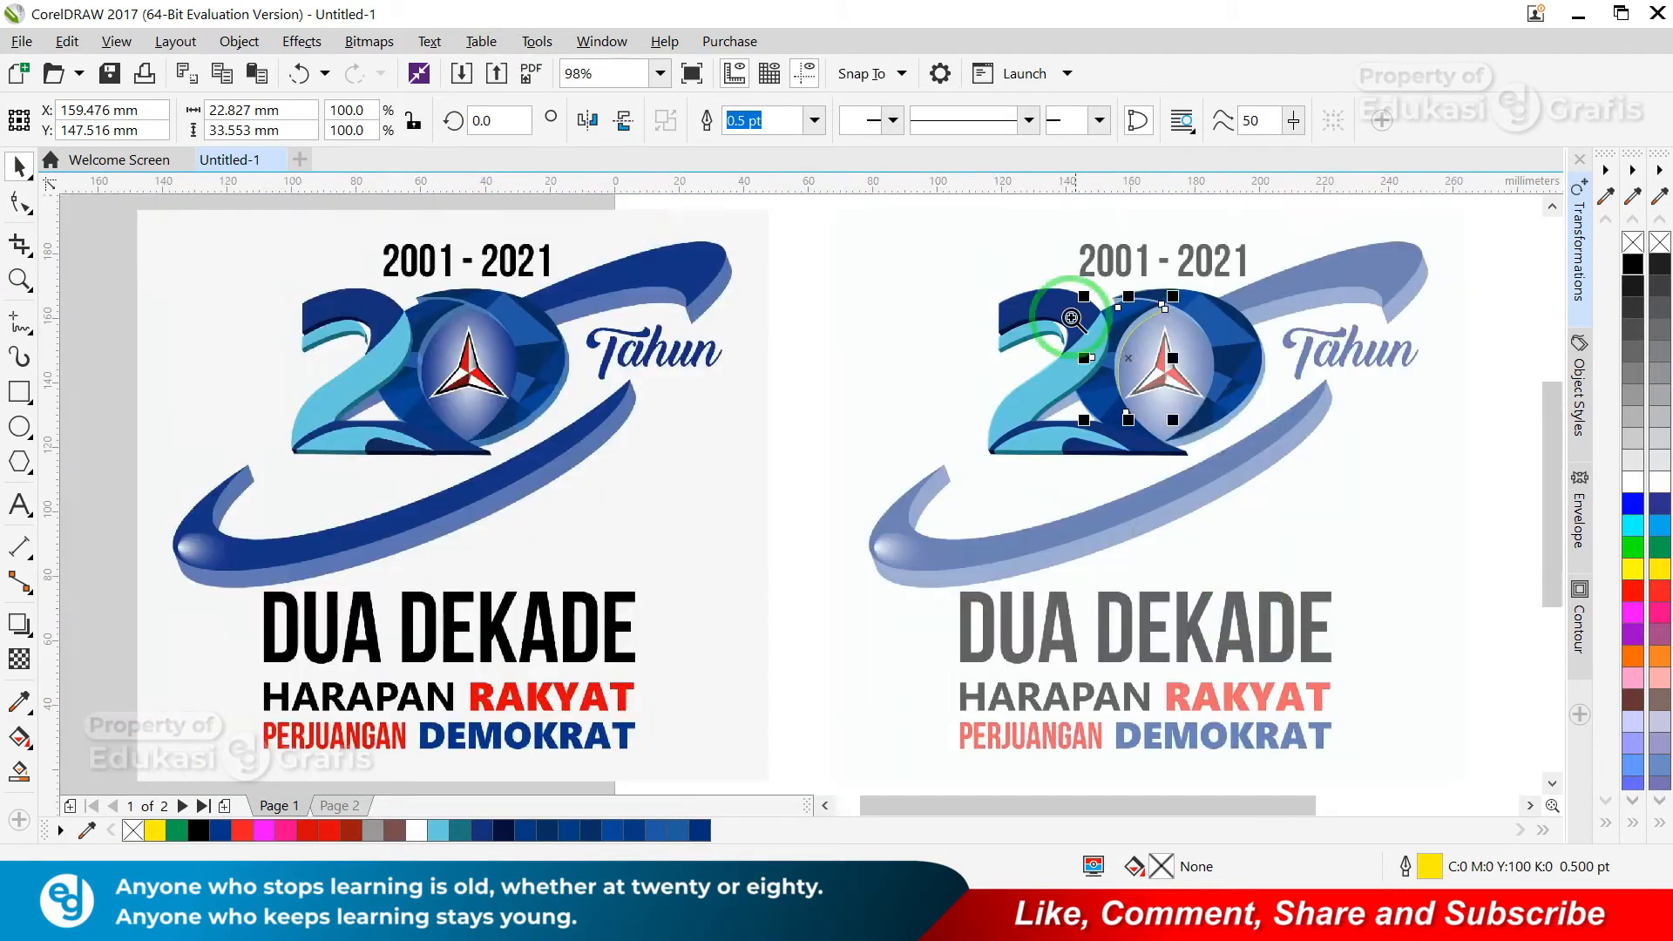
- Split off a small segment, about 2.8 × 4.4 mm, at mid-height of the left highlight band with a drawn cutter, and delete the cutter
scroll(1150, 336, up, 8)
click(25, 325)
click(636, 389)
key(space)
shift+click(710, 329)
click(778, 121)
click(668, 433)
key(Delete)
click(668, 433)
scroll(461, 429, down, 4)
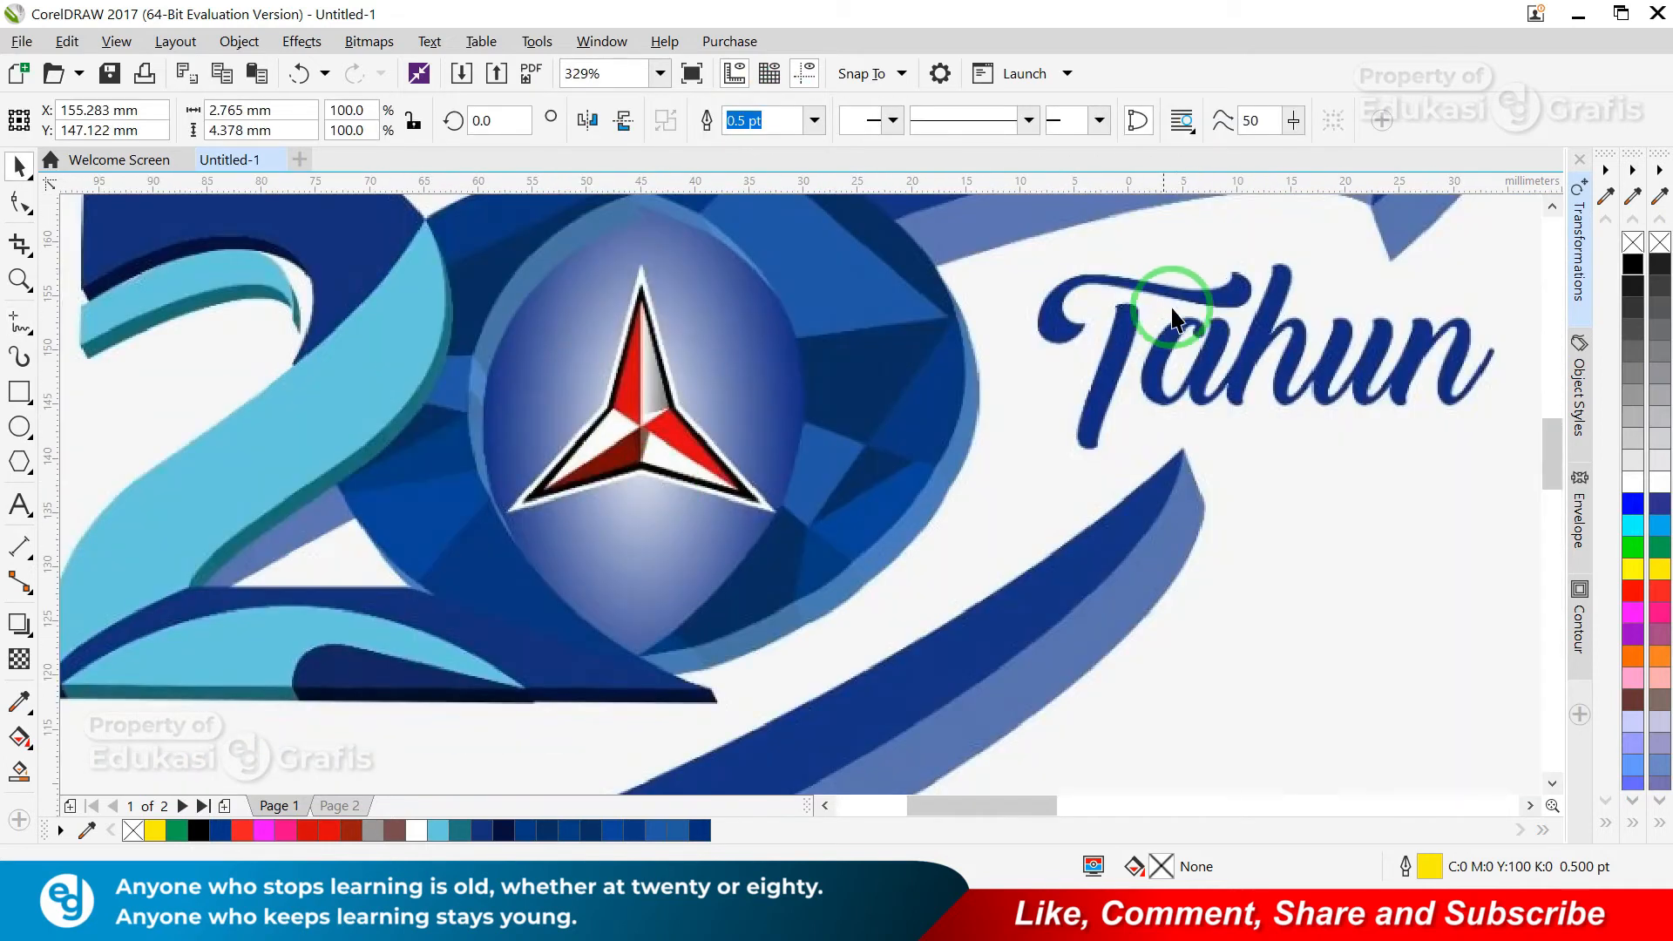
- Fill the small split-off segment of the left highlight band with the blue sampled from the original logo image
key(shift+F11)
click(1258, 323)
click(479, 384)
key(Return)
key(F4)
- Fill the main left highlight band with the sampled blue R 72, G 120, B 168 and remove the outlines of the band pieces
click(710, 349)
key(F4)
key(F2)
drag(380, 280, 626, 420)
key(shift+F11)
drag(742, 215, 1268, 215)
click(1258, 329)
click(482, 429)
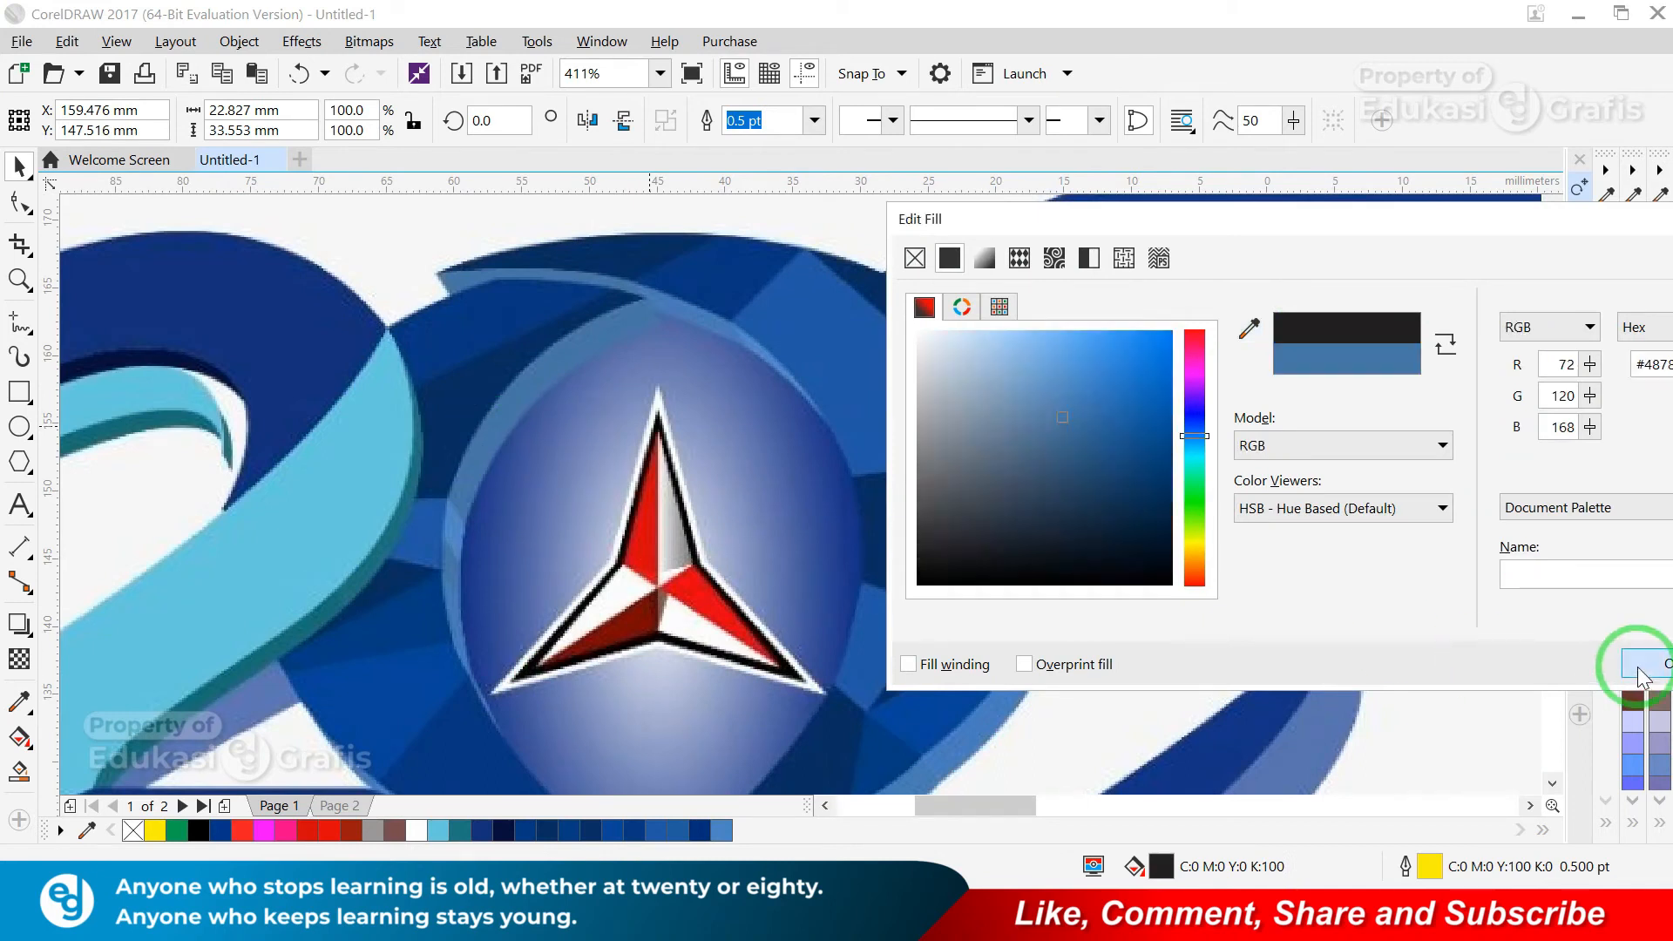
click(1635, 667)
key(shift+F2)
click(739, 502)
right_click(1633, 242)
- Try deleting the reference copy to check the filled left highlight band alone
scroll(976, 418, down, 1)
click(1310, 312)
key(Delete)
key(ctrl+z)
- Trace the highlight crescent along the upper inner edge of the zero, about 30.1 × 14.5 mm, and fill it with the sampled blue #4C7AB8
key(F2)
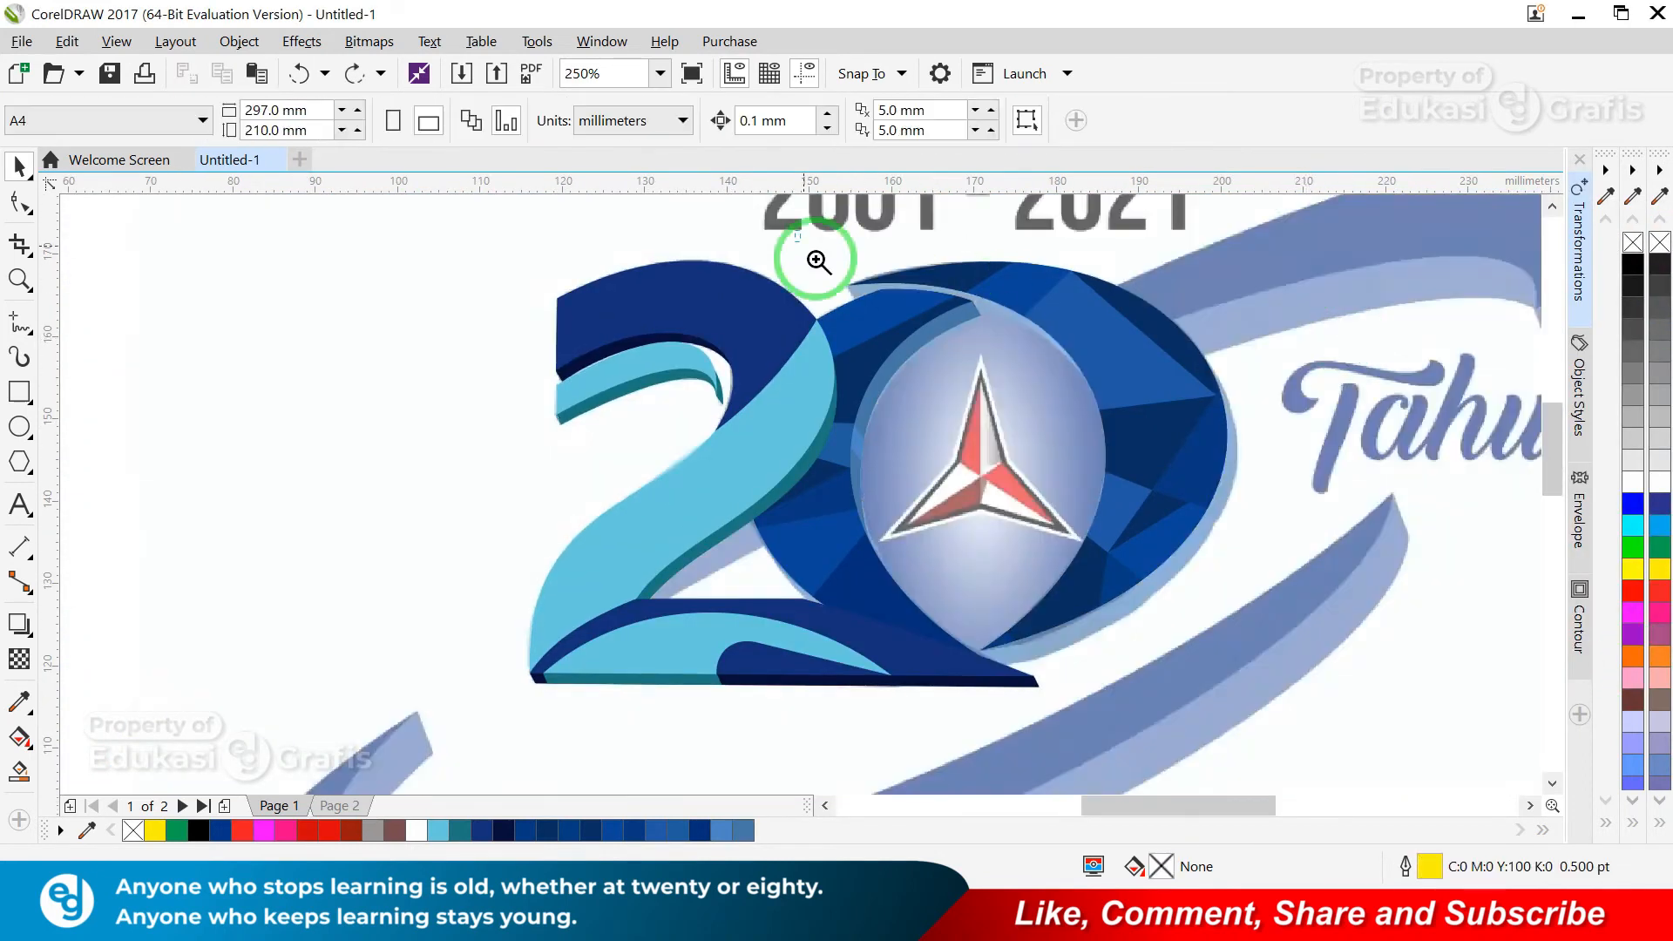
drag(784, 233, 1255, 433)
key(F5)
double_click(1034, 679)
double_click(1044, 458)
double_click(588, 326)
click(314, 356)
key(space)
click(1346, 305)
key(F10)
click(739, 440)
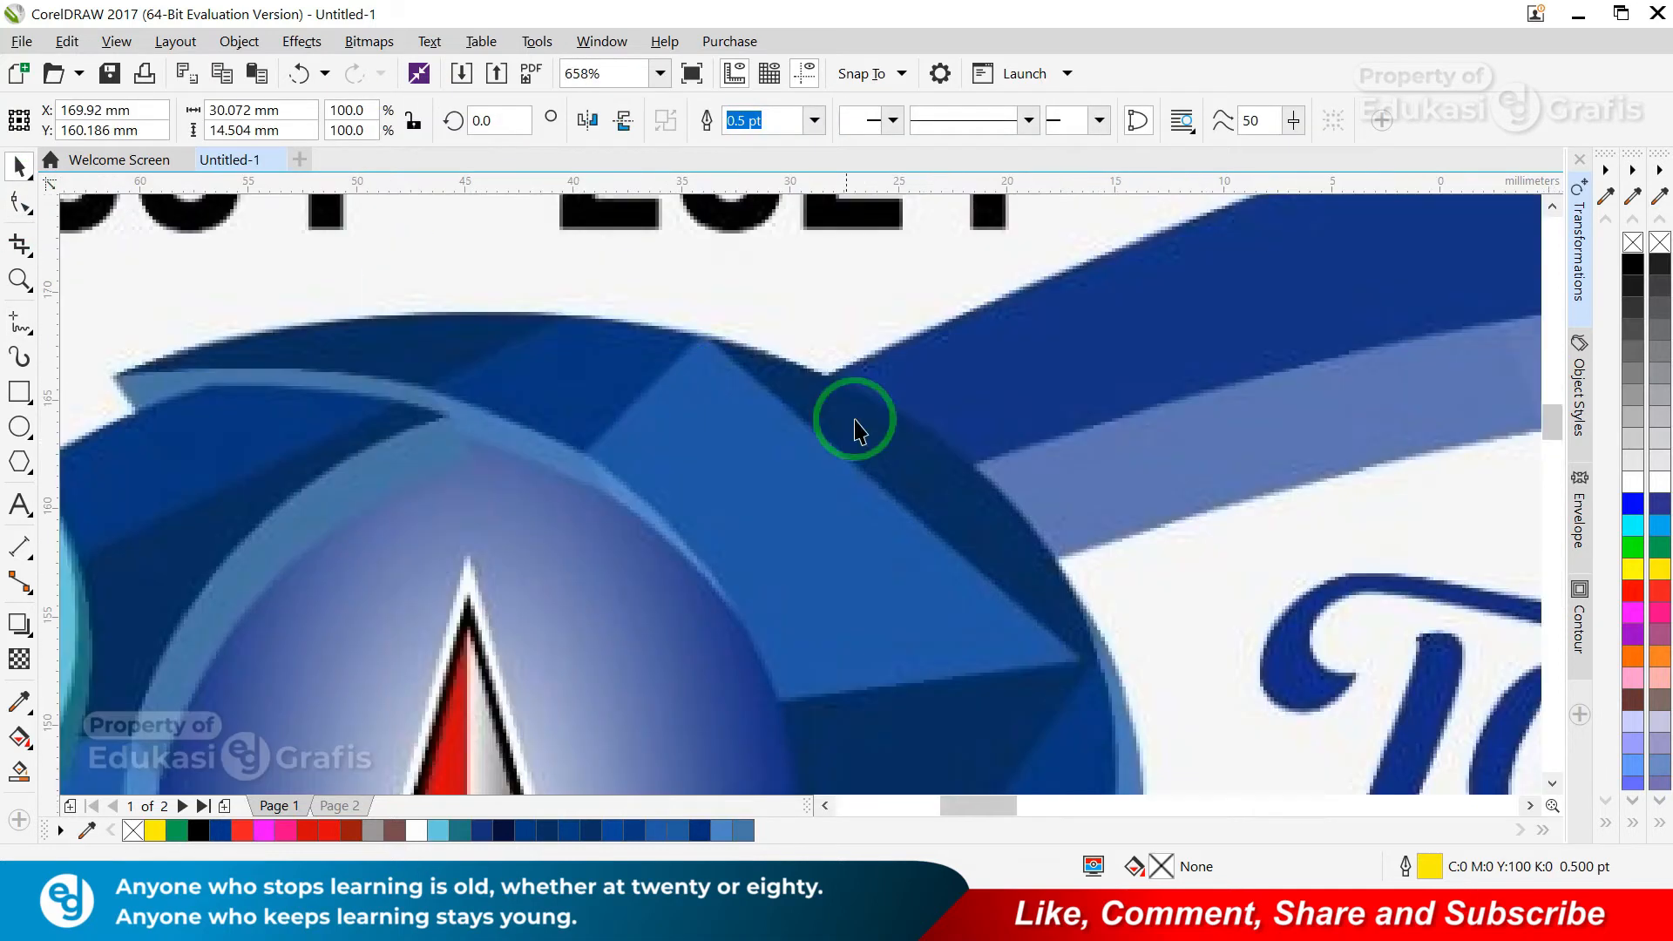
key(shift+F11)
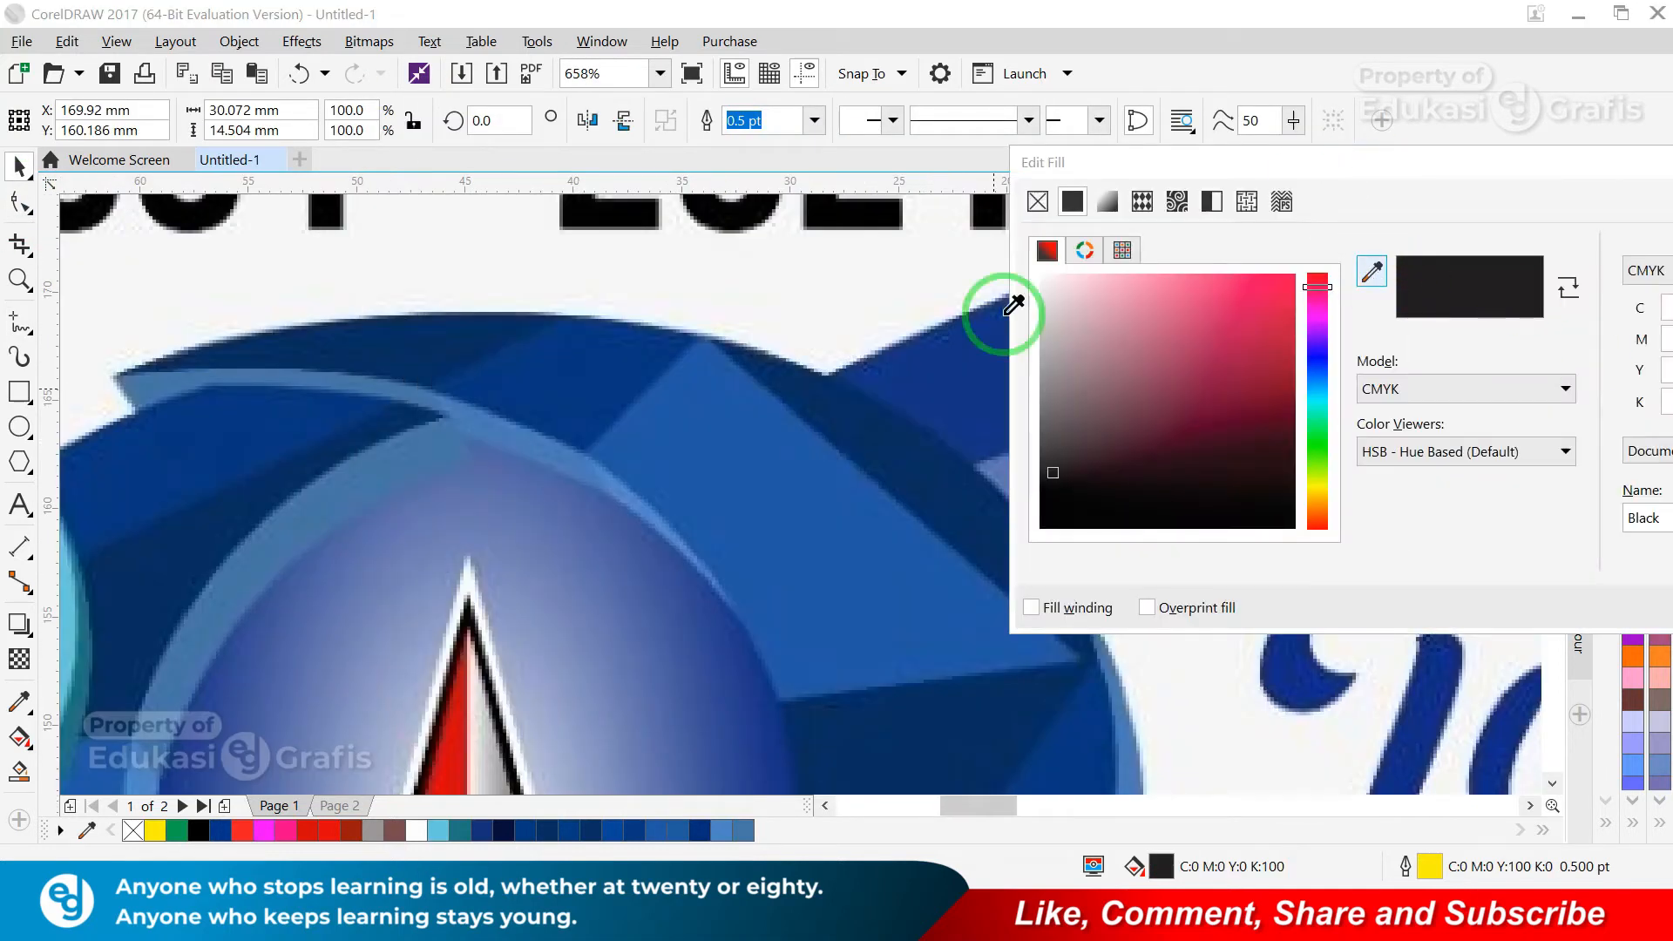
click(1306, 556)
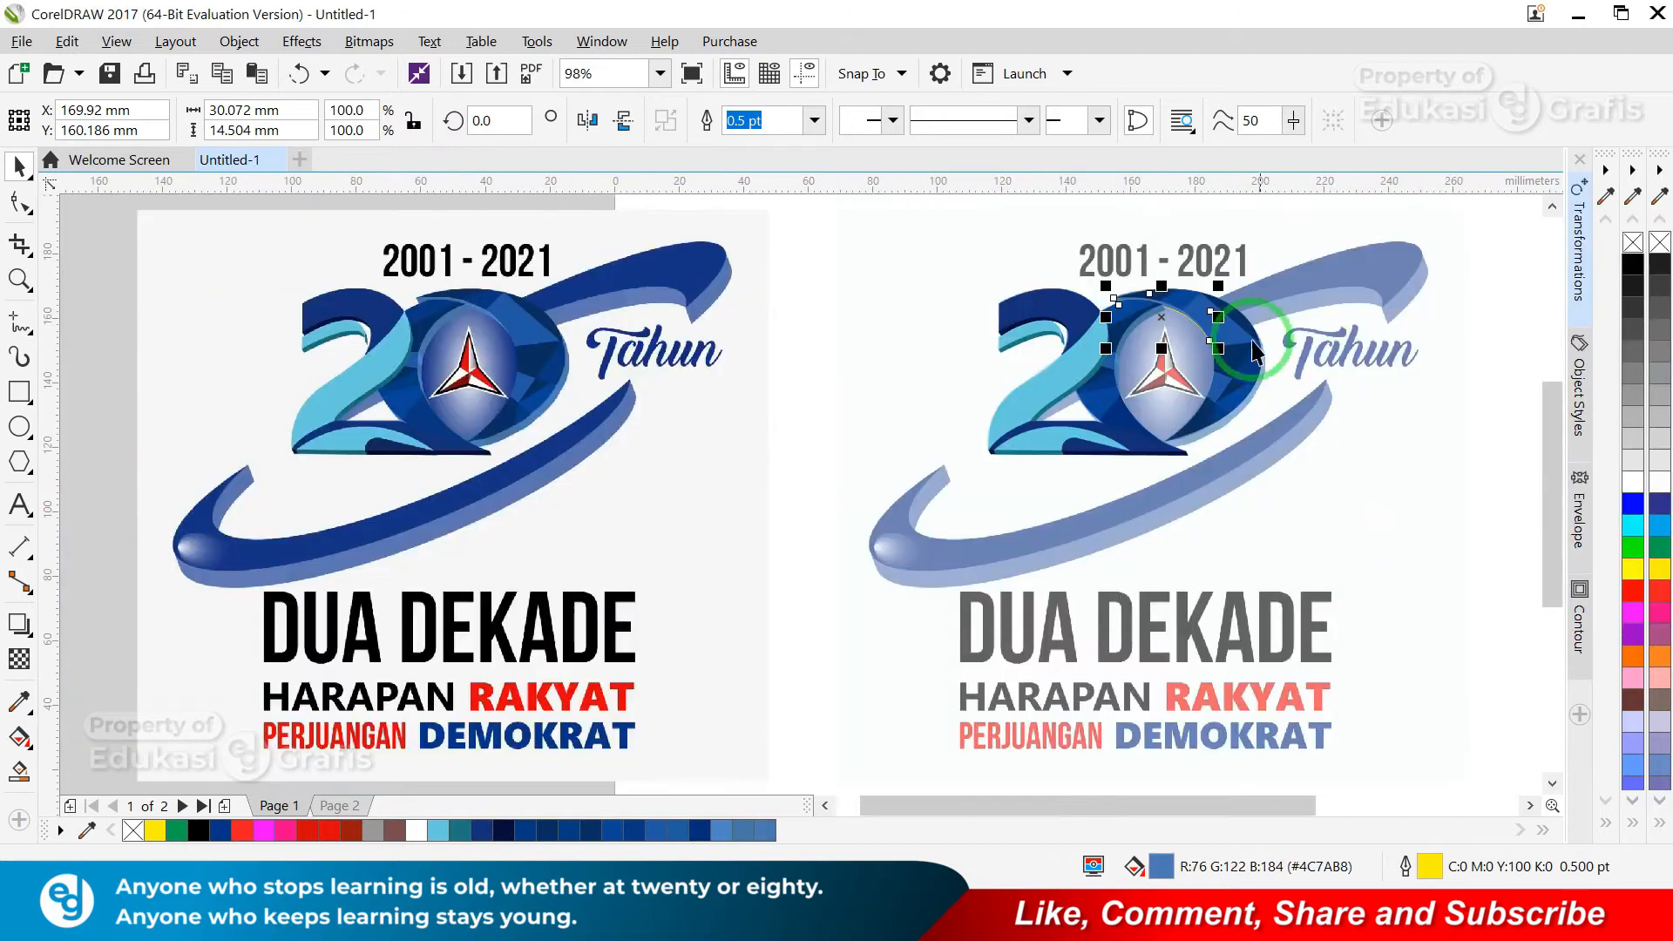
- Split off the lower tip of the upper highlight crescent, about 9 × 10.9 mm, with a drawn cutter in wireframe view, and delete the cutter
scroll(1264, 327, up, 6)
click(121, 43)
click(157, 88)
scroll(675, 488, up, 2)
click(20, 322)
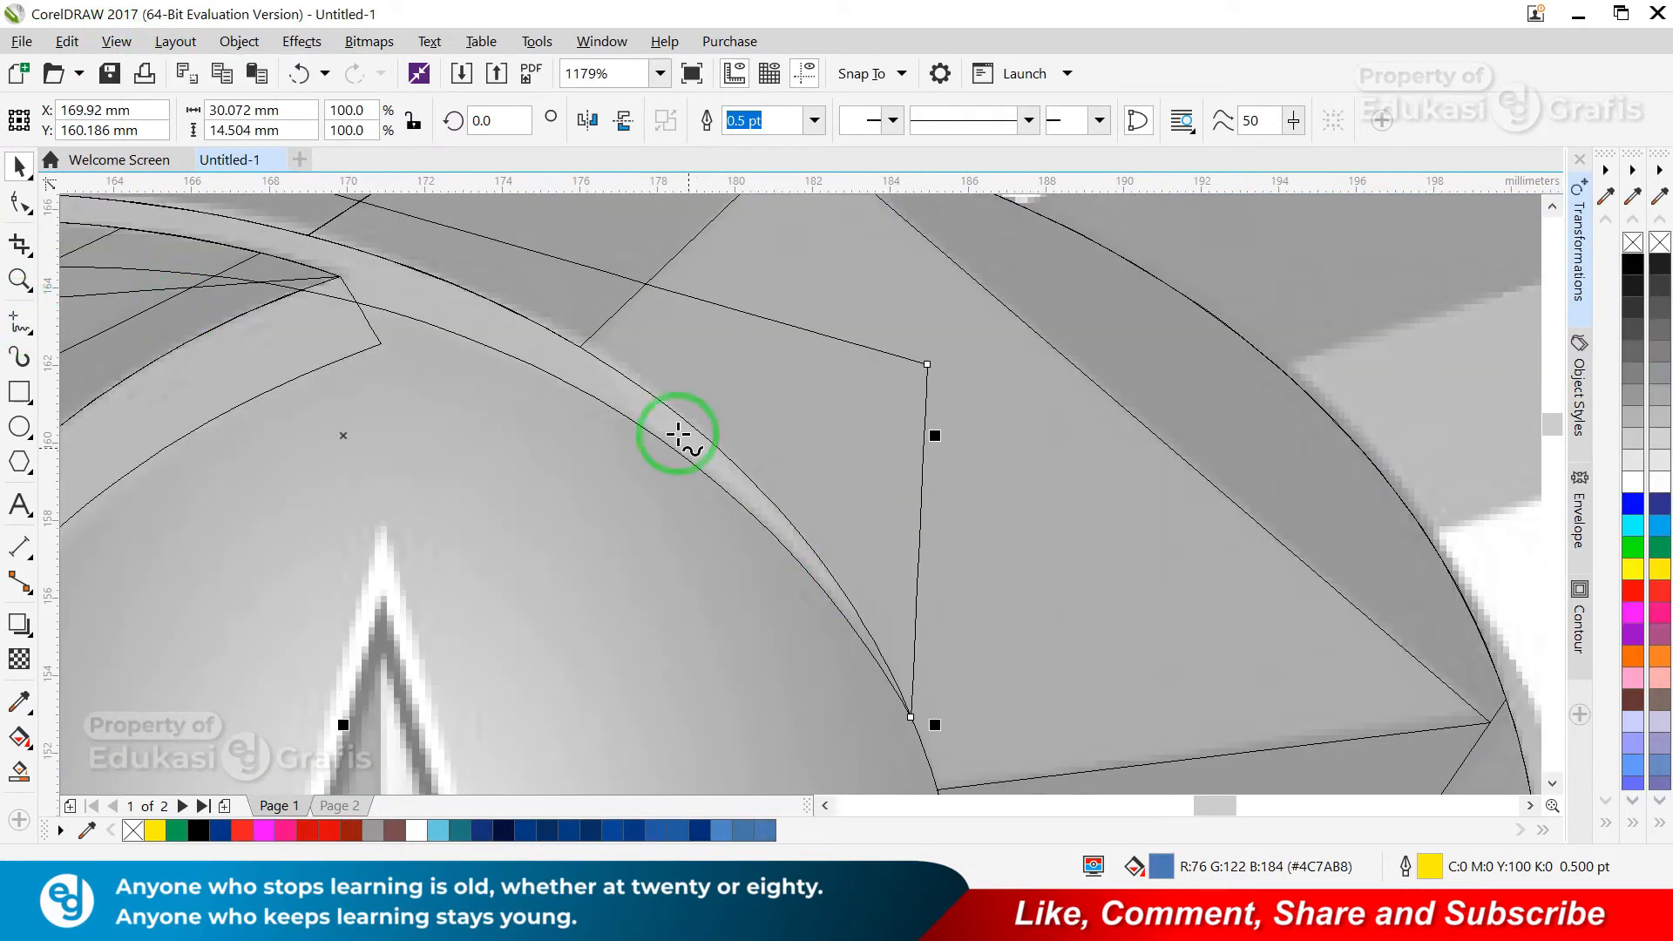
click(117, 42)
click(165, 180)
click(19, 166)
click(811, 124)
click(915, 437)
key(Delete)
click(732, 482)
key(F4)
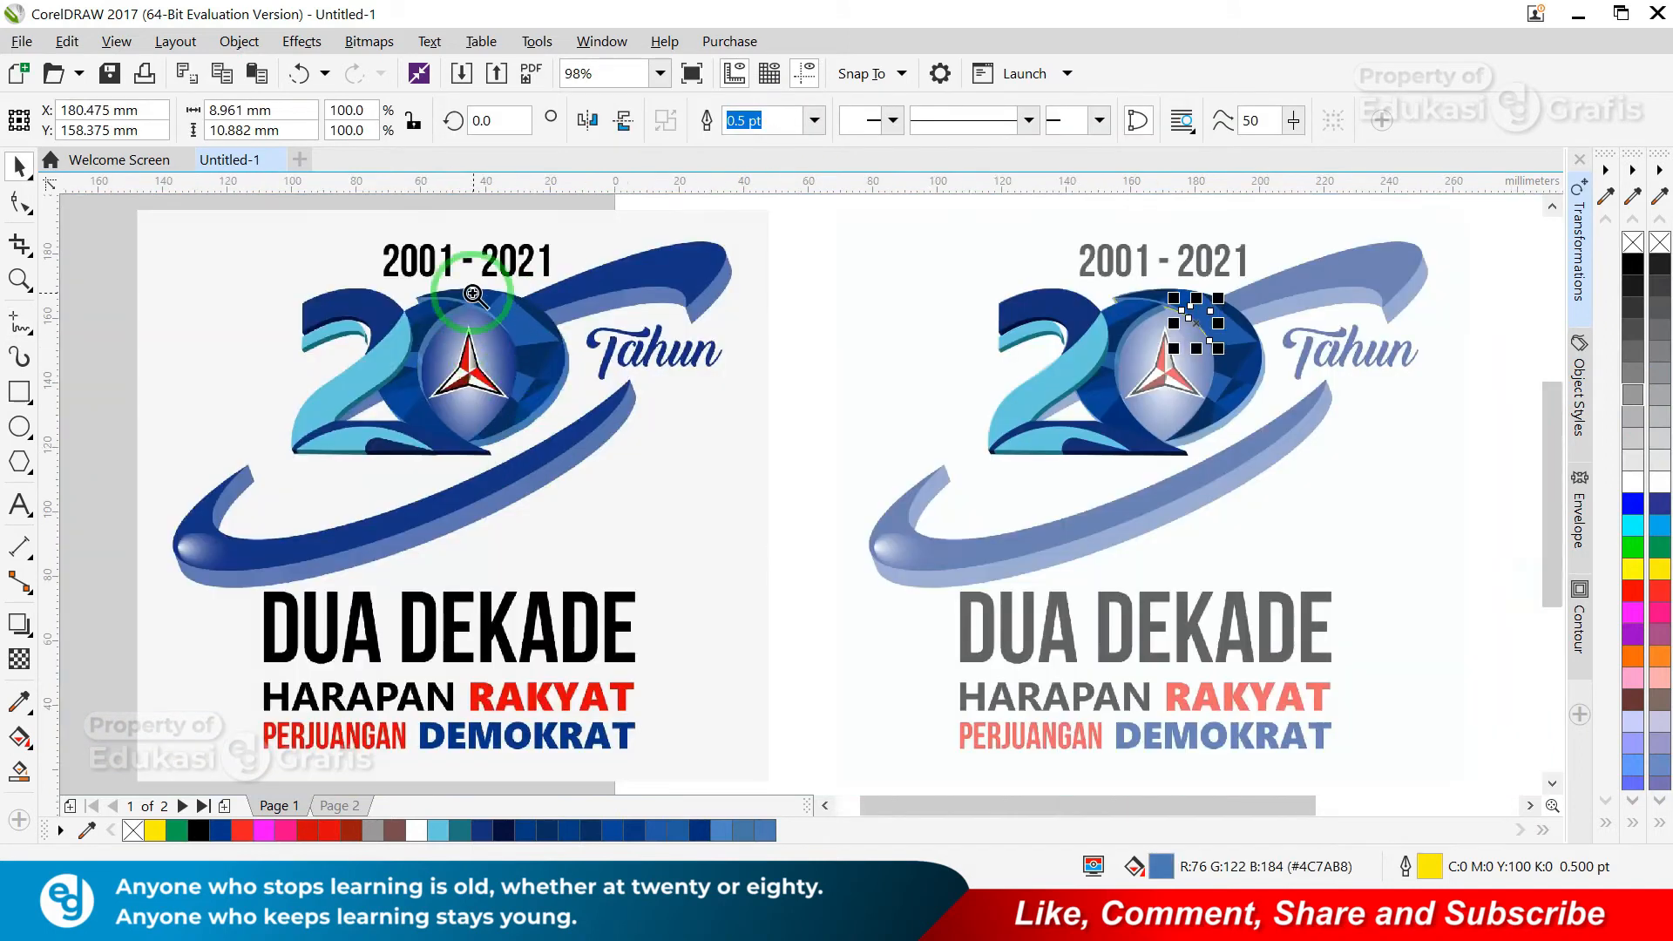
- Fill the crescent's tip with the blue sampled from the original logo image and remove the outlines of both crescent pieces
drag(474, 295, 550, 361)
key(shift+F11)
click(1285, 283)
click(691, 454)
click(1628, 620)
key(F4)
key(F2)
mouse_move(1008, 273)
mouse_down()
mouse_move(1035, 305)
mouse_move(1385, 438)
mouse_up()
shift+click(641, 302)
right_click(1633, 242)
- Try deleting the reference copy to check the upper highlight crescent alone
click(1155, 319)
key(Delete)
scroll(1155, 318, down, 1)
key(ctrl+z)
scroll(1047, 623, up, 1)
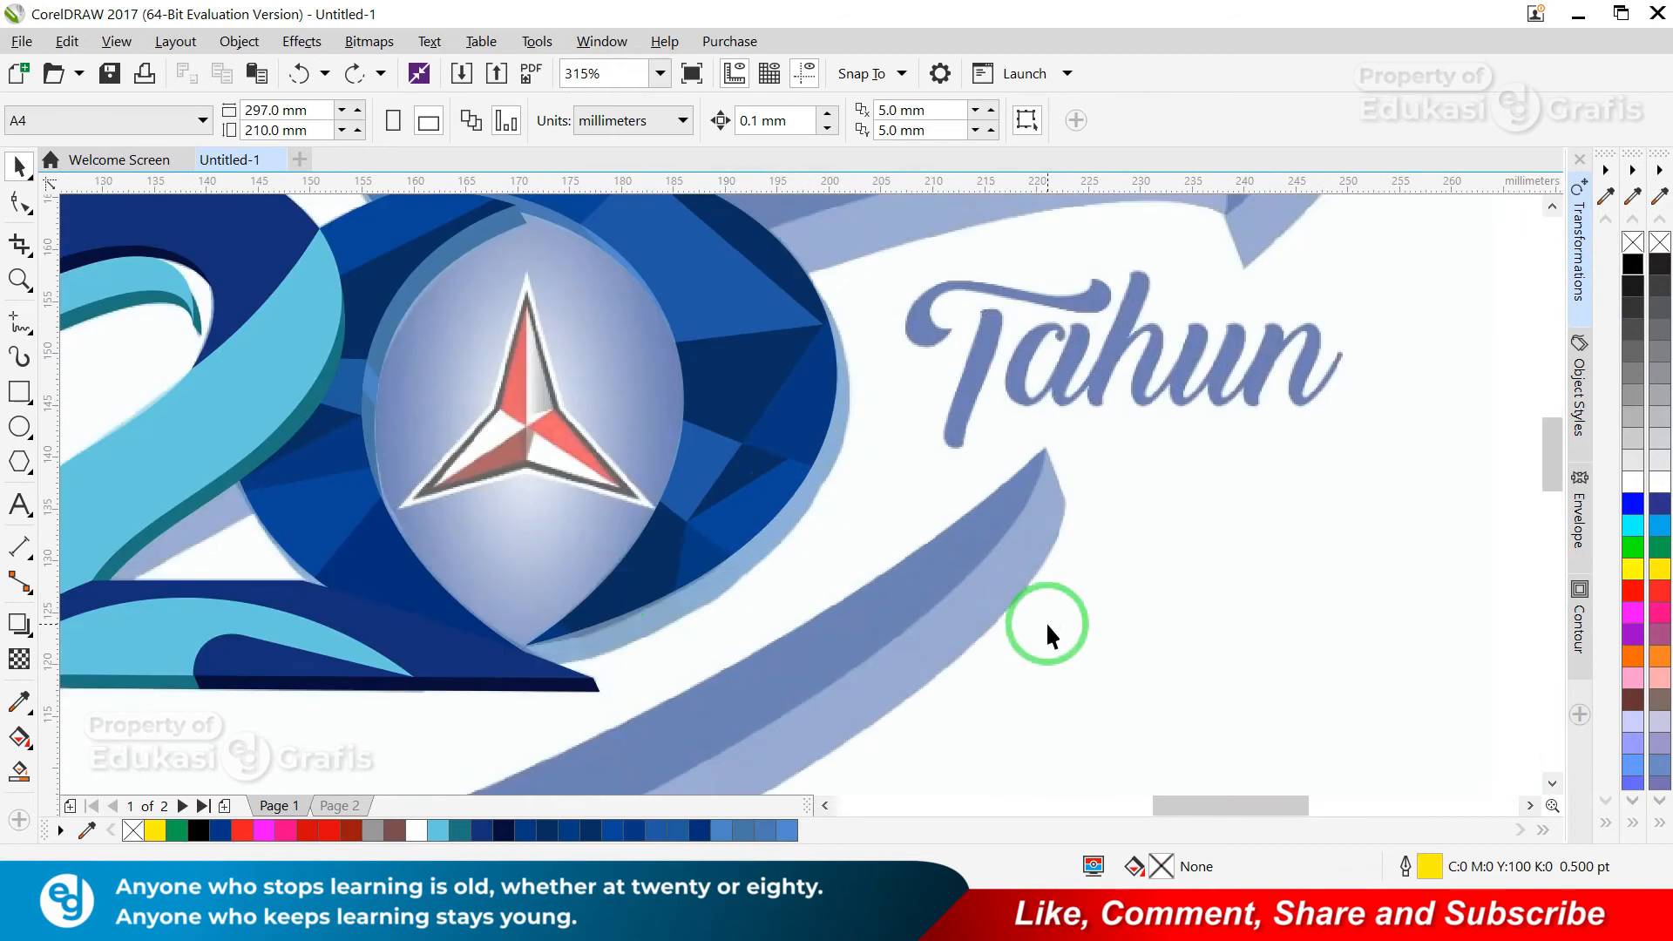
- Draw the outer line of the zero's lower-right rim down to its bottom point and curve it along the rim's edge
click(17, 324)
click(812, 281)
click(557, 676)
scroll(538, 641, up, 4)
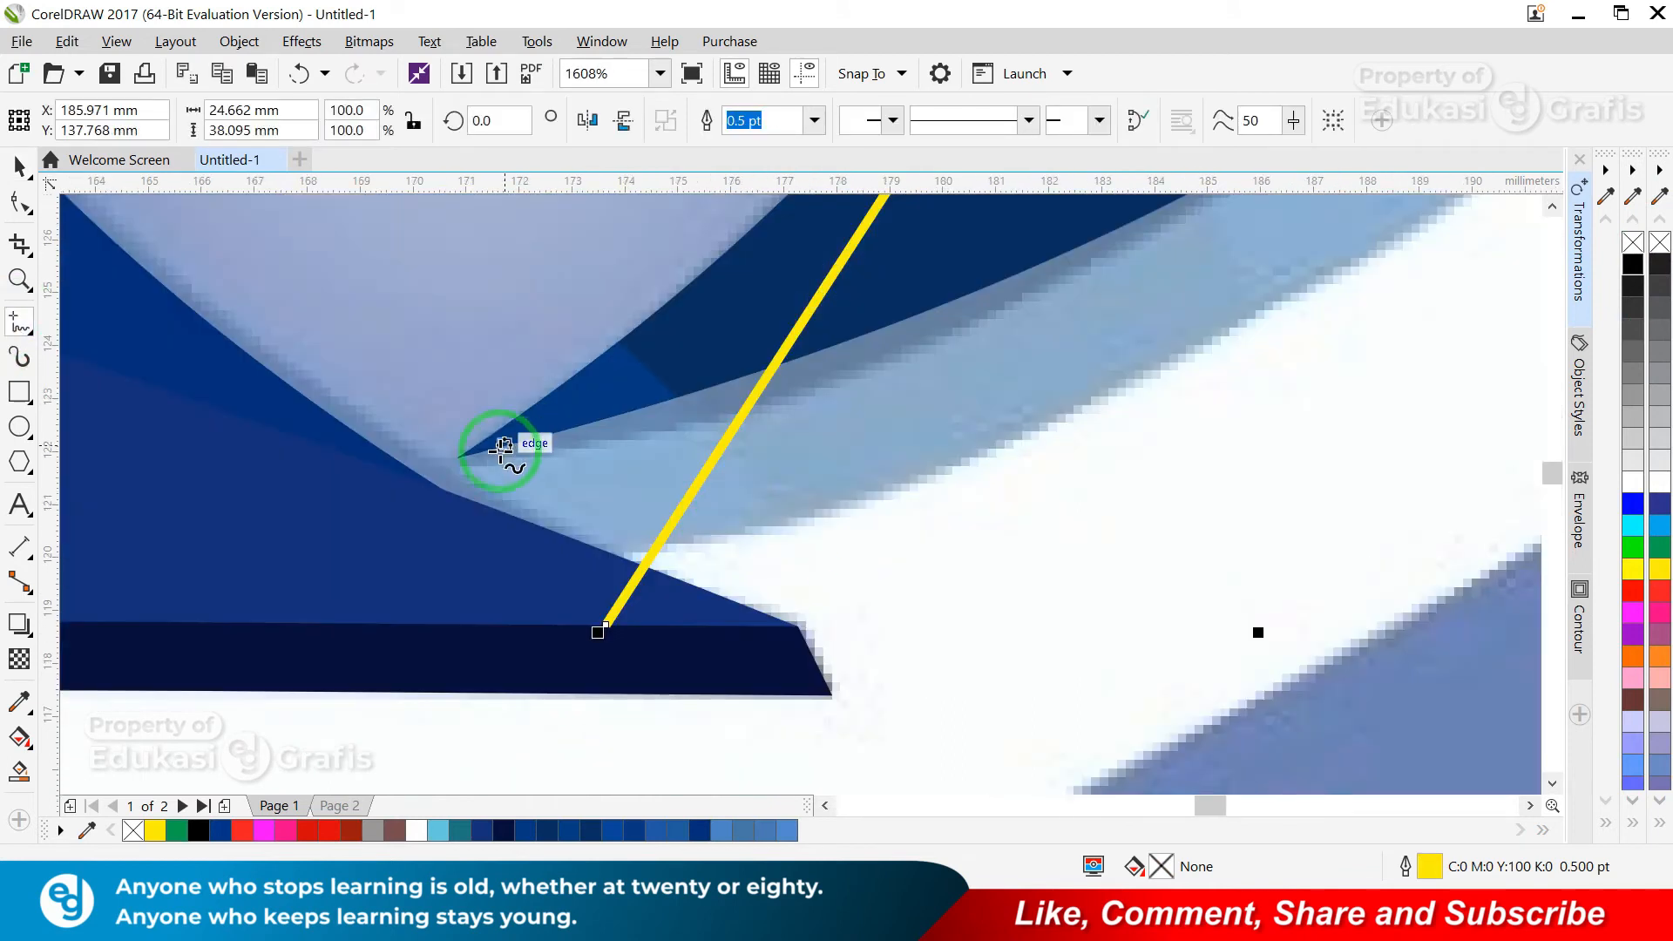
key(F10)
click(591, 626)
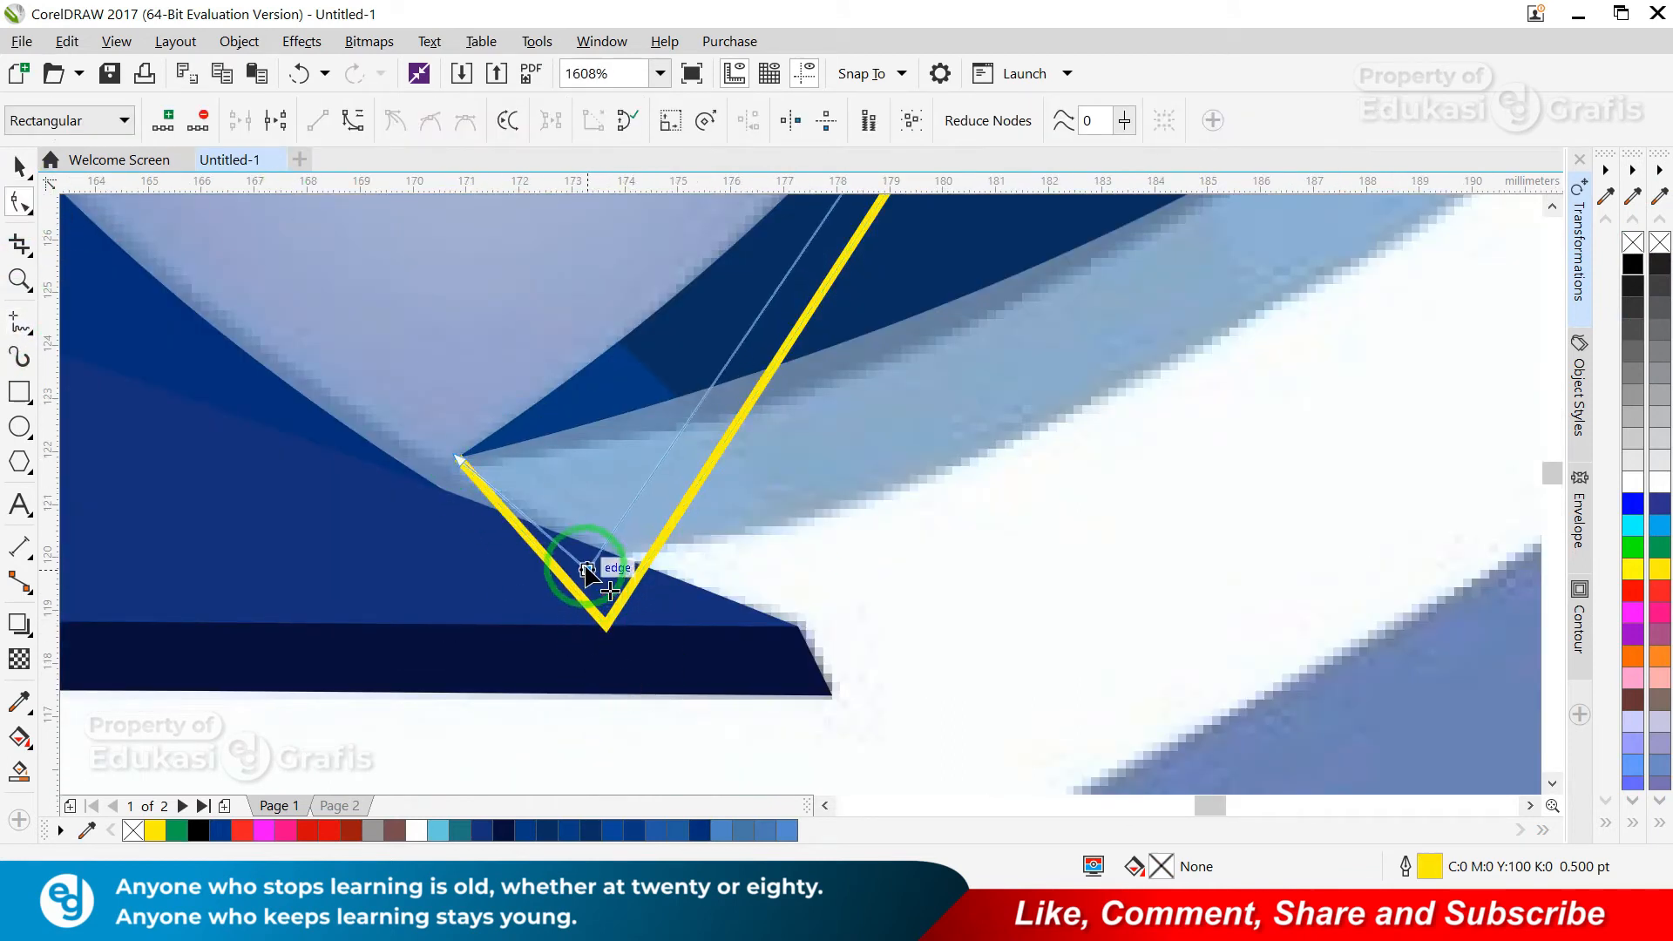
scroll(587, 571, down, 3)
click(859, 478)
drag(817, 509, 1135, 405)
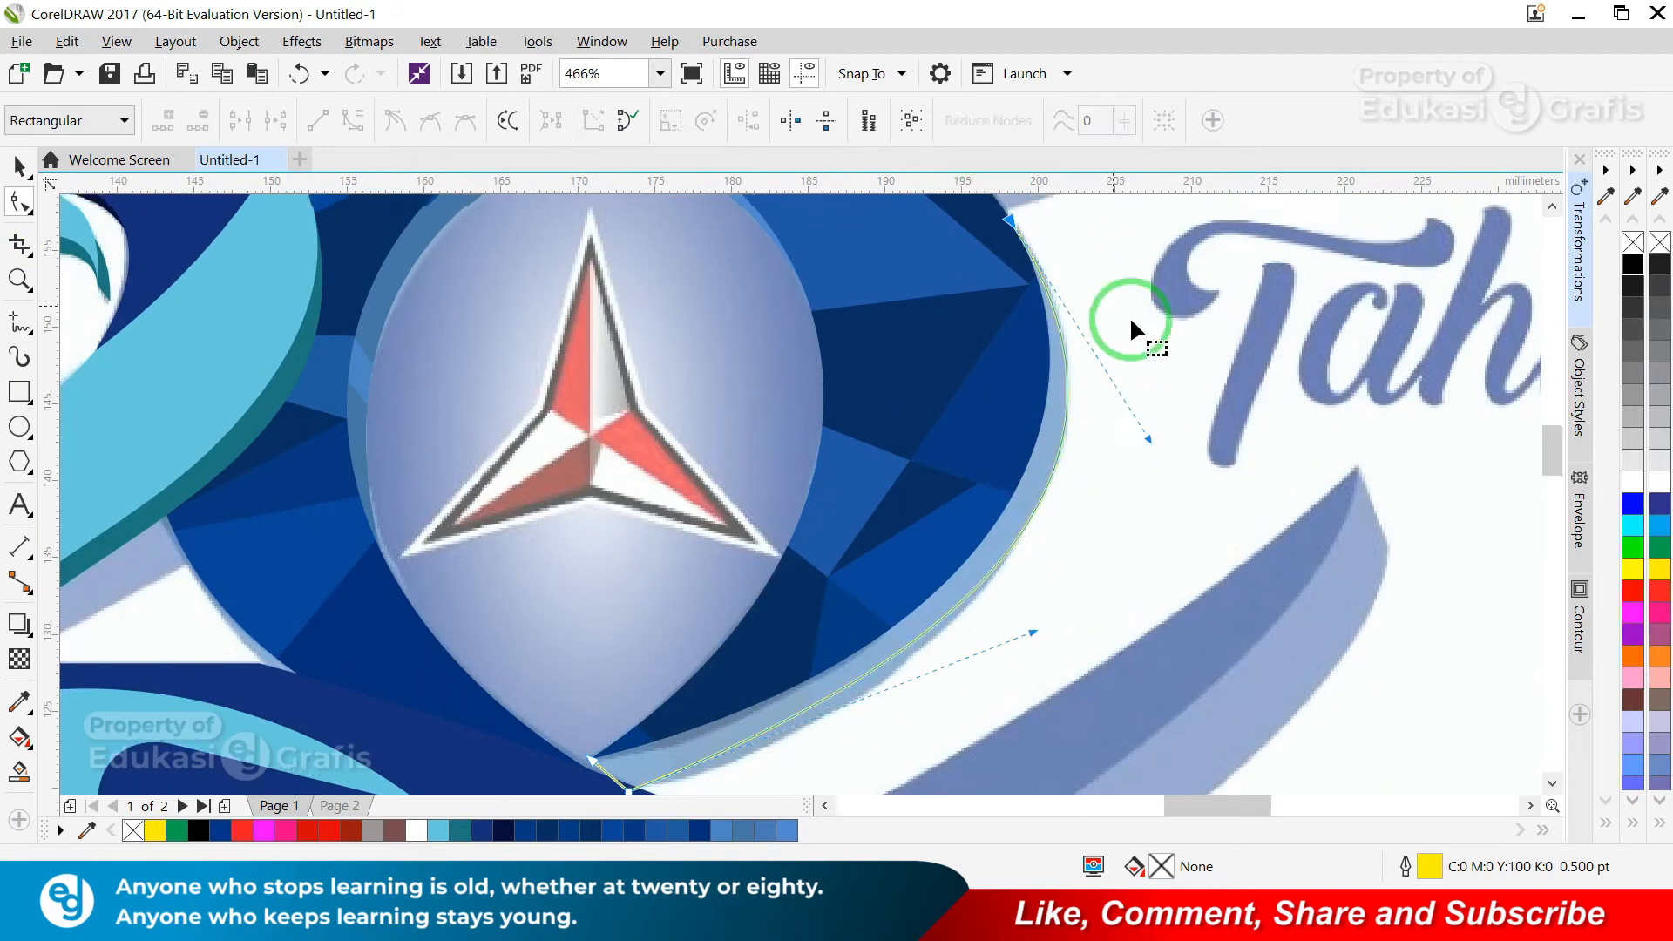
mouse_move(1031, 634)
mouse_down()
mouse_move(1031, 683)
mouse_move(1009, 702)
mouse_up()
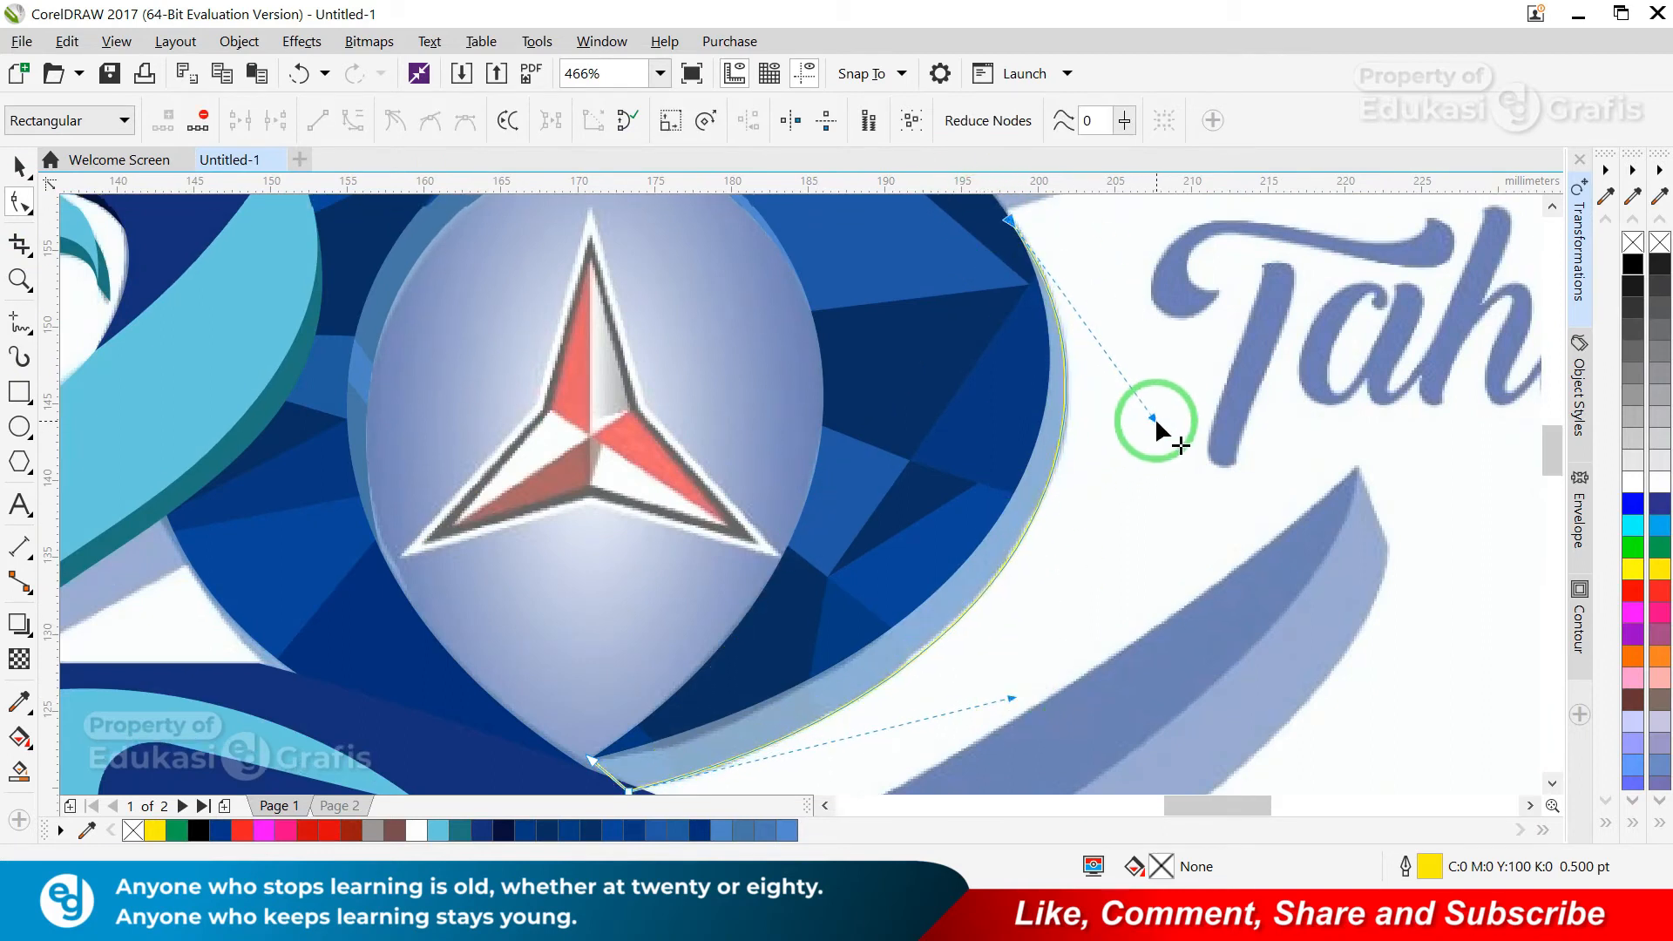
- Close the rim outline through the zero's facets, about 31 × 37.1 mm, and send it behind the facets
click(19, 324)
click(1010, 240)
click(536, 607)
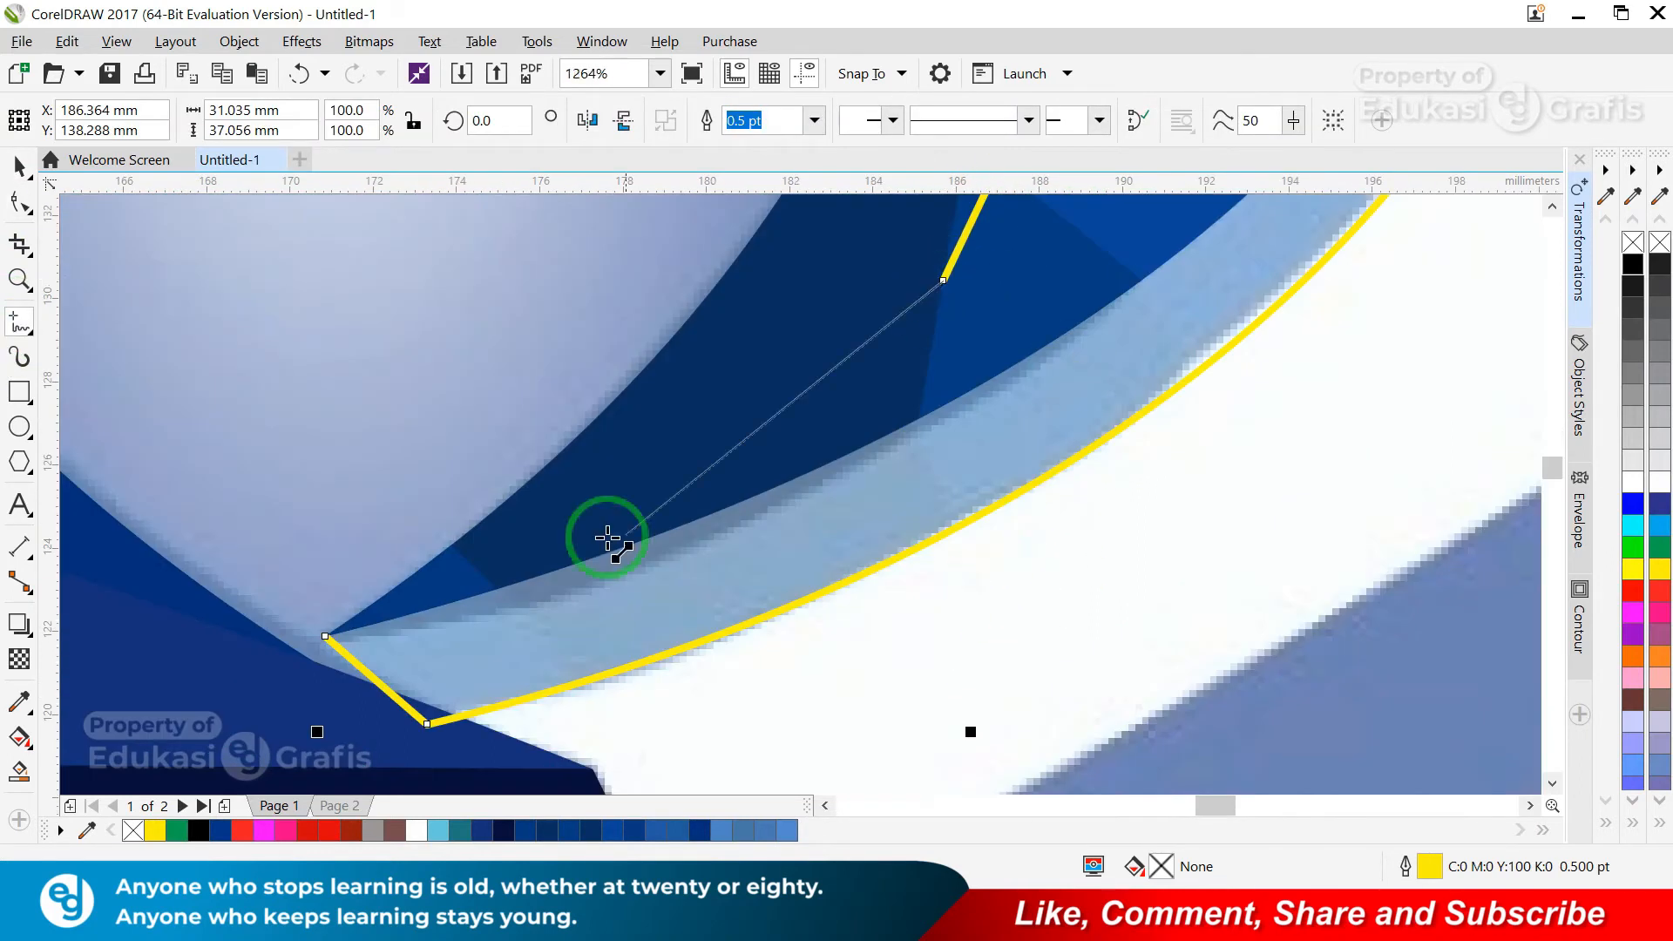
click(327, 637)
key(space)
key(shift+Page_Down)
click(1284, 488)
key(shift+Page_Down)
- Remove the transparency from the reference copy beneath the traced artwork
scroll(1284, 488, down, 5)
click(1307, 418)
scroll(1254, 389, up, 2)
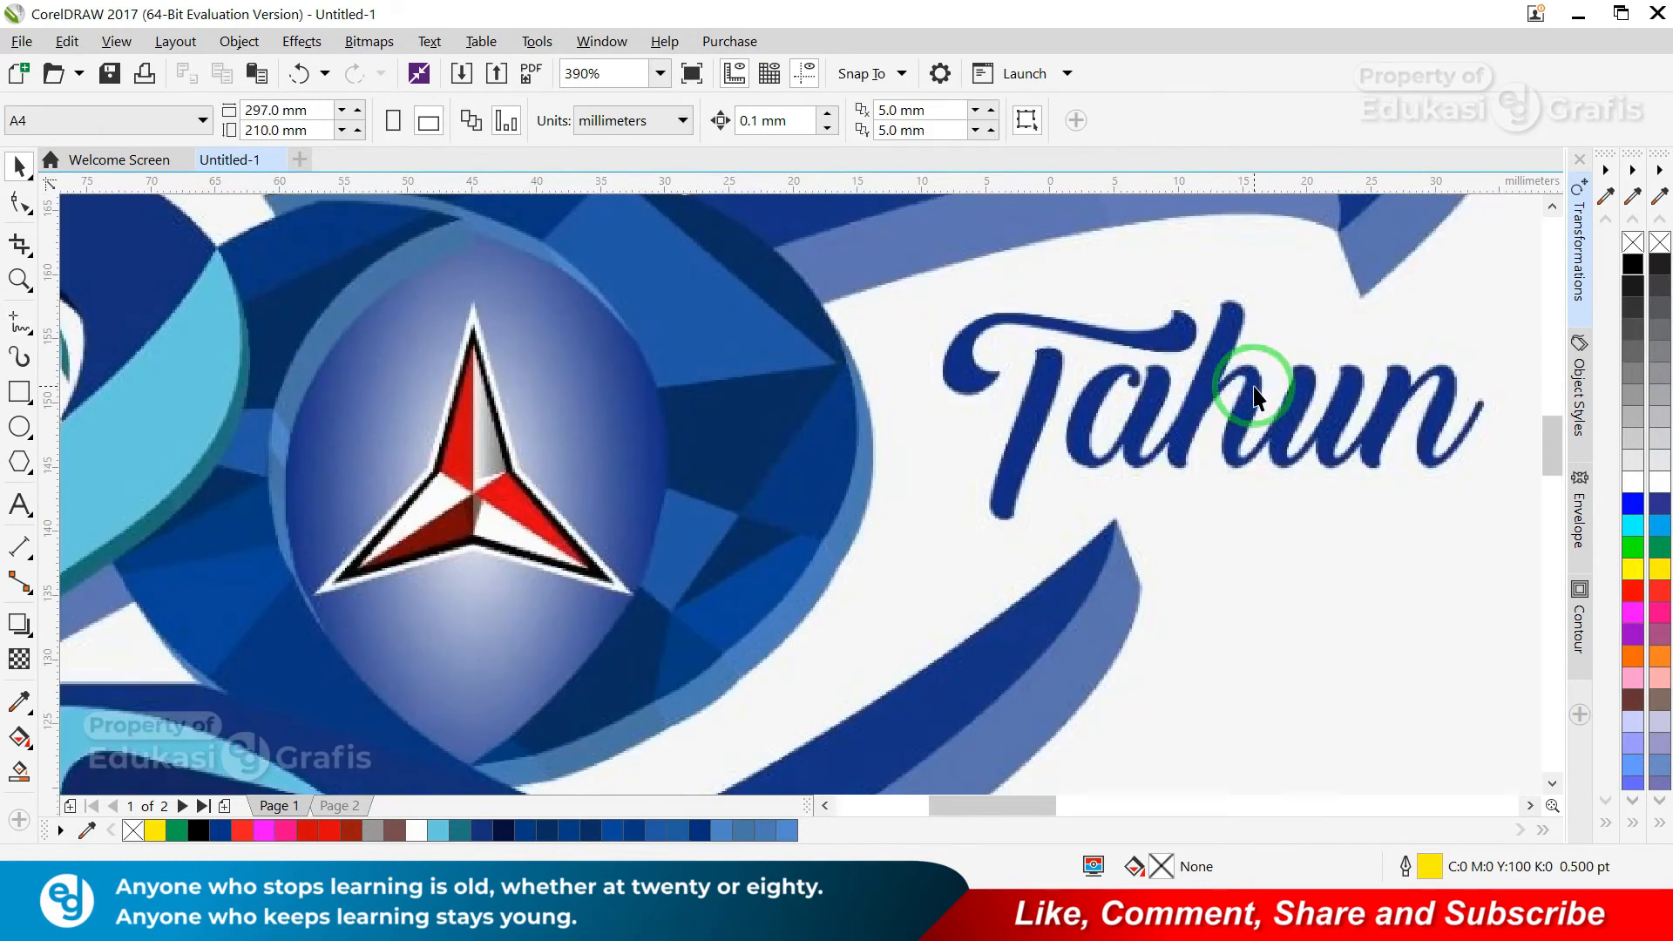
key(F4)
key(F2)
drag(1197, 326, 1299, 497)
drag(487, 306, 1096, 642)
click(1096, 642)
click(20, 660)
click(18, 120)
drag(488, 336, 1126, 657)
key(Escape)
- Cut a segment from the zero's lower-right rim by intersecting it with a drawn five-sided cutter, and delete the cutter
key(F5)
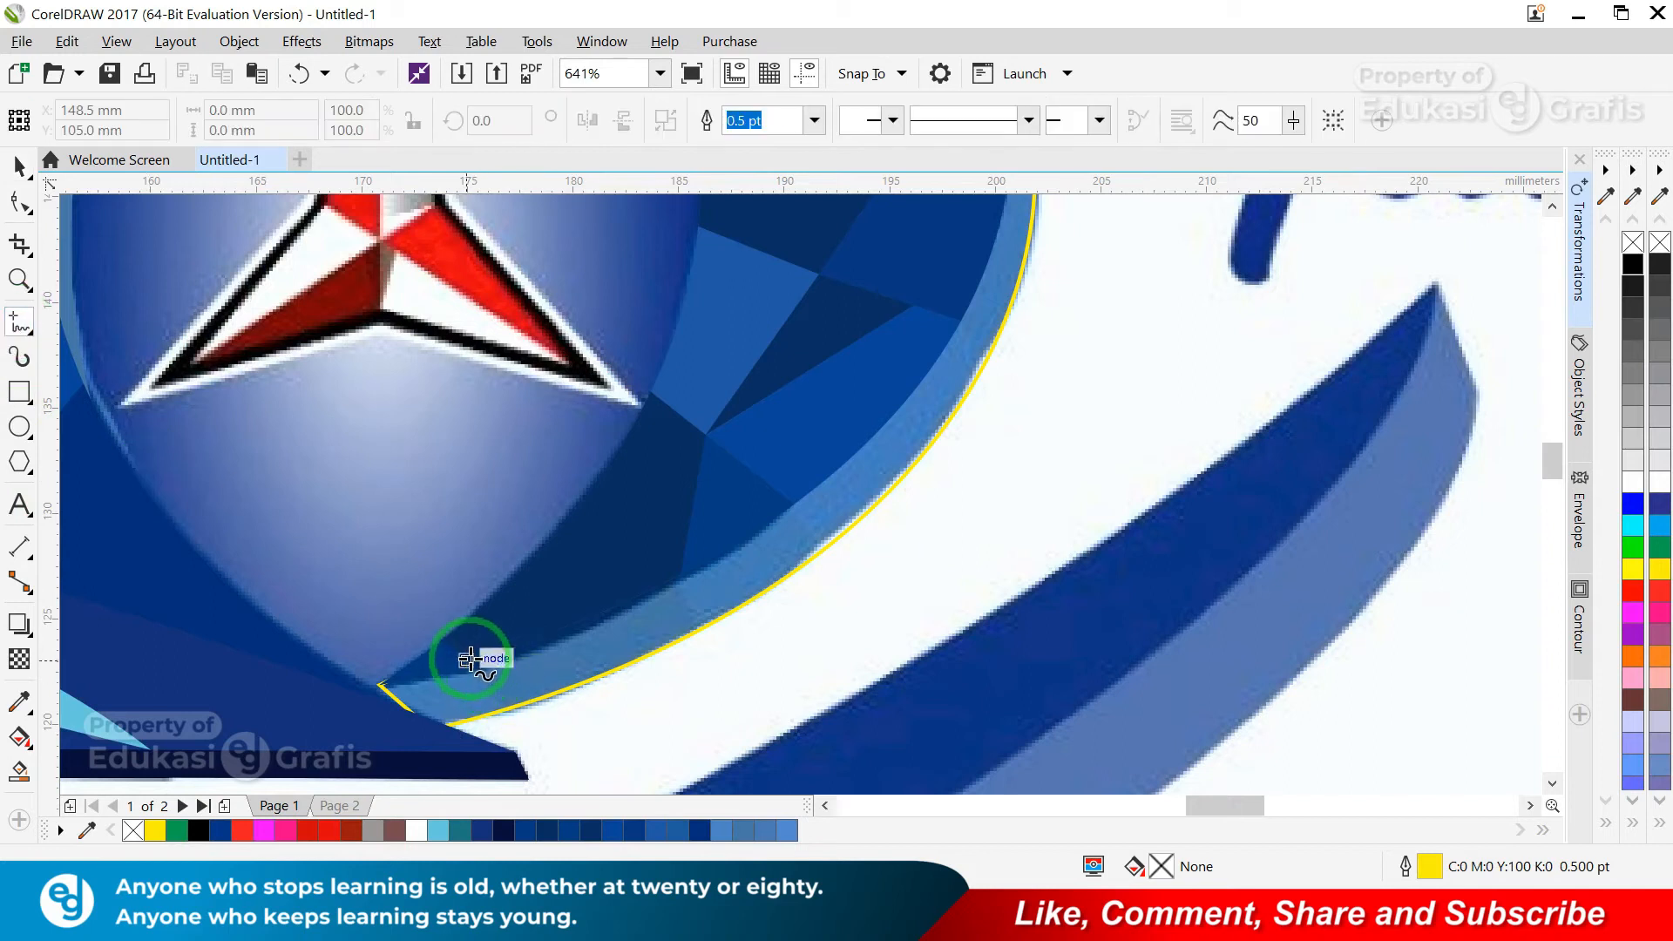
click(469, 659)
double_click(528, 727)
click(468, 660)
key(space)
shift+click(431, 698)
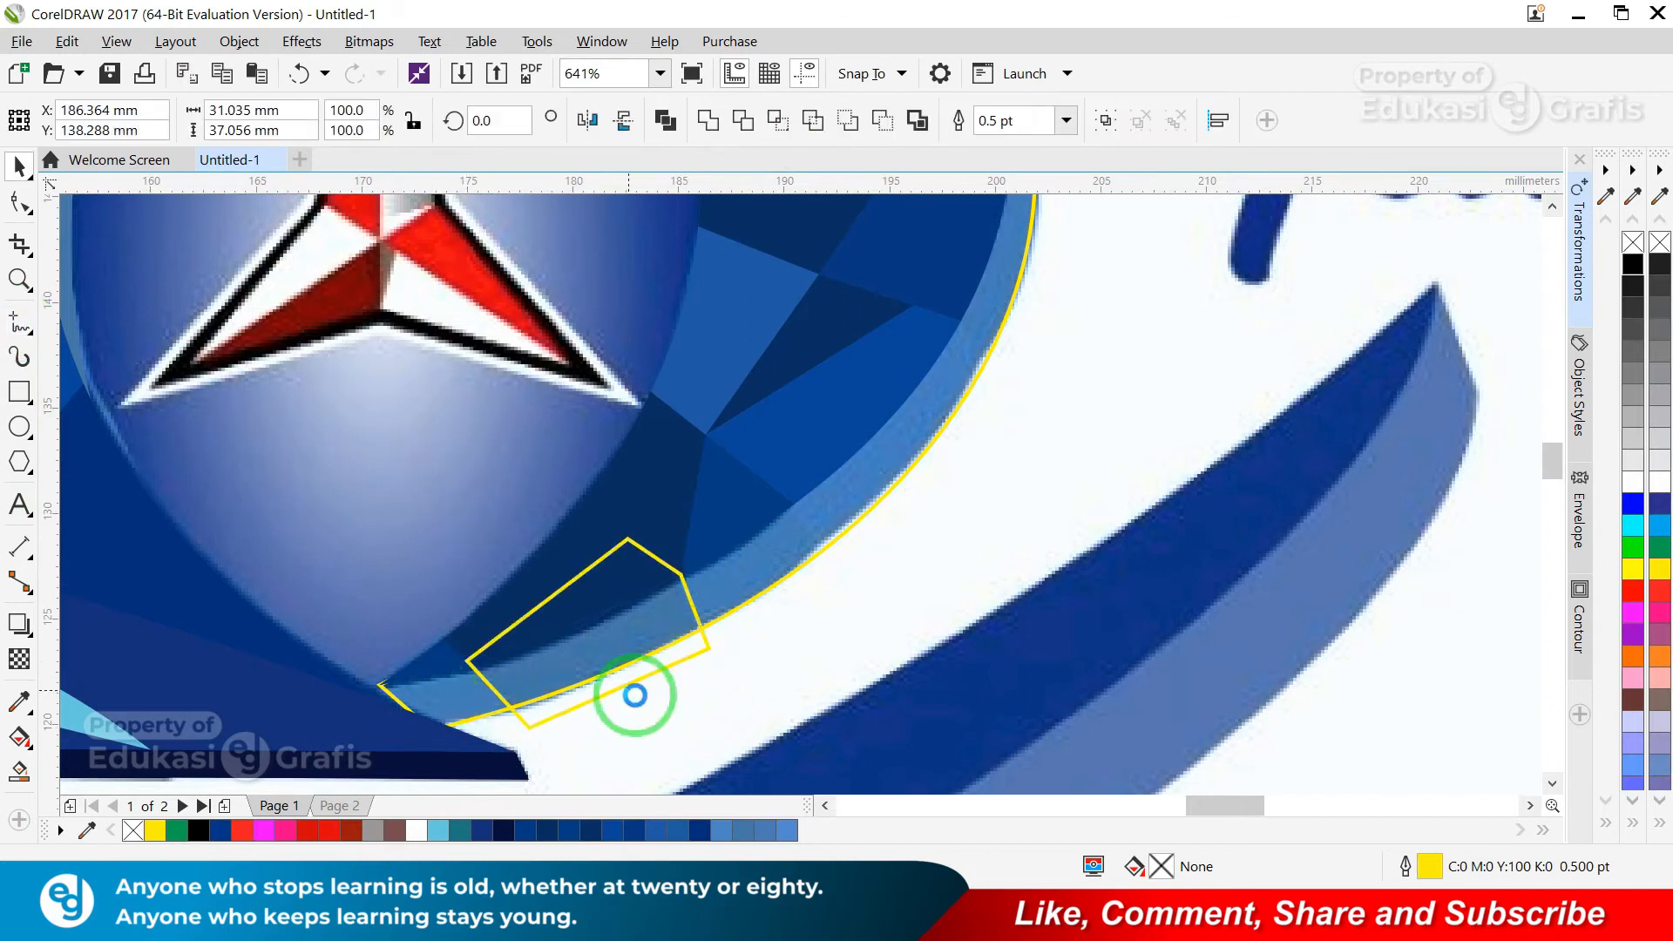
click(777, 120)
click(694, 650)
key(Delete)
- Cut the rim's bottom end piece by intersecting the rim with a second drawn cutter, and delete that cutter
key(F5)
click(490, 619)
double_click(582, 751)
double_click(360, 777)
double_click(297, 702)
click(740, 568)
shift+click(371, 633)
click(779, 120)
click(532, 725)
key(Delete)
- Trim the overlap with the neighbouring segment away from the rim's bottom end piece
click(582, 662)
shift+click(440, 693)
click(747, 123)
key(F5)
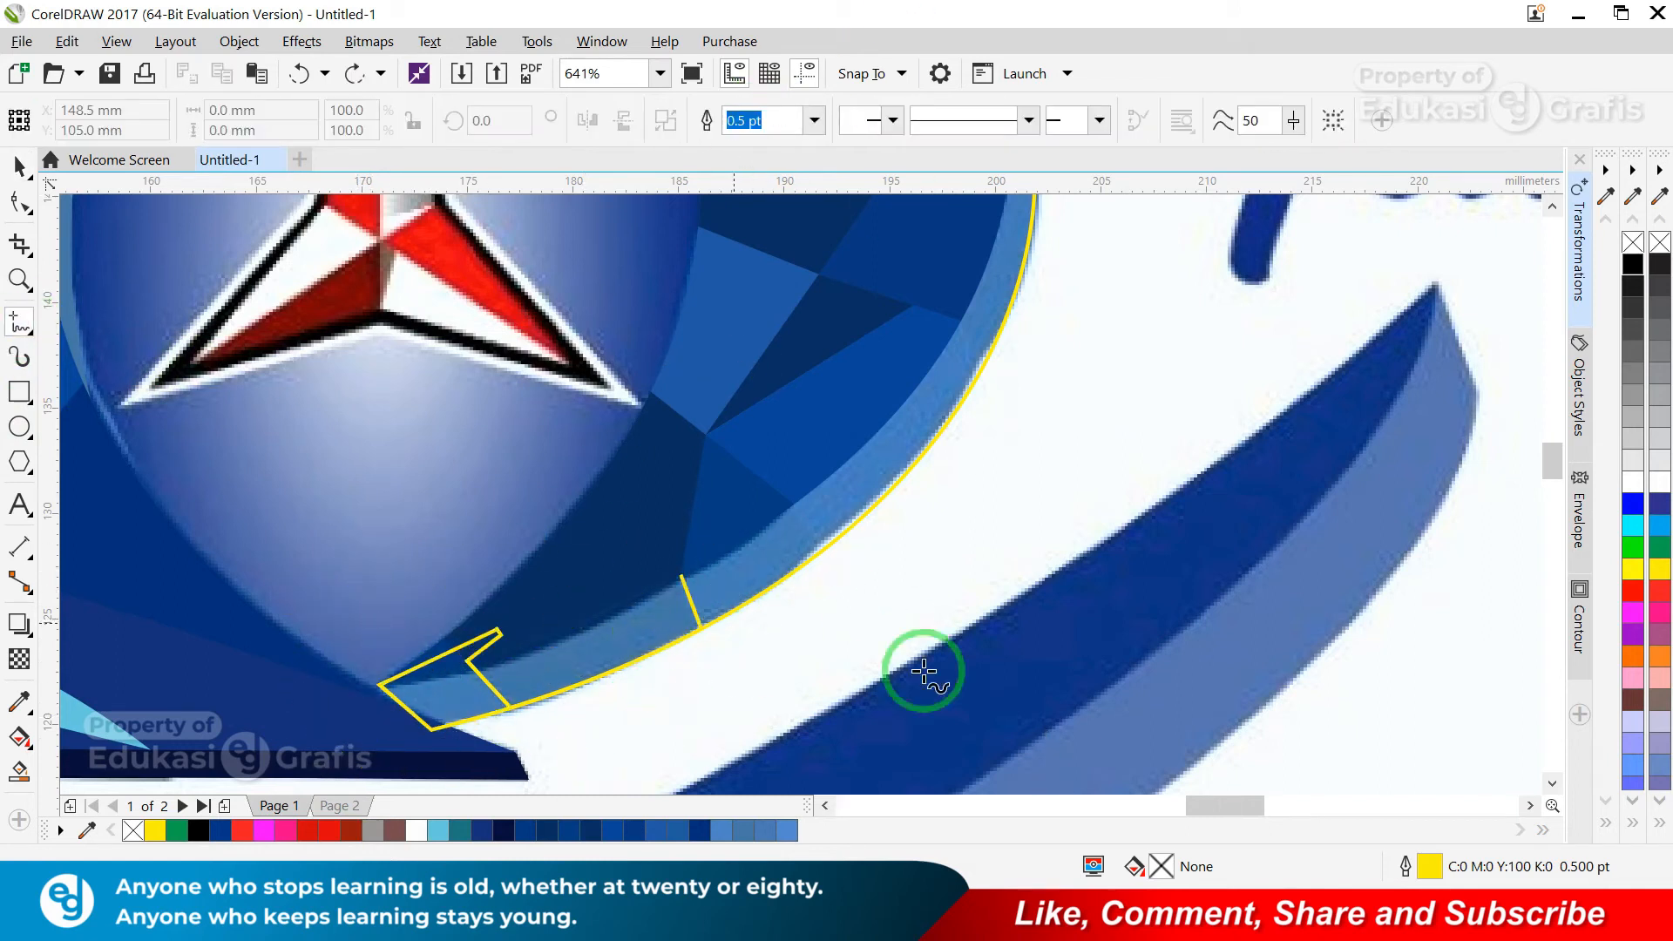
- Cut the next segment up the zero's lower-right rim by intersecting it with a drawn cutter, then remove the cutter and overlap
double_click(850, 584)
double_click(691, 672)
click(792, 503)
key(space)
shift+click(921, 447)
click(778, 122)
click(649, 601)
key(Delete)
click(746, 122)
- Cut the uppermost short segment from the zero's right rim with another drawn cutter, deleting the cutter and trimming the overlap
scroll(1047, 590, down, 1)
key(F5)
click(862, 443)
click(908, 516)
click(865, 445)
key(space)
shift+click(926, 374)
click(772, 122)
click(778, 609)
key(Delete)
shift+click(776, 617)
click(734, 121)
- Apply uniform transparency to the reference copy beneath the traced artwork
key(F4)
key(F2)
drag(475, 253, 1390, 466)
click(784, 418)
click(19, 660)
click(54, 121)
drag(1126, 214, 1139, 213)
key(space)
- Fill the remaining long piece of the zero's right rim with #4A7DB6 sampled from the reference, and remove its outline
key(Tab)
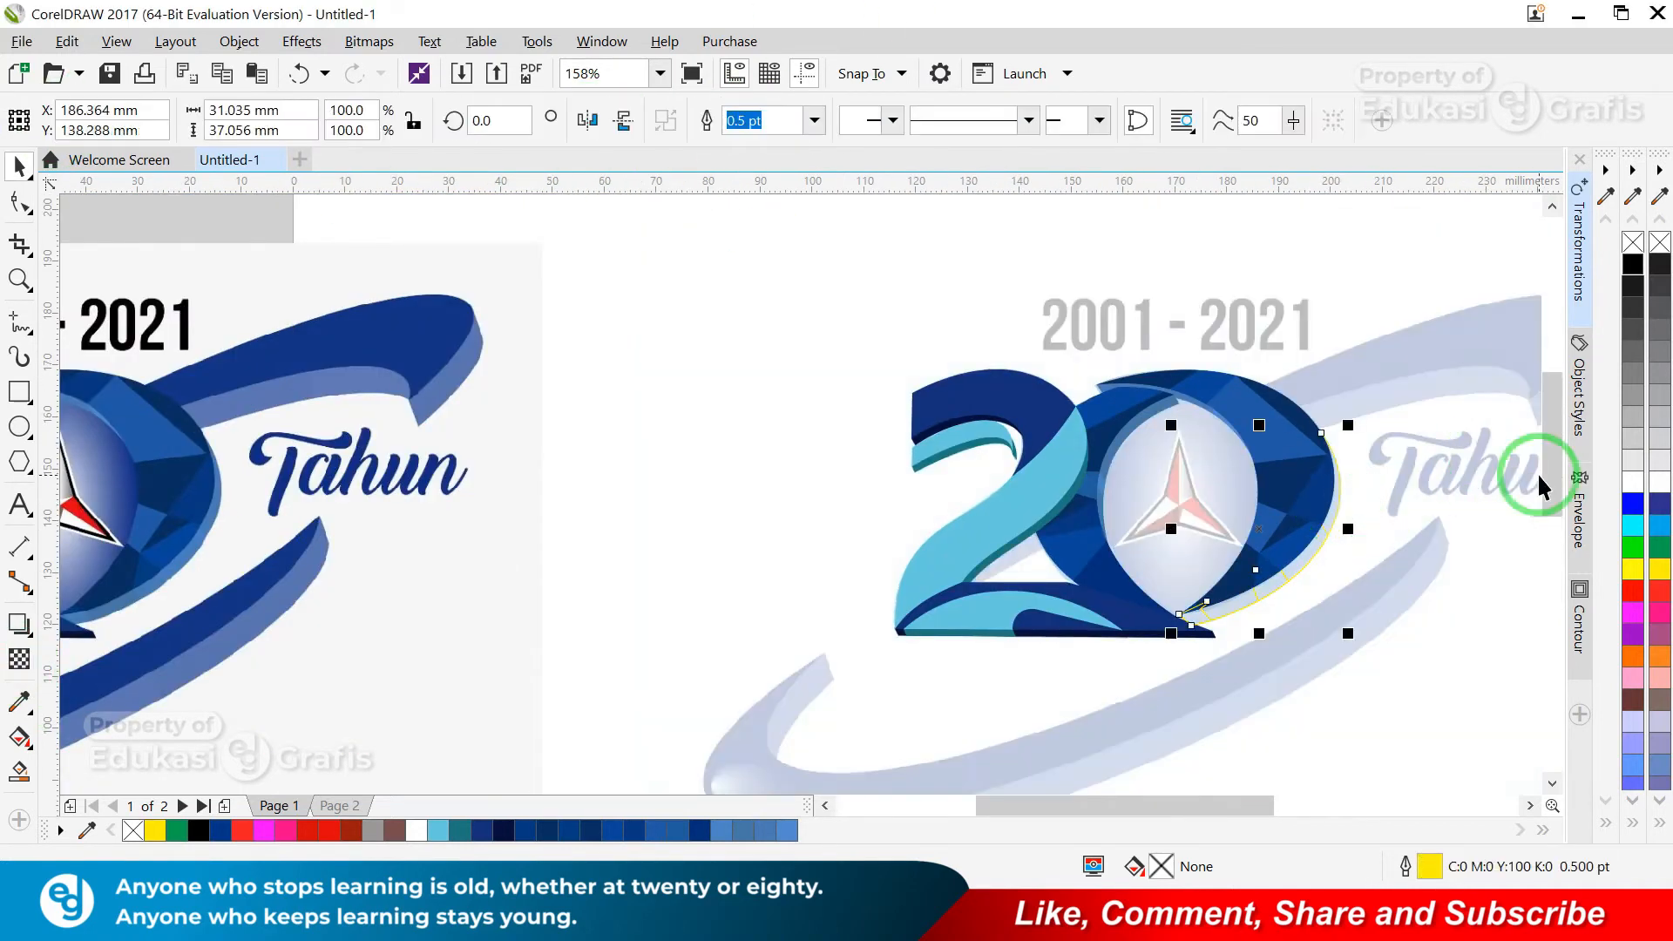
key(shift+F11)
click(708, 328)
click(217, 495)
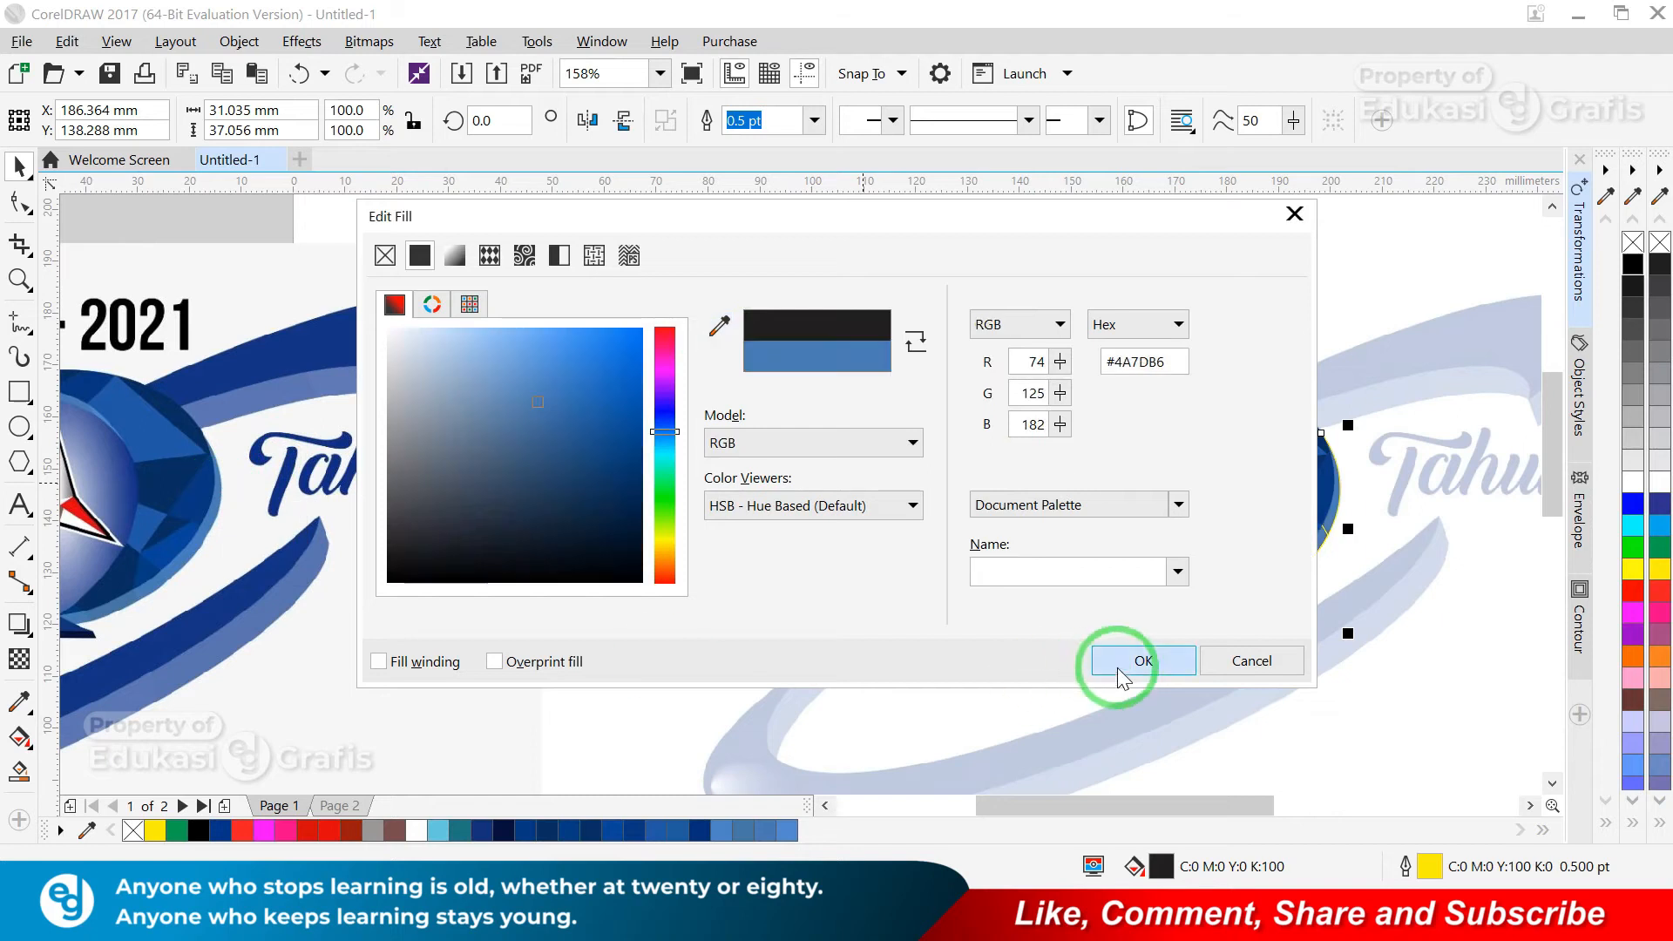
click(1118, 667)
right_click(1633, 243)
key(Escape)
- Fill the uppermost short segment of the zero's lower-right rim with #4B7ABE sampled from the reference, and remove its outline
click(1316, 547)
key(shift+F11)
click(720, 328)
click(204, 549)
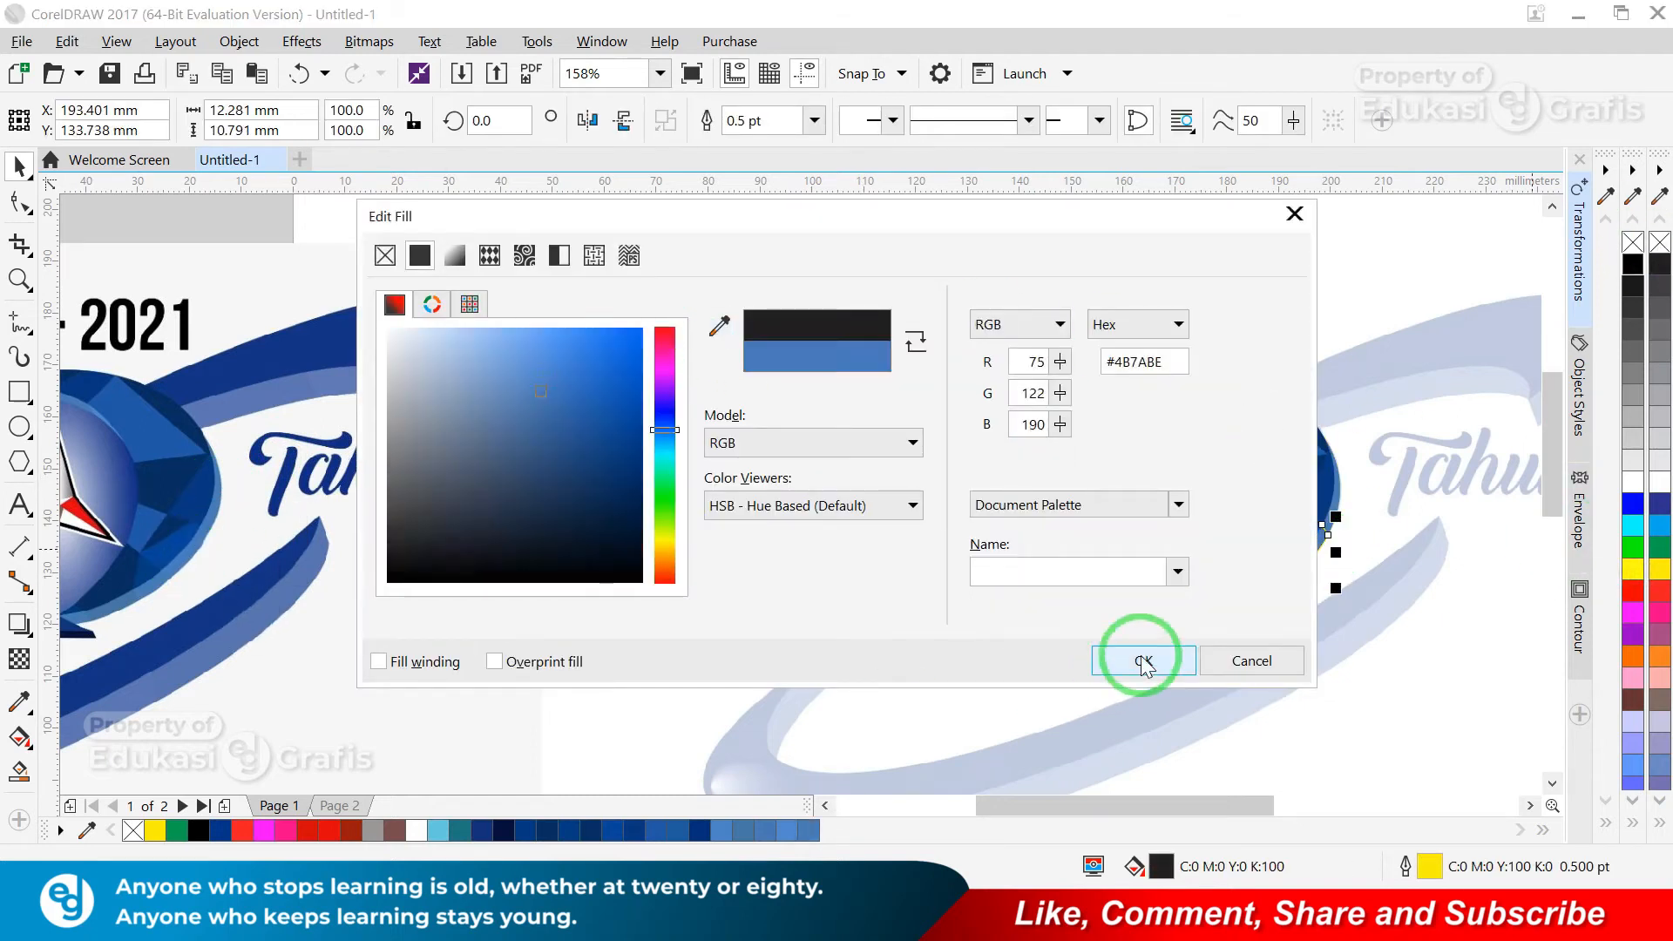
click(1143, 662)
right_click(1632, 242)
key(Escape)
- Fill the middle segment of the zero's lower-right rim with #4D7BB7 sampled from the reference, and remove its outline
click(1273, 591)
key(shift+F11)
click(720, 329)
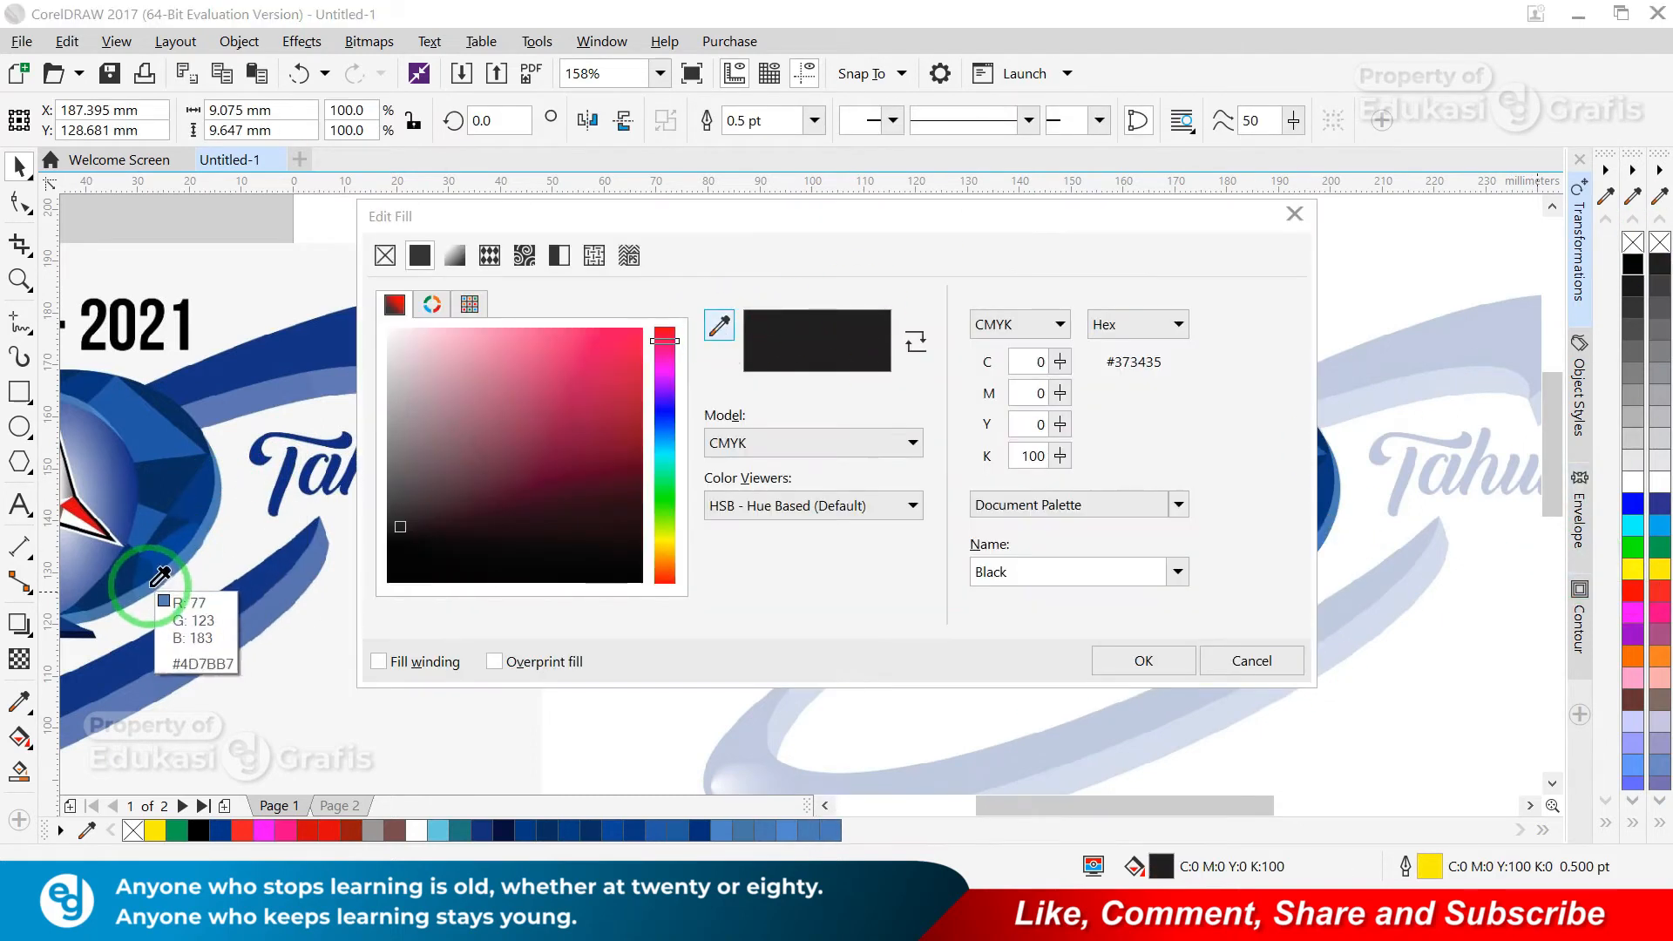
click(163, 577)
click(1145, 662)
right_click(1632, 242)
key(Escape)
- Fill the rim segment beside the bottom end piece with the blue sampled from the reference, and remove its outline
click(1237, 599)
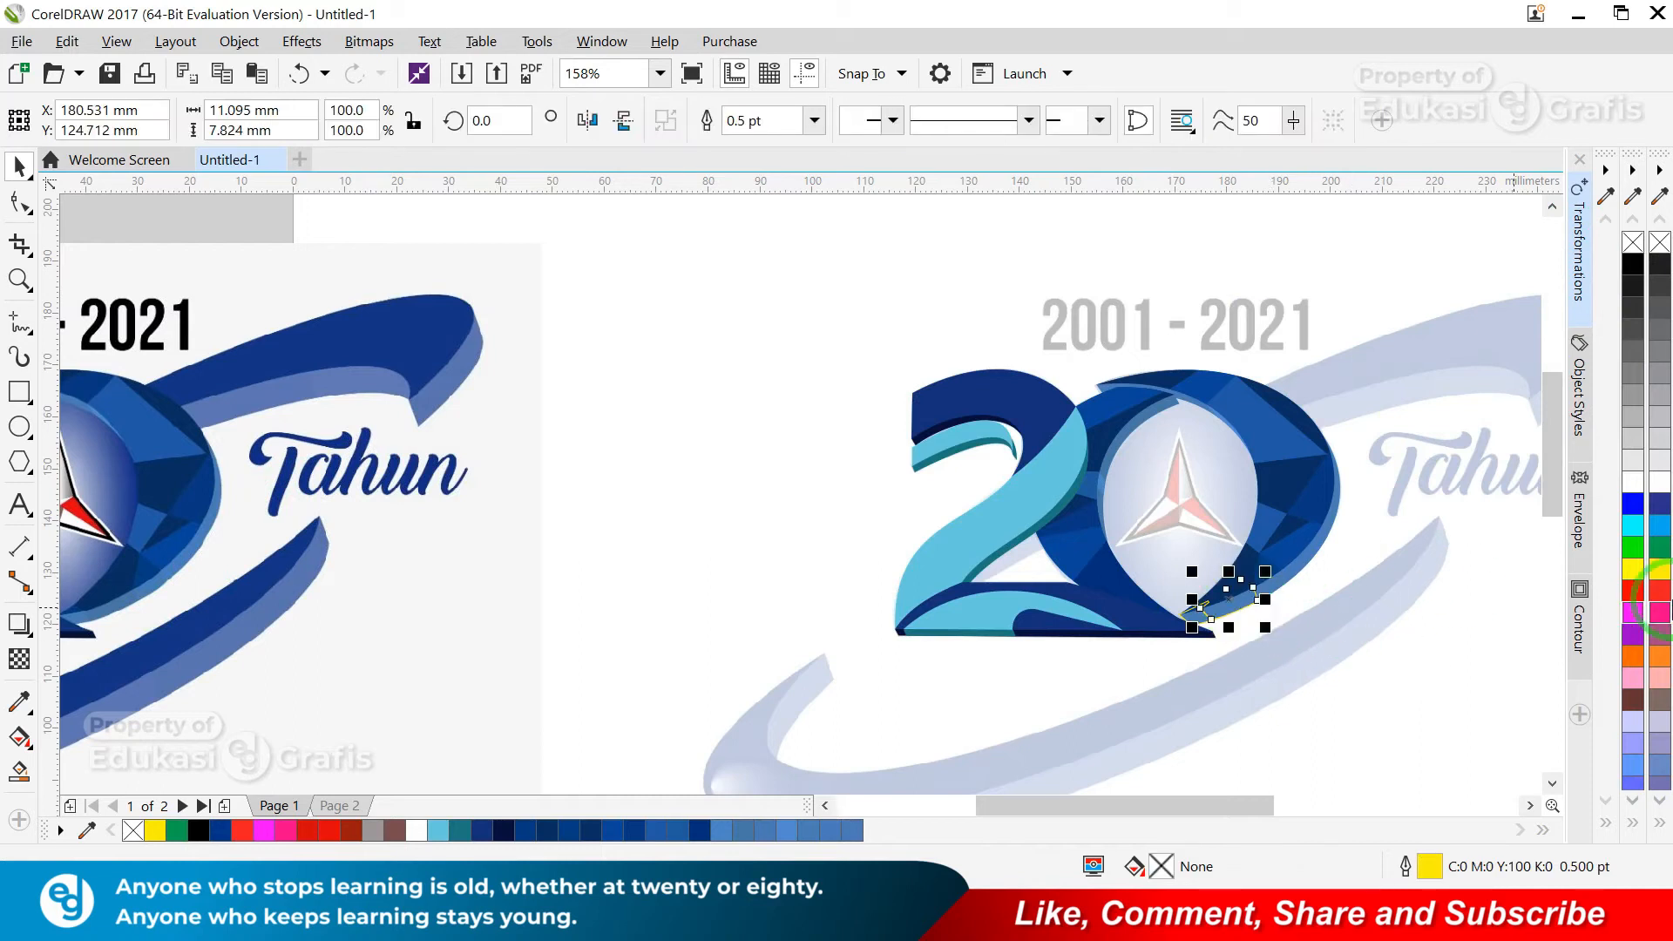
key(shift+F11)
click(718, 325)
click(122, 602)
click(1143, 661)
right_click(1633, 242)
key(Escape)
- Change the fill of the rim segment beside the bottom end piece to a darker, greyer blue
key(F2)
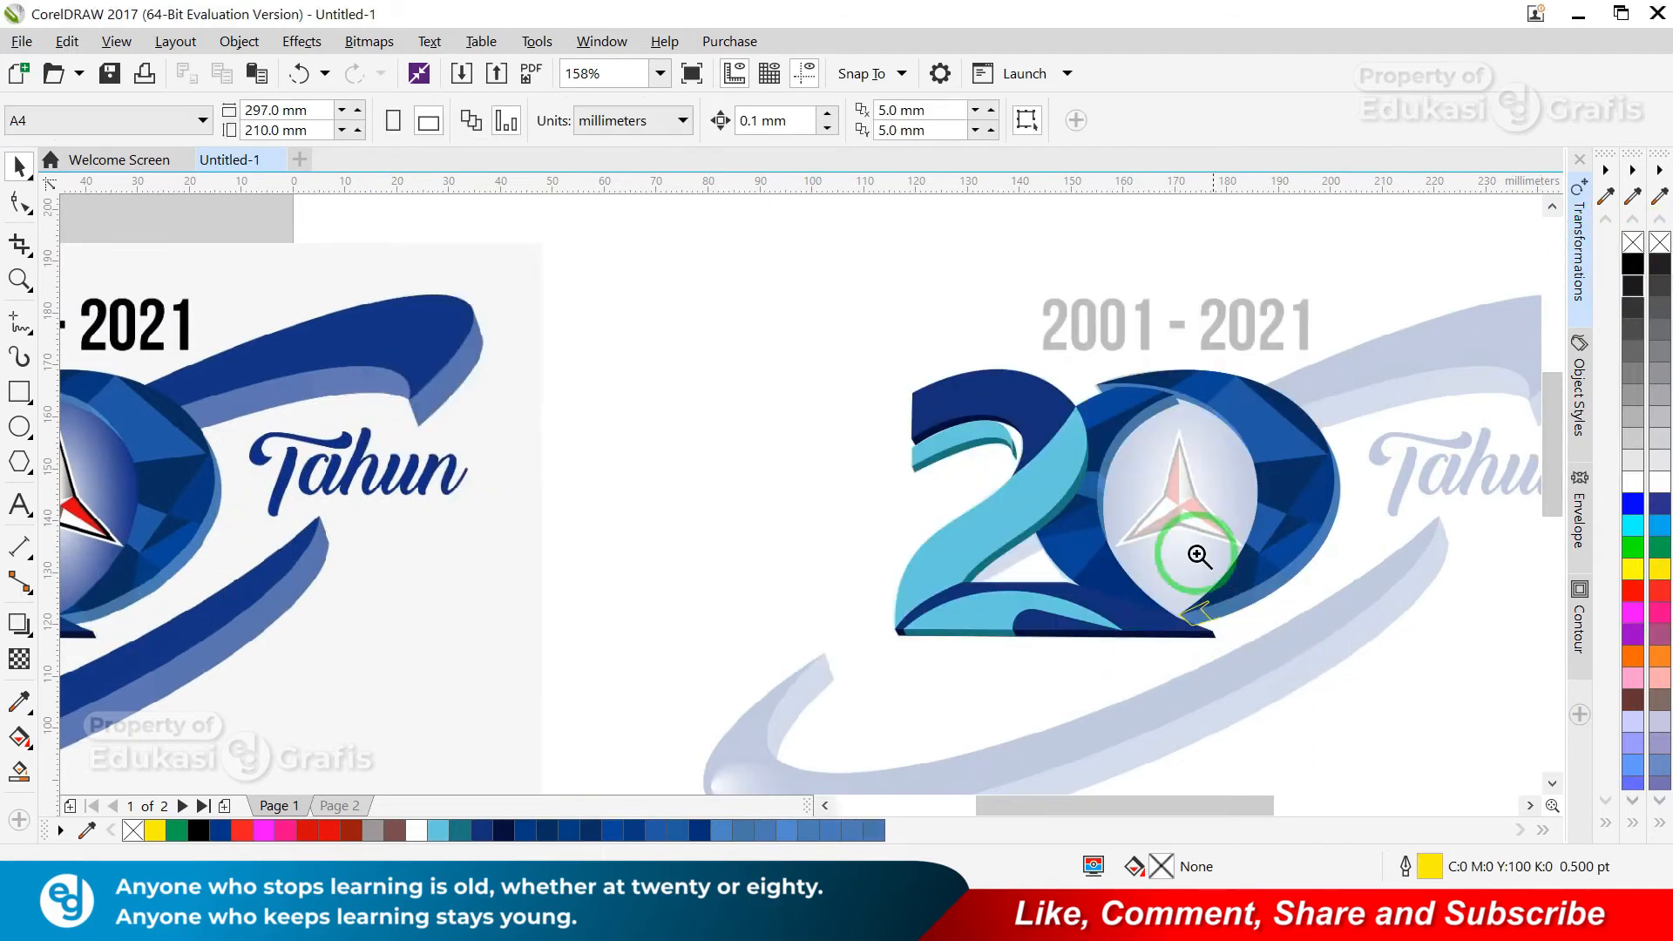
drag(1176, 475, 1440, 695)
click(594, 551)
key(shift+F11)
drag(601, 216, 1096, 181)
click(1637, 625)
click(710, 488)
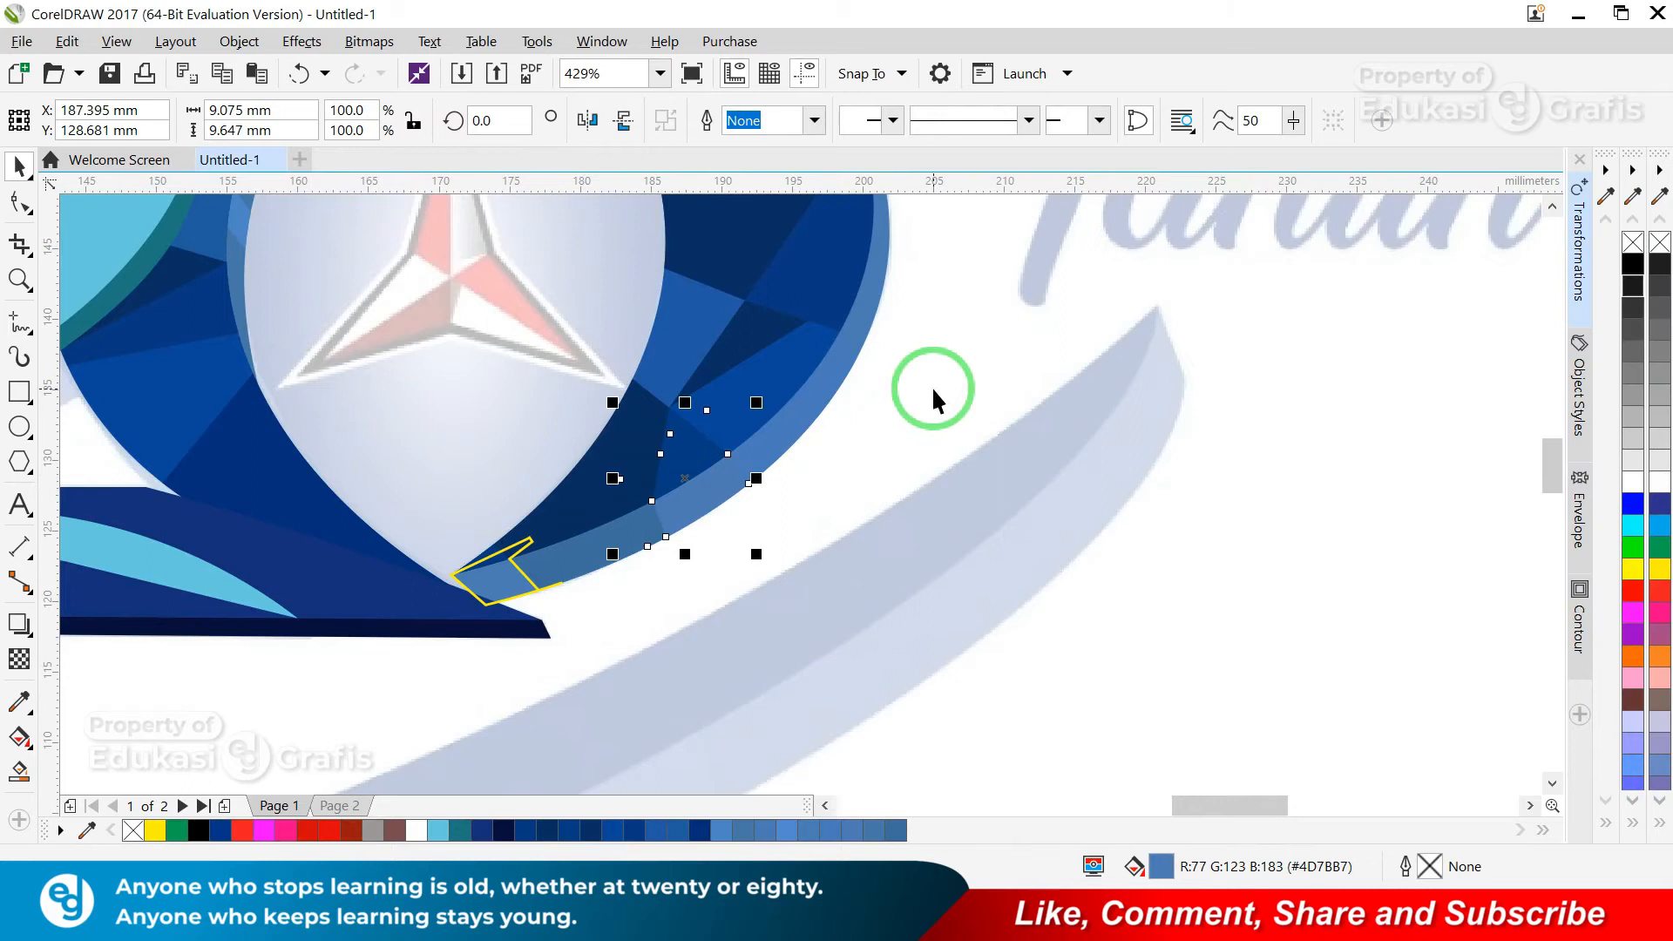
- Darken the fills of the middle and lower rim segments, and give the bottom end piece a #4B7ABE fill without outline
key(shift+F11)
drag(600, 216, 1241, 200)
key(Return)
click(649, 528)
key(shift+F11)
drag(851, 218, 1586, 215)
click(1280, 433)
key(Return)
click(606, 597)
click(549, 593)
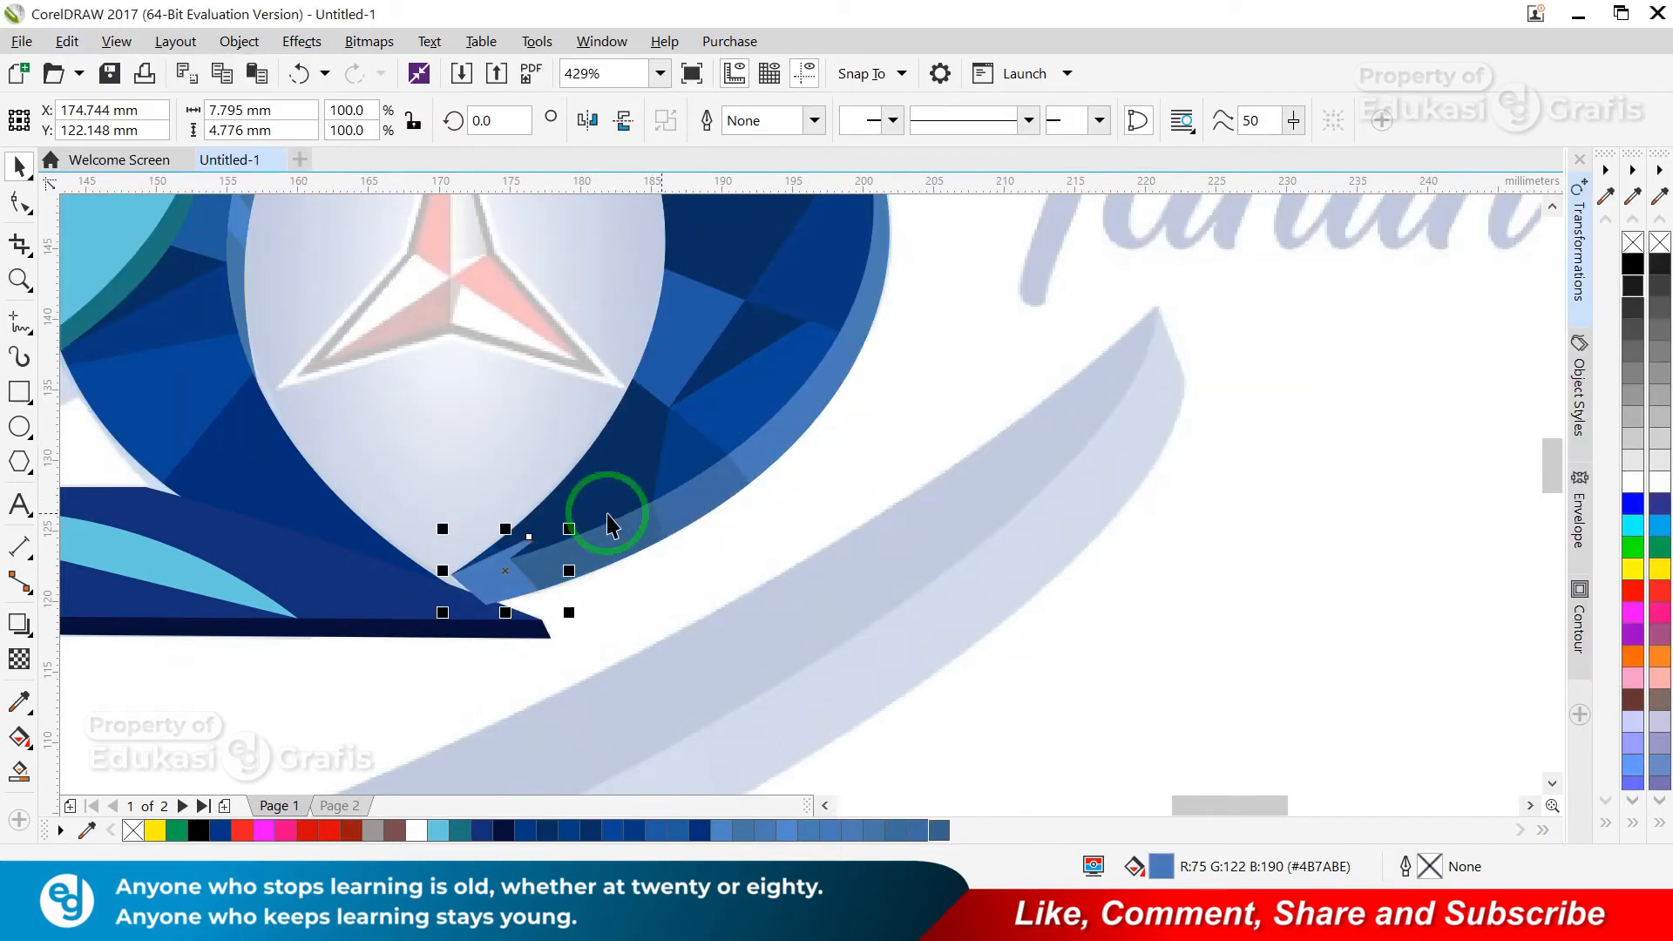
scroll(886, 269, up, 2)
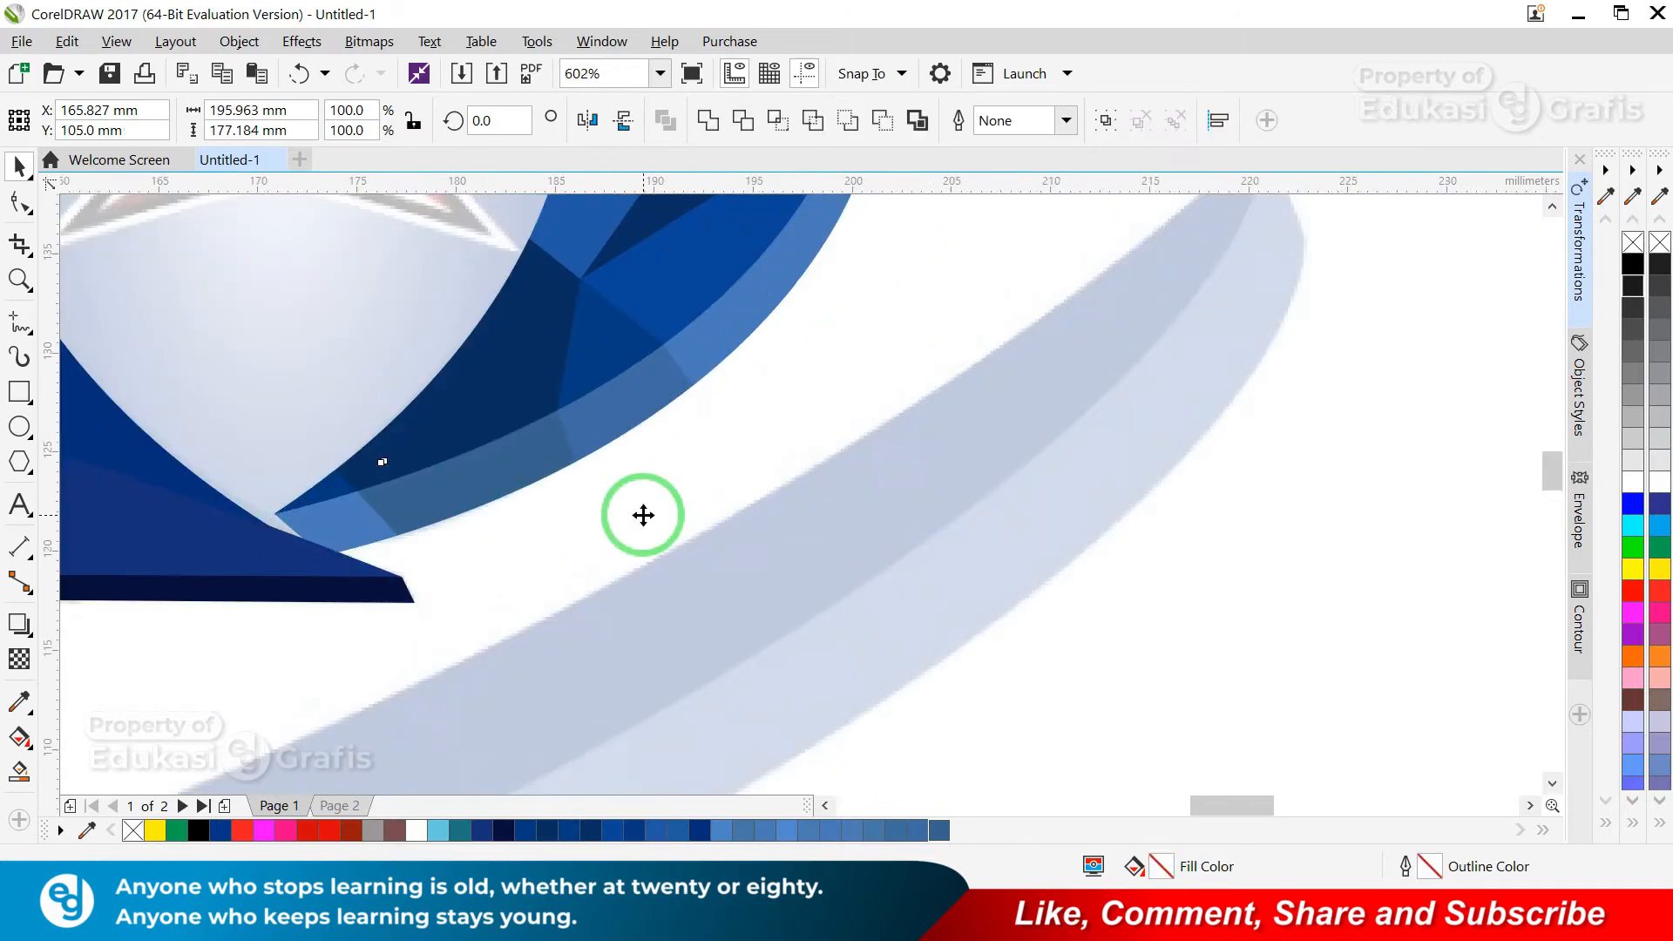
scroll(643, 515, down, 4)
click(720, 489)
key(Delete)
scroll(720, 489, down, 1)
key(ctrl+z)
scroll(1132, 418, up, 1)
scroll(1385, 523, up, 2)
key(Escape)
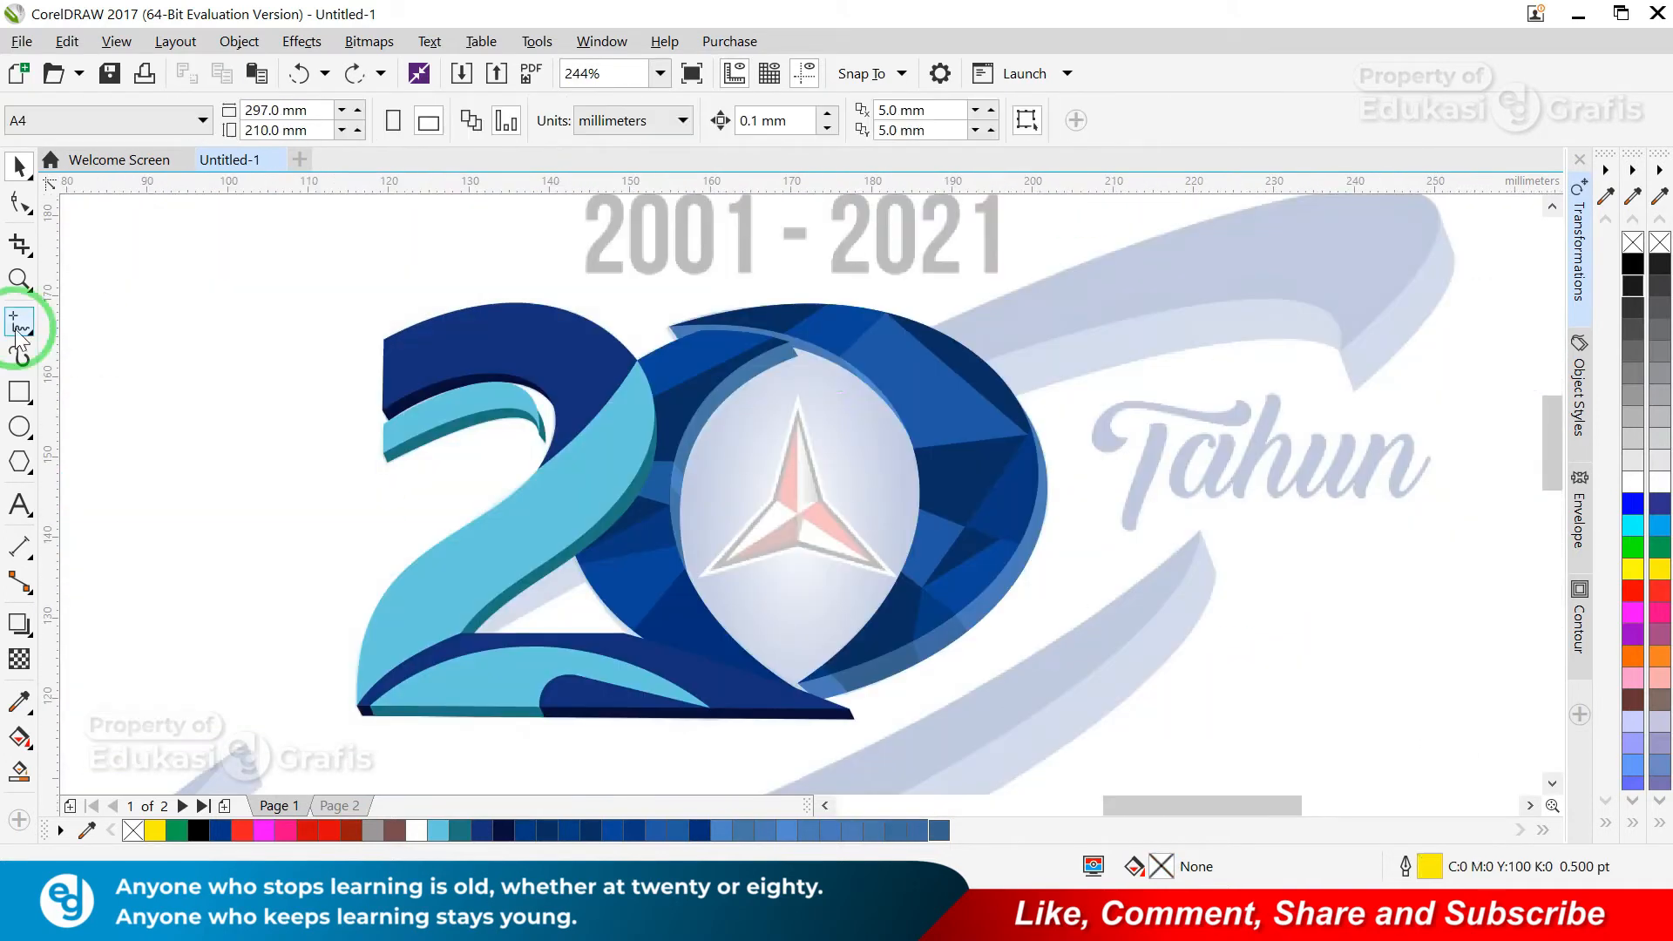
- Draw a closed curve about 41 by 48 mm around the zero's central oval, overlapping the surrounding facets
click(19, 327)
drag(664, 592, 664, 595)
scroll(635, 503, up, 8)
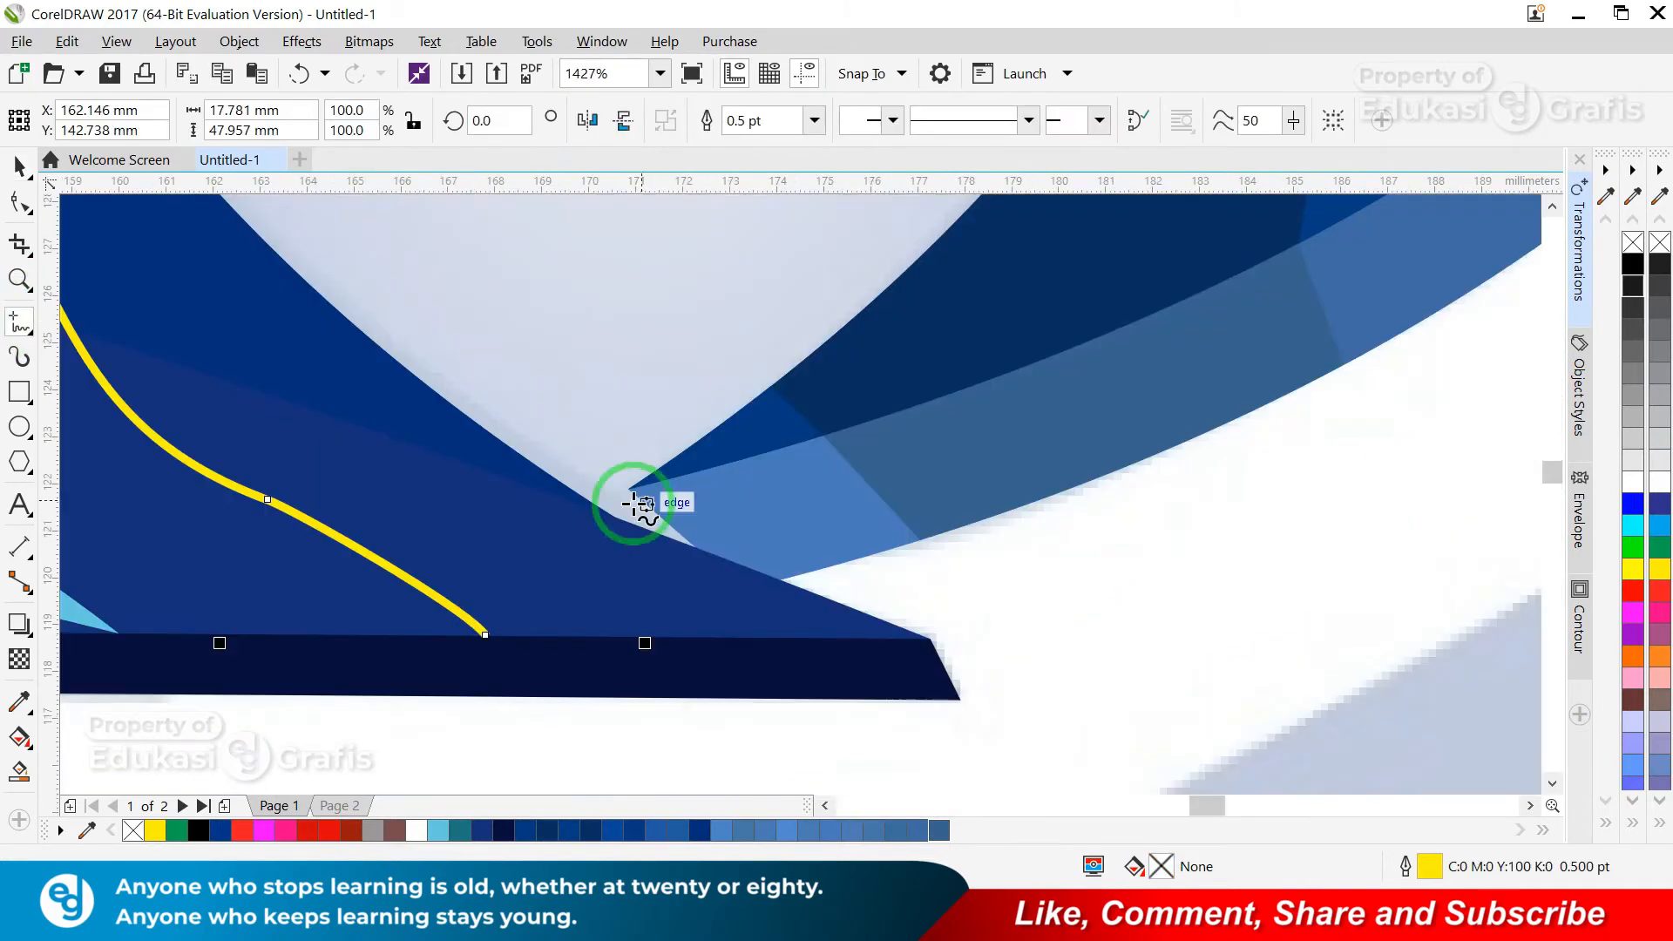
scroll(849, 468, down, 10)
scroll(1311, 511, up, 2)
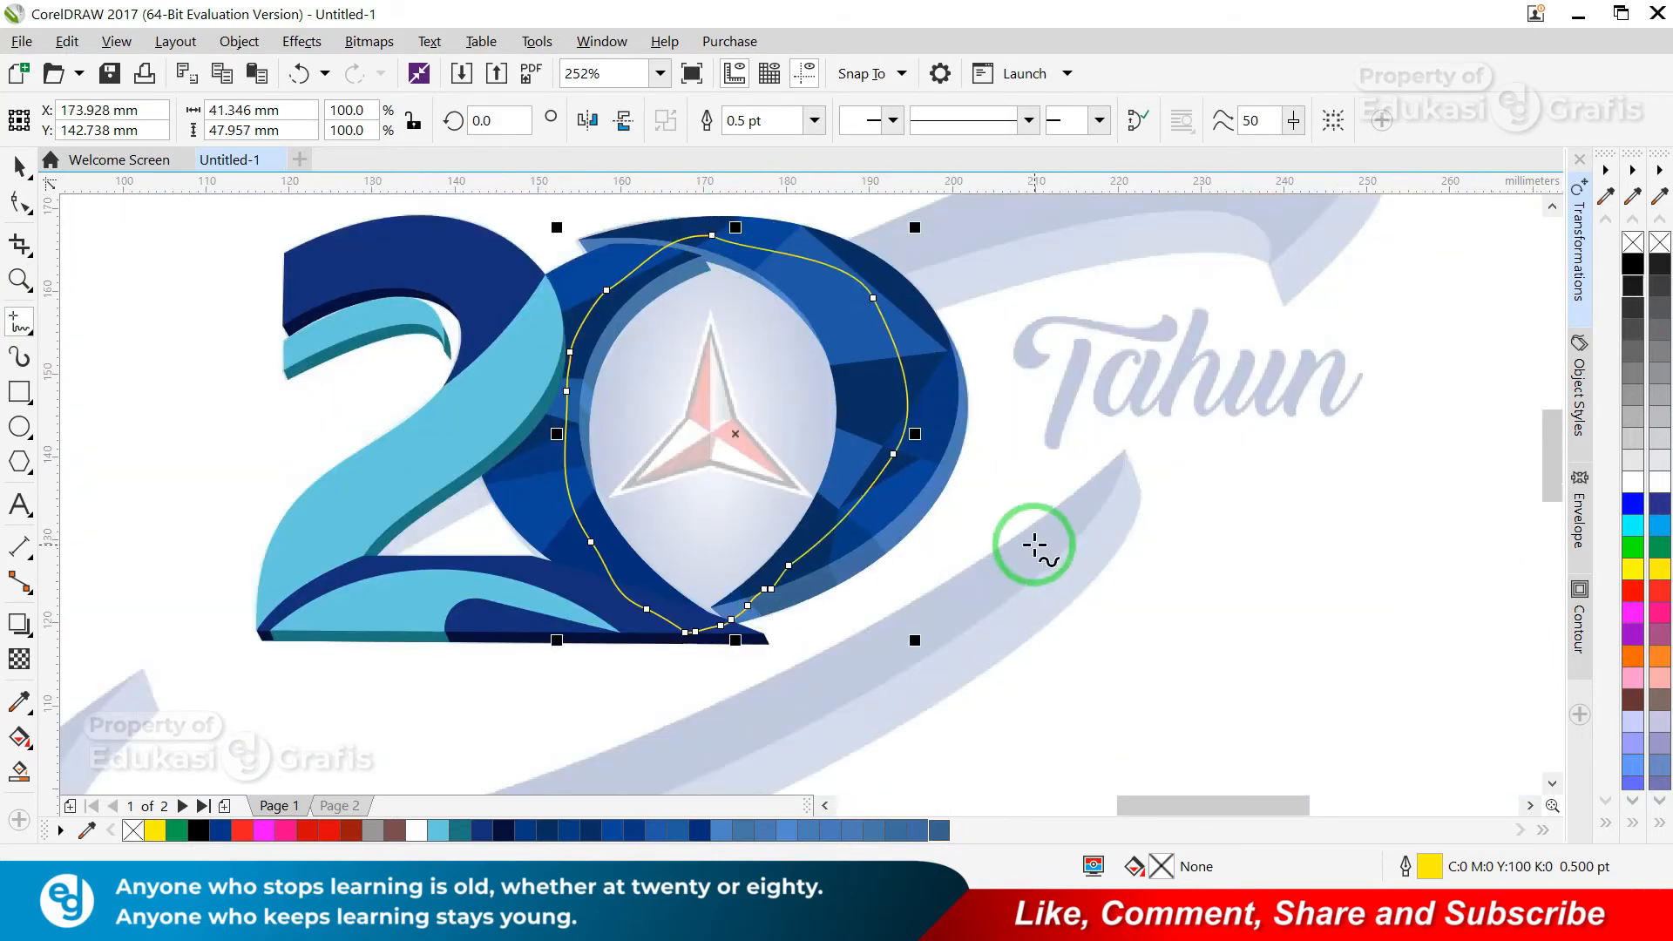
drag(763, 543, 857, 629)
- Place the new central curve behind the zero's facets and the numeral 2
click(478, 512)
click(533, 514)
key(F4)
key(F2)
drag(1307, 270, 1056, 558)
click(1049, 429)
click(884, 478)
key(F4)
key(F2)
drag(348, 270, 1442, 481)
- Give the central curve an elliptical fountain fill with a white centre and an outer dark blue sampled from the reference oval
click(20, 737)
key(space)
click(1262, 474)
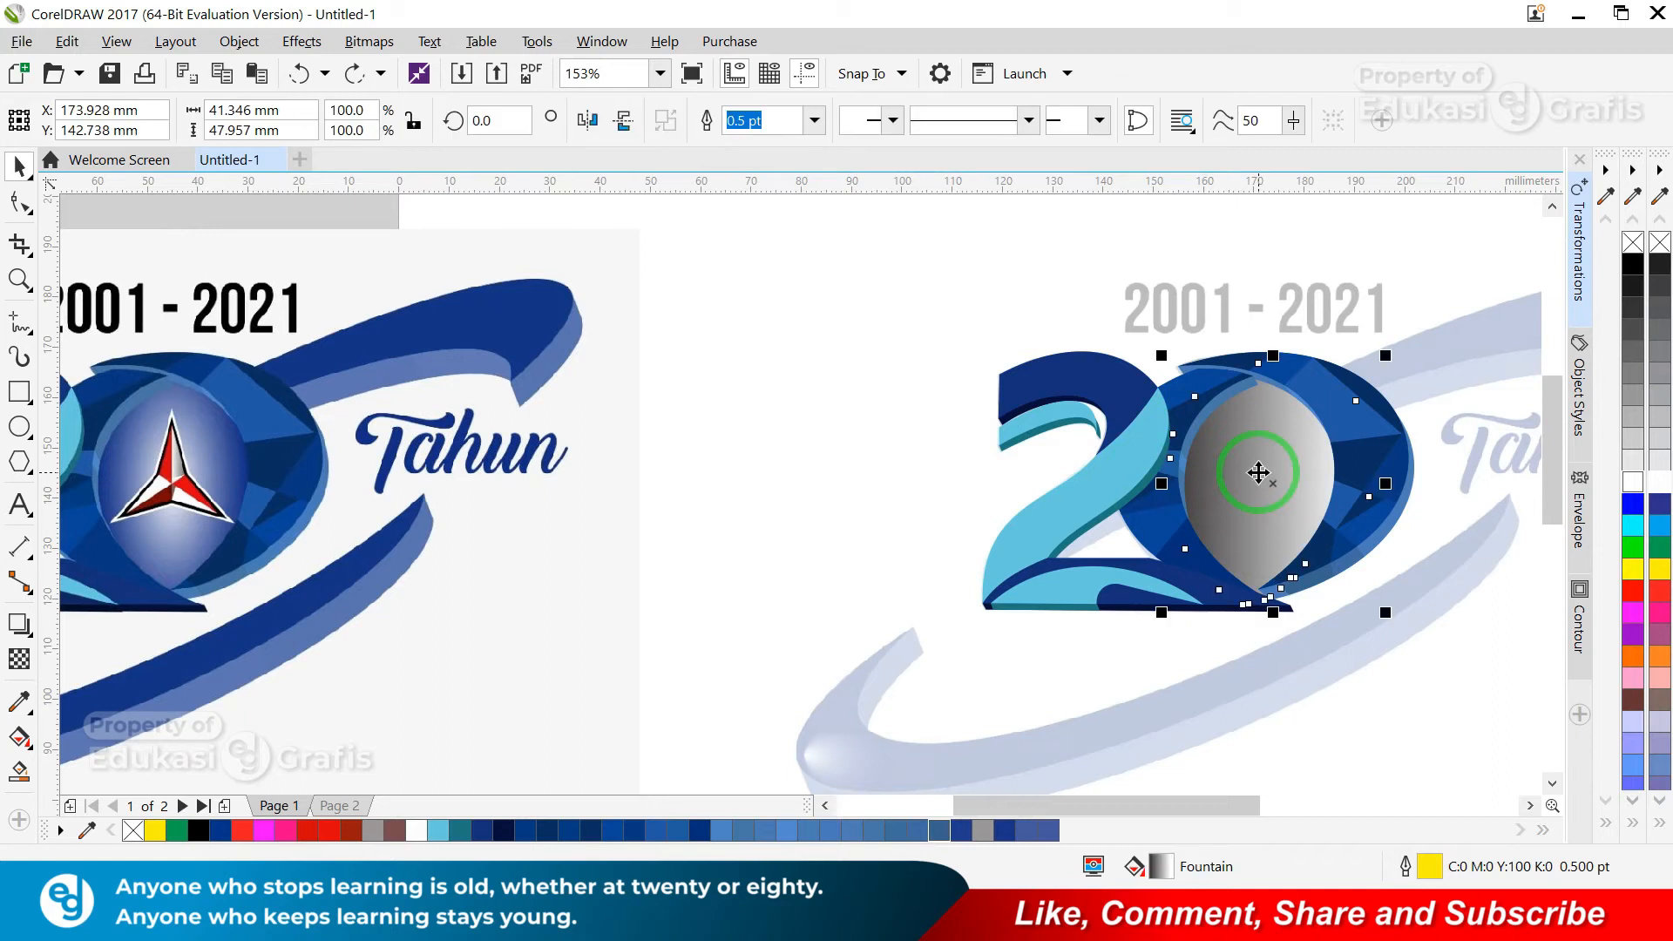
click(19, 737)
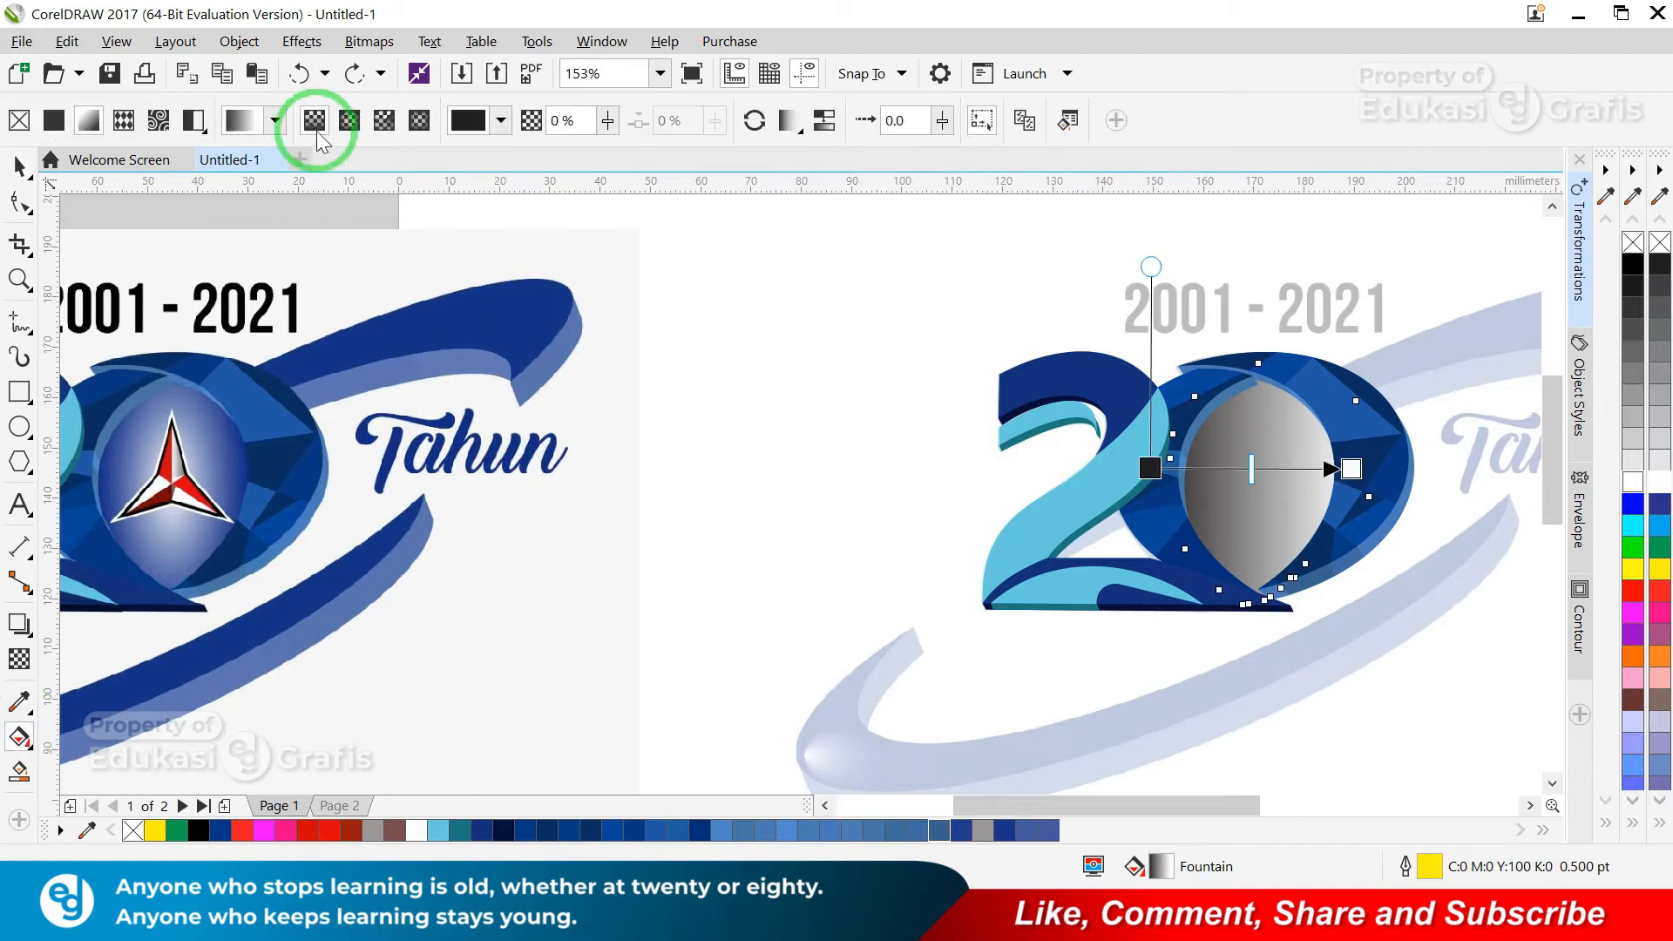
click(349, 120)
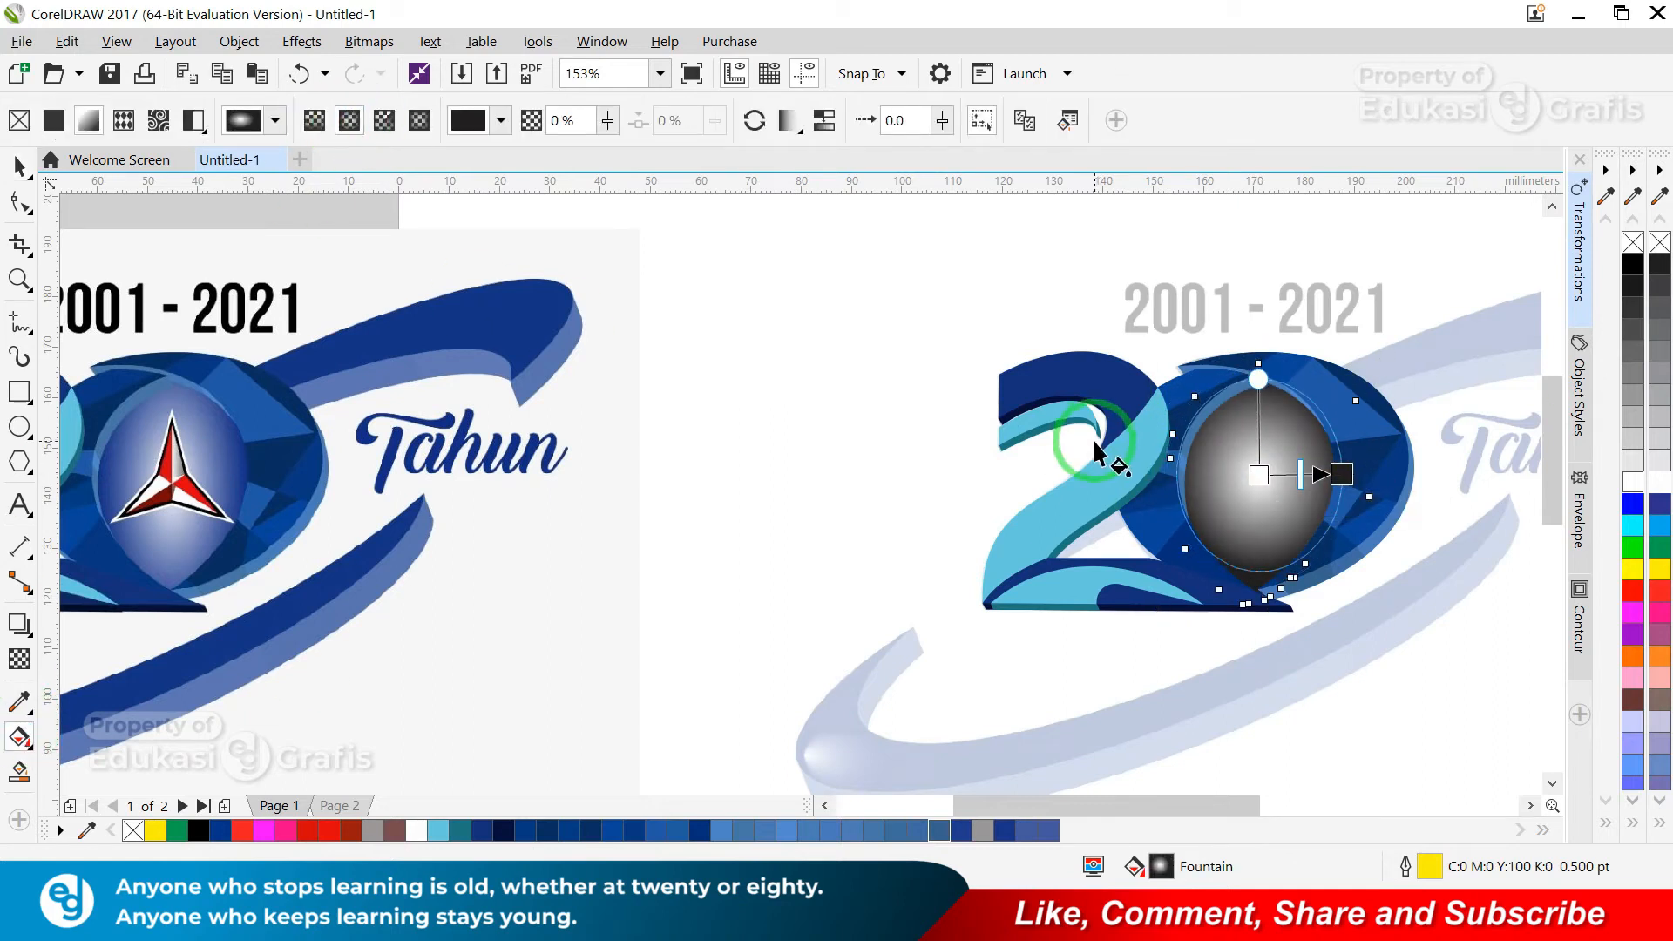
click(1342, 474)
click(1297, 505)
click(1367, 568)
click(242, 453)
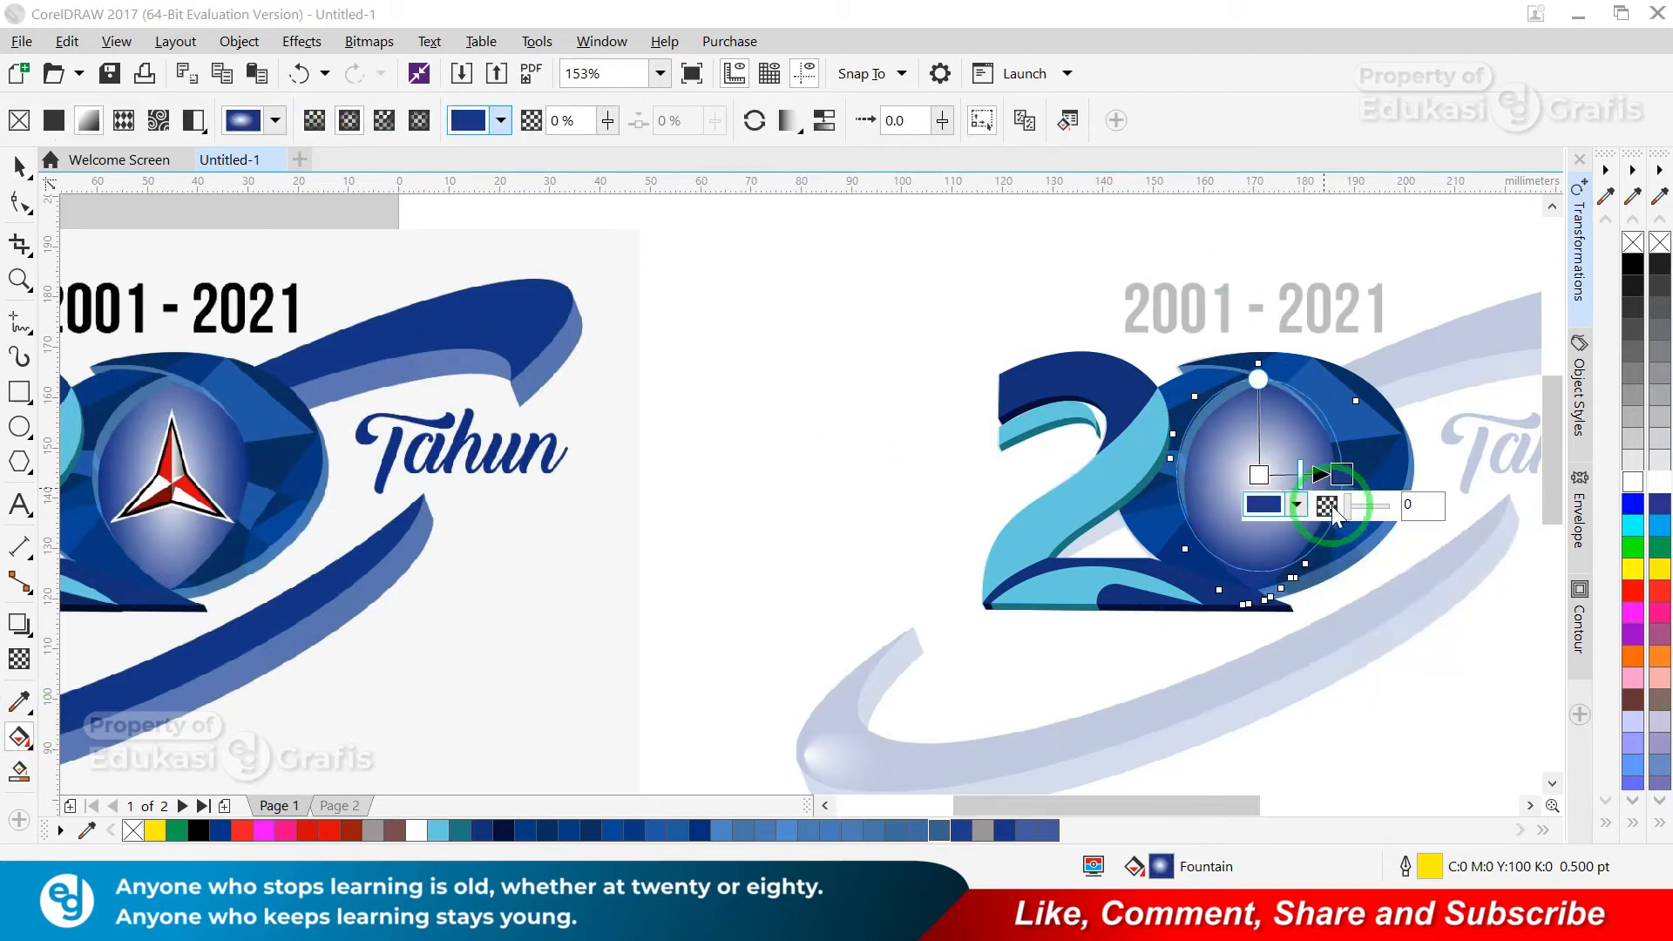
- Make the oval's elliptical gradient narrower and taller to match the reference
click(1258, 377)
drag(1261, 364, 1260, 364)
drag(1342, 474, 1315, 474)
drag(1259, 399, 1260, 344)
- Bring the star emblem from Page 2 into the centre of the zero on Page 1
key(space)
click(1262, 349)
click(1394, 345)
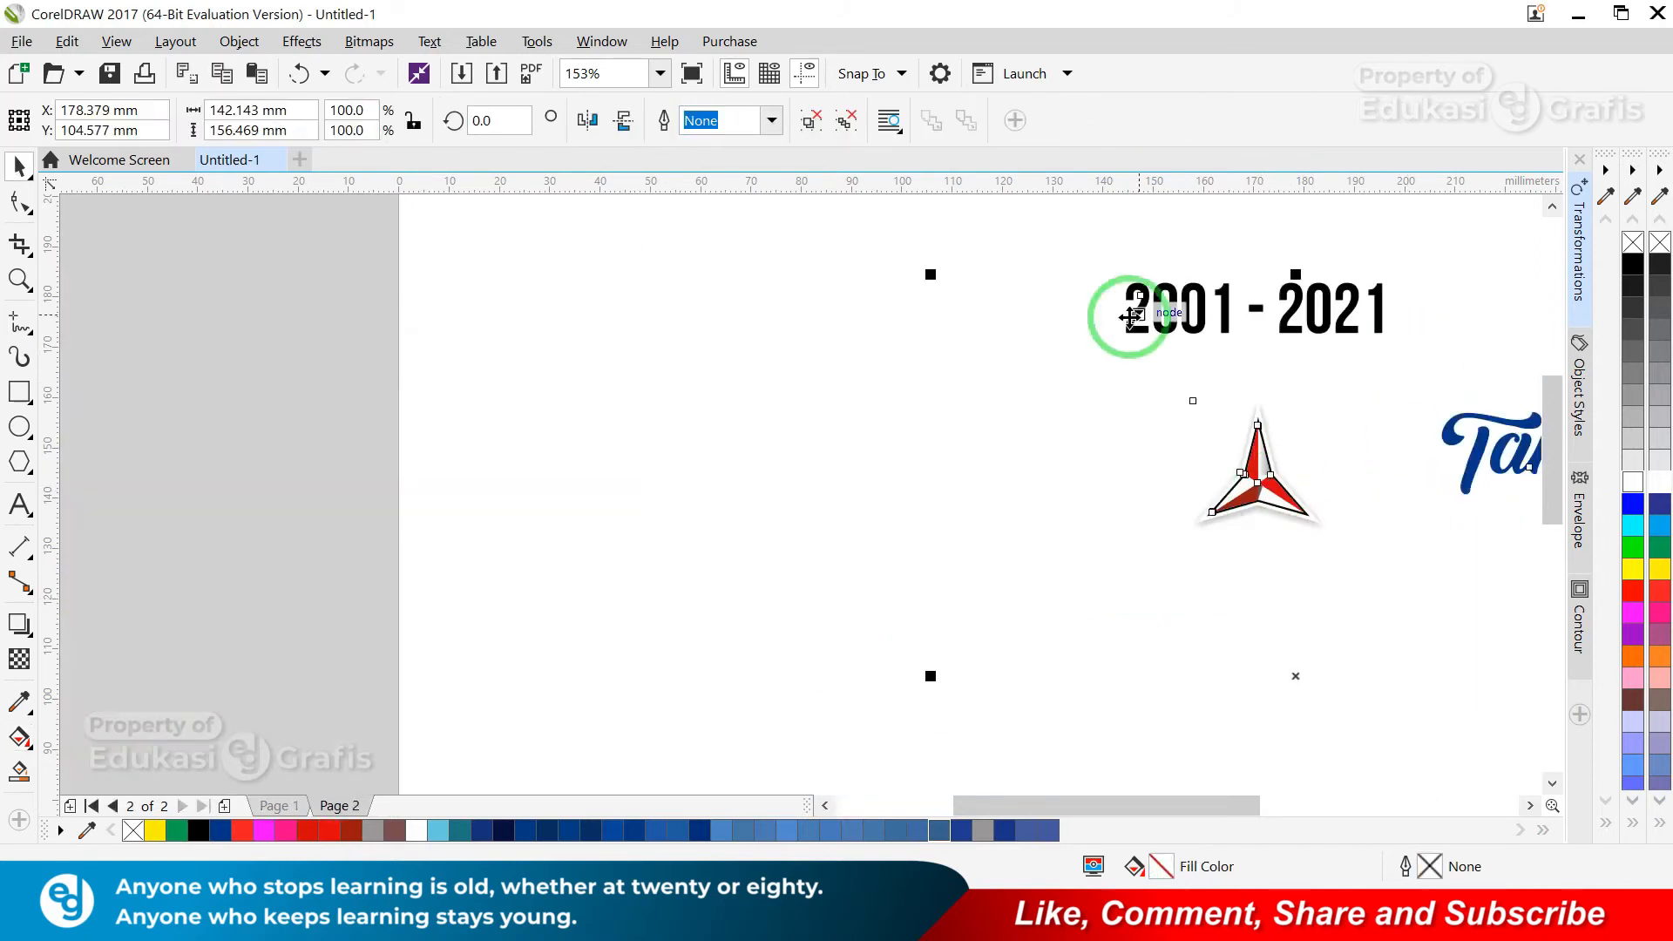
click(1031, 348)
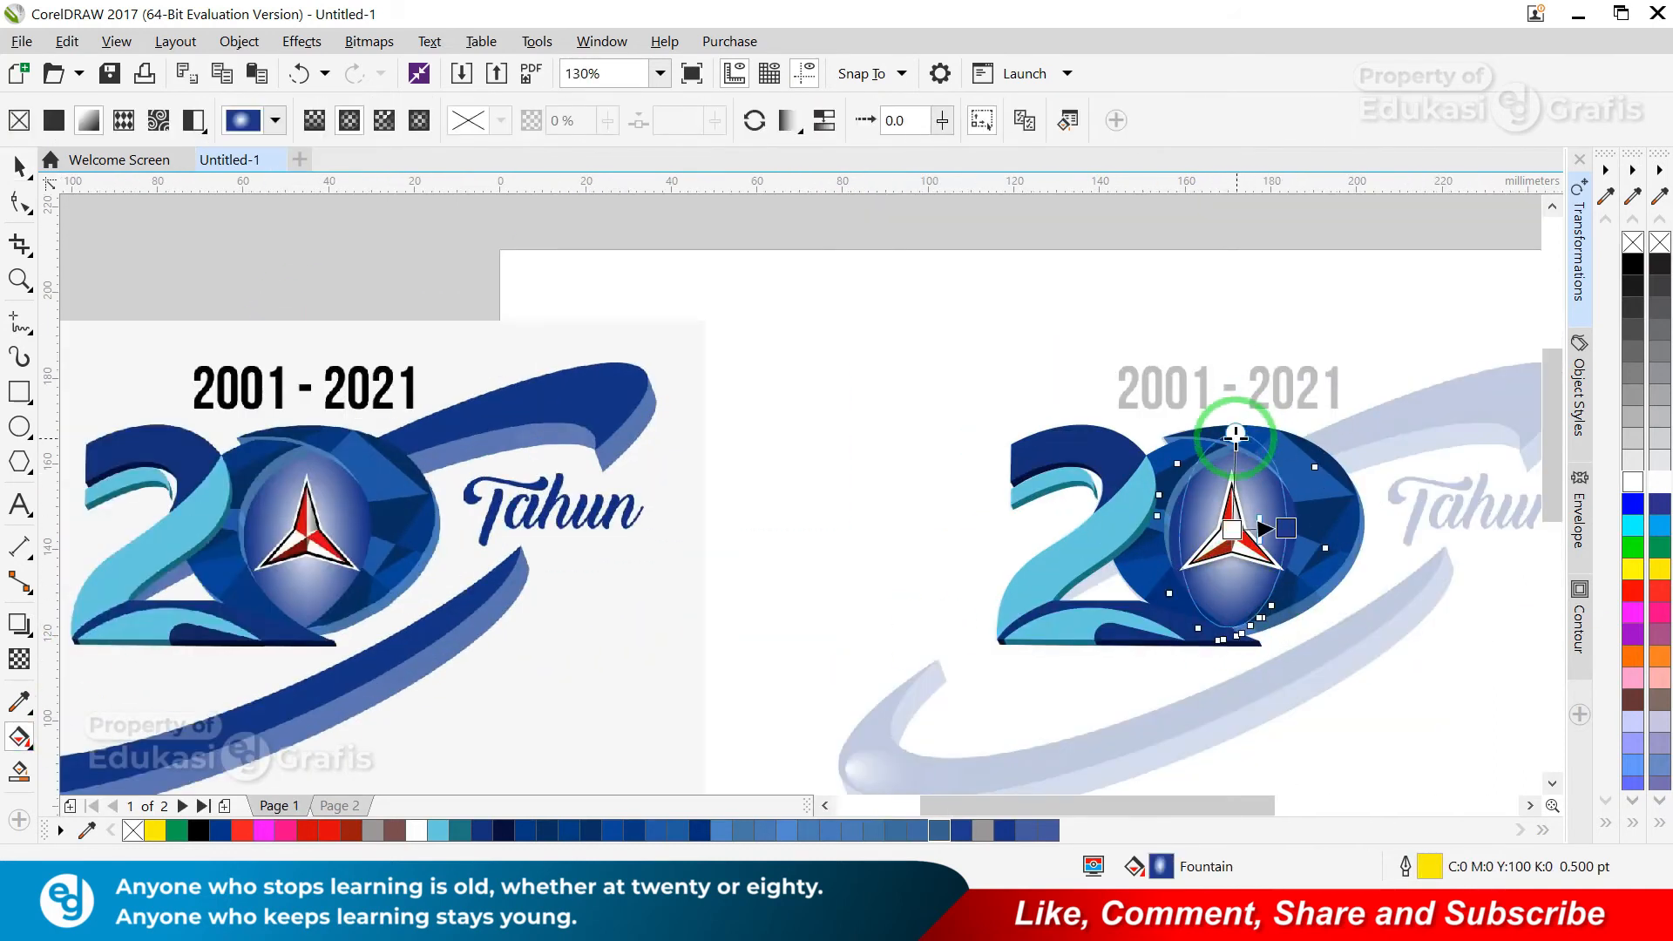
- Change a snapping option and refine the vertical extent of the oval's elliptical gradient
key(space)
click(871, 74)
click(886, 202)
key(g)
click(1234, 458)
key(space)
click(1359, 363)
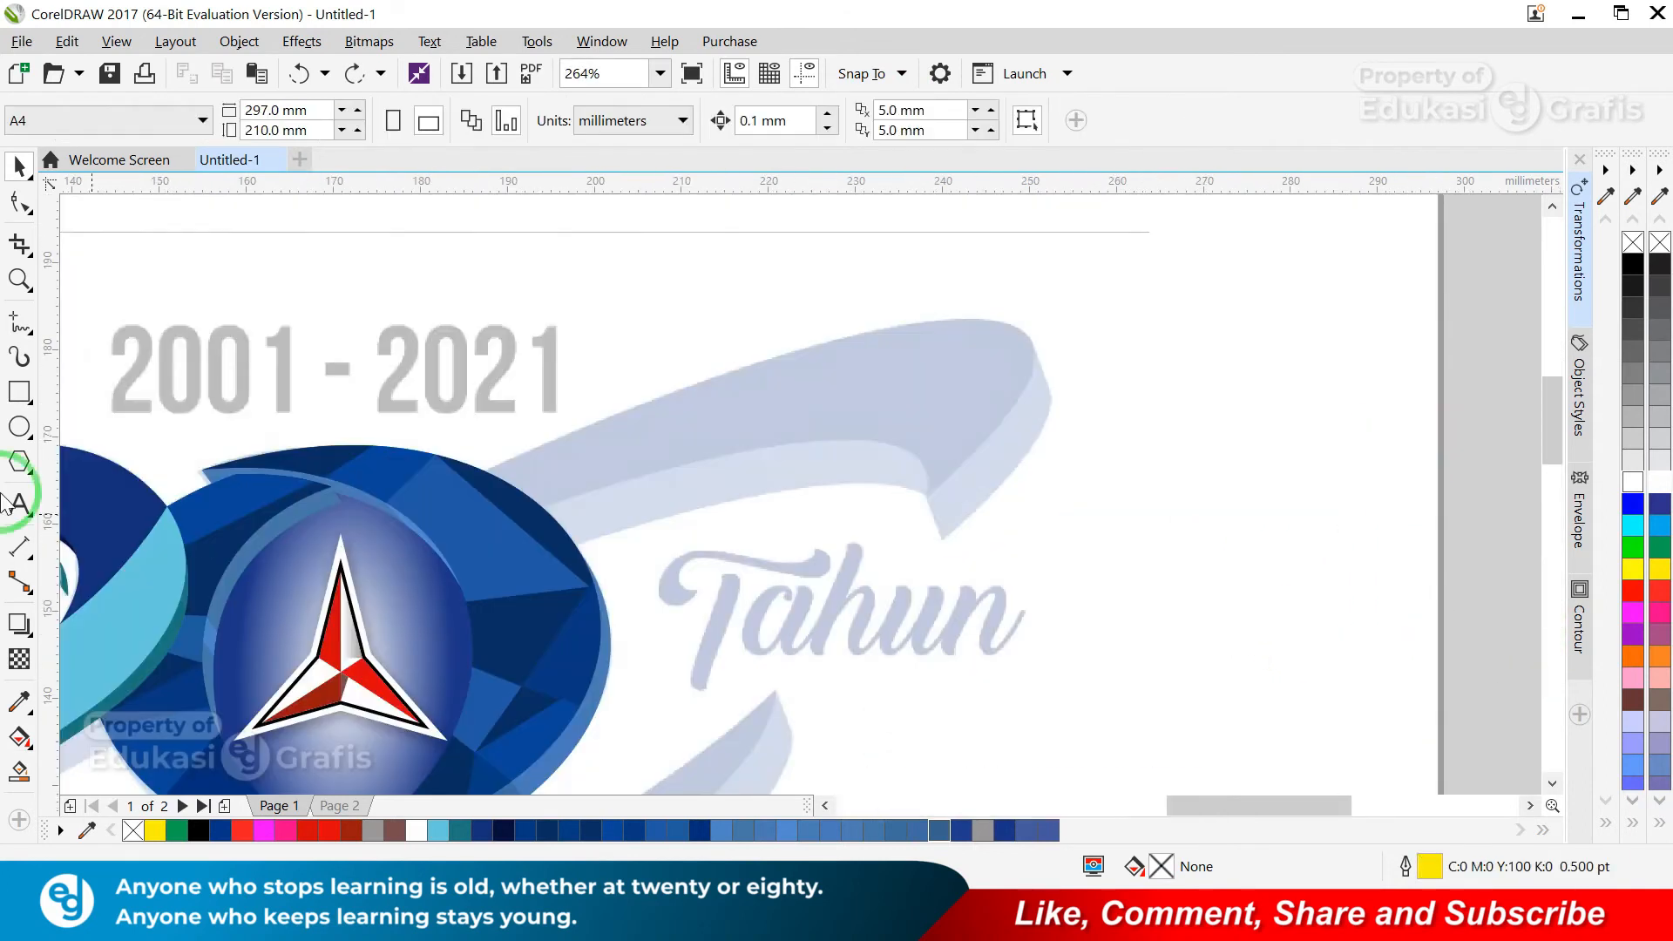
- Trace the upper ribbon's front face as a closed curve about 67 by 23 mm, and fill it with the reference's dark blue
double_click(929, 494)
double_click(507, 516)
click(452, 482)
double_click(22, 206)
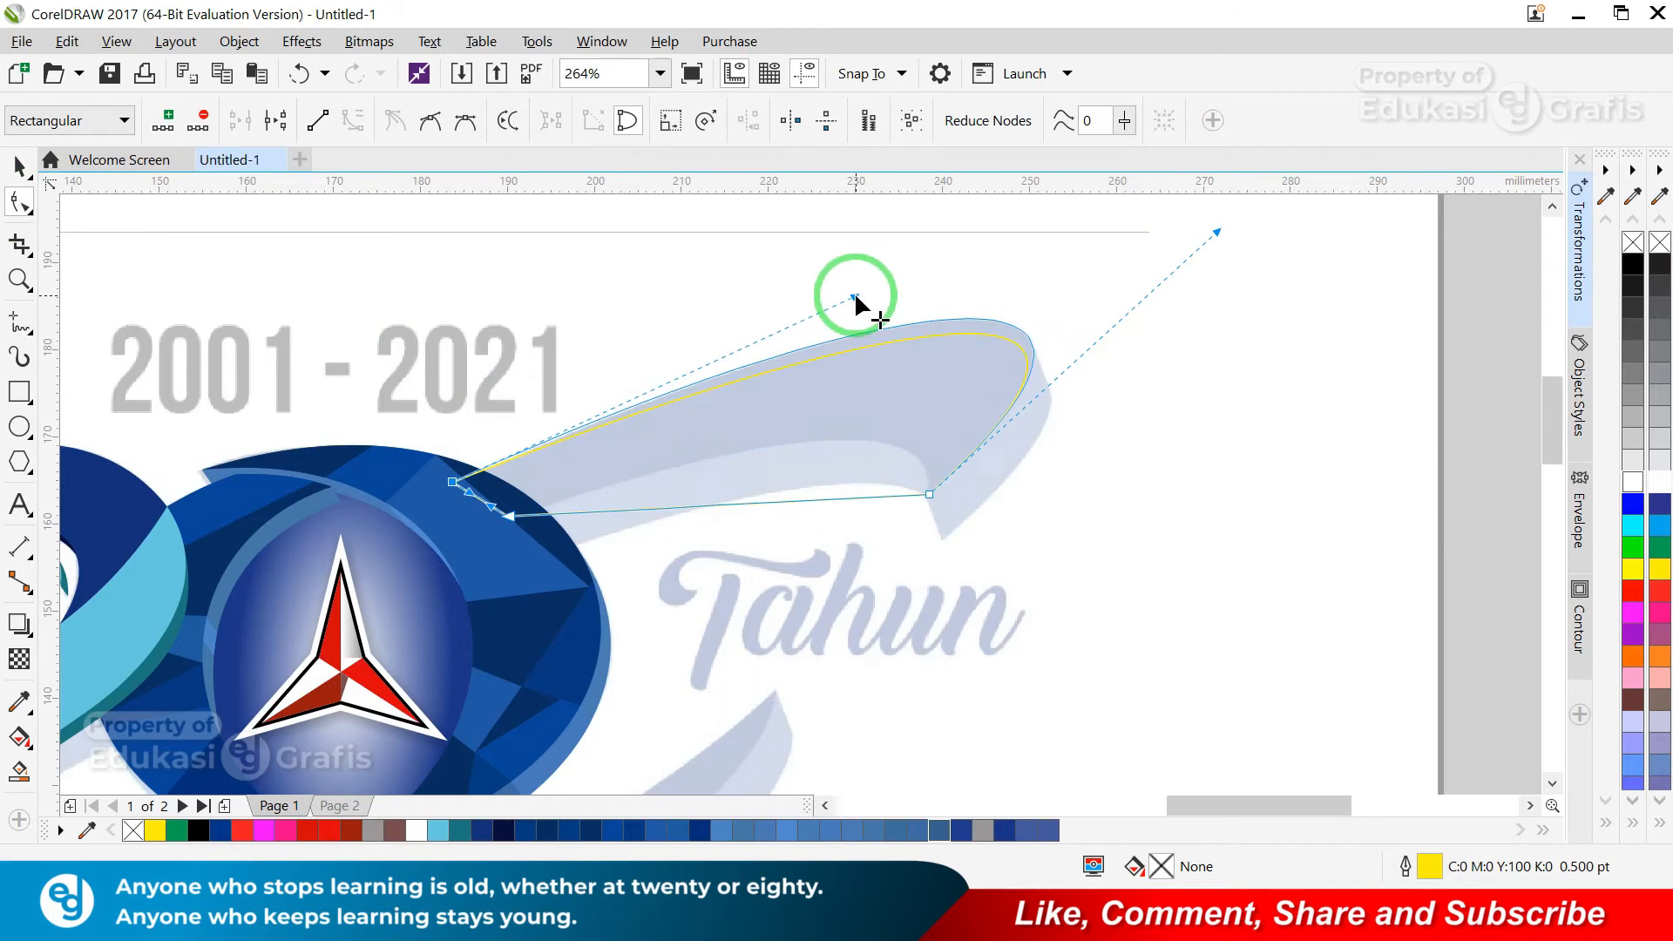
drag(746, 504, 906, 453)
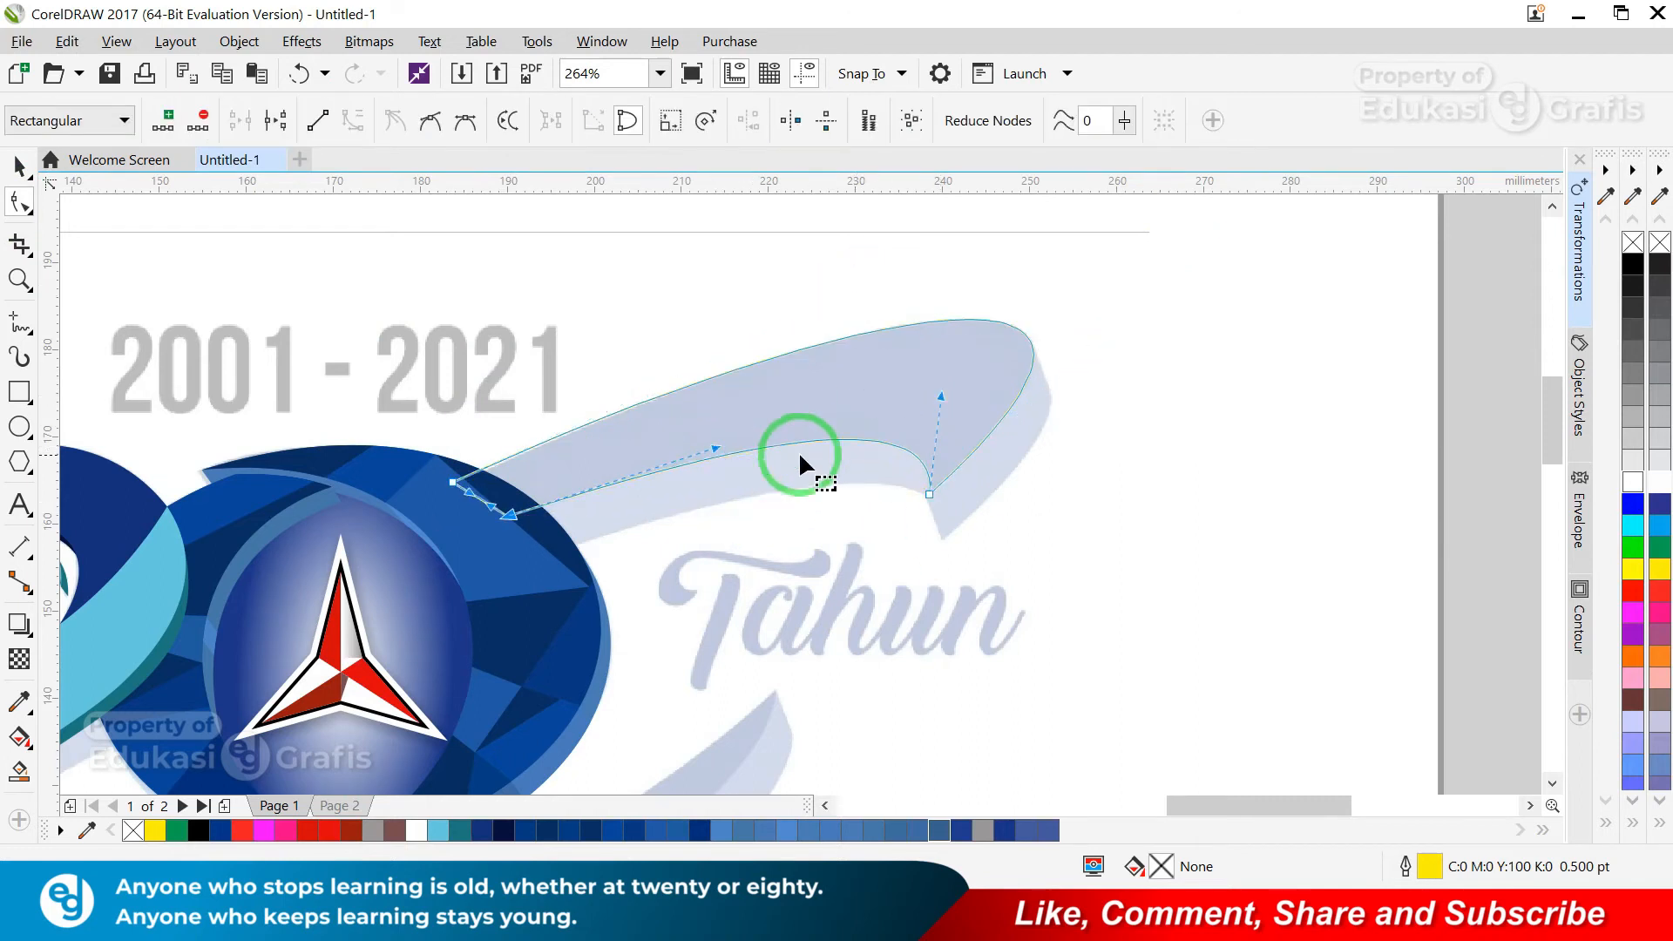
key(space)
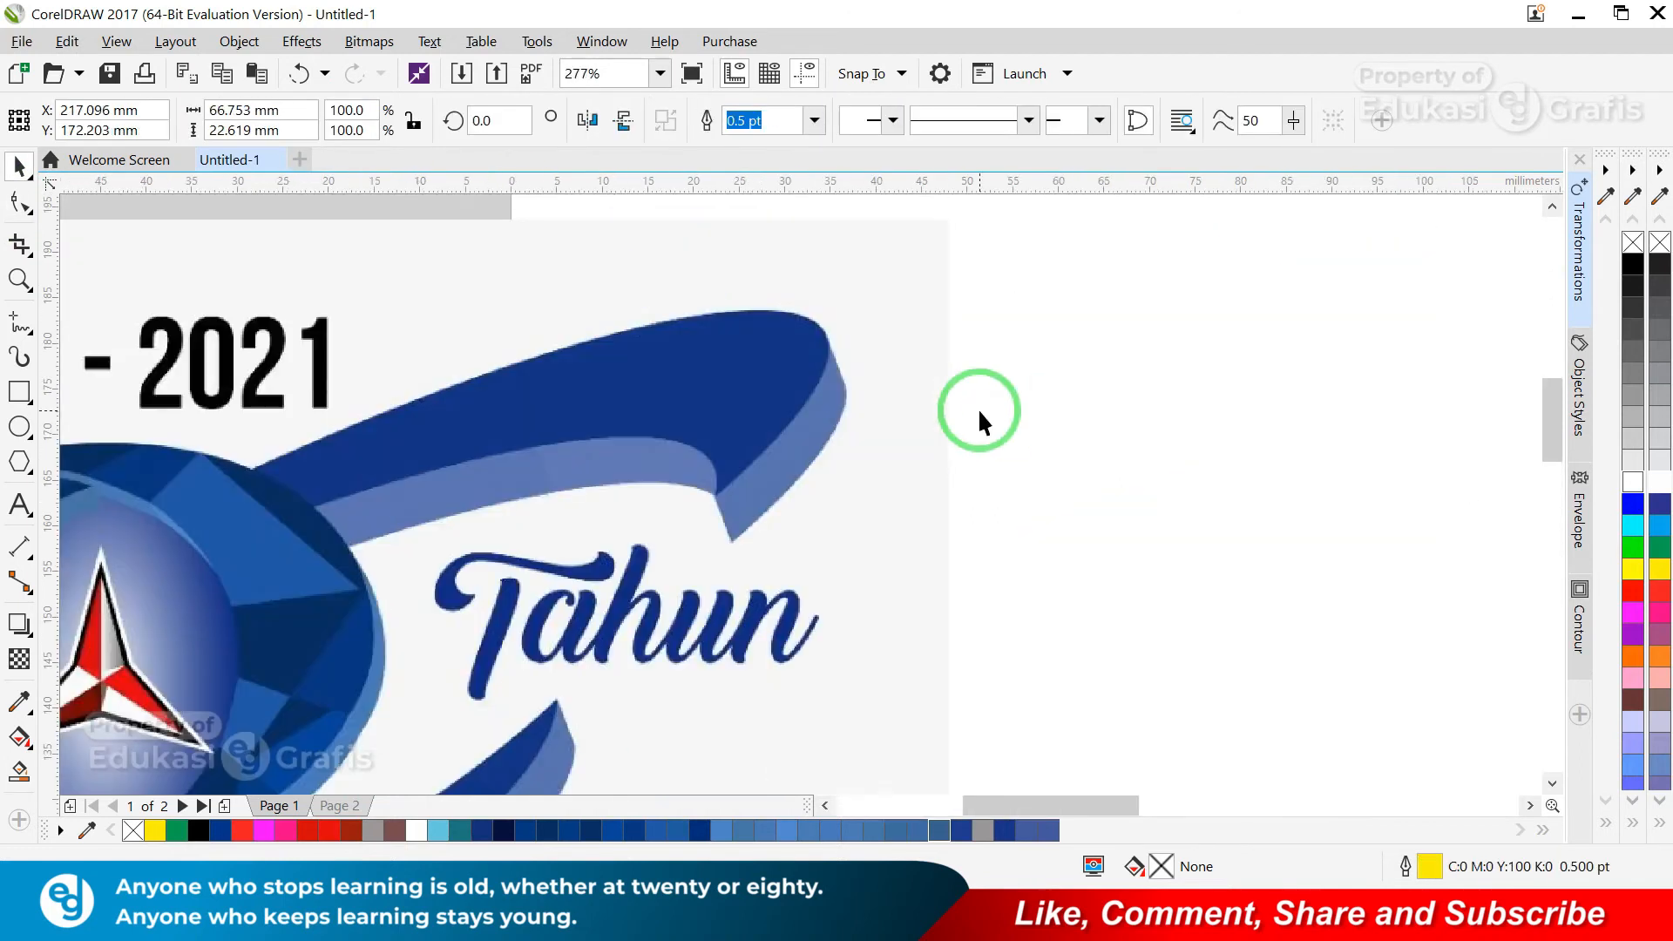
key(shift+F11)
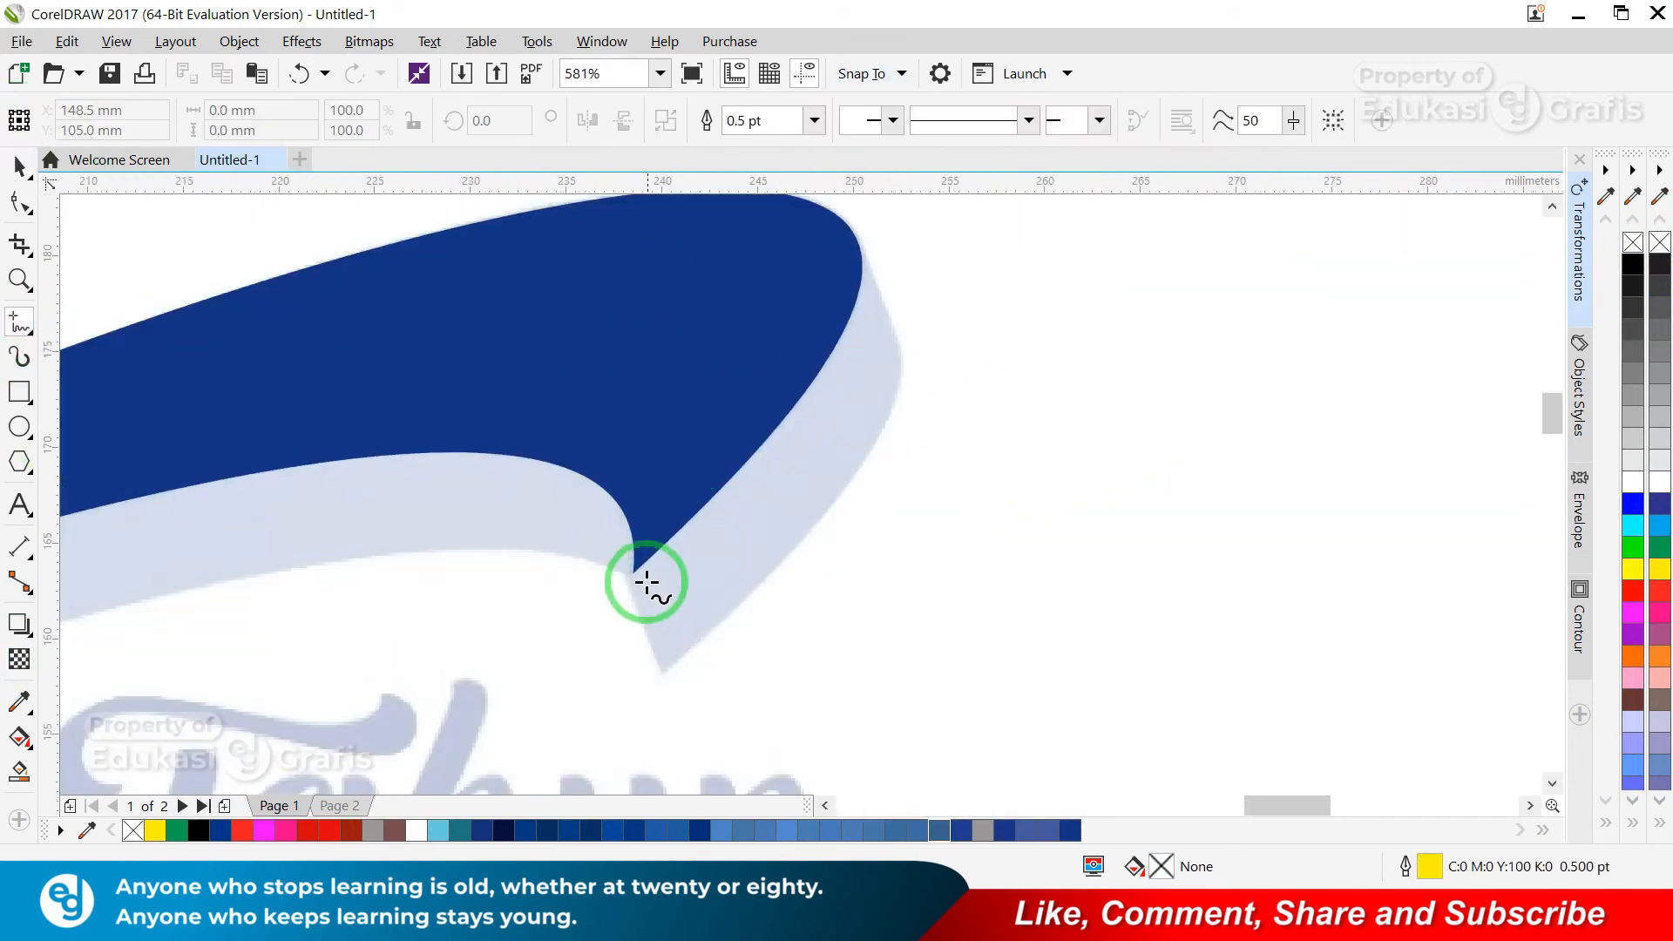
- Move the node at the upper ribbon's lower tip slightly outward to match the reference
click(12, 212)
click(658, 516)
drag(634, 573, 628, 579)
- Draw a closed four-sided outline about 14 by 22 mm over the side face at the upper ribbon's end
click(15, 321)
key(space)
click(899, 351)
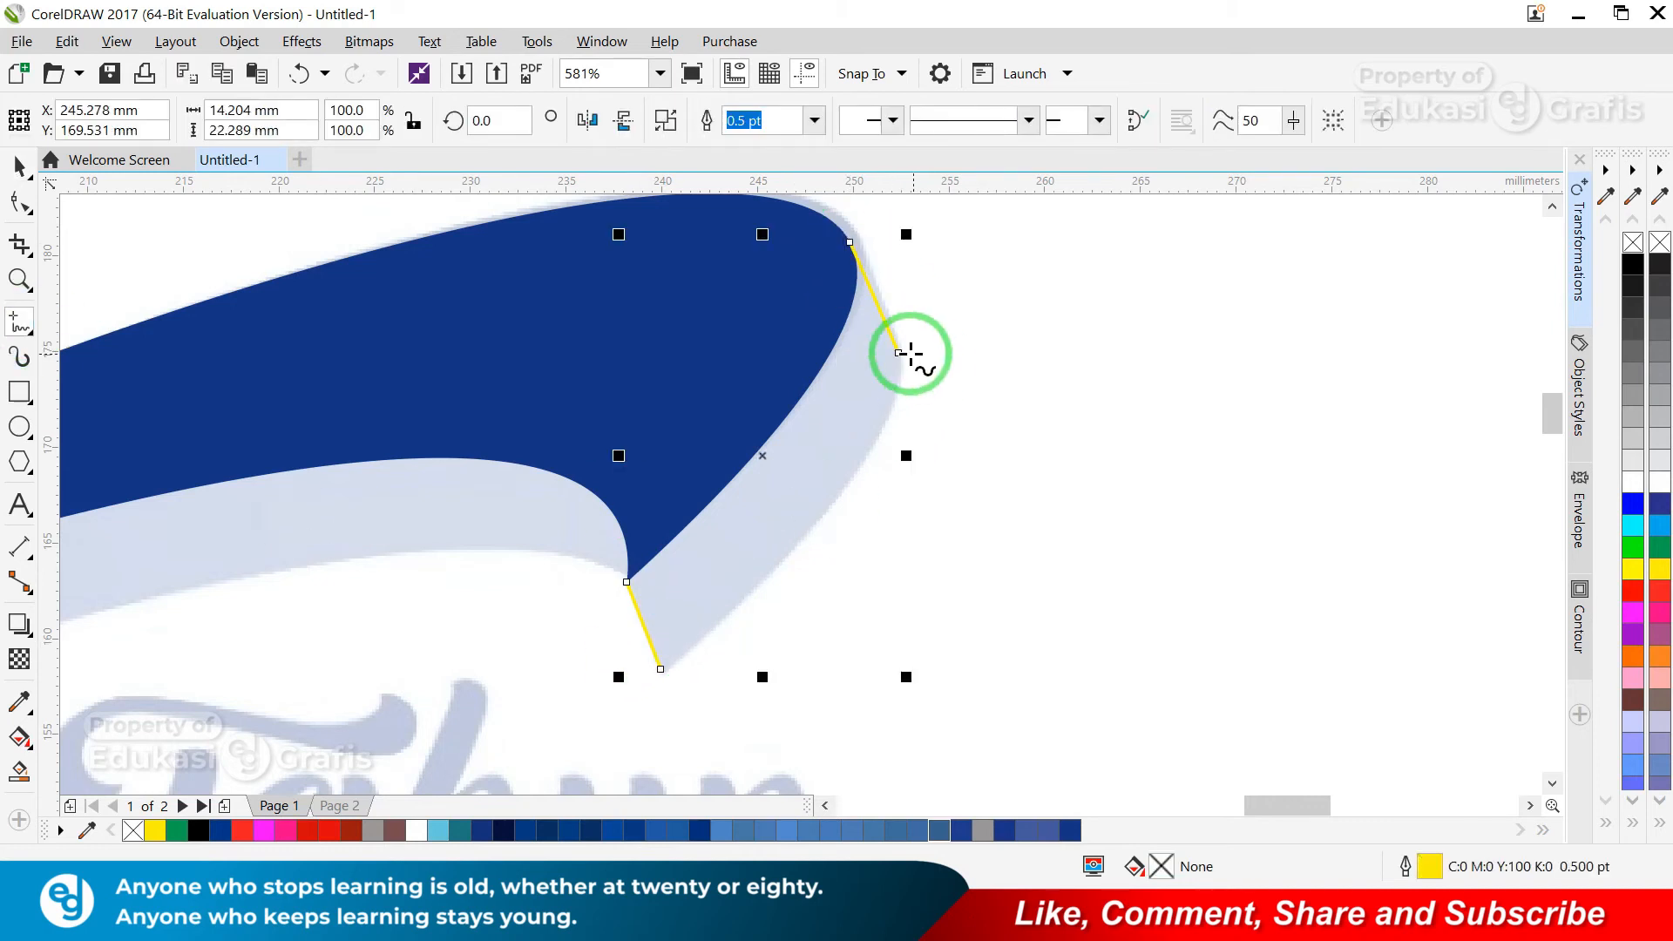
click(850, 241)
key(F10)
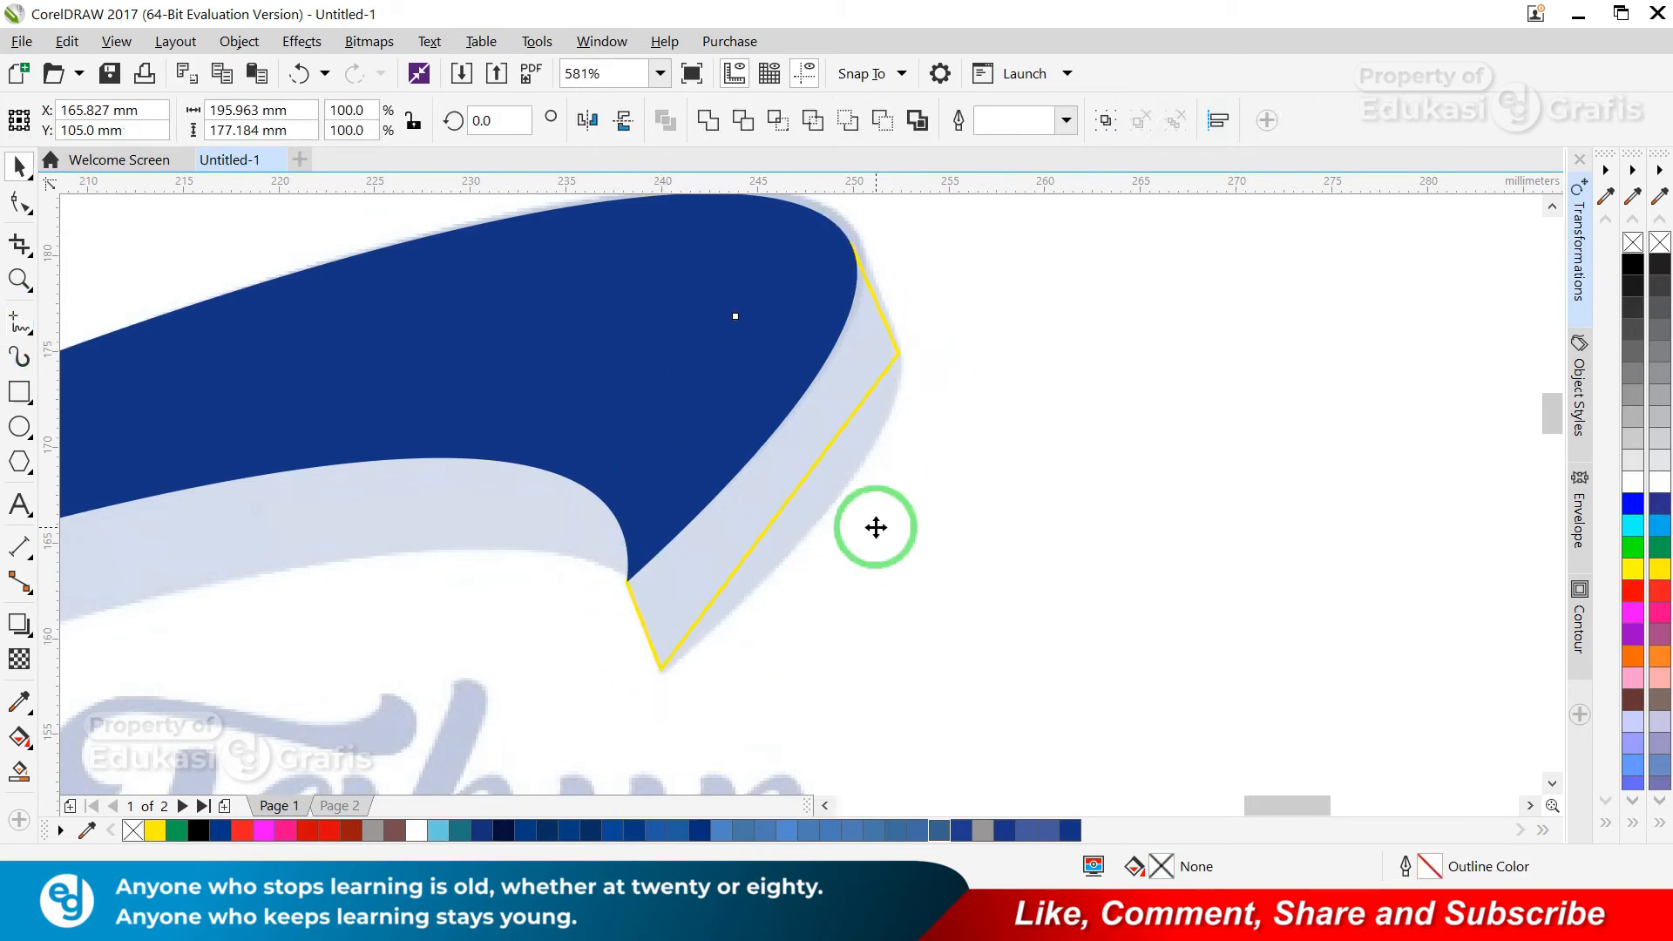
- Convert the side face's outer edge to a curve and bend it to follow the reference ribbon
click(352, 120)
drag(906, 437, 908, 433)
drag(762, 565, 774, 575)
key(space)
- Fill the upper ribbon's end side face with the lighter blue sampled from the reference, without an outline
scroll(861, 563, down, 8)
scroll(501, 575, up, 6)
key(shift+F11)
drag(913, 215, 1311, 185)
click(648, 441)
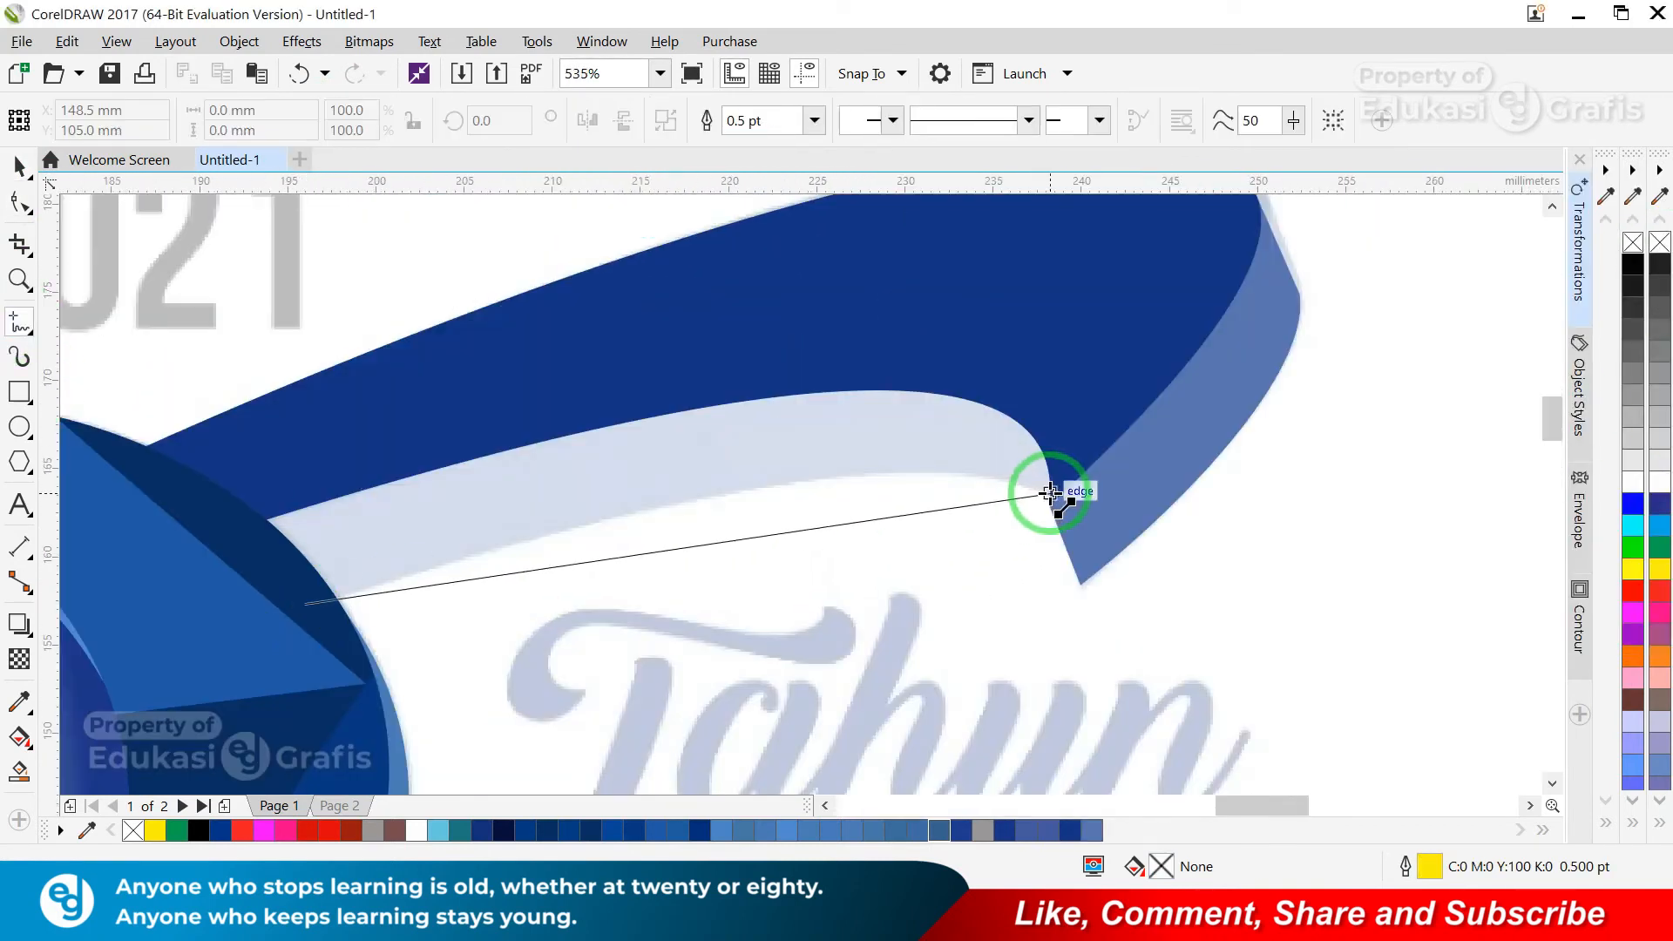
- Draw a closed outline about 58 by 18 mm around the underside of the upper ribbon, from its lower tip to the faceted 0
double_click(1050, 493)
double_click(1130, 335)
double_click(893, 286)
double_click(109, 489)
click(305, 603)
- Bend the underside shape's lower edge into a curve following the reference and send the shape behind the other artwork
click(19, 203)
click(353, 120)
drag(754, 537, 794, 482)
key(space)
click(1022, 558)
key(shift+Page_Down)
- Apply a linear fountain fill along the length of the upper ribbon's underside shape
click(984, 478)
key(F4)
drag(571, 257, 758, 359)
key(F4)
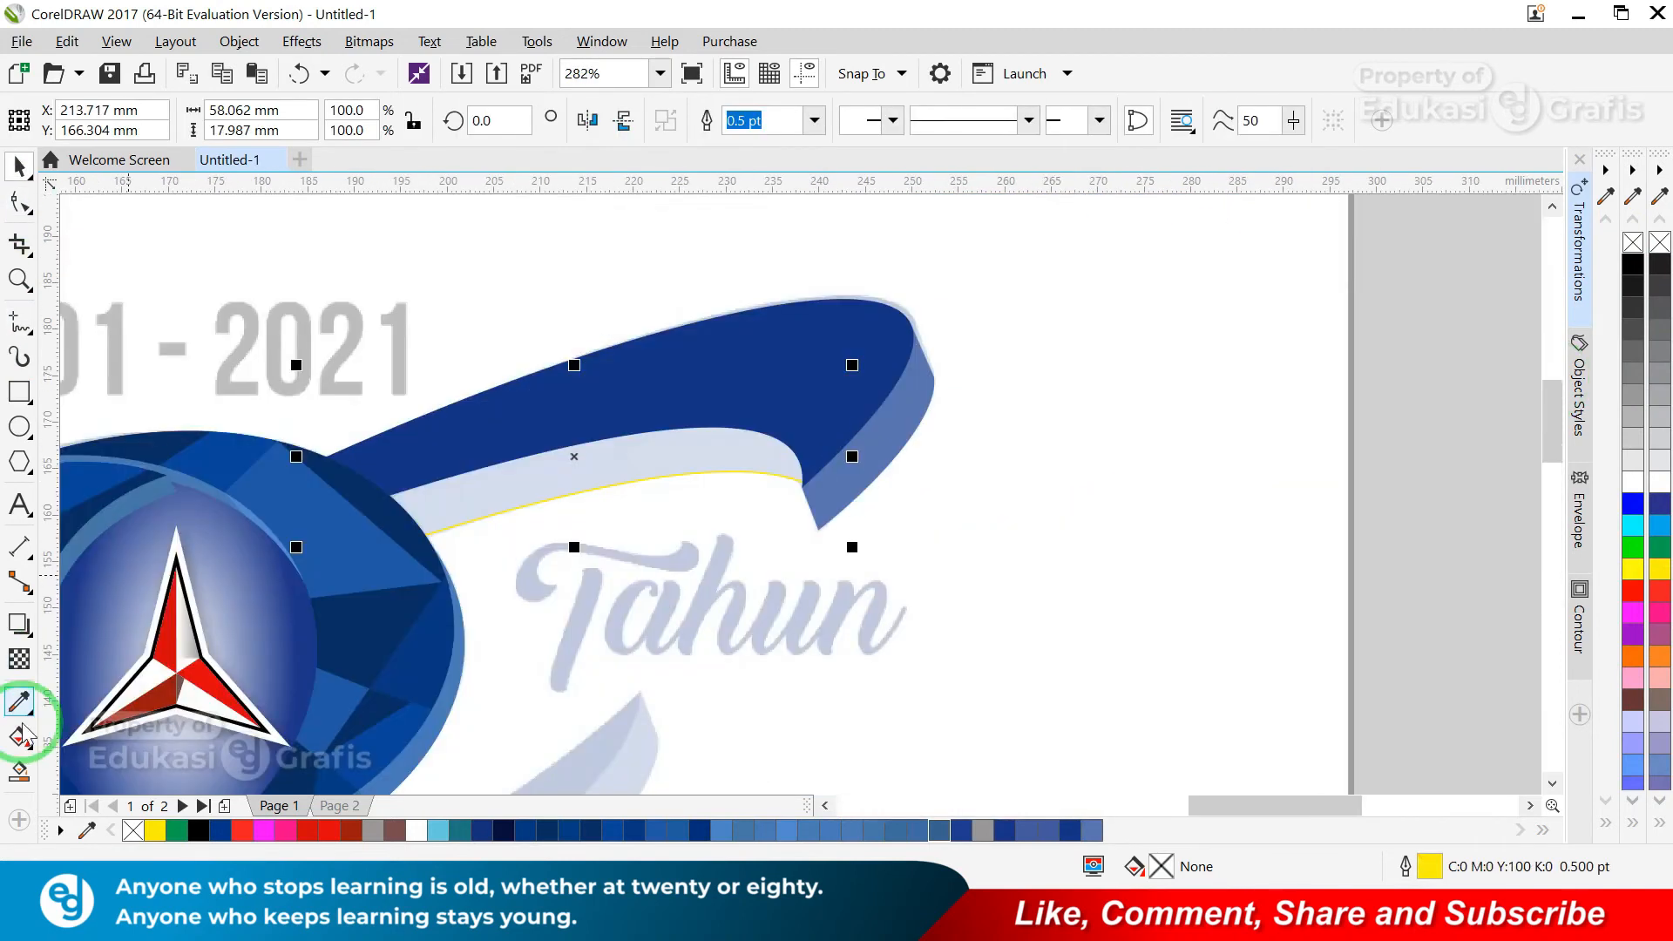
click(21, 737)
drag(381, 503, 773, 453)
- Set both end colors of the underside's gradient to the ribbon blues sampled from the reference logo
key(F4)
scroll(958, 374, up, 1)
click(1392, 521)
click(1465, 584)
click(440, 495)
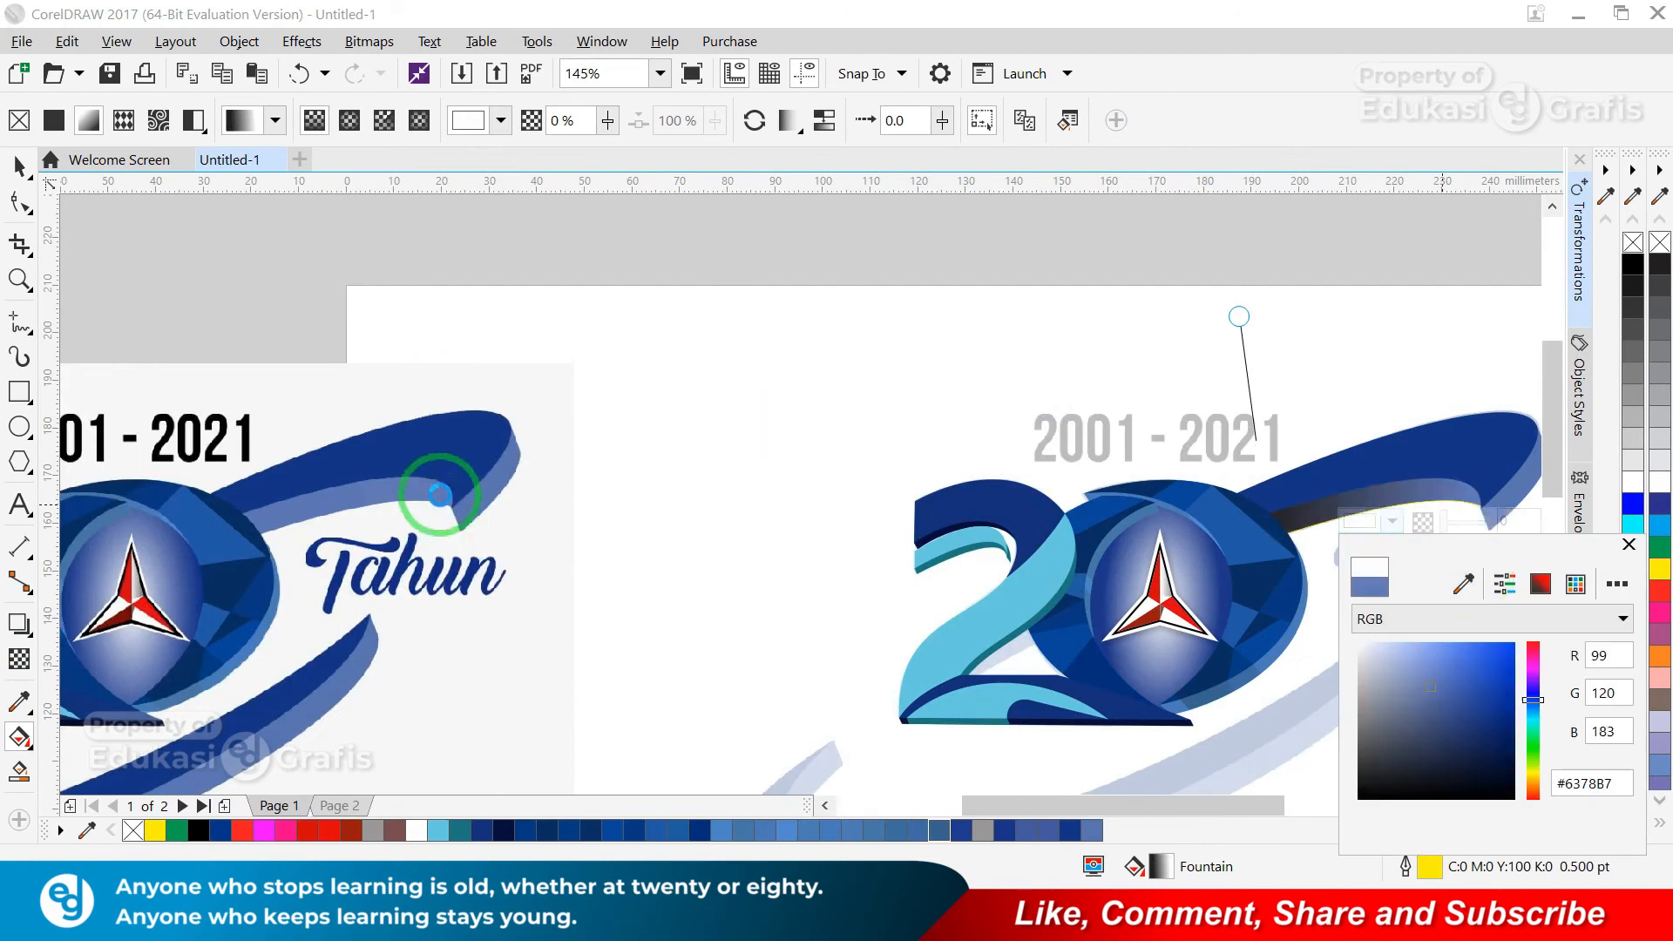
click(1266, 514)
click(1226, 550)
click(1299, 609)
click(264, 511)
key(space)
- Move both ends of the underside's gradient inward and remove the shape's outline
click(1172, 359)
key(F2)
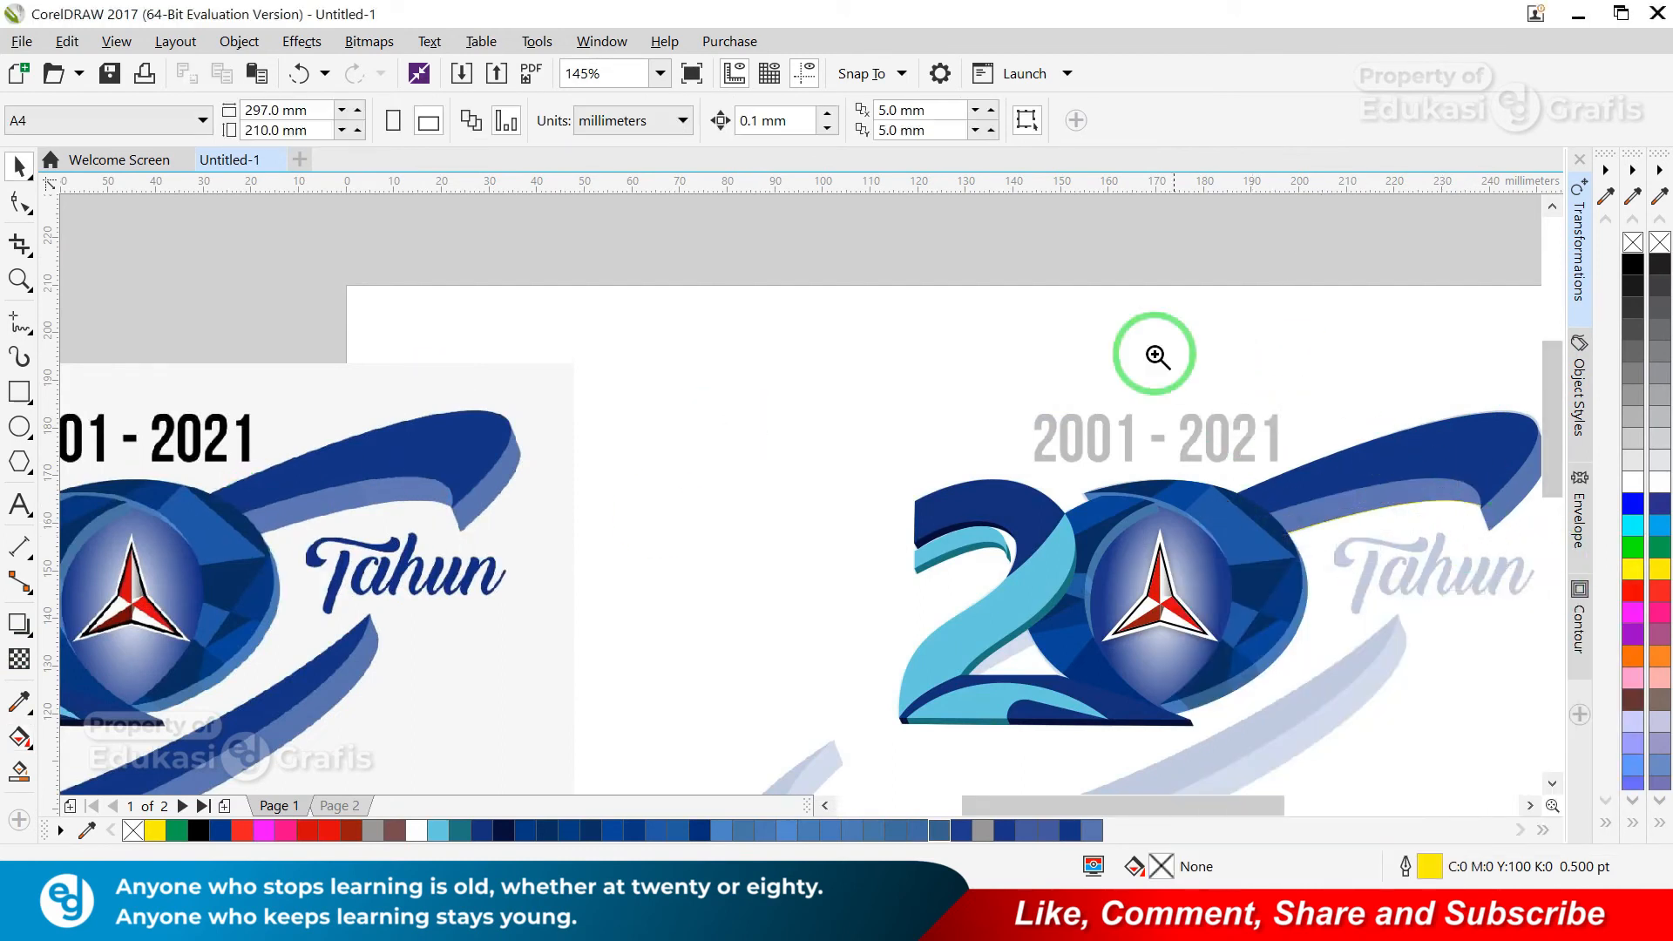
drag(1154, 356, 1612, 630)
click(784, 496)
key(space)
drag(556, 545, 650, 505)
drag(960, 486, 852, 490)
key(space)
right_click(1659, 242)
scroll(1045, 558, down, 2)
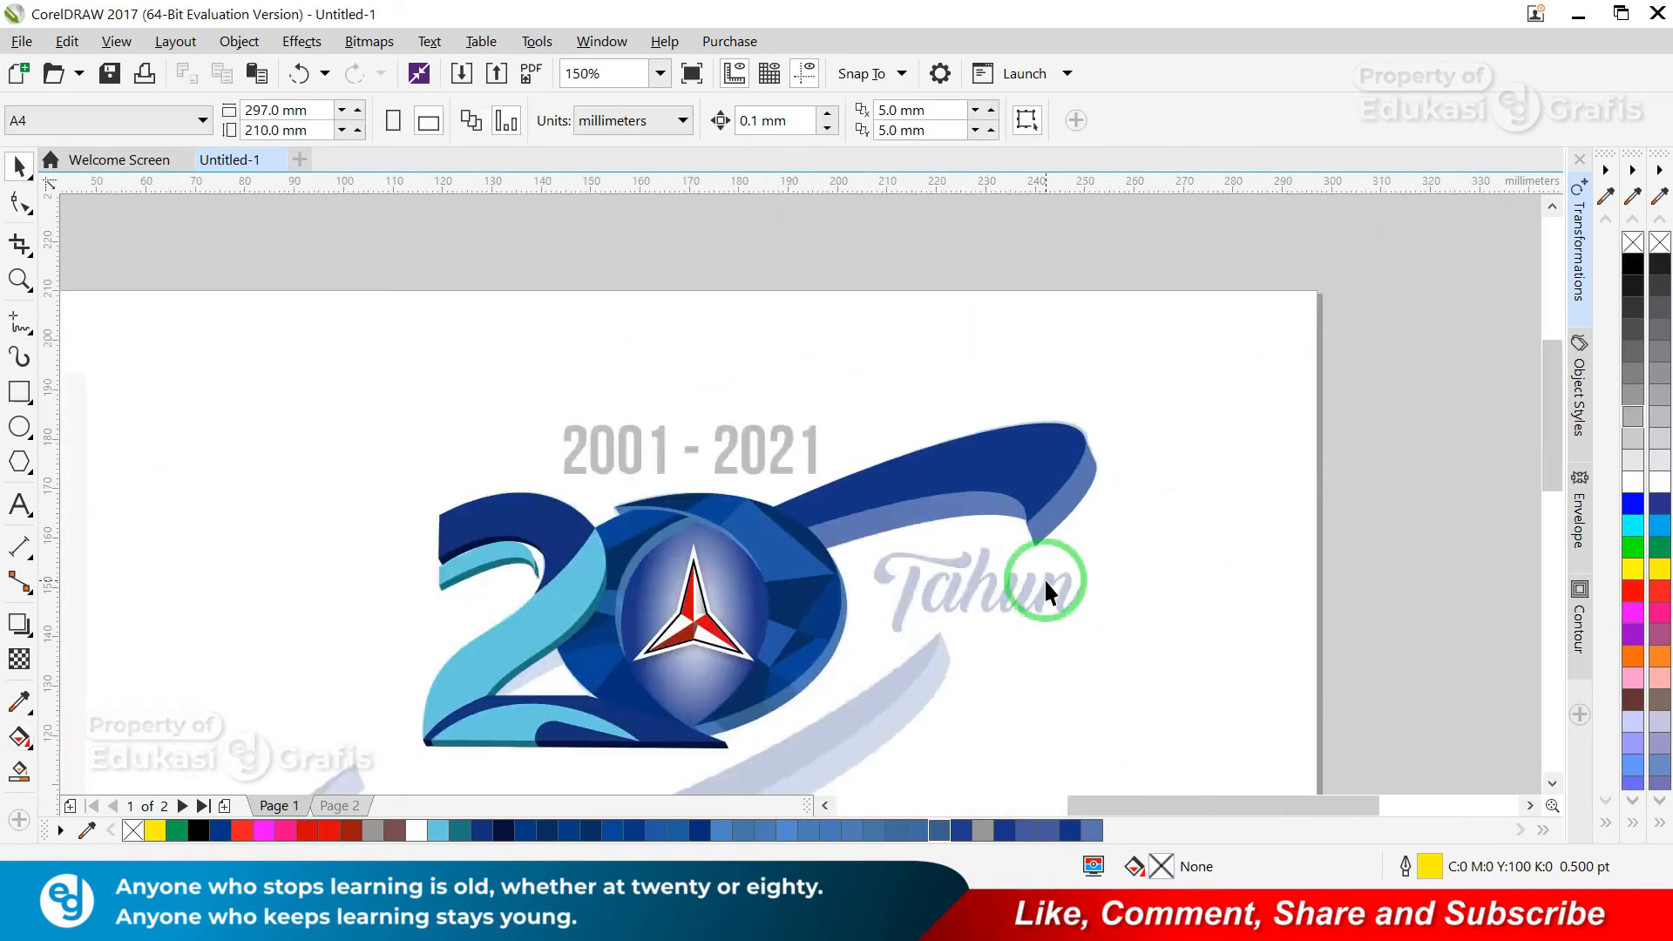
key(F4)
click(1399, 373)
key(Delete)
key(ctrl+z)
- Cut the vector Tahun lettering from page 2 and paste it onto page 1 over the reference
key(Page_Down)
click(1367, 361)
key(ctrl+x)
key(Page_Up)
key(ctrl+v)
click(1341, 412)
key(Delete)
key(ctrl+z)
- Trace the lower ribbon's inner edge between its two tips with a line bent into a curve
key(F2)
drag(1402, 303, 806, 612)
click(14, 325)
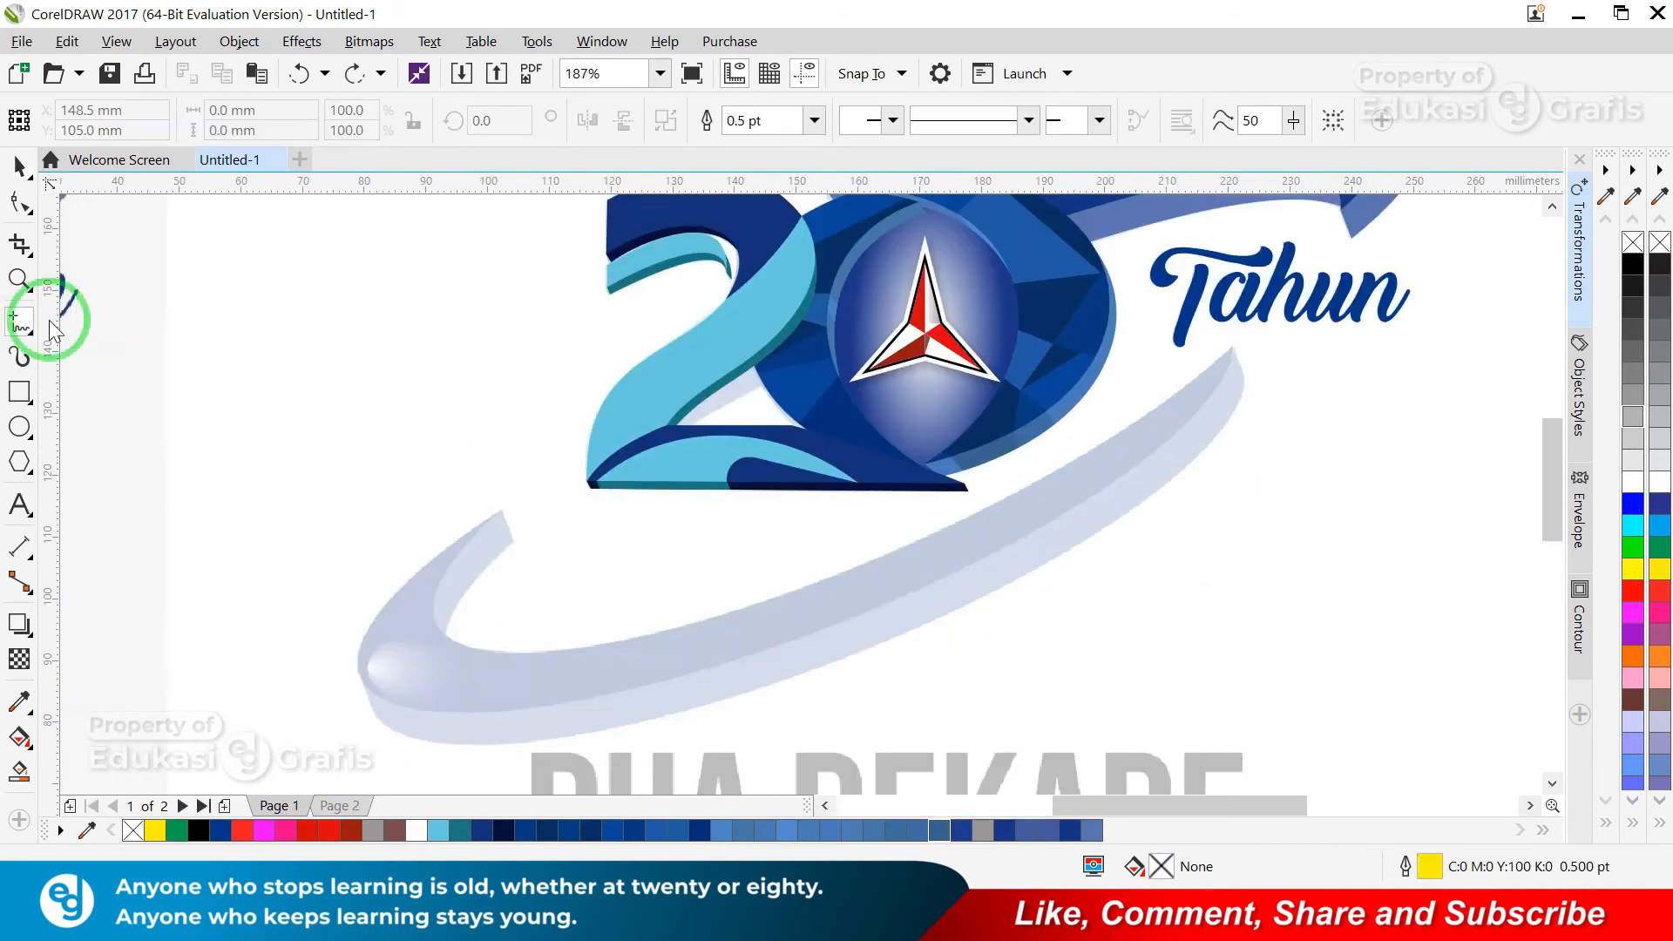
click(1231, 347)
key(F10)
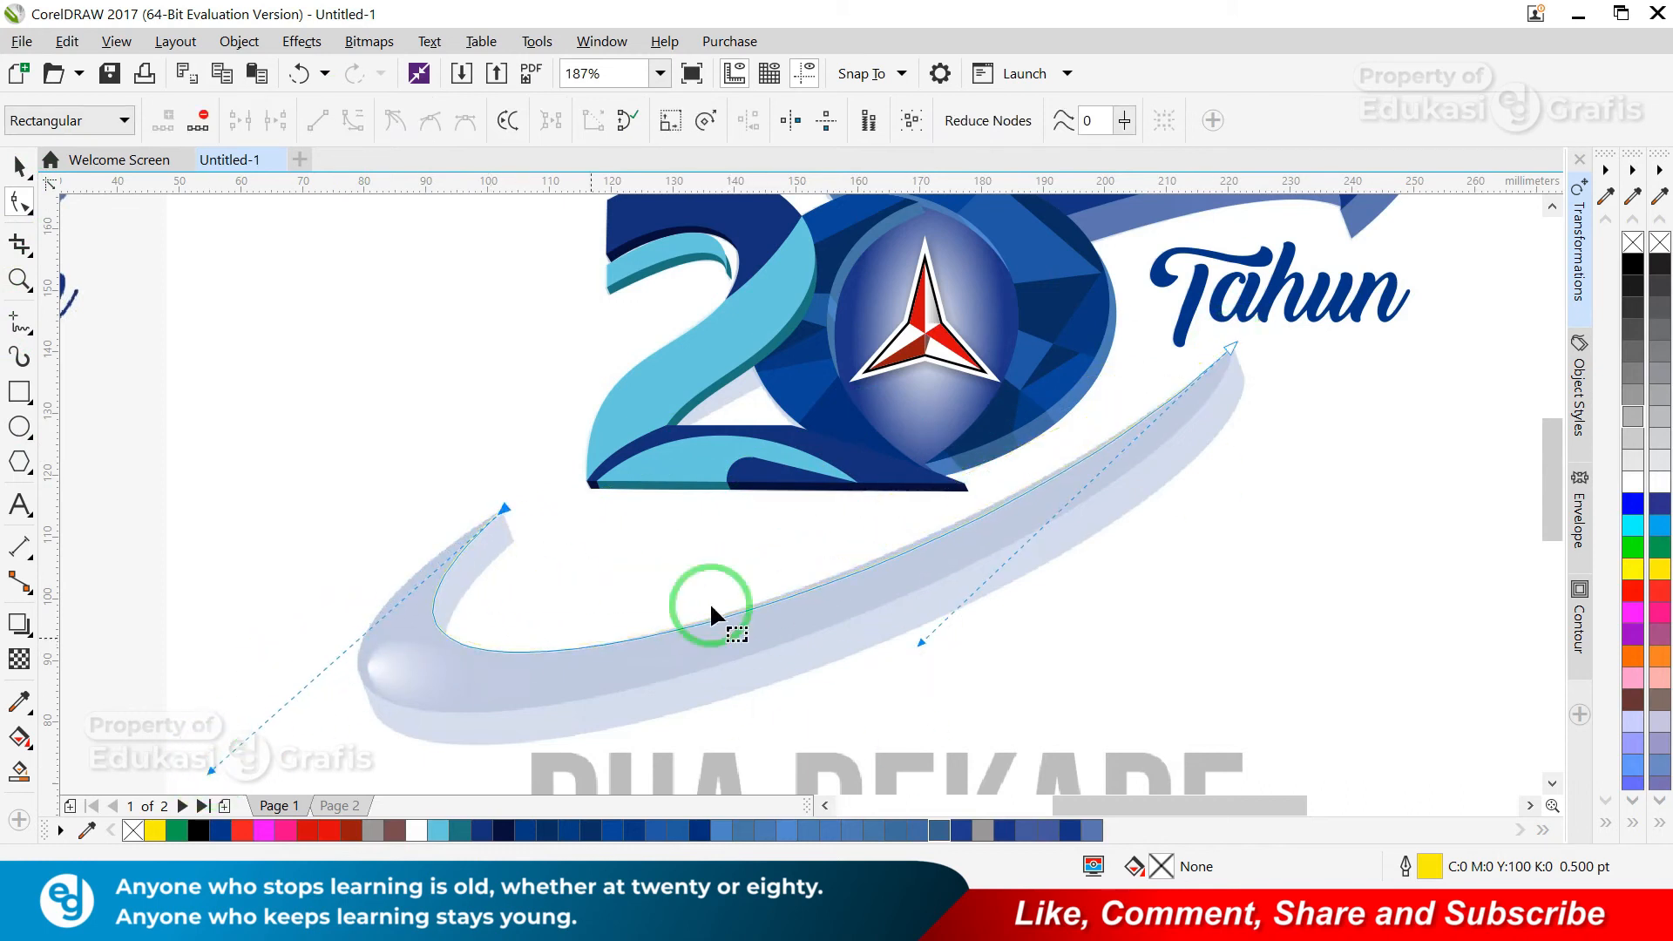
- Turn off snapping to objects and fine-tune the inner edge curve at the lower ribbon's left bend
click(863, 74)
click(874, 199)
key(F2)
drag(789, 611, 464, 734)
key(F10)
drag(558, 376, 558, 392)
- Continue the outline along the lower ribbon's outer edge and close it, about 132 by 59 mm overall
key(F4)
key(F2)
drag(1338, 708, 620, 312)
drag(610, 224, 1436, 668)
click(16, 321)
click(349, 679)
click(16, 202)
click(830, 464)
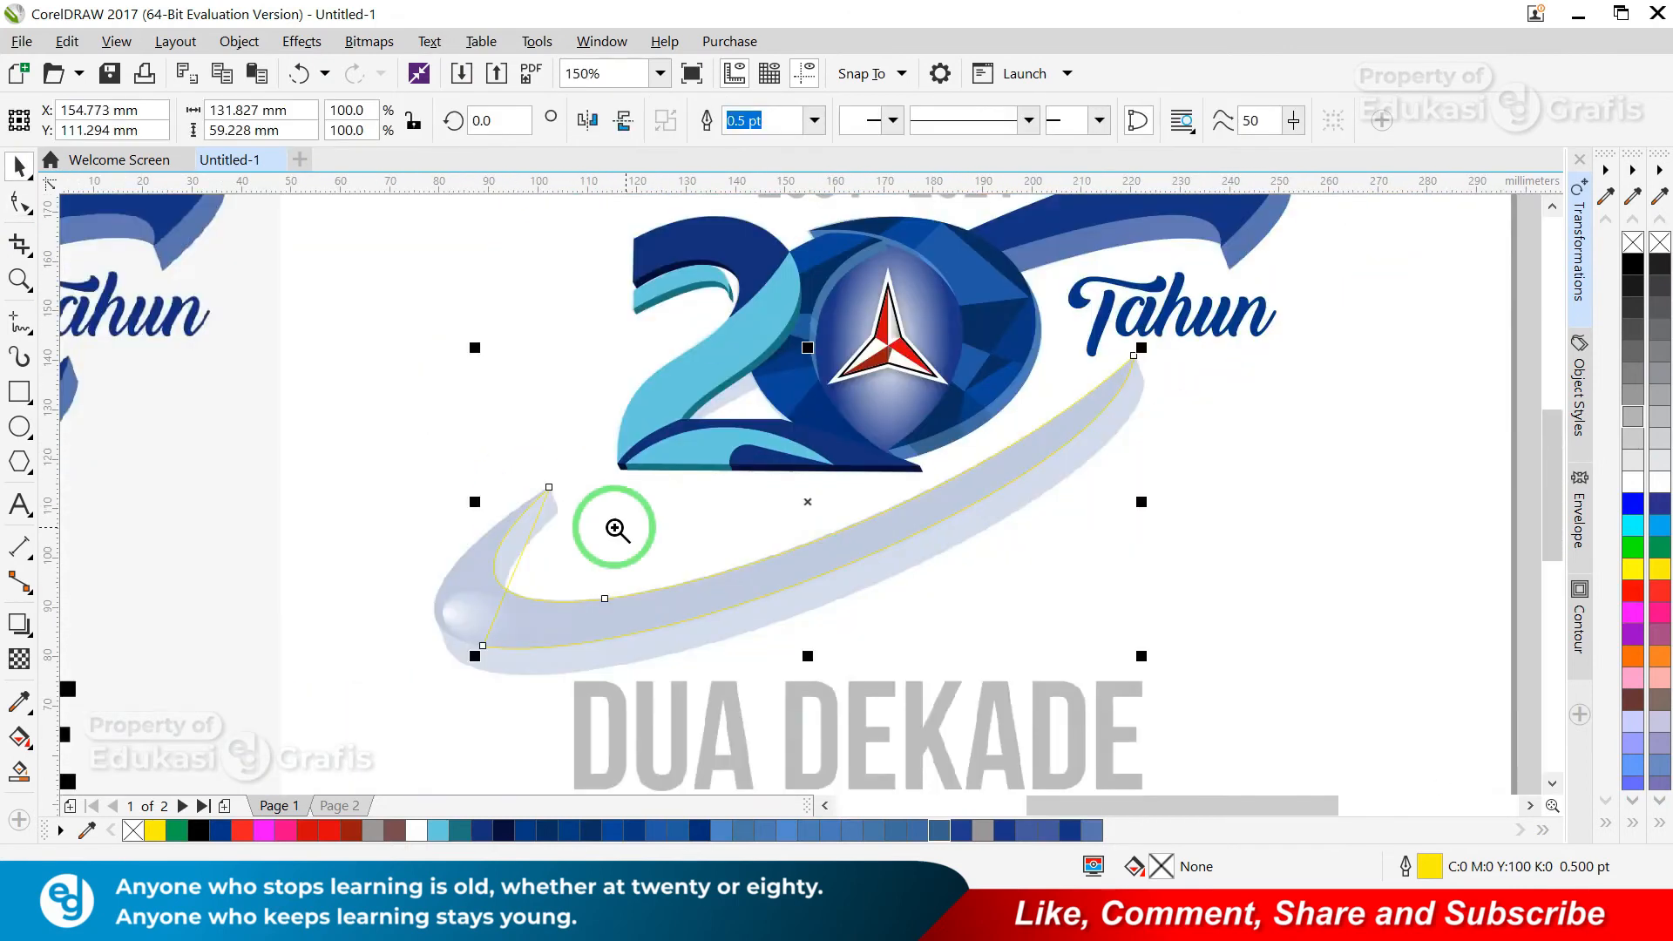
- Reshape the outline around the lower ribbon's left bend and fill the face with the dark blue sampled from the reference, without an outline
drag(440, 425, 663, 655)
key(F10)
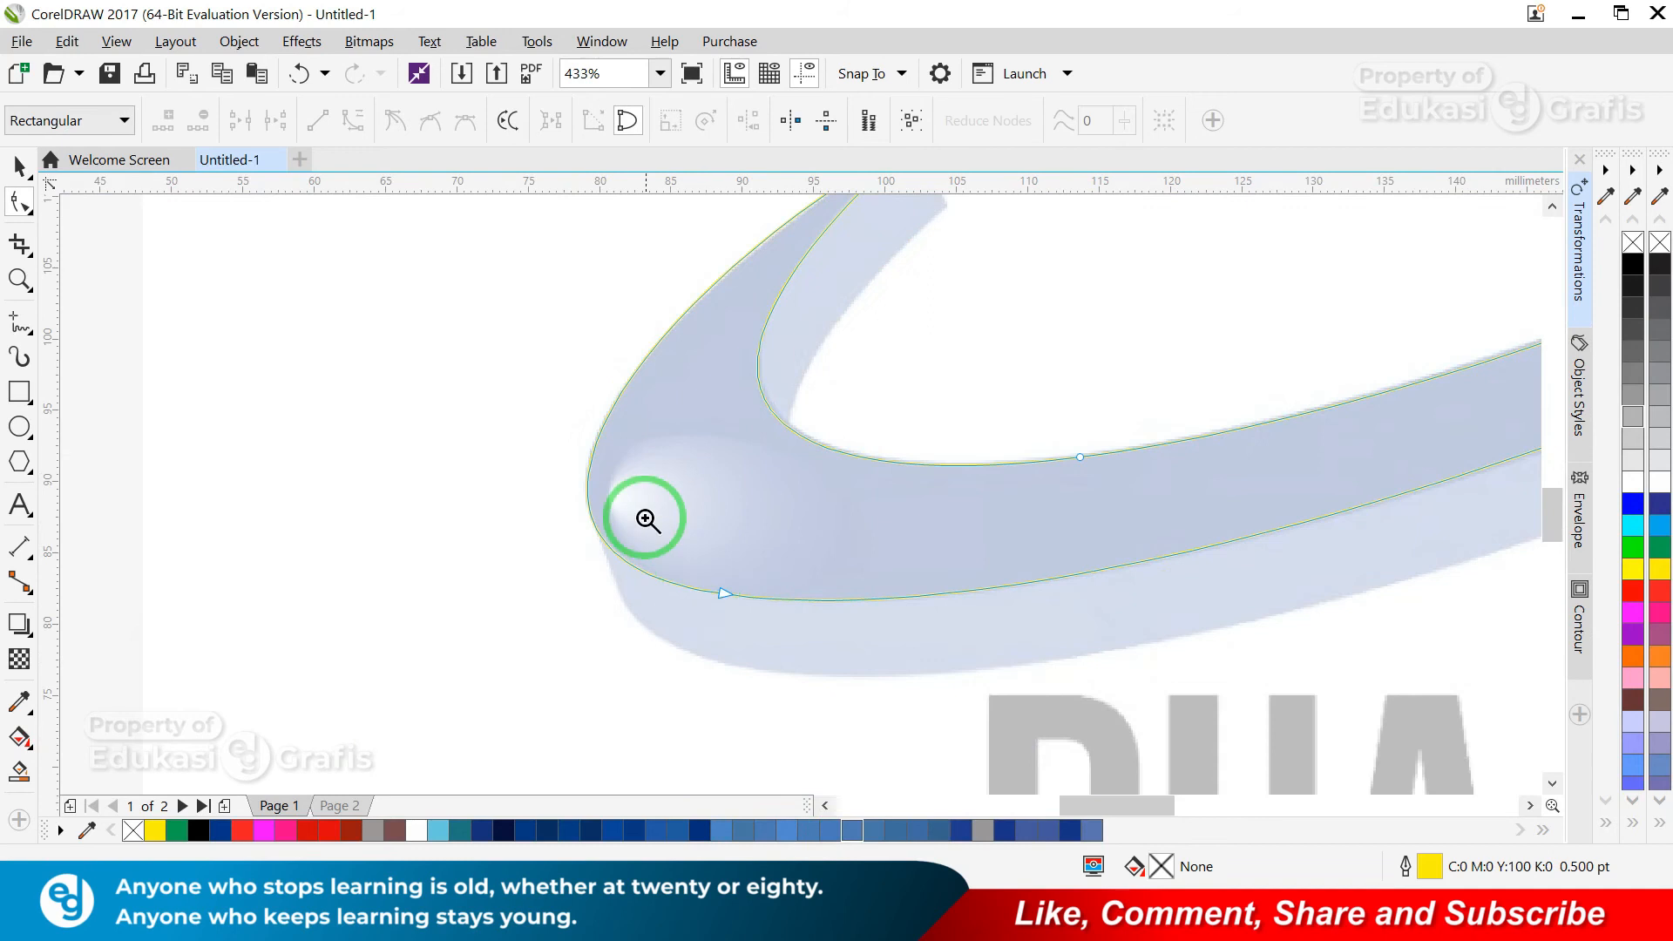
click(567, 532)
drag(317, 468, 331, 458)
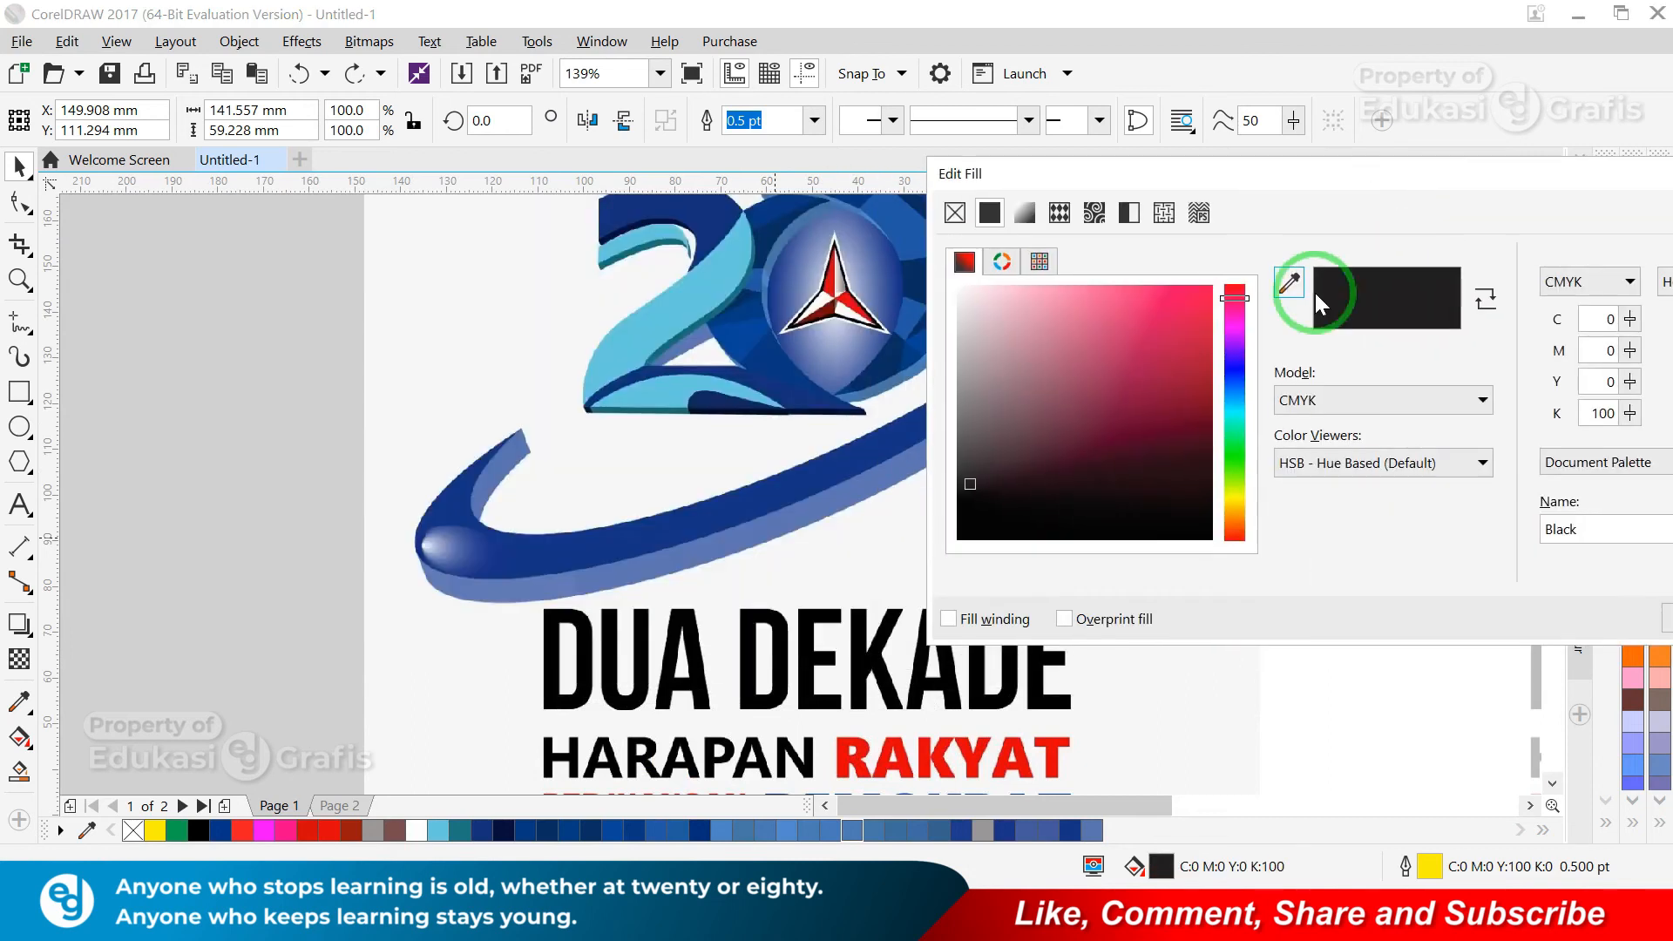
click(766, 485)
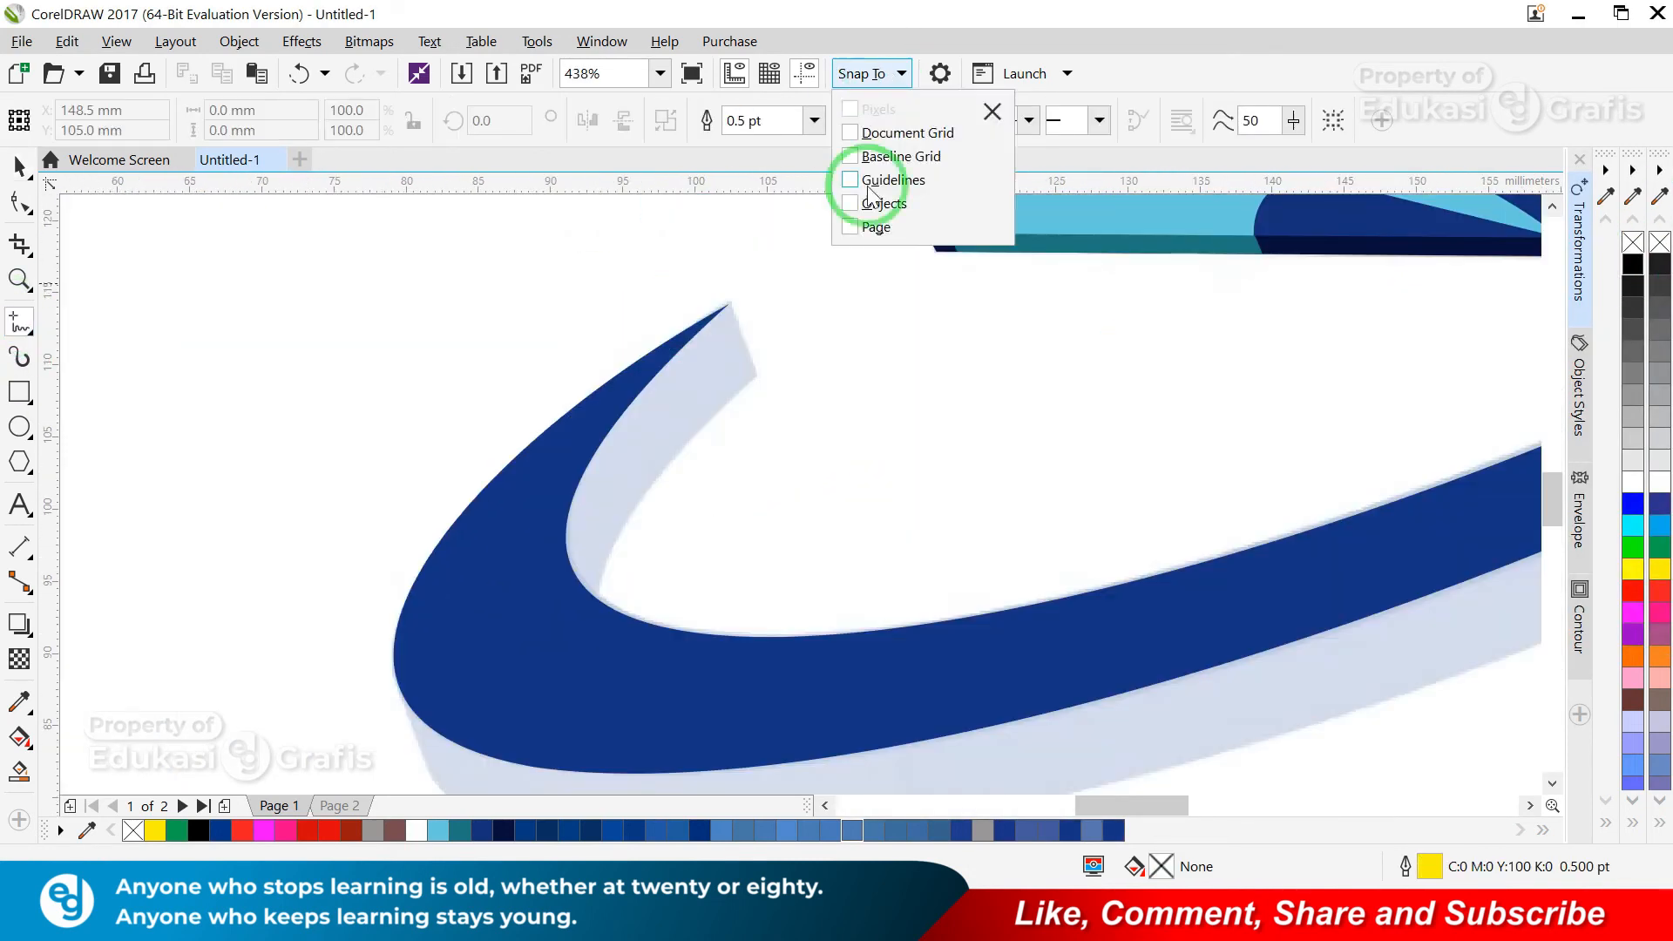
- Trace the inner side face at the lower ribbon's left tip, curve it to the reference and fill it with the lighter blue
click(728, 303)
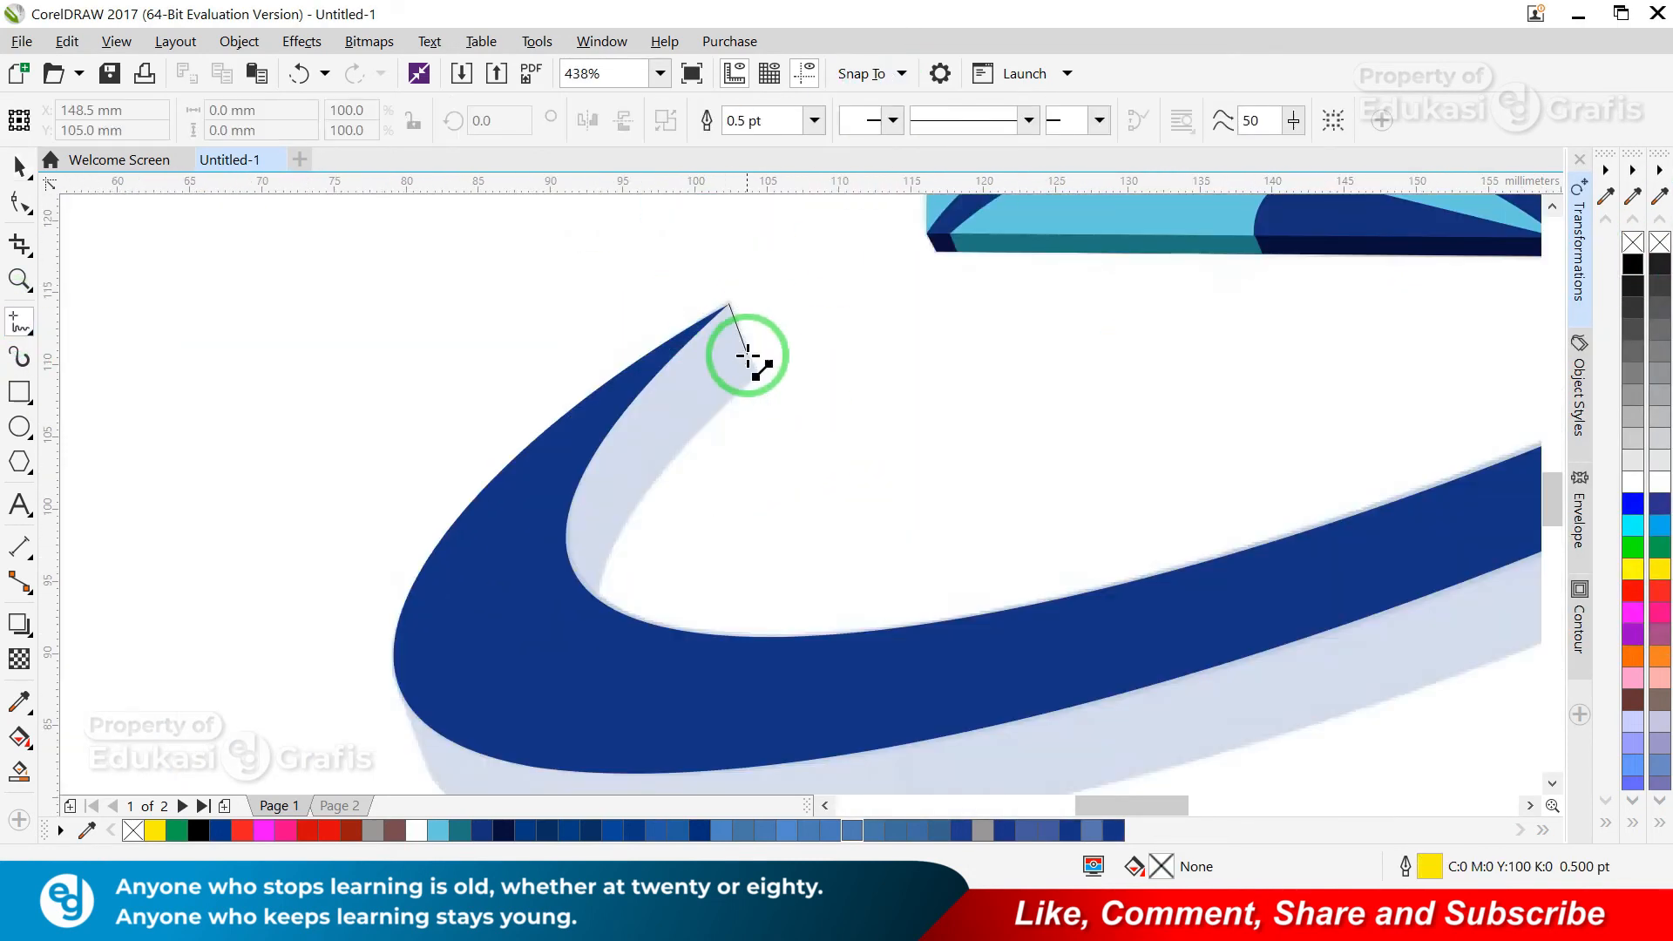
click(757, 375)
key(F10)
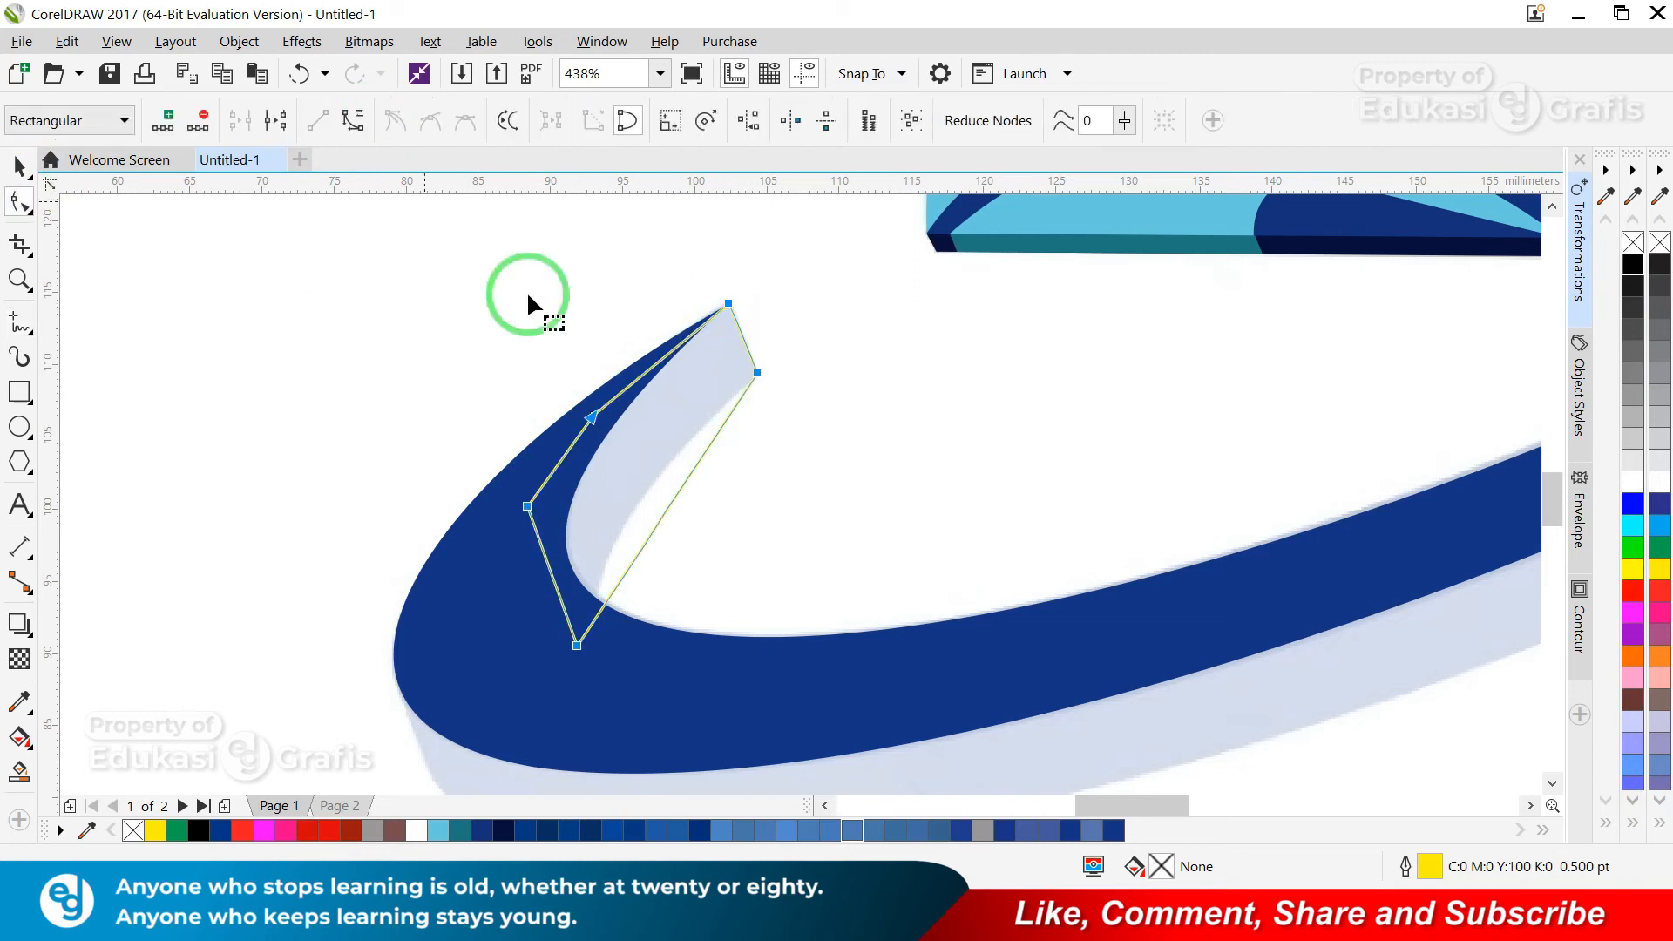
key(space)
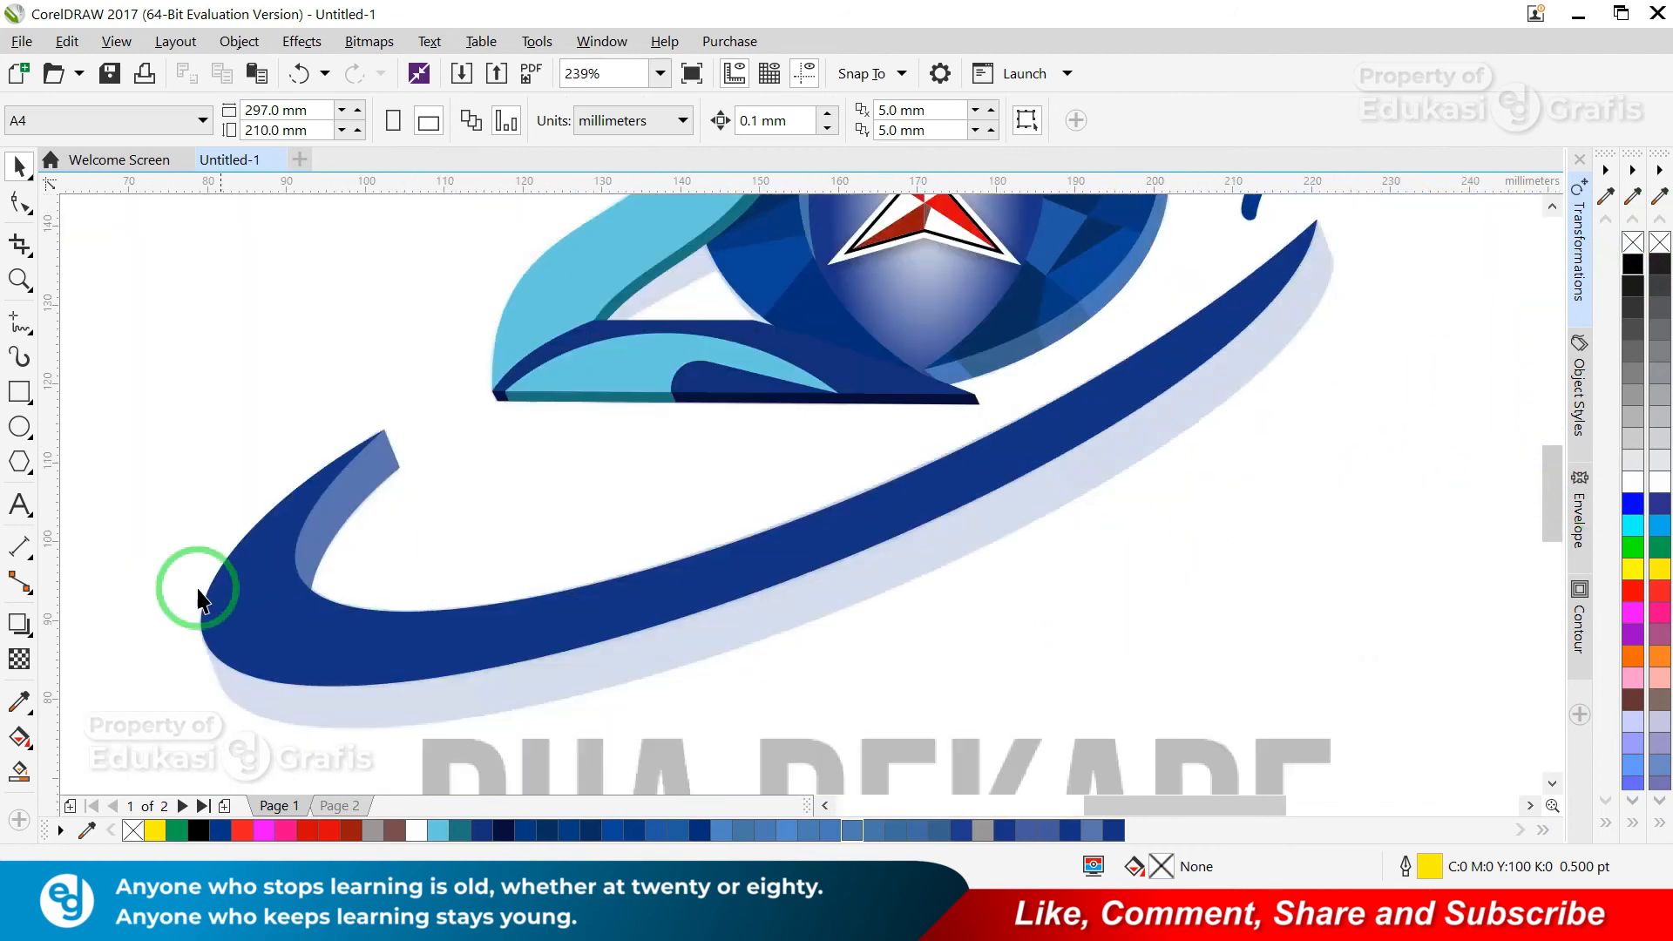
- Draw a rough outline about 144 by 60 mm linking the ends of the lower ribbon's front side face
click(198, 599)
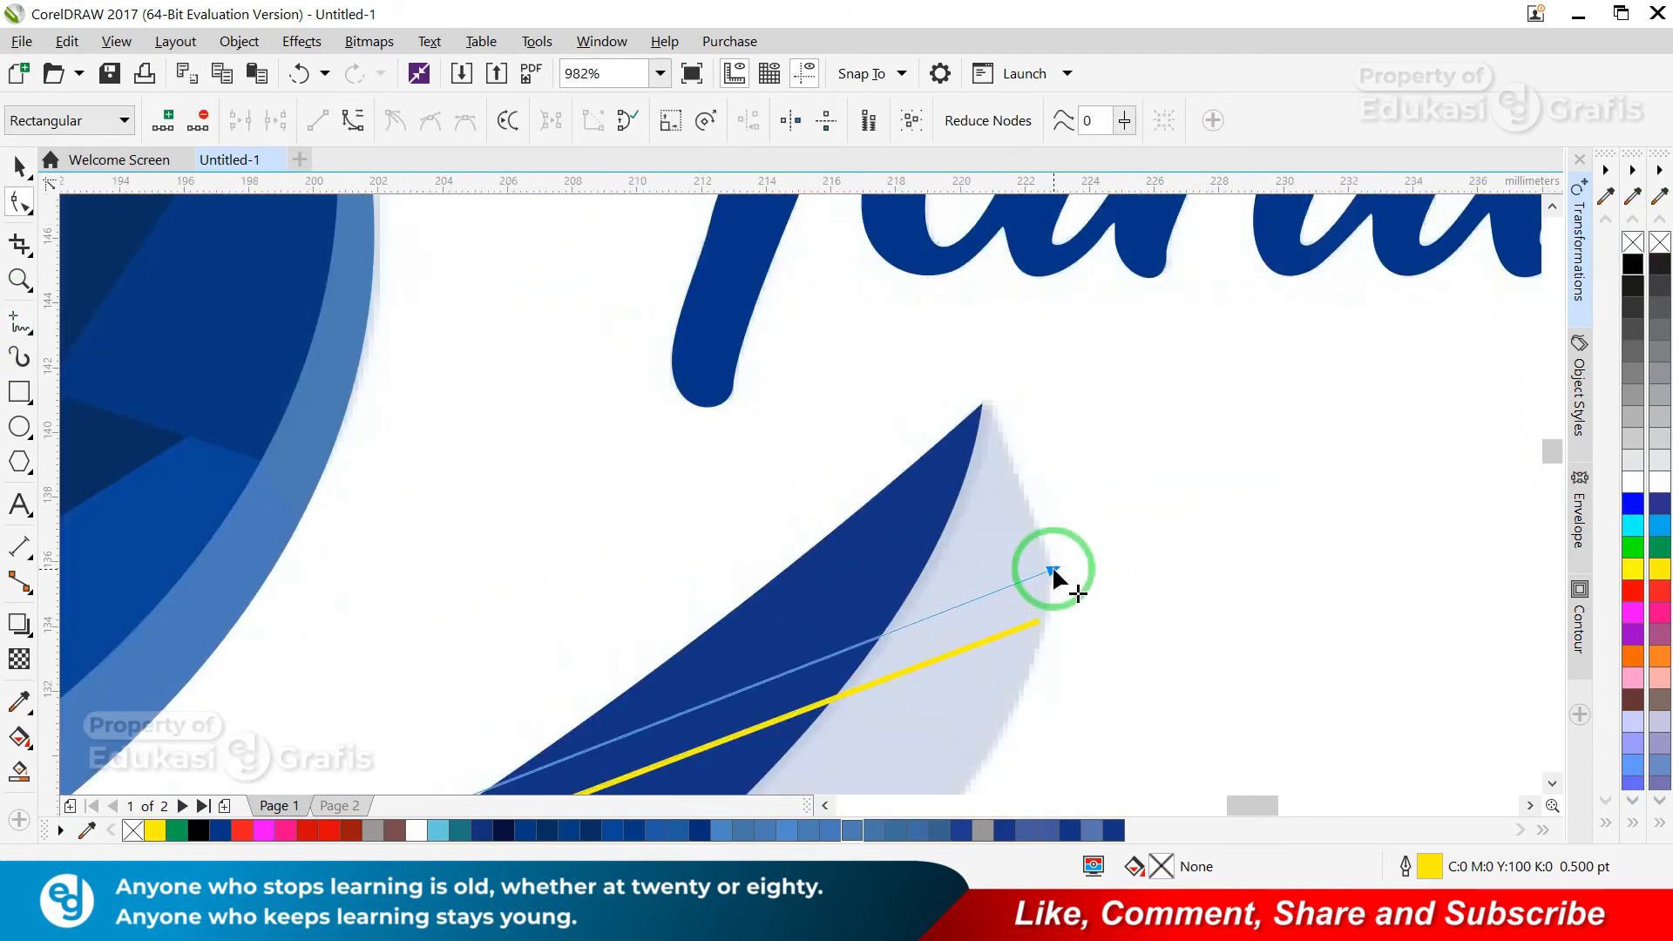
drag(1053, 568, 1054, 569)
key(F5)
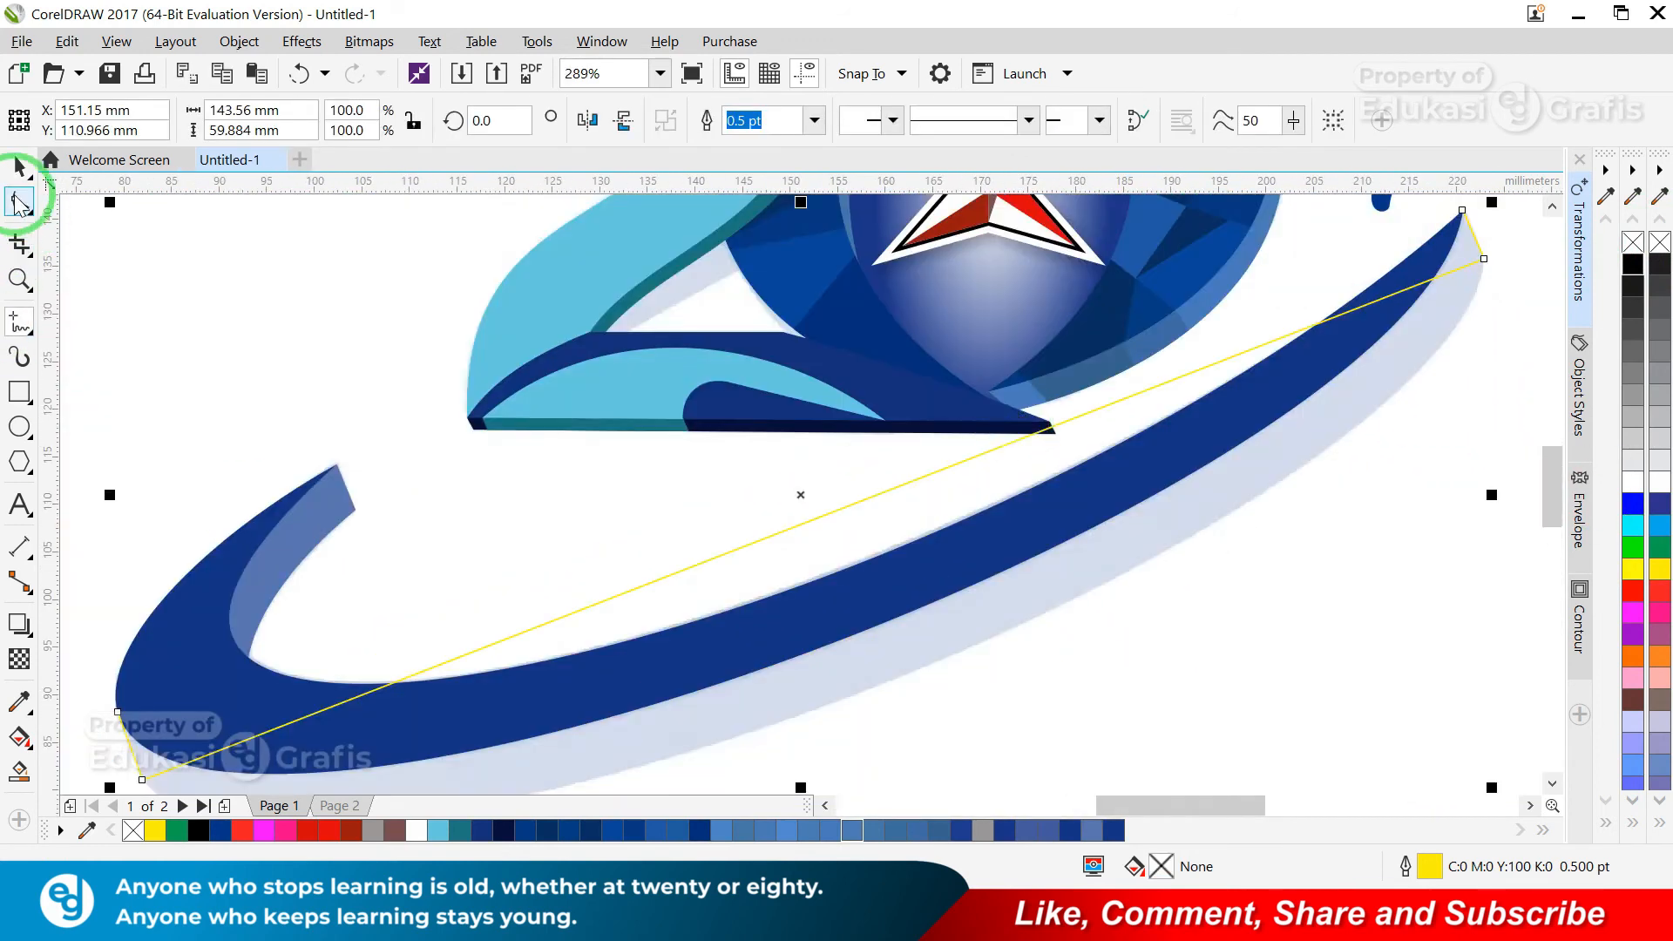
- Bend the long segment of the front side face to follow the lower ribbon's bottom edge in the reference
click(21, 201)
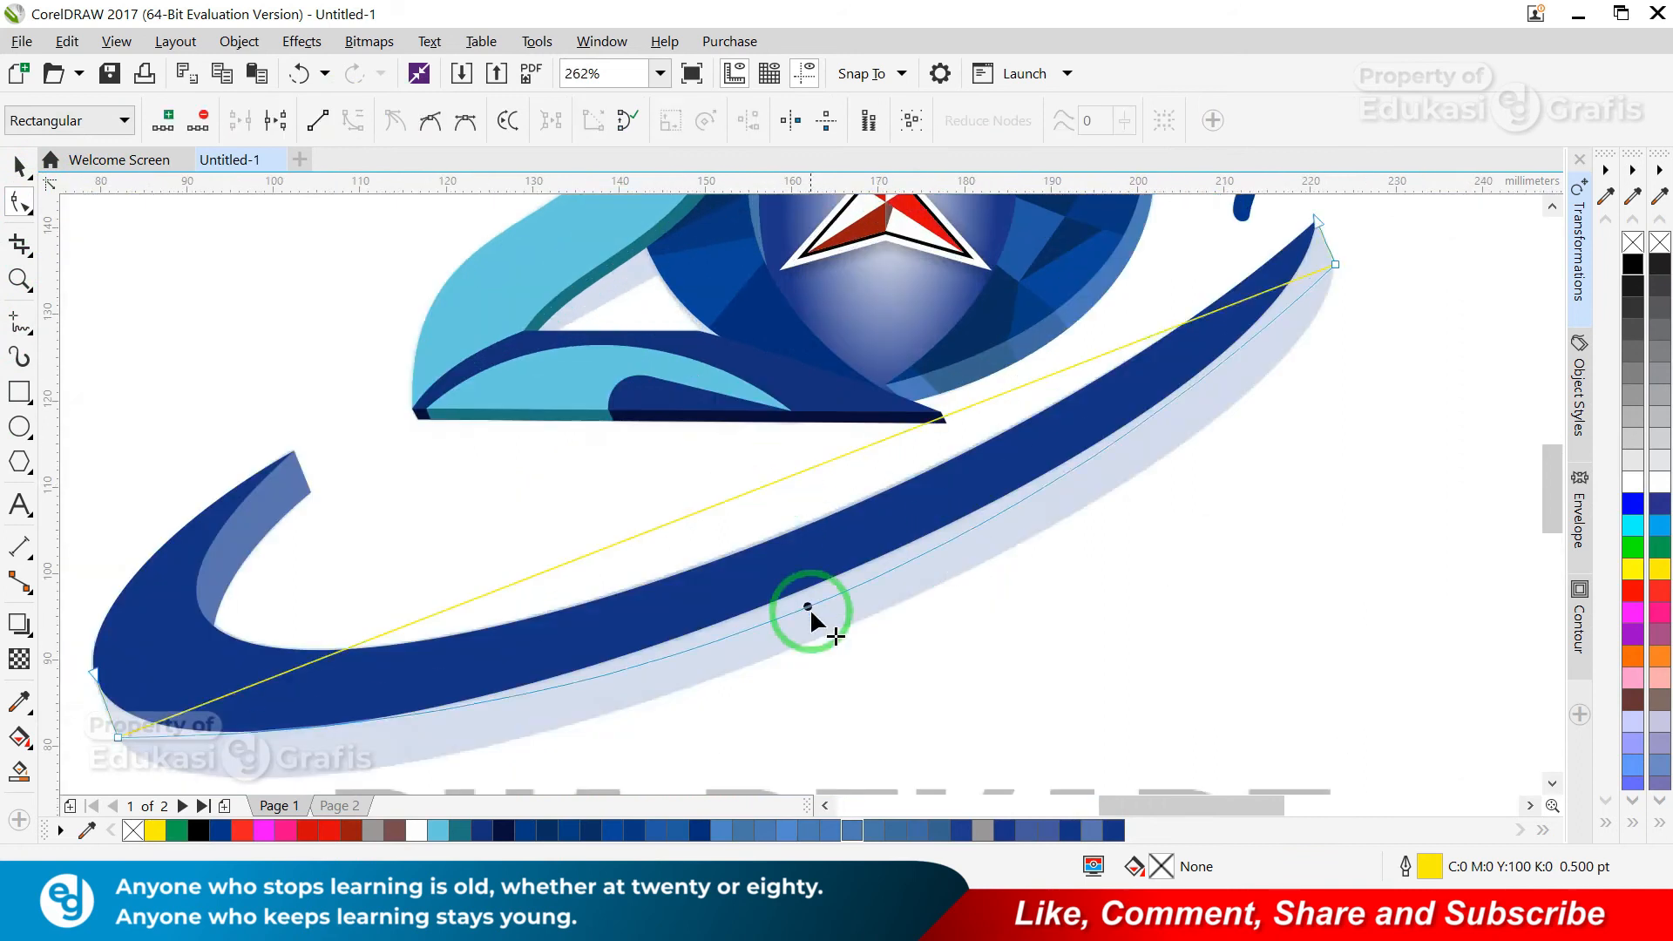
drag(808, 608, 1269, 526)
drag(383, 627, 386, 623)
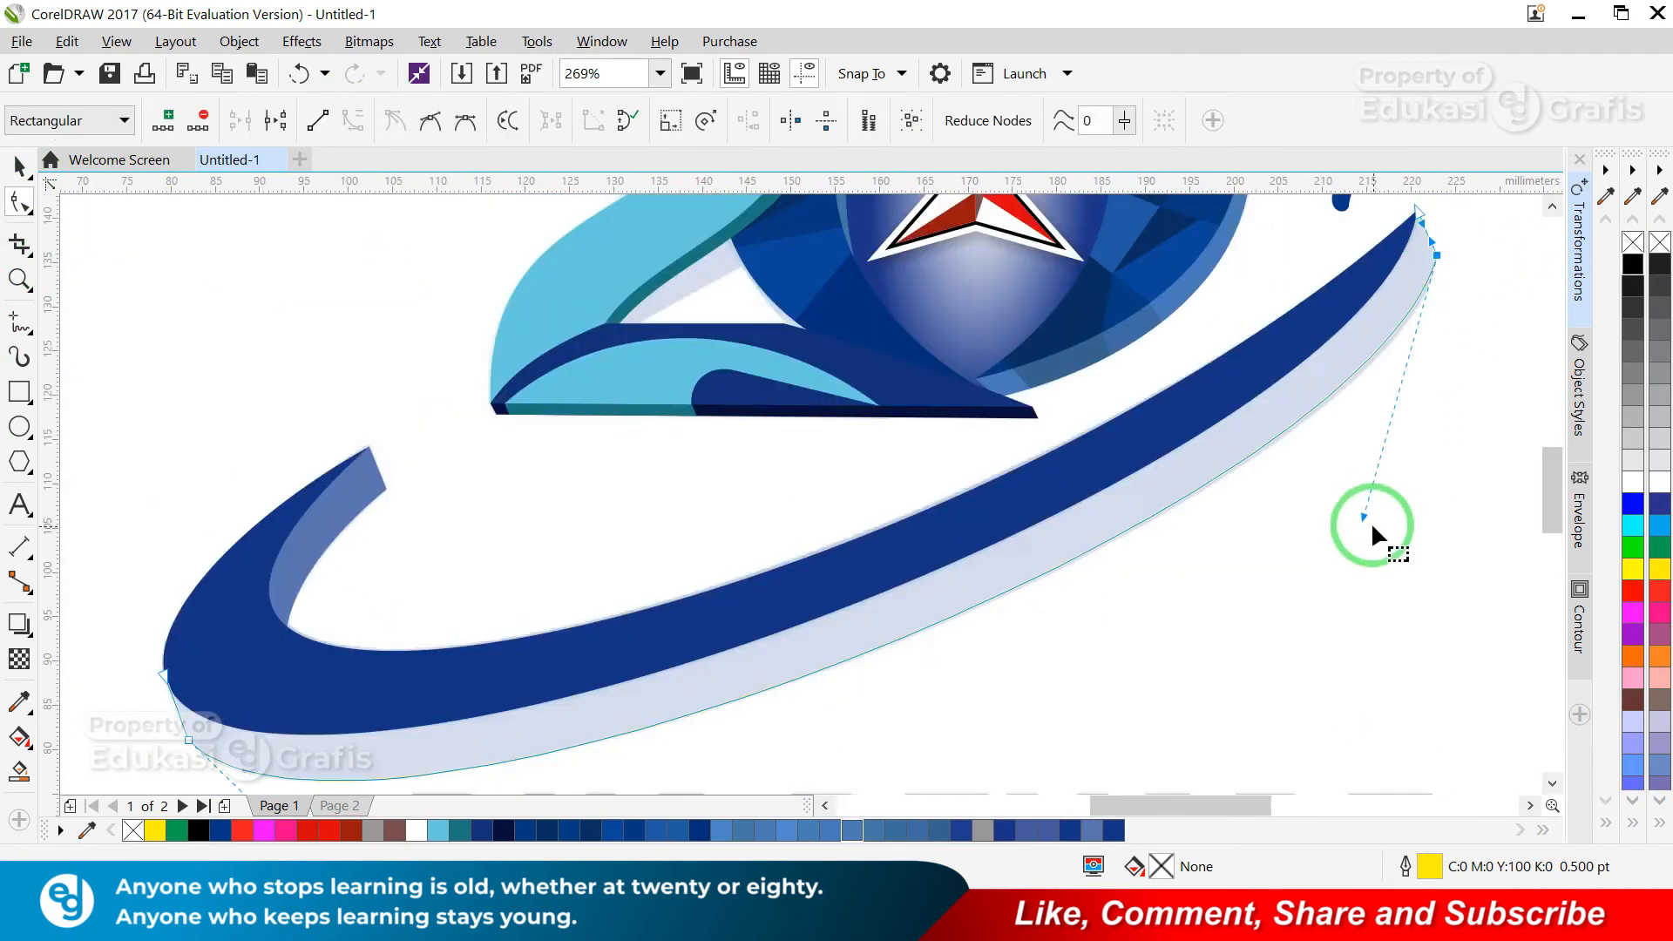
drag(1374, 534, 1377, 532)
key(space)
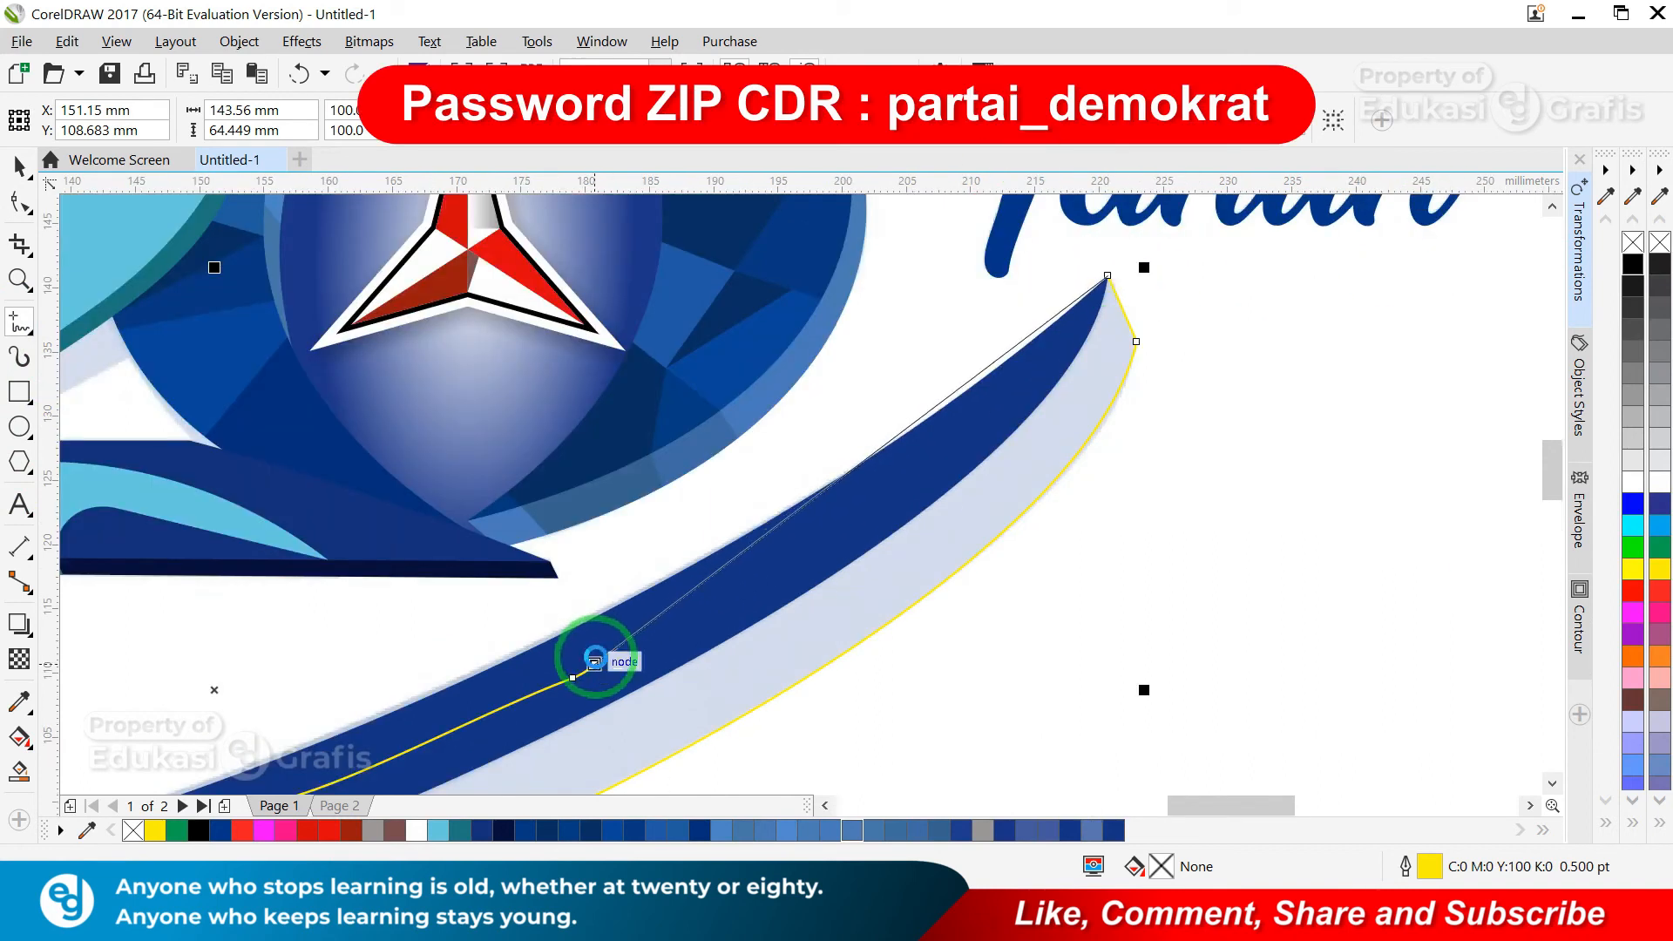
- Close the front side face across the ribbon, about 144 by 64 mm, and fill it with the lighter blue from the reference
click(595, 660)
key(F10)
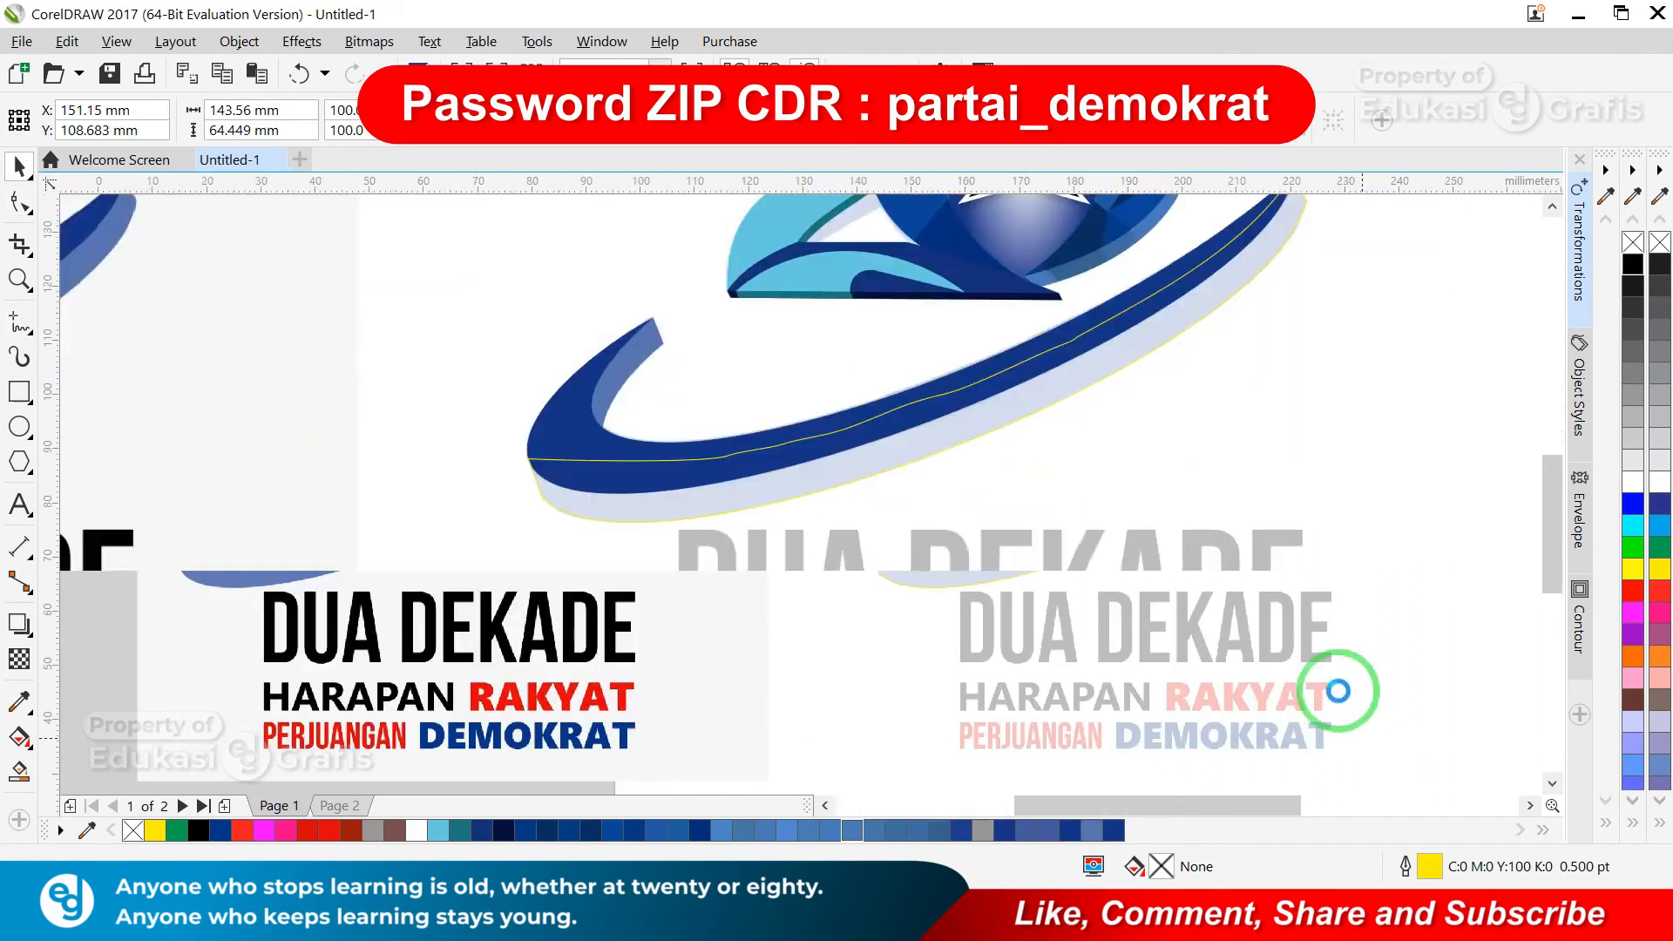
scroll(1333, 683, up, 3)
key(shift+F11)
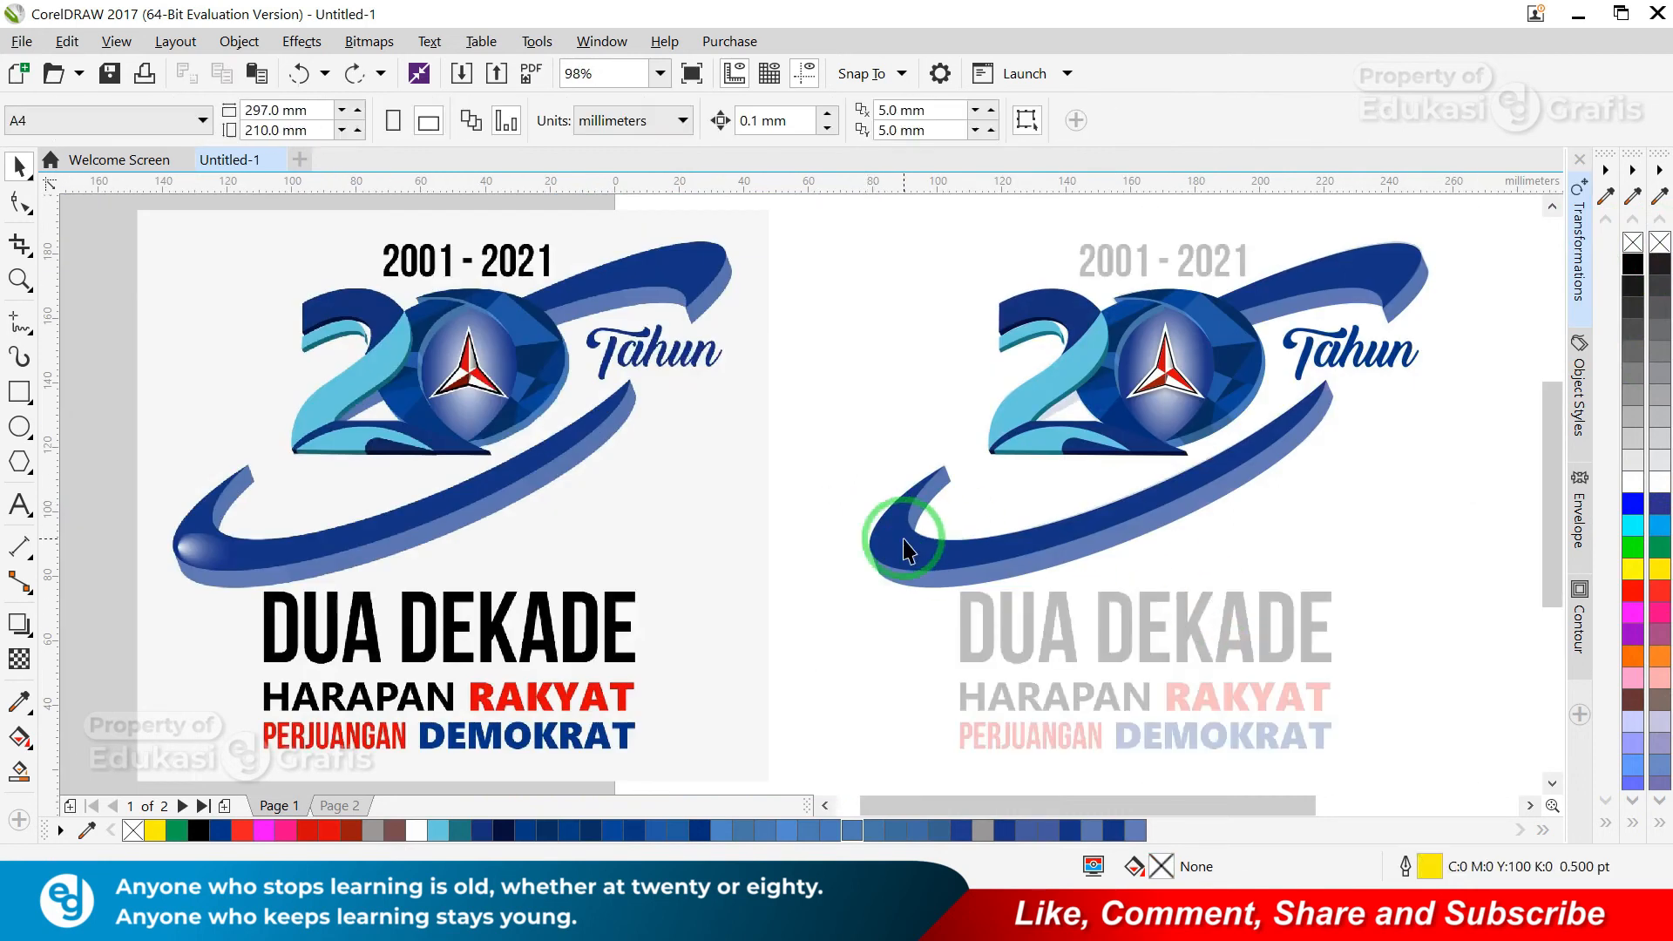
- Remove the reference image's transparency and fit an ellipse about 14 by 10 mm over the lower ribbon's highlight
click(738, 401)
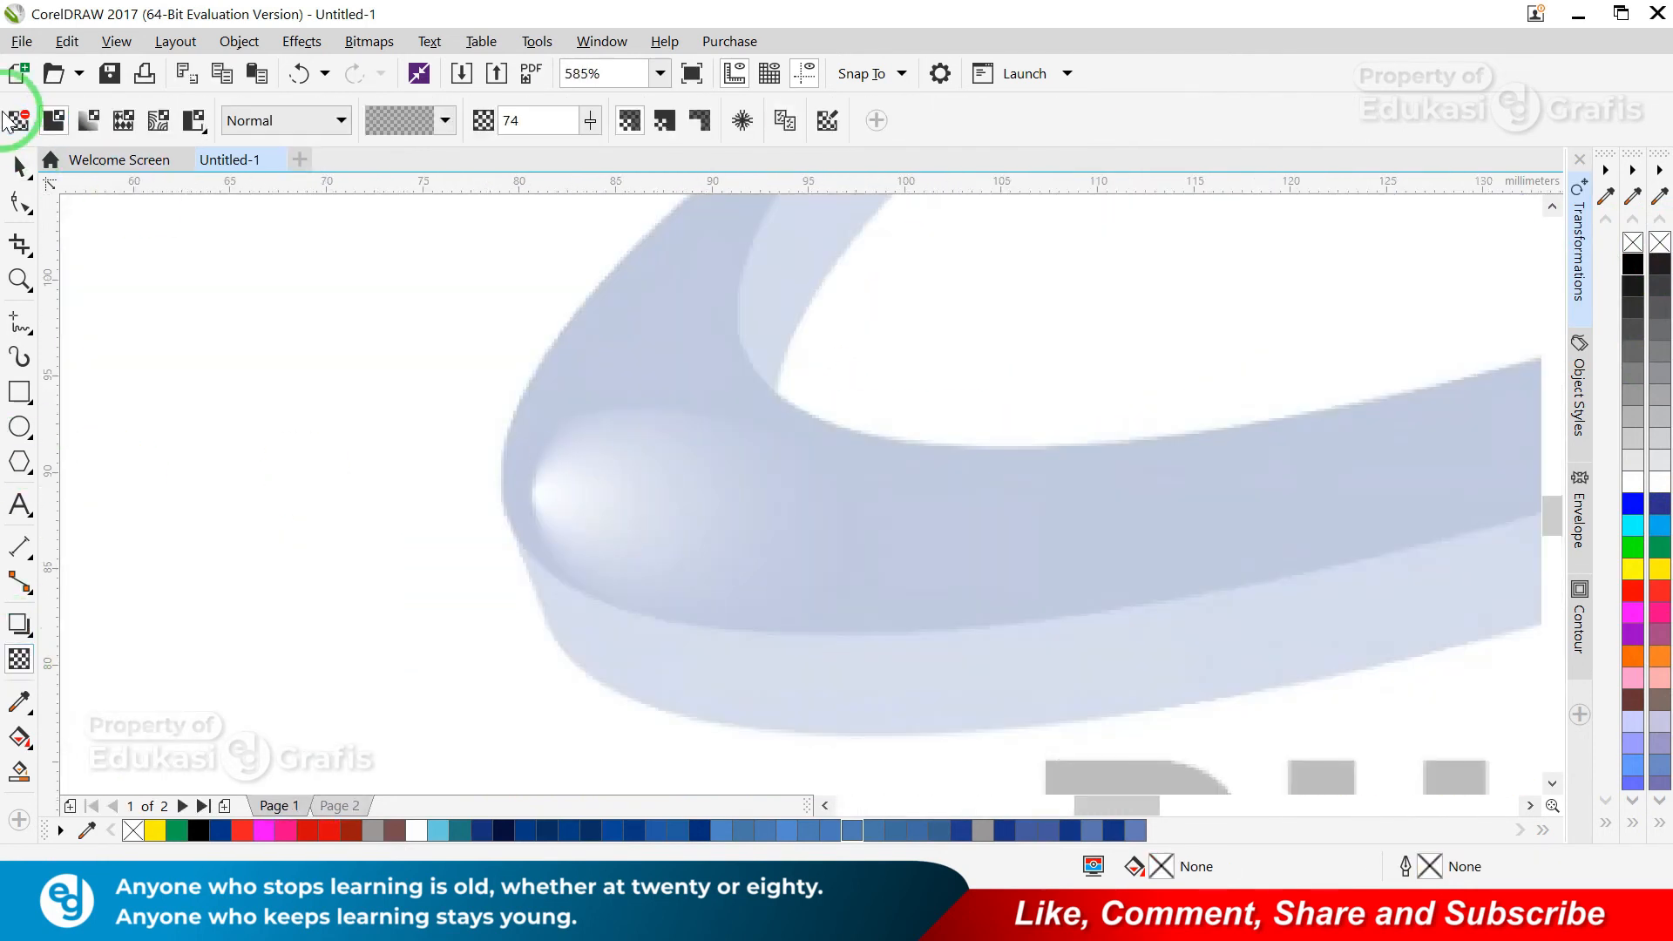
click(16, 120)
key(F7)
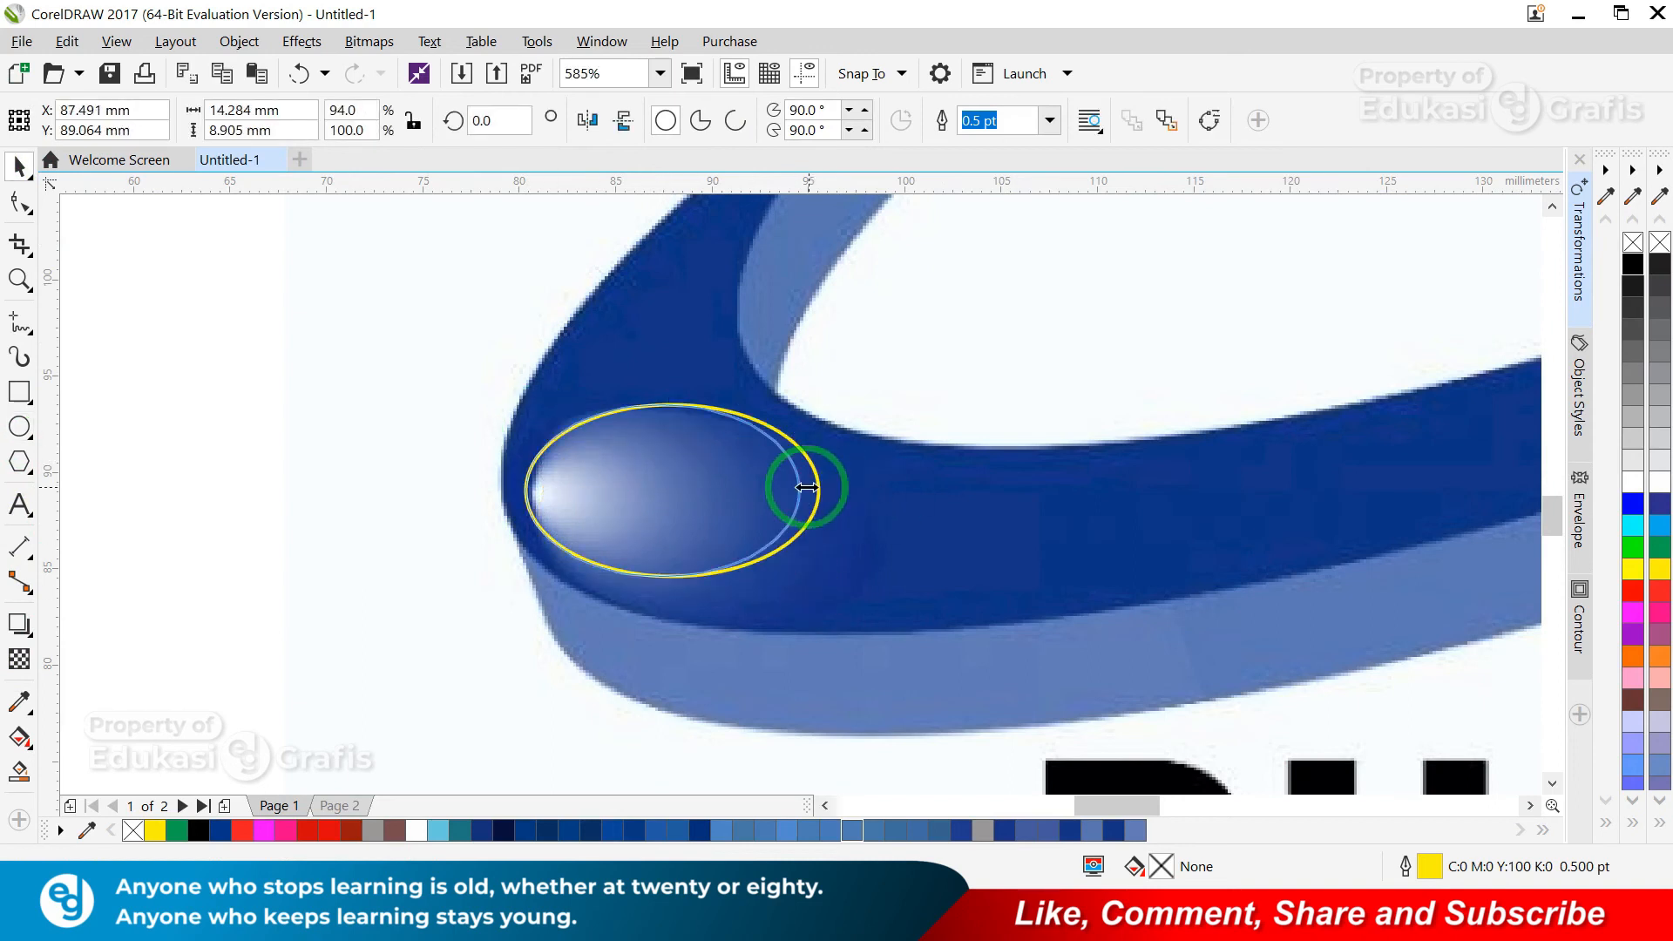
drag(816, 509, 812, 504)
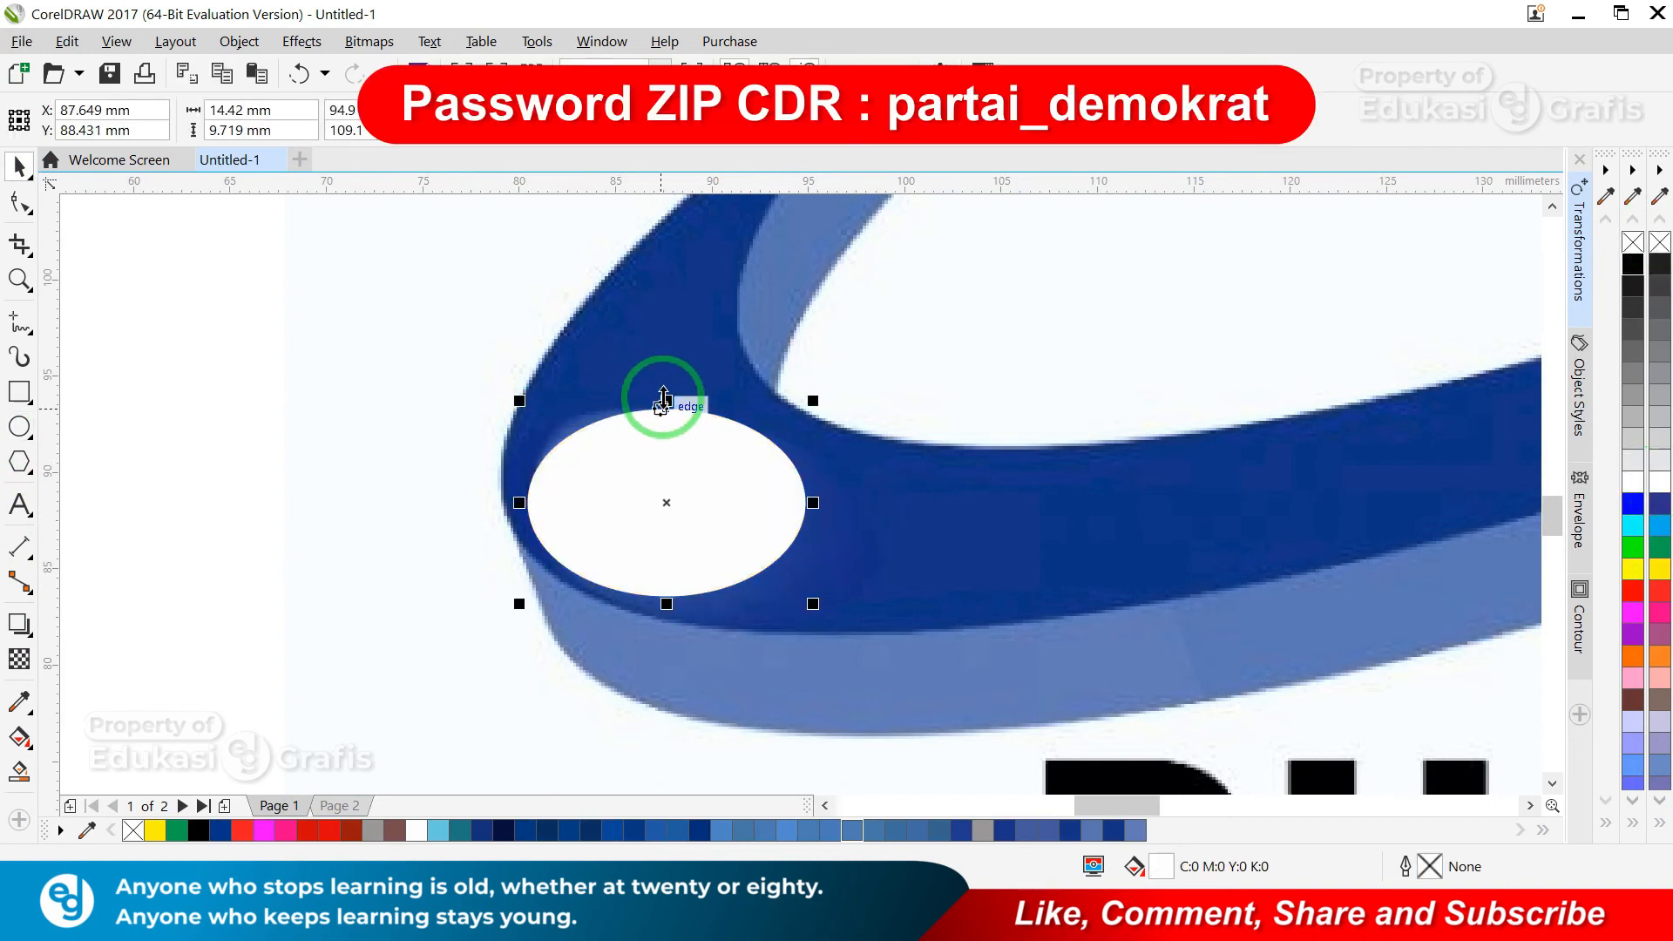
- Apply an elliptical fountain transparency to the white ellipse, fading from its left end toward the right
click(28, 665)
click(51, 122)
click(85, 124)
click(467, 120)
drag(667, 502, 545, 500)
drag(805, 503, 796, 510)
drag(551, 331, 552, 403)
key(space)
- Duplicate the highlight ellipse, color the copy green and move it clear of the ribbon
key(plus)
click(1659, 547)
drag(570, 482, 311, 647)
click(397, 642)
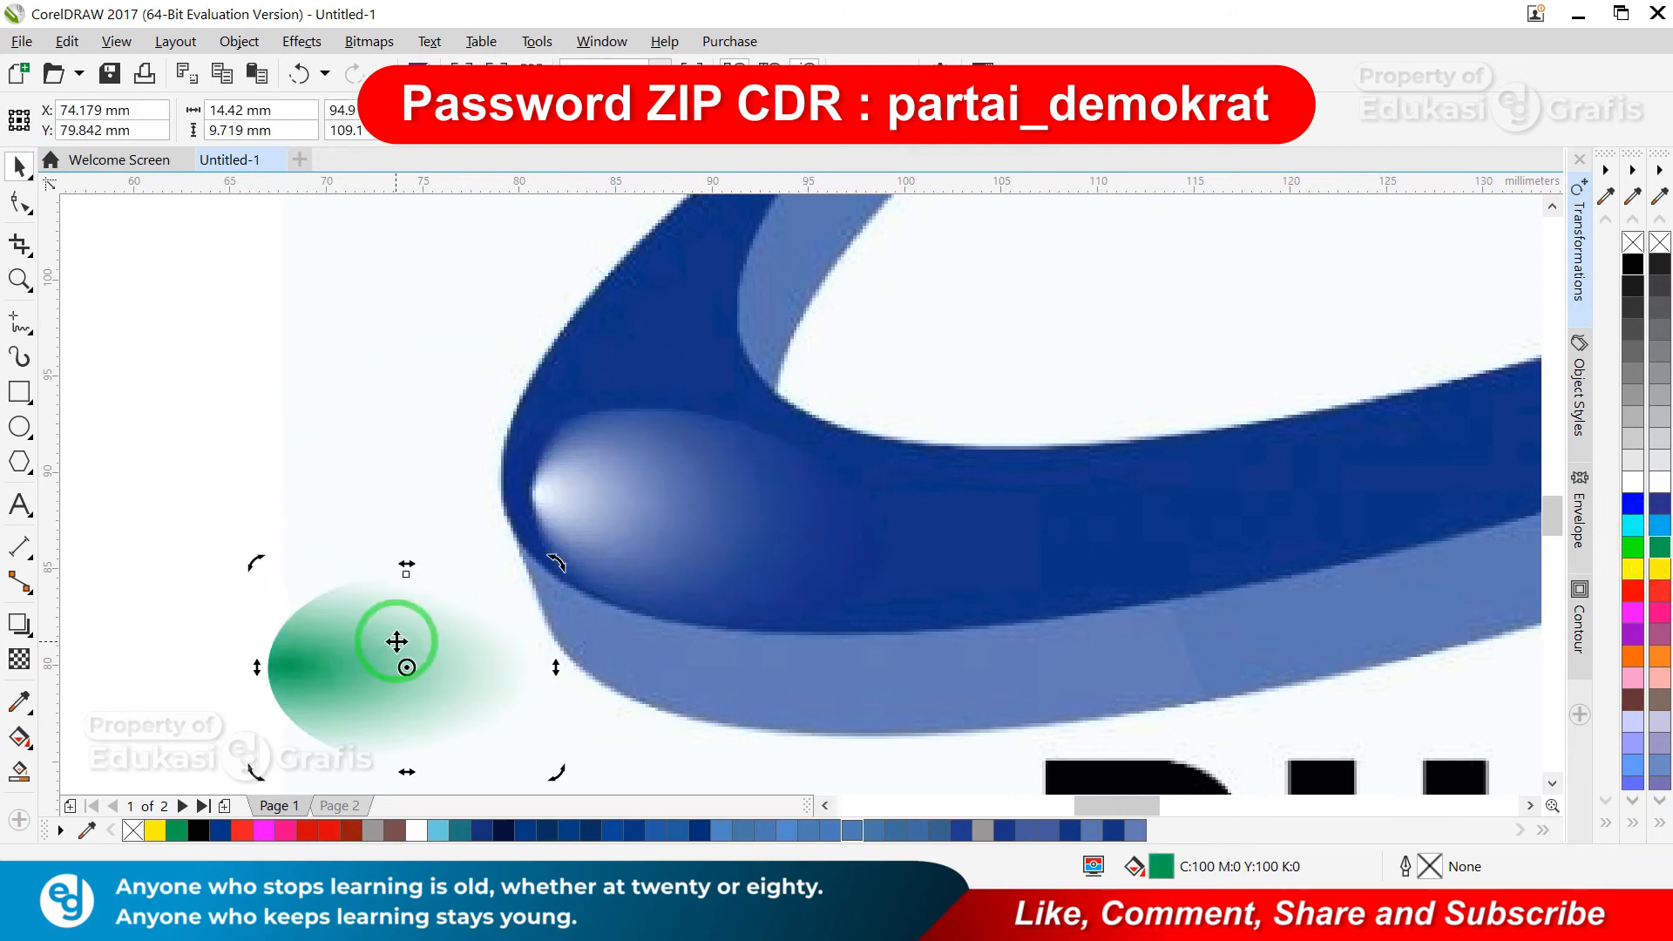
- Adjust the start and end of the green ellipse's elliptical fountain transparency
click(19, 659)
scroll(250, 664, up, 2)
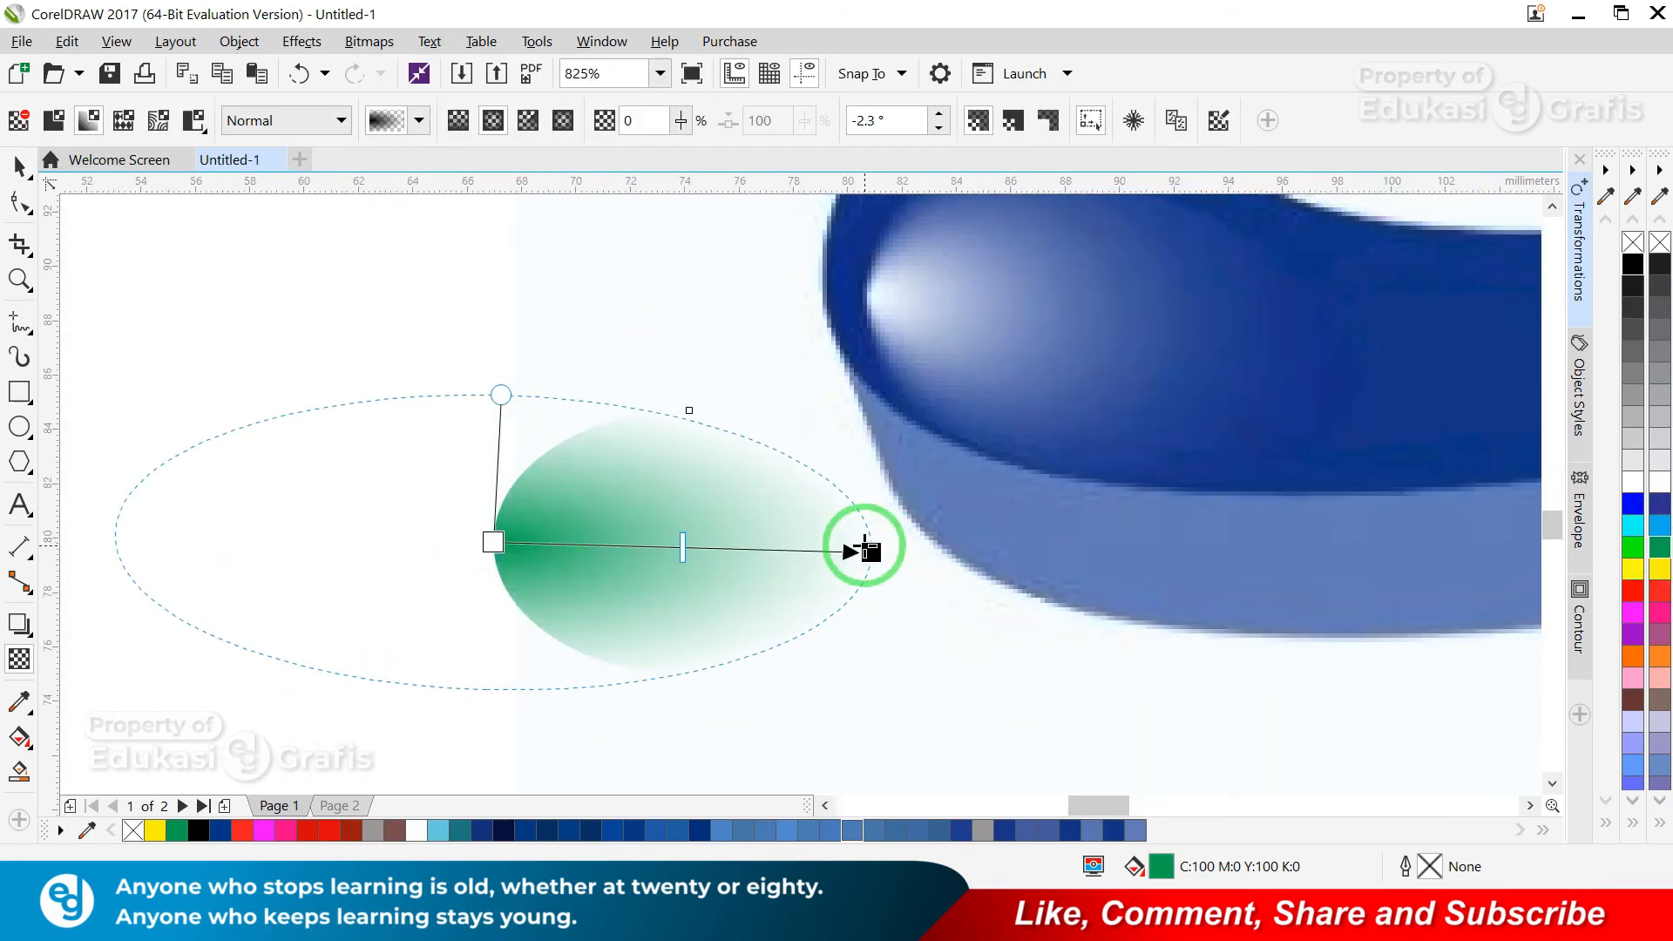
drag(494, 542, 724, 545)
drag(829, 546, 828, 546)
key(space)
- Recolor the ellipse white, place it back on the lower ribbon's highlight and narrow it to about 14 mm
click(1633, 481)
drag(619, 480, 994, 236)
drag(1269, 299, 1258, 299)
key(F4)
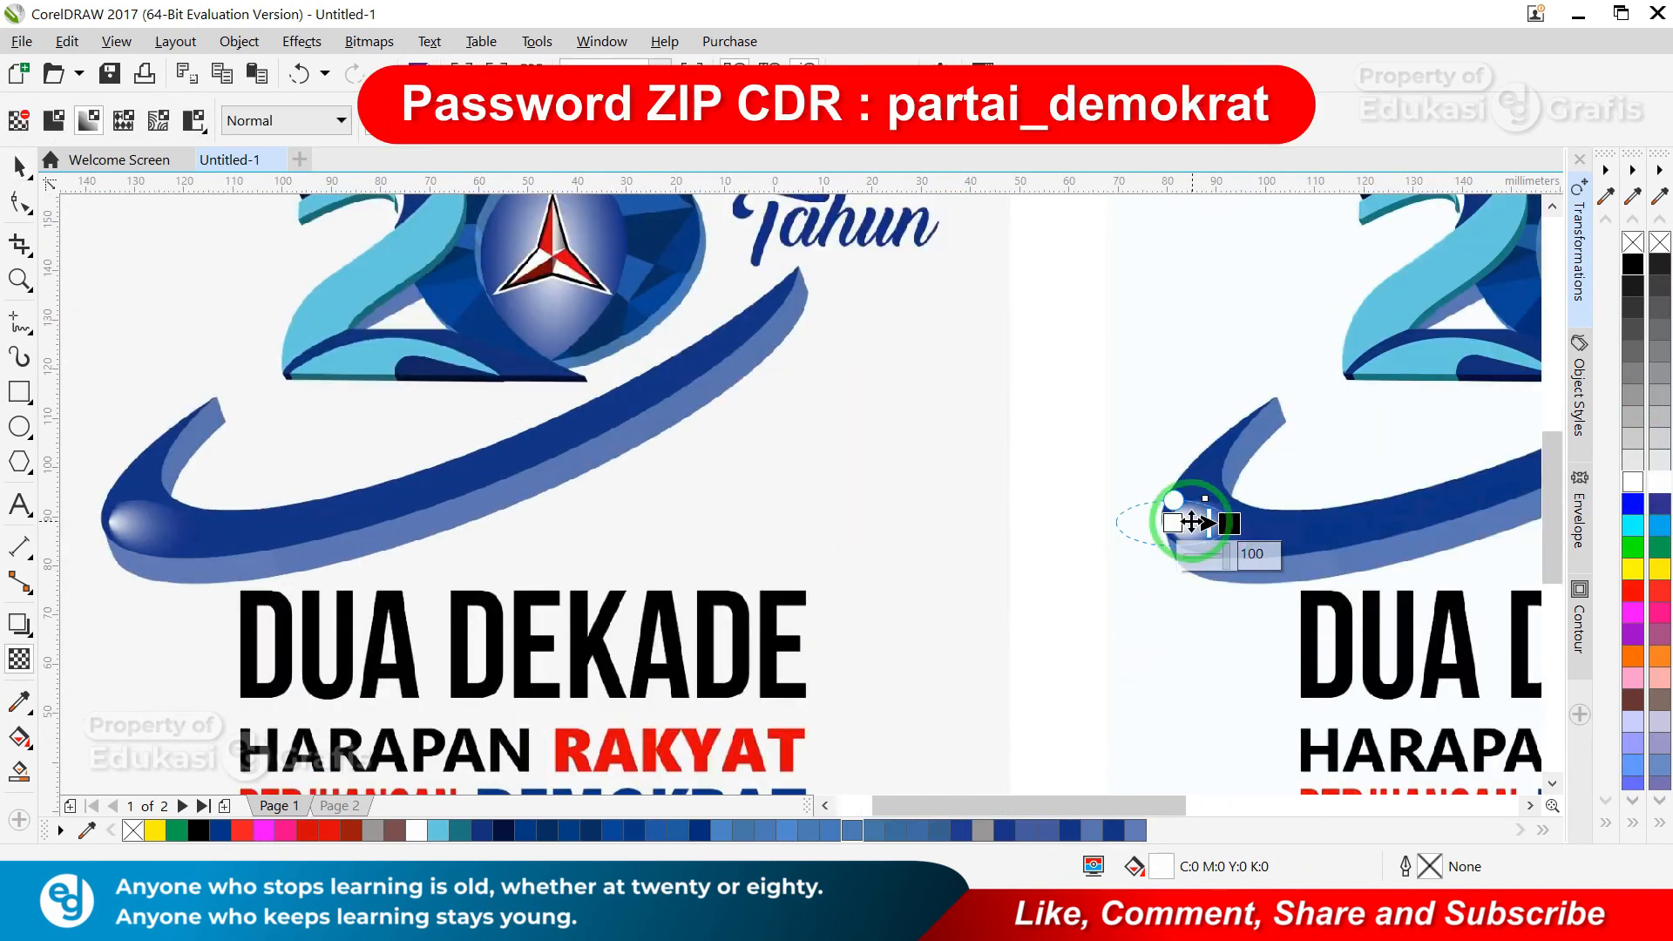
key(F4)
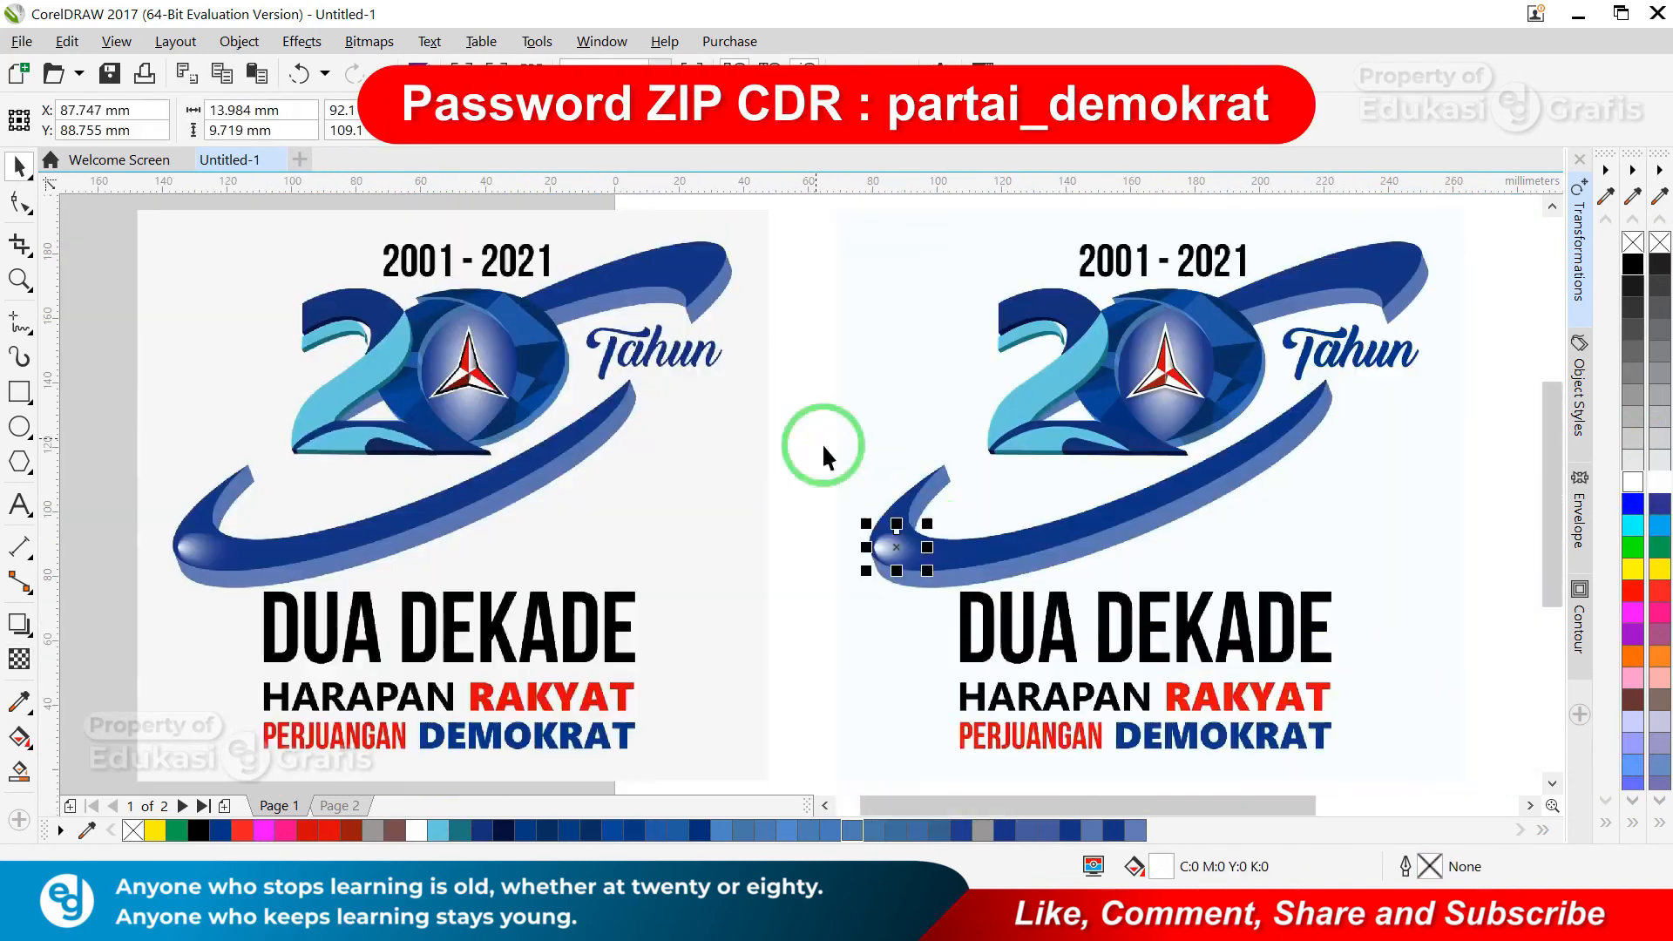
- Copy the lower ribbon's face from page 2 and paste it in place on page 1
key(Page_Down)
click(904, 548)
key(ctrl+c)
key(Page_Up)
key(ctrl+v)
shift+click(1396, 503)
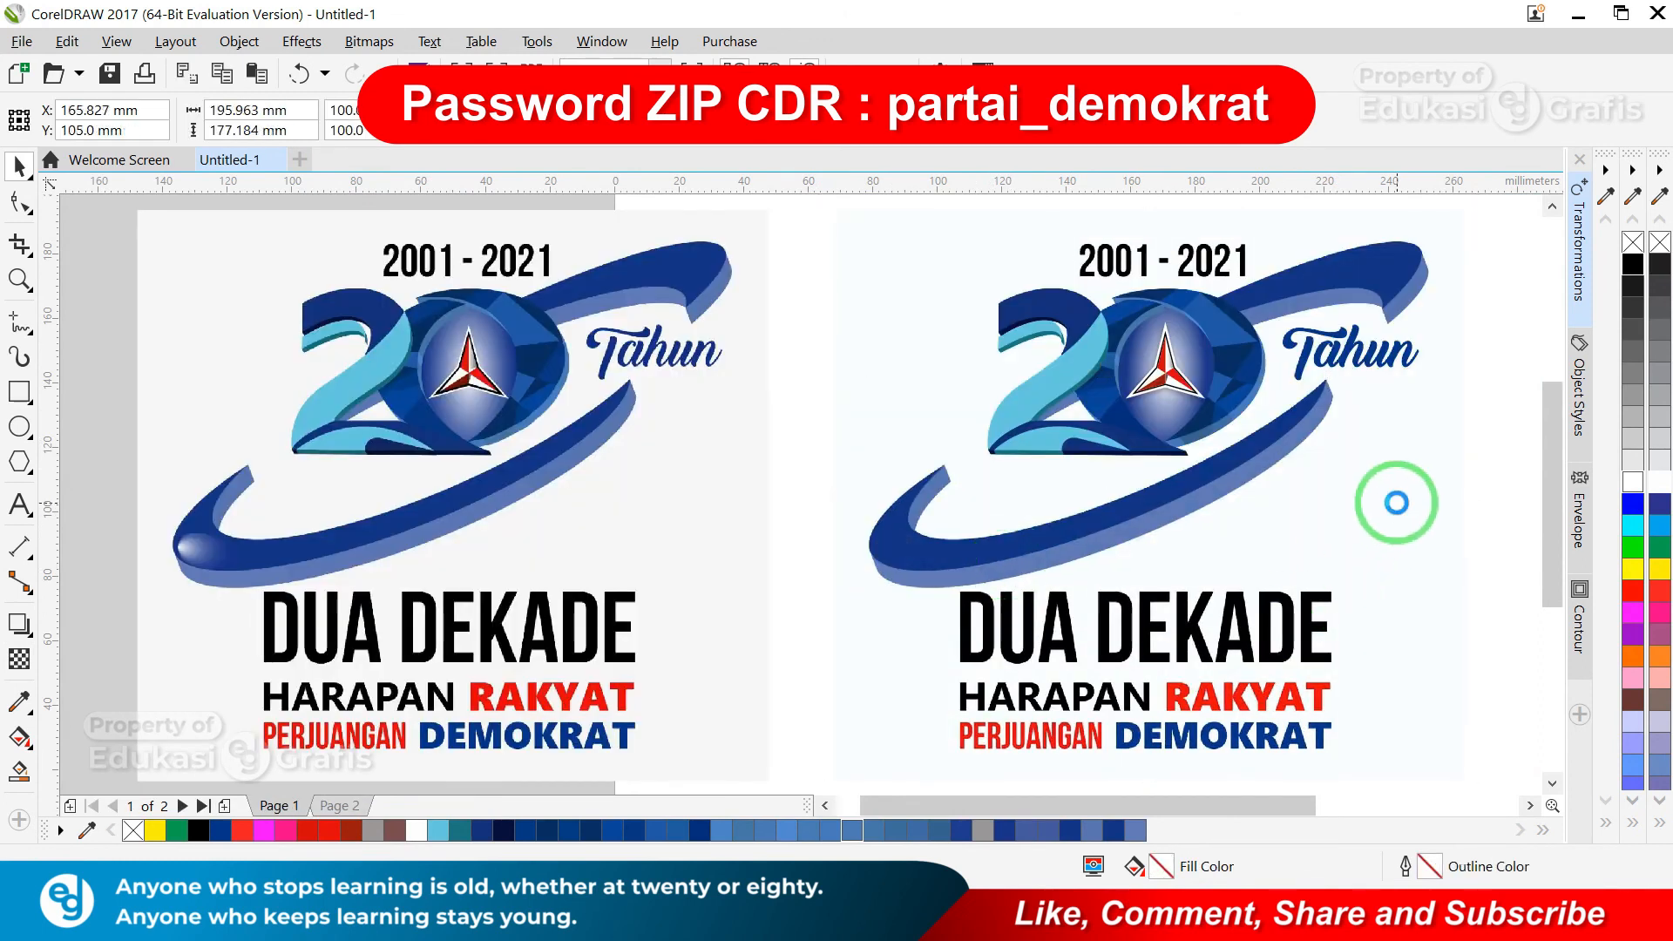
- Enlarge the highlight ellipse to about 18 by 11 mm and convert it to a 300 dpi RGB Color (24-bit) bitmap with transparent background
drag(1015, 629, 1016, 629)
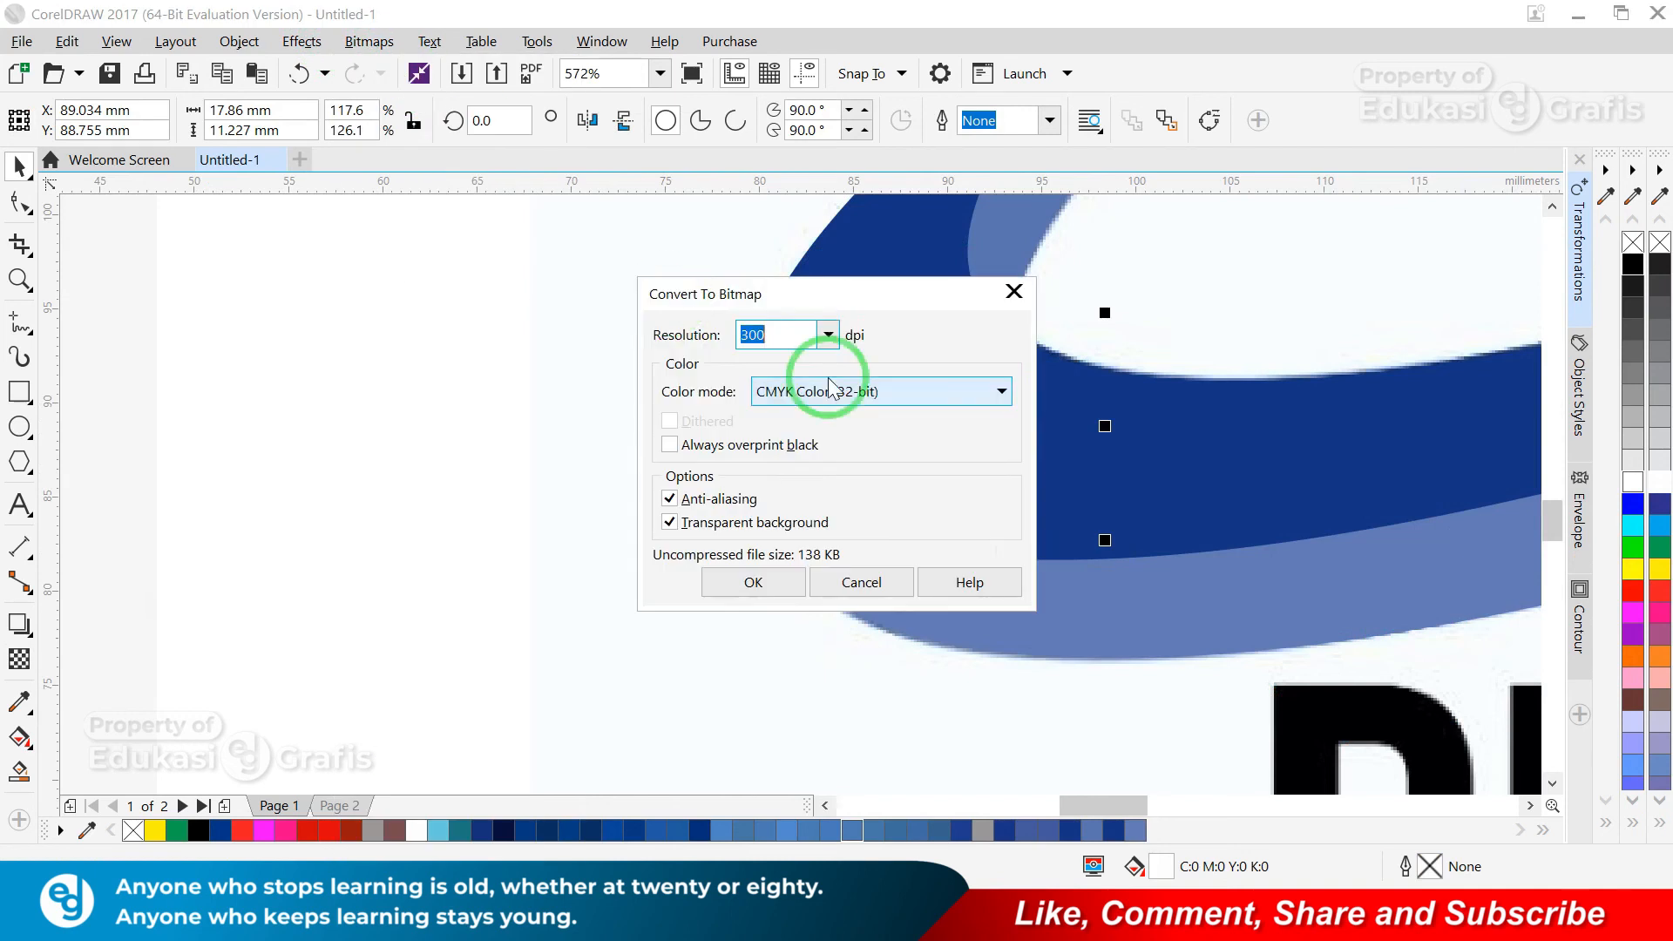
click(828, 389)
click(805, 487)
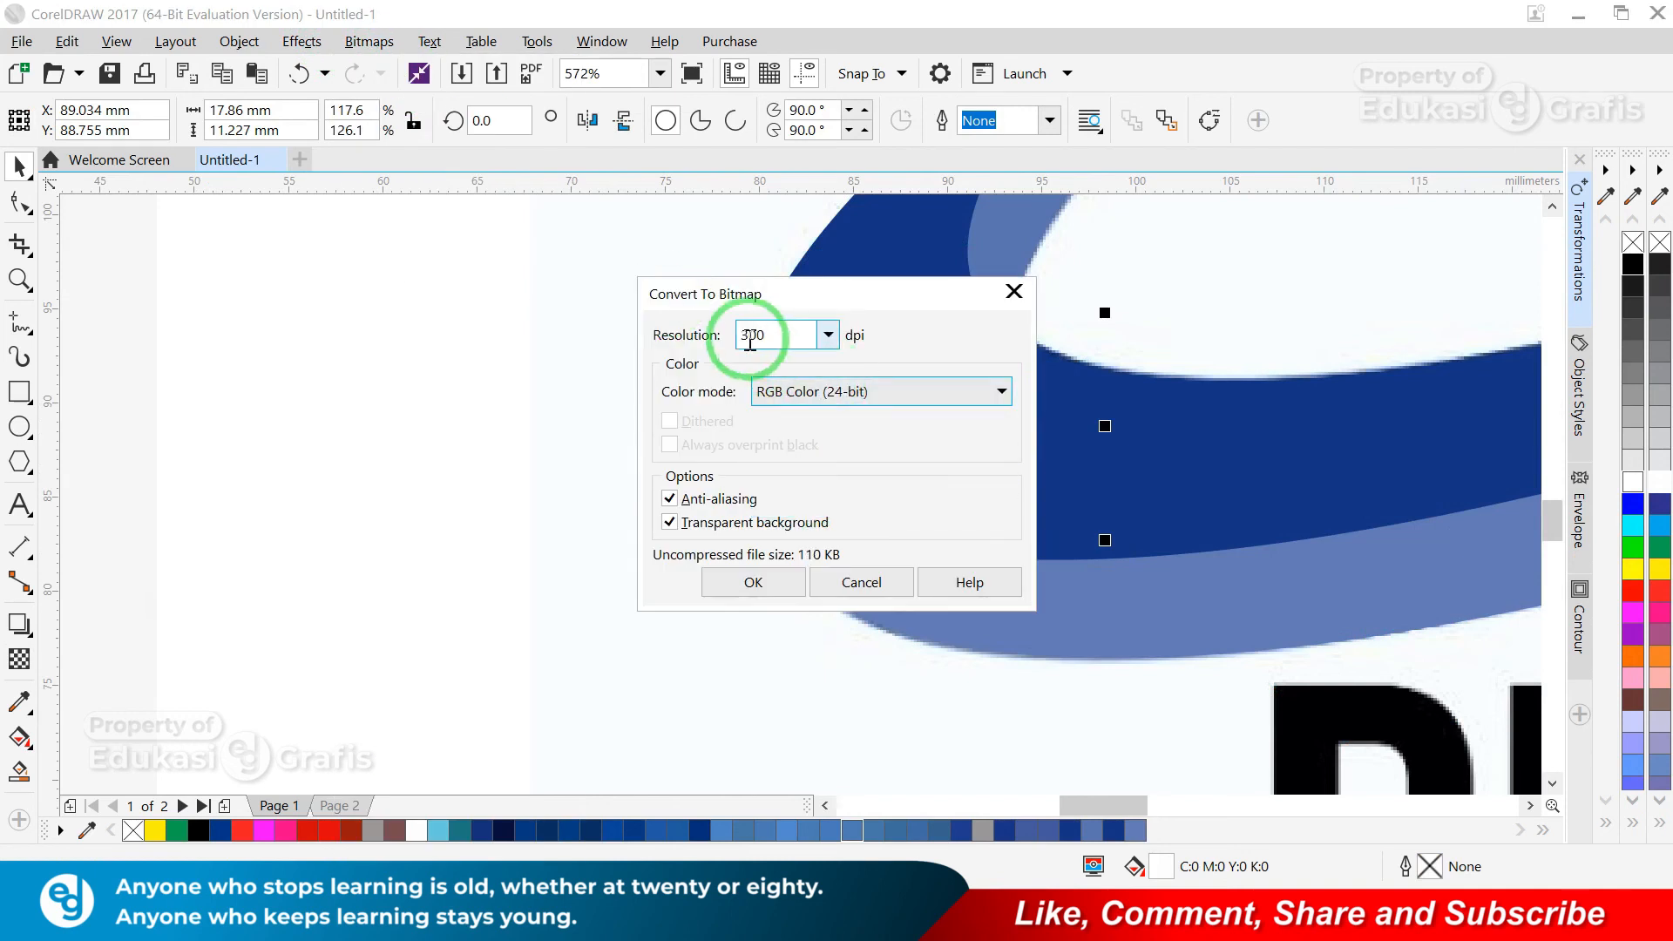
click(753, 582)
- Apply a uniform transparency to the highlight bitmap and adjust its amount
click(19, 659)
click(54, 121)
drag(599, 122, 597, 121)
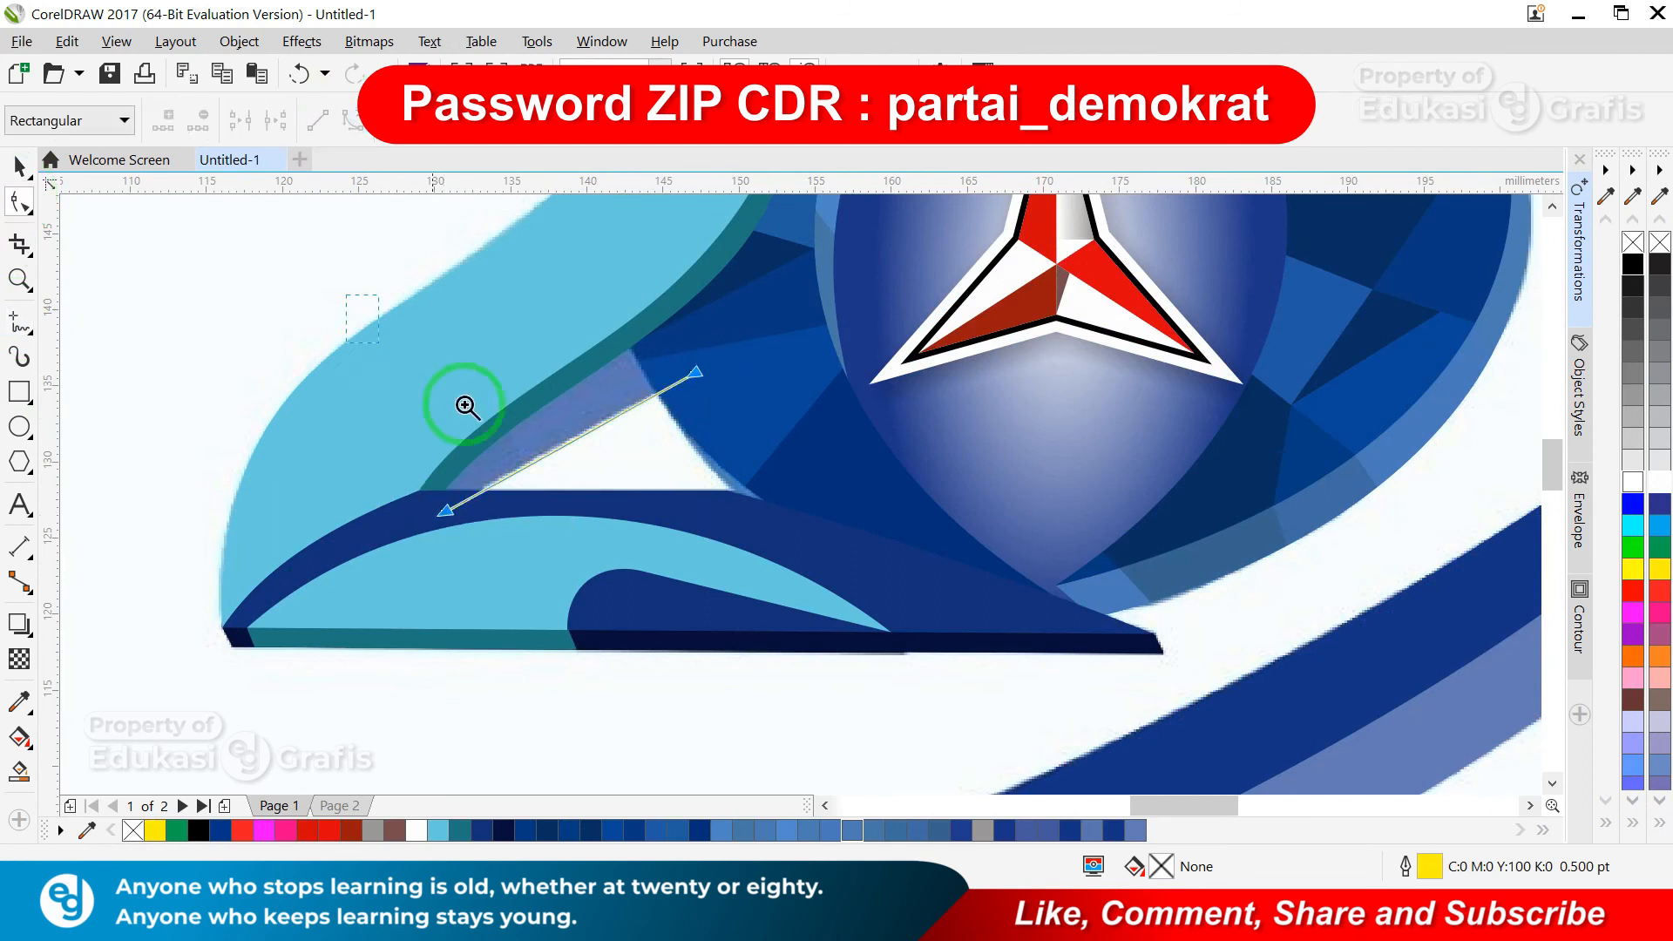
- Trace the ribbon piece showing between the 2 and the 0, about 22 by 15 mm, and fill it with the lighter blue #5D76B6
drag(466, 406, 1003, 602)
click(609, 466)
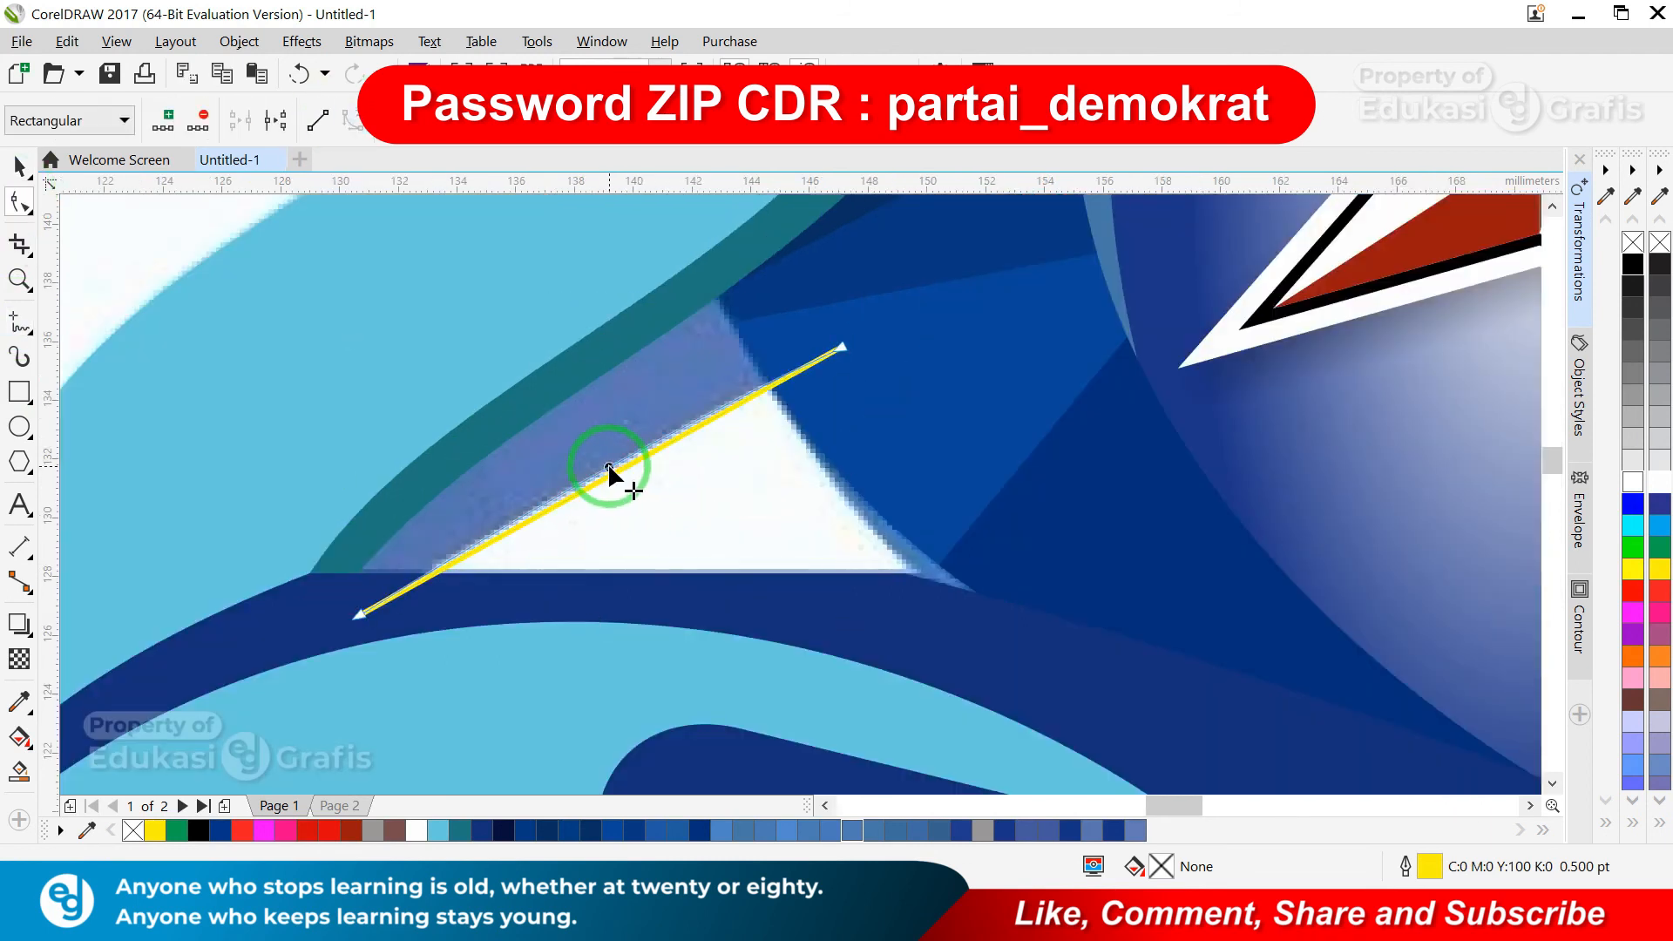
click(839, 344)
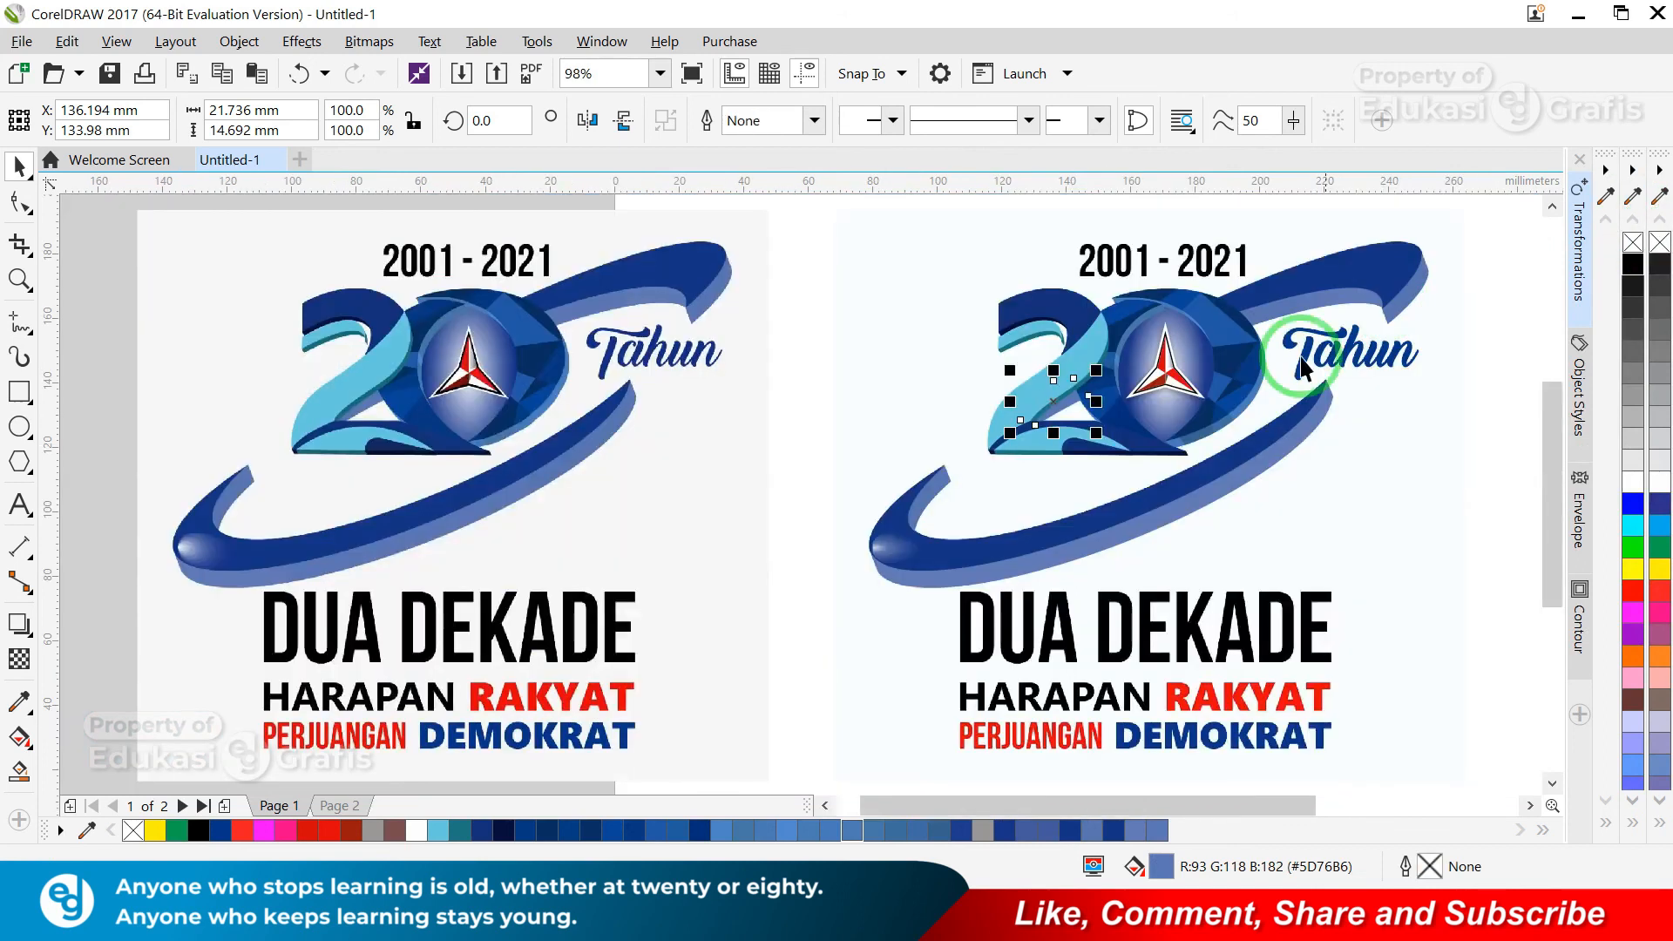
- Clear the reference images so only the vector logo remains, and set the document units to pixels
click(1389, 487)
click(1298, 600)
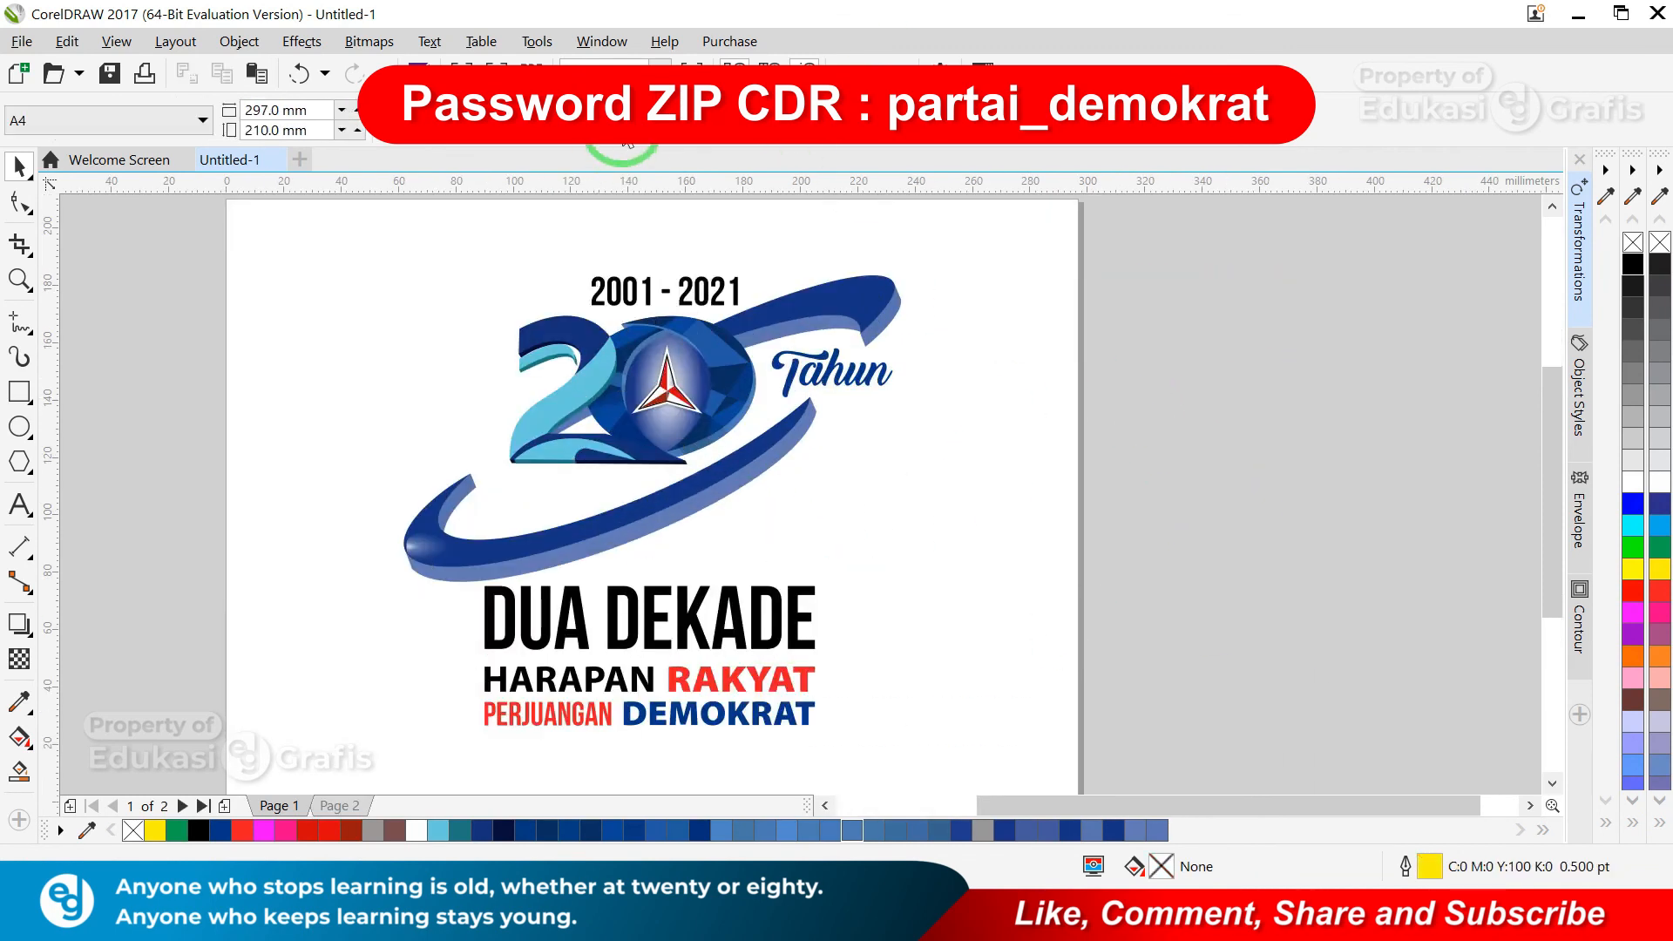
click(598, 169)
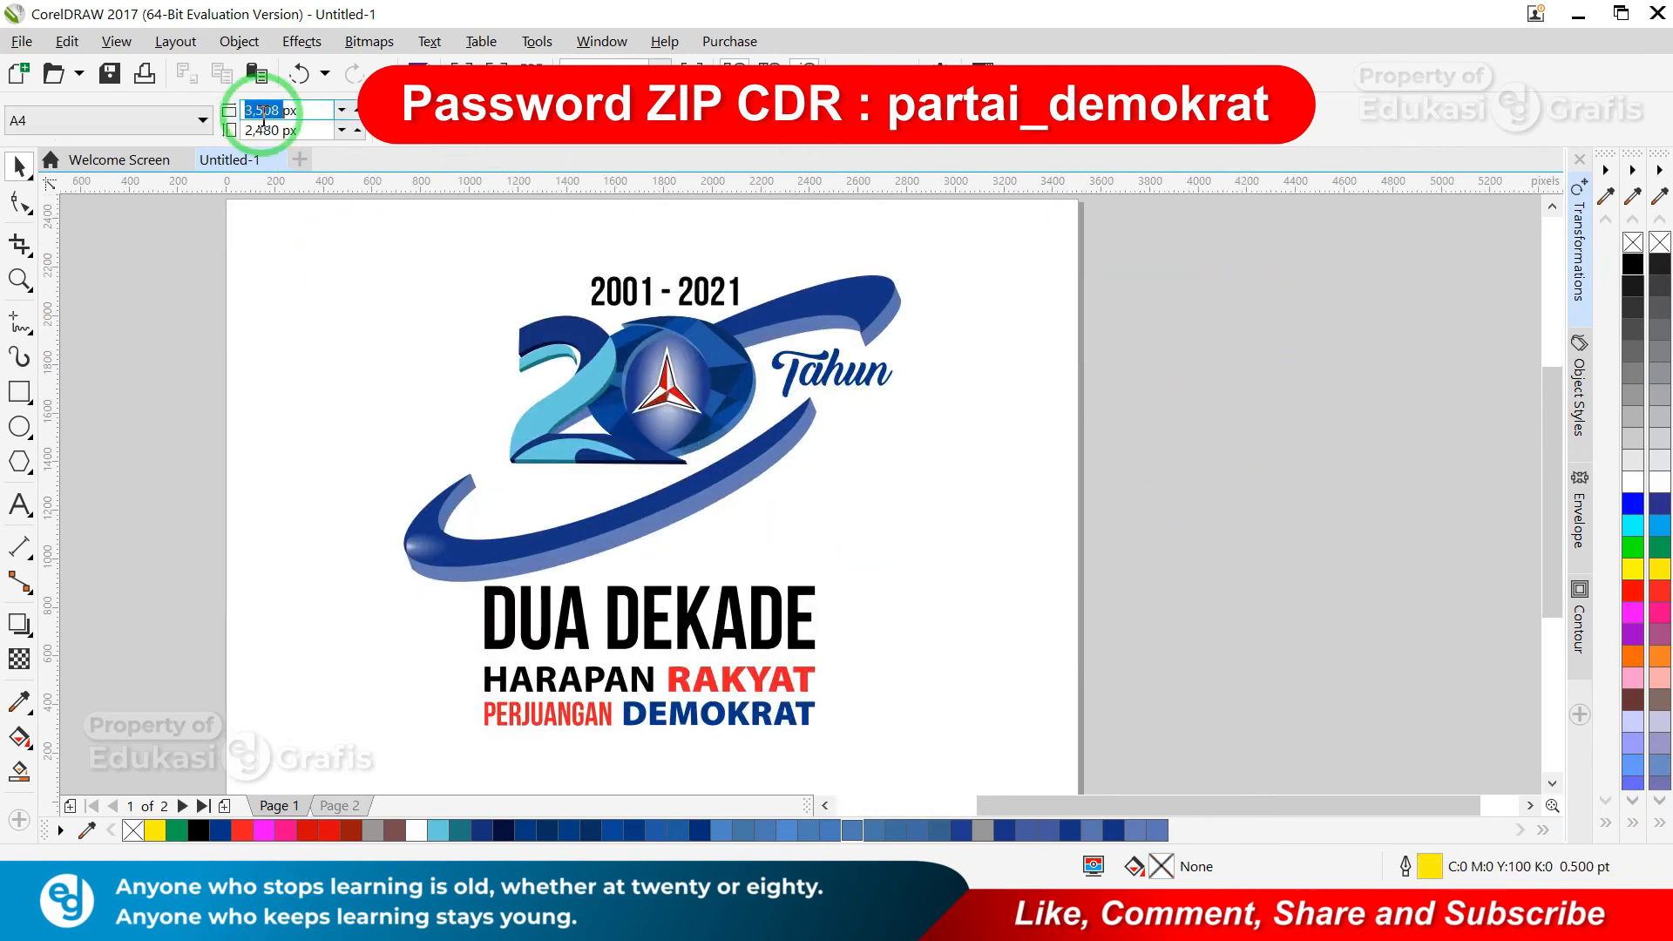
- Group the DUA DEKADE, HARAPAN RAKYAT and PERJUANGAN DEMOKRAT lines, and group the remaining emblem artwork separately
click(845, 418)
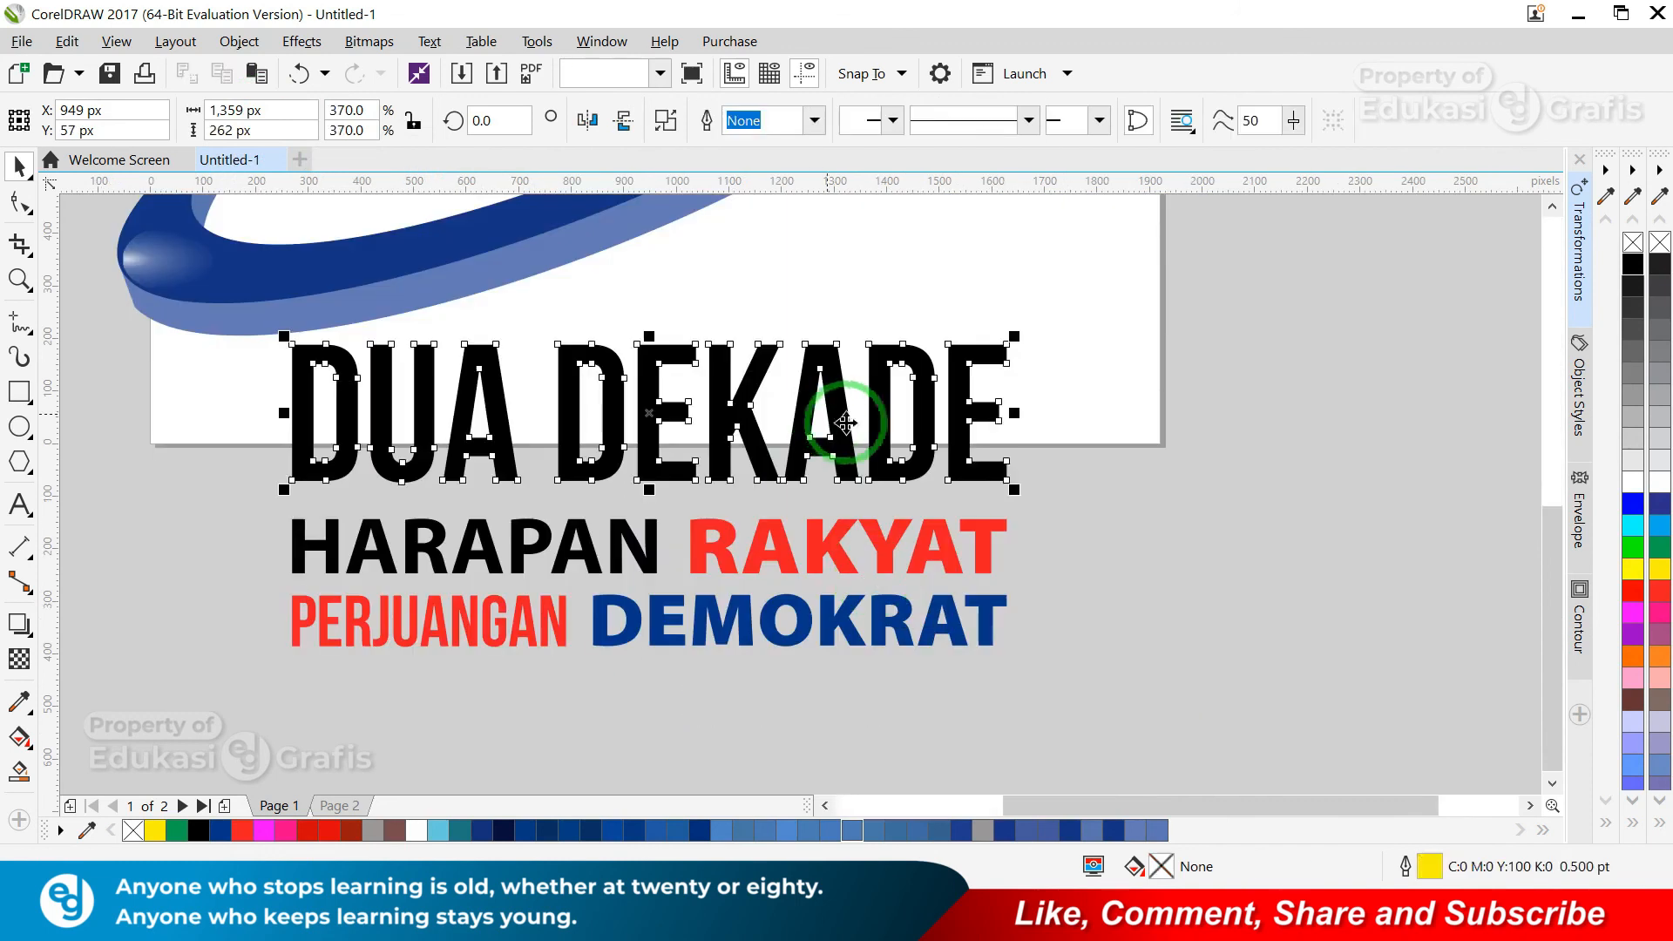
drag(1195, 709, 222, 335)
key(ctrl+g)
key(F4)
key(ctrl+a)
shift+click(951, 627)
key(ctrl+g)
- Scale down the emblem group and move the slogan text group beside it on the page
drag(1121, 205, 957, 279)
drag(864, 375, 747, 451)
drag(863, 671, 1091, 462)
drag(1238, 400, 1048, 403)
- Refine the layout of the emblem and slogan groups, with the emblem about 1,005 by 619 px
click(1079, 516)
scroll(1078, 515, up, 1)
drag(945, 519, 994, 448)
drag(631, 312, 750, 287)
key(F2)
drag(861, 262, 668, 519)
key(F2)
drag(615, 413, 866, 619)
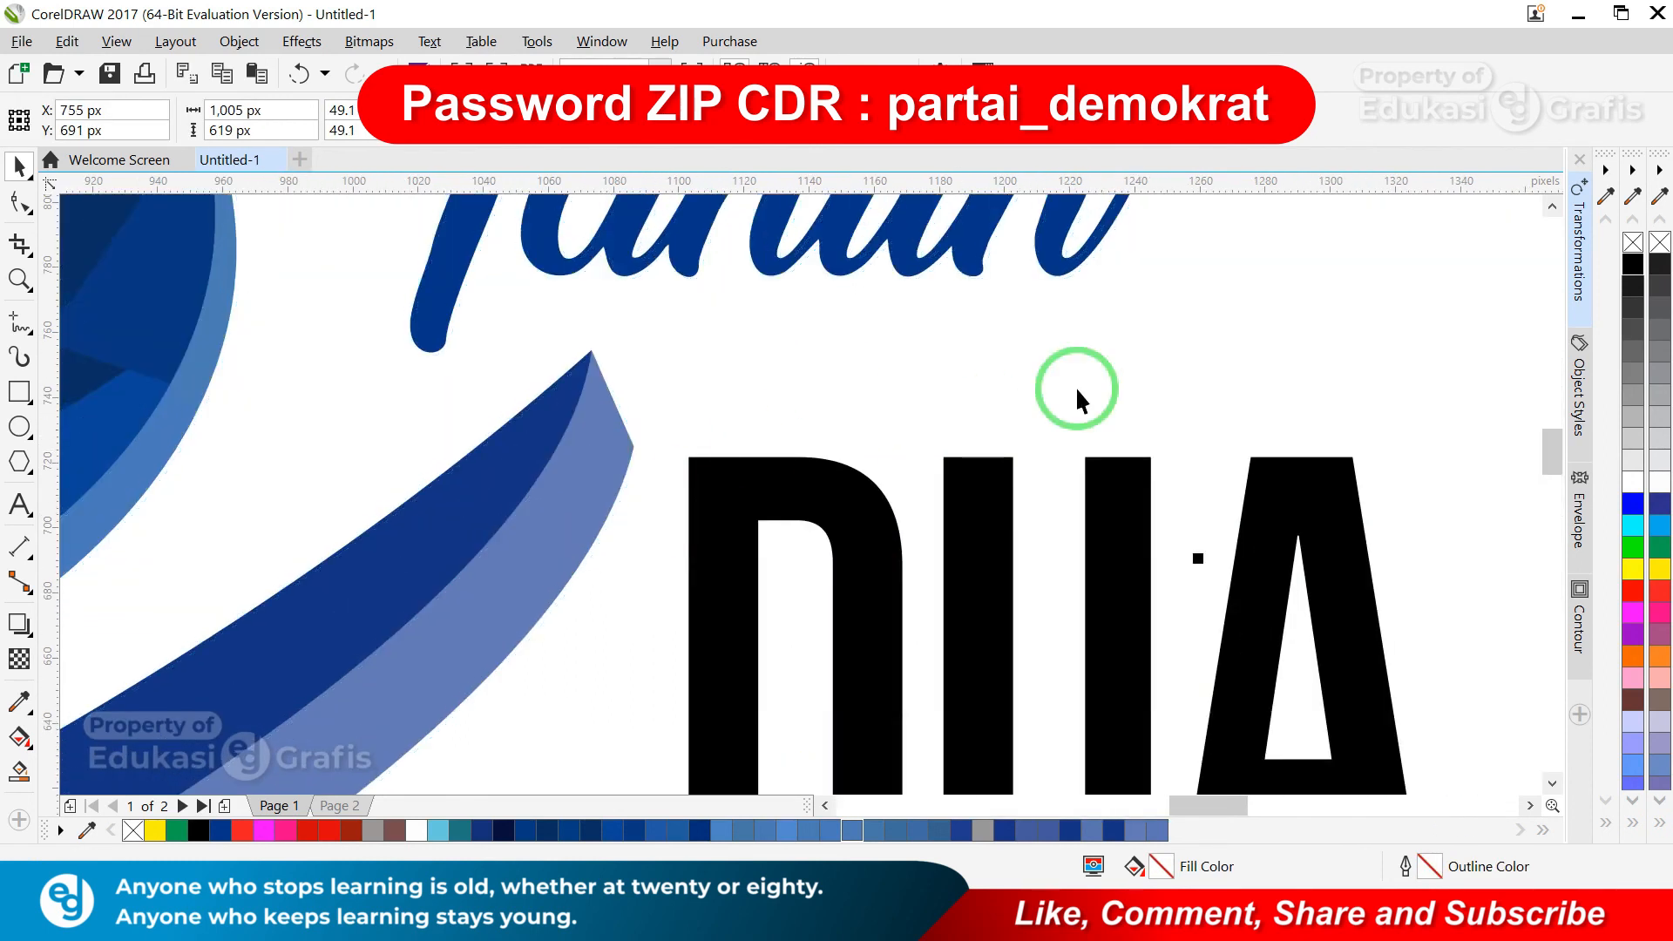